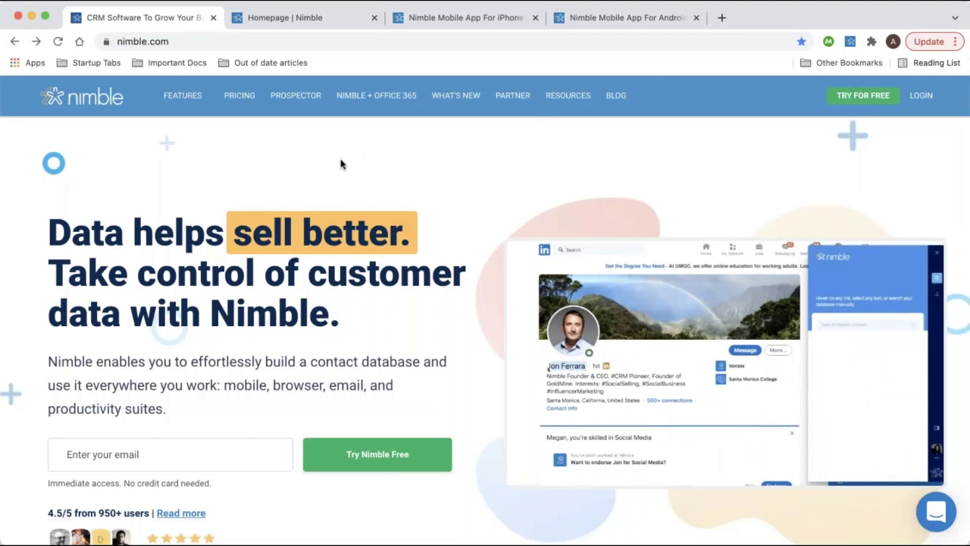
# Switch to the Nimble homepage and open the account's Networks & Imports settings
pyautogui.click(294, 21)
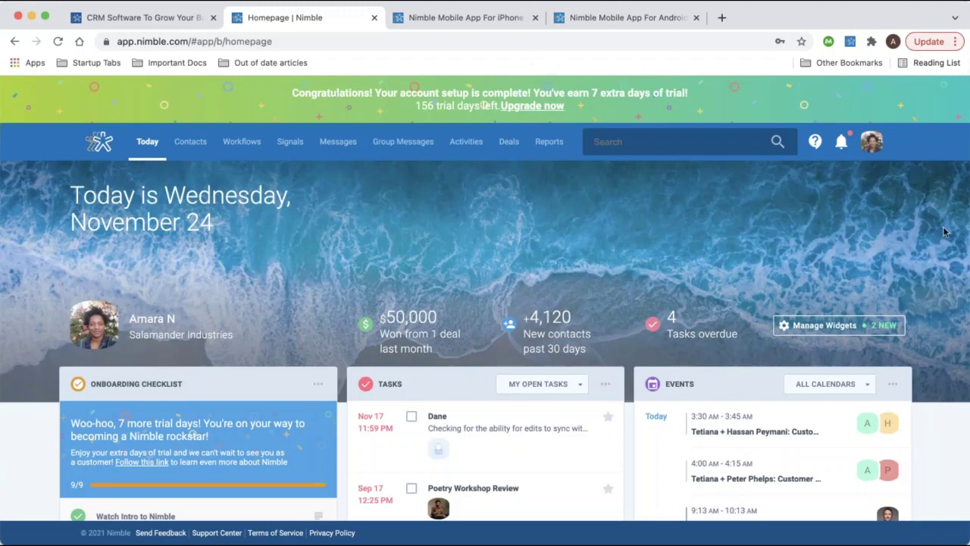
pyautogui.click(873, 149)
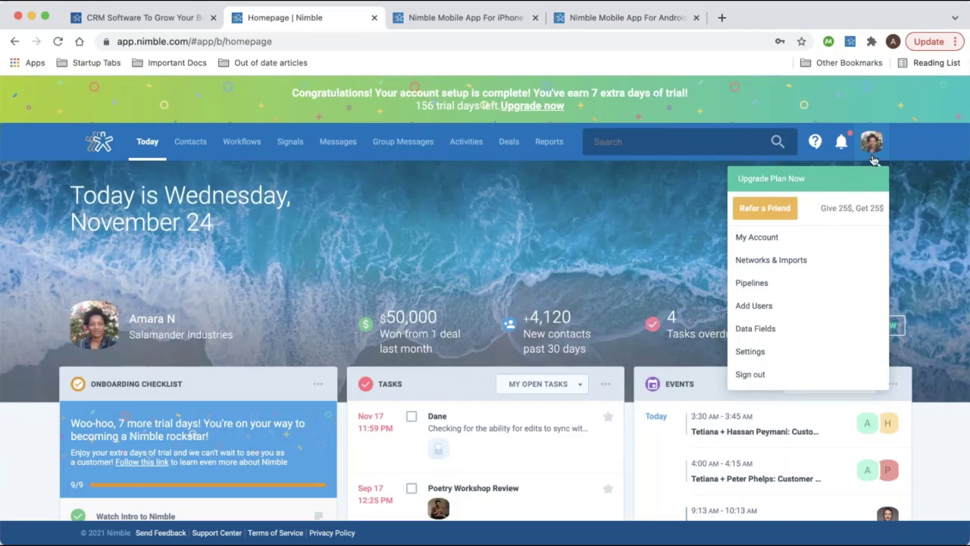
pyautogui.click(829, 264)
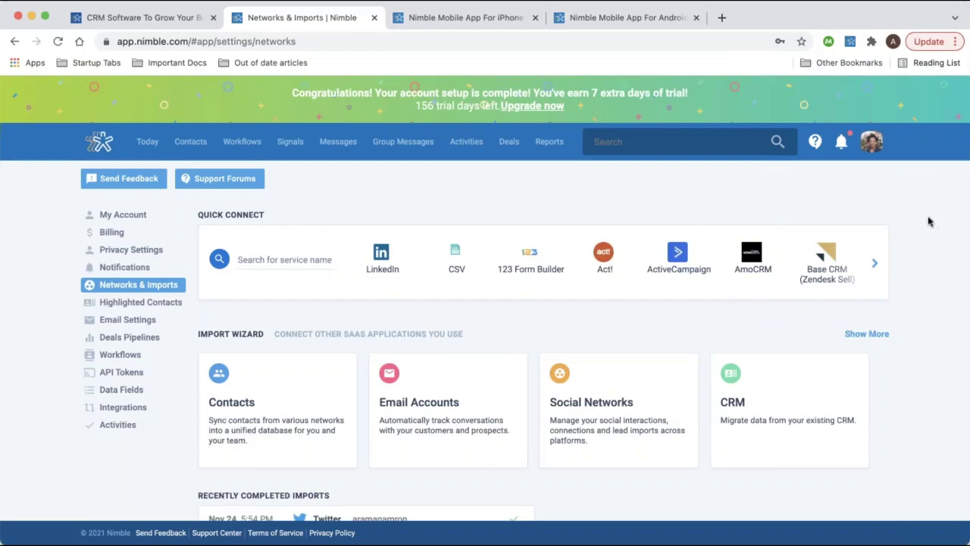
# Examine the recently completed imports and the connected Microsoft 365 and Google Workspace accounts
pyautogui.scroll(-2, 929, 221)
pyautogui.scroll(-5, 929, 222)
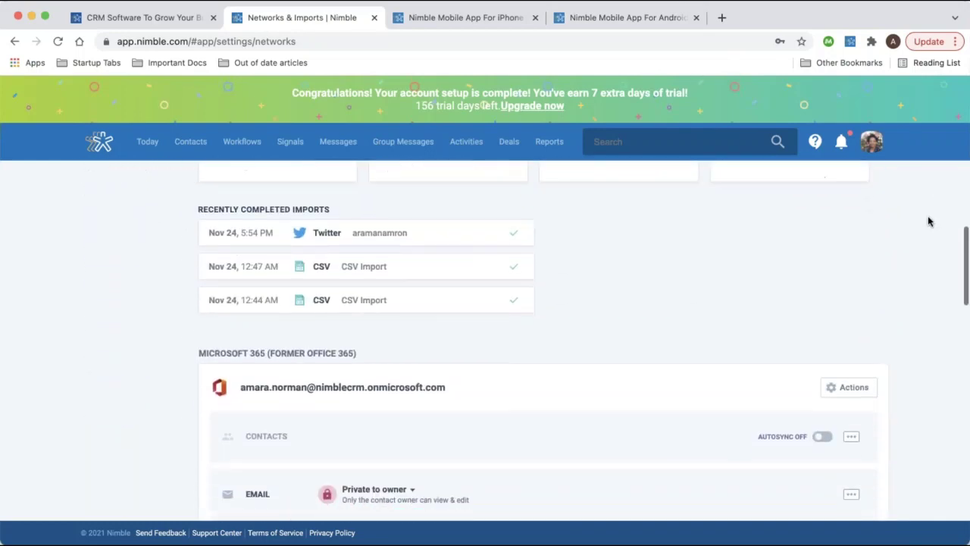
pyautogui.scroll(-4, 929, 221)
pyautogui.scroll(-5, 245, 245)
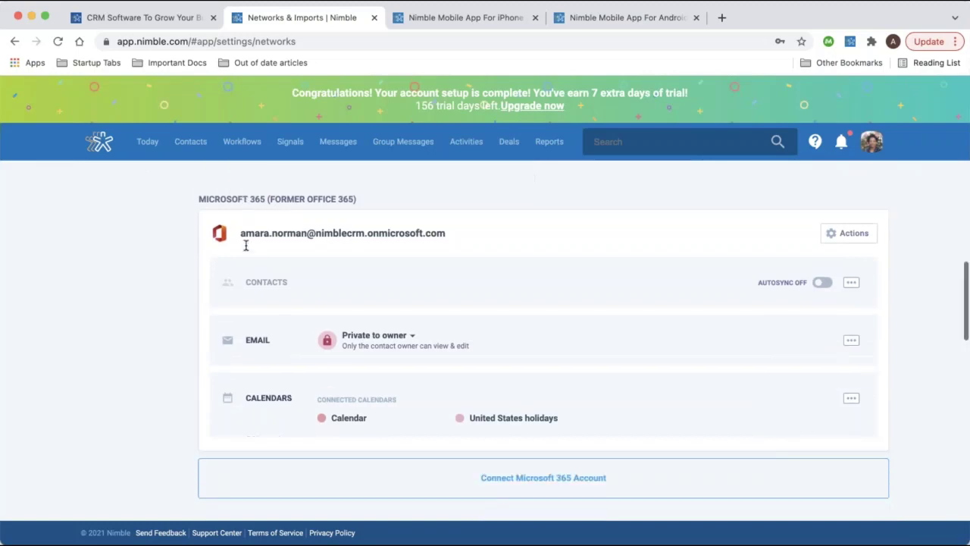
pyautogui.scroll(-3, 225, 358)
pyautogui.scroll(2, 225, 358)
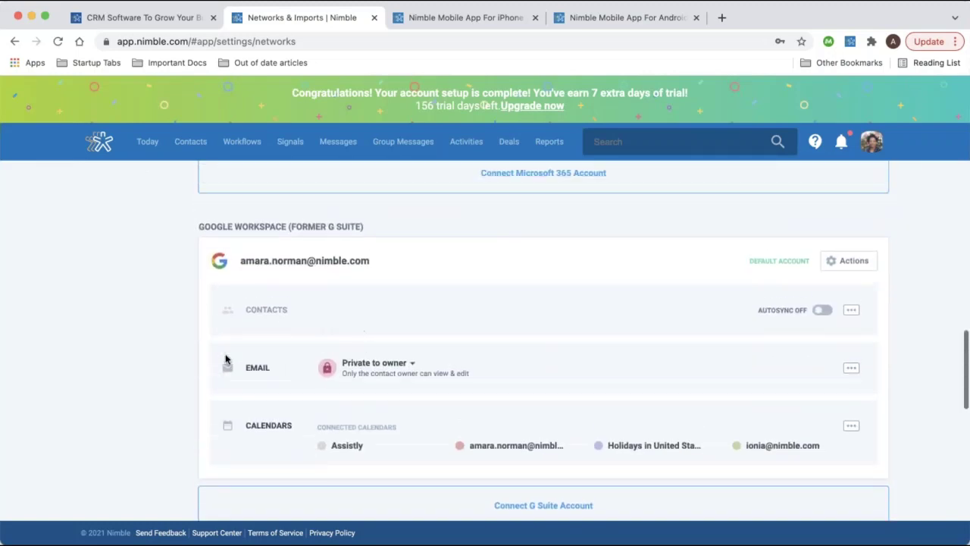
# View the email services offered in the import wizard's Email Accounts category, and return to the networks overview
pyautogui.scroll(4, 225, 358)
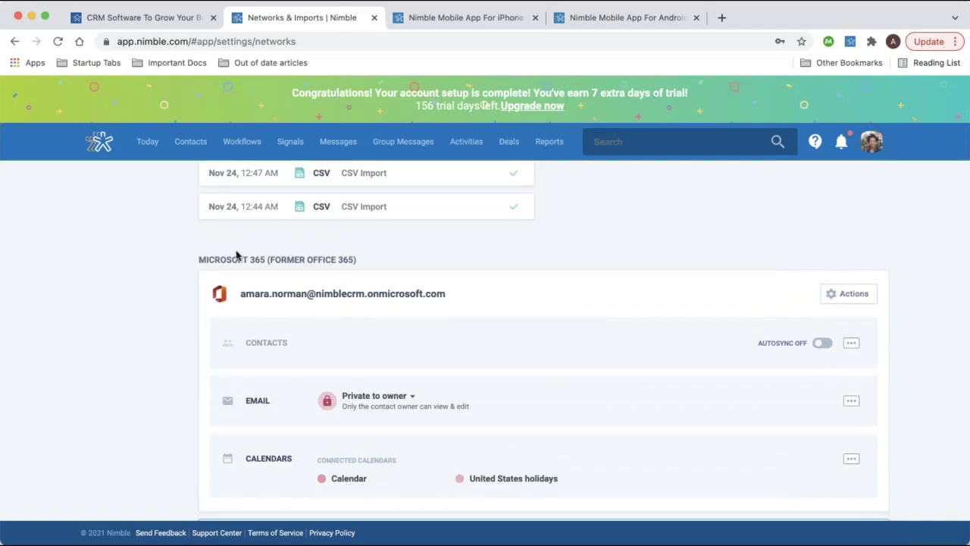
pyautogui.scroll(4, 236, 256)
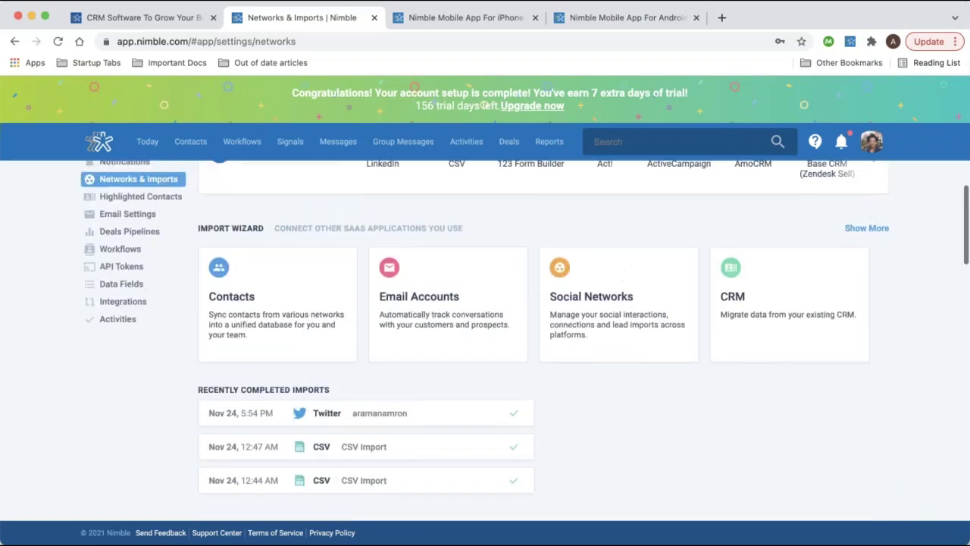
pyautogui.click(432, 290)
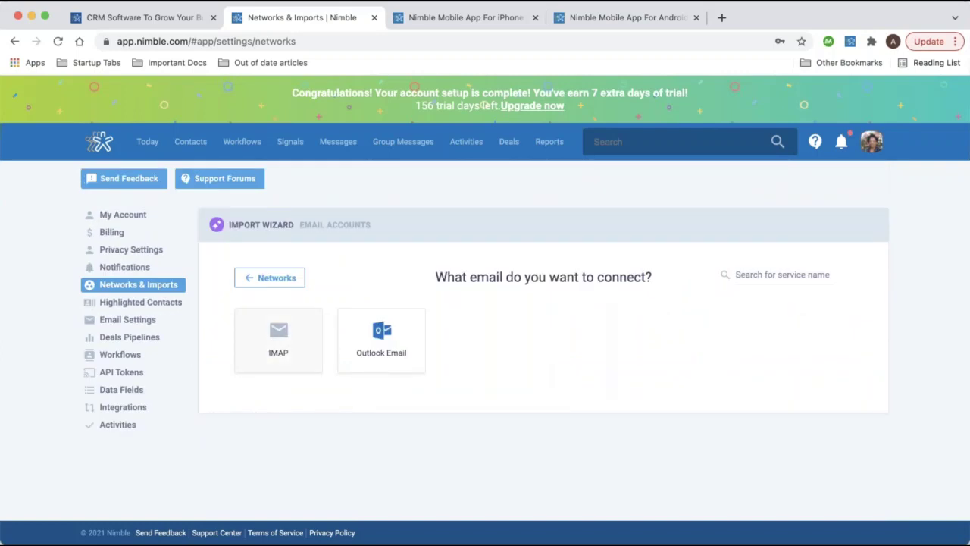
pyautogui.click(277, 281)
# Open the connection options for another Microsoft 365 account and review which items can be synced
pyautogui.scroll(-3, 441, 368)
pyautogui.scroll(-4, 526, 340)
pyautogui.scroll(-5, 501, 485)
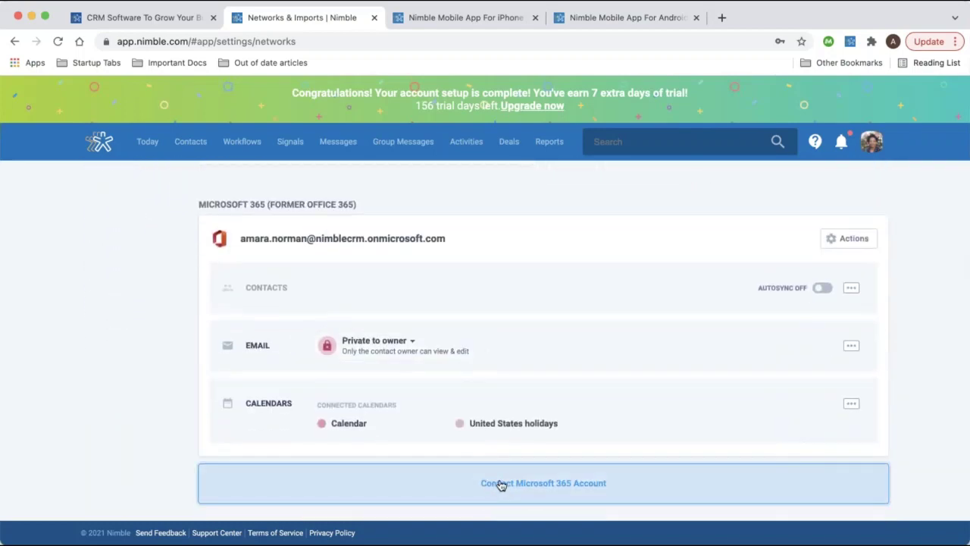
pyautogui.click(501, 485)
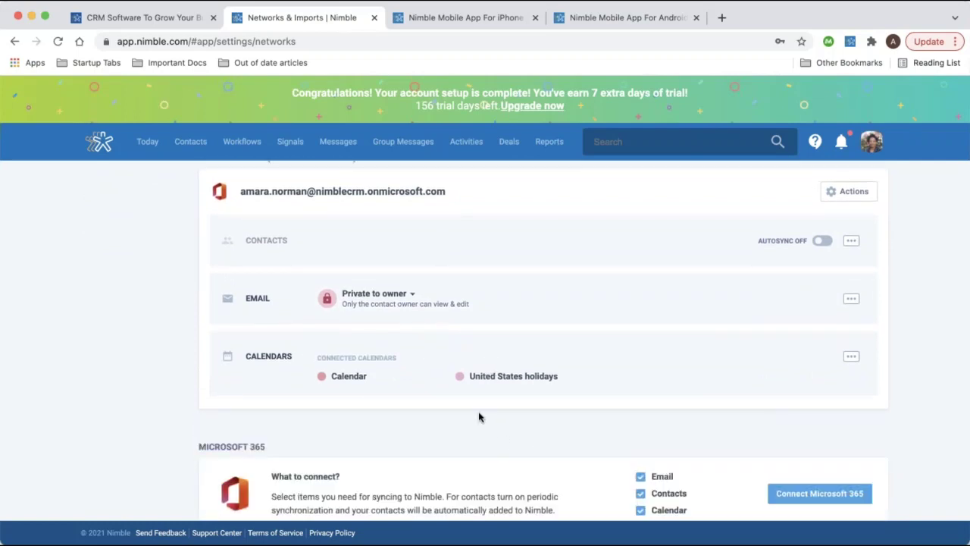
pyautogui.scroll(-2, 479, 416)
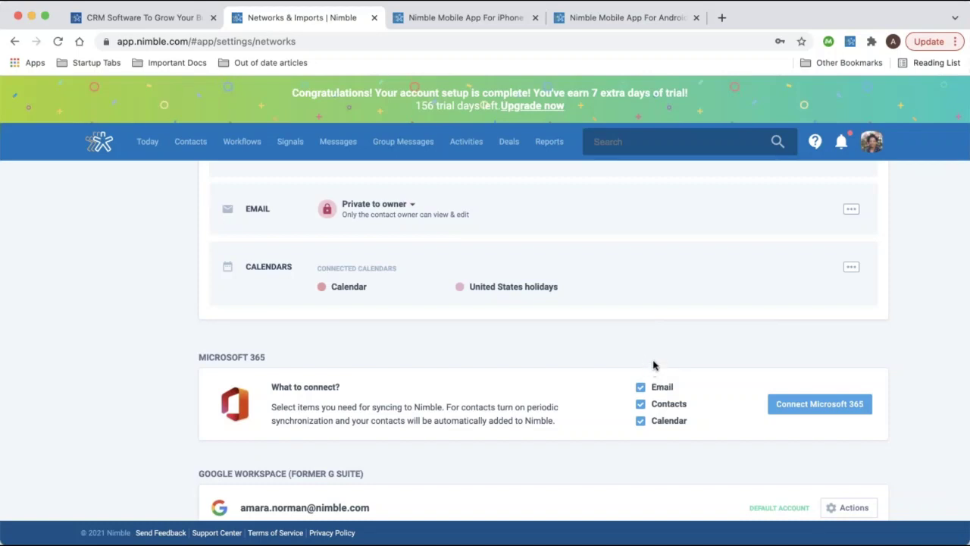
pyautogui.scroll(-1, 648, 343)
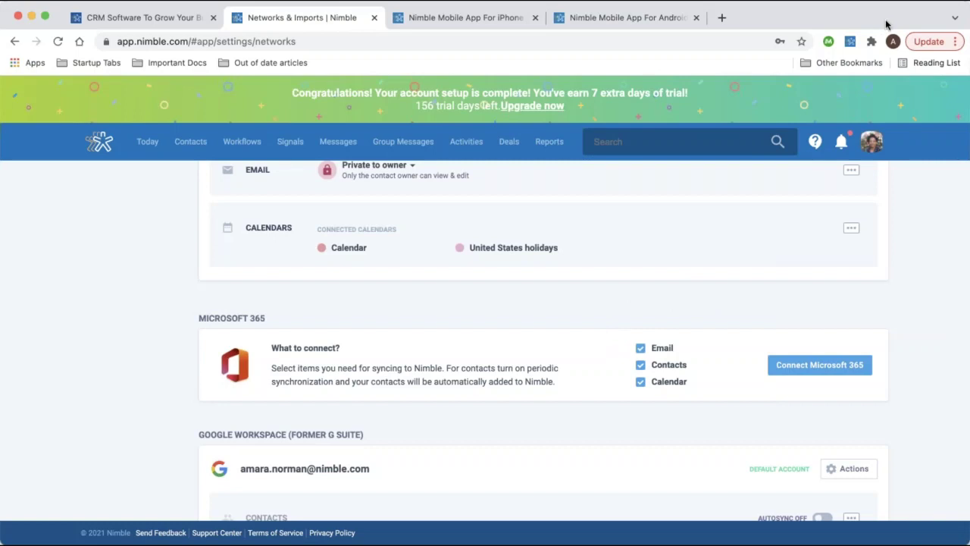
# Open the contact group sync settings of the connected Microsoft 365 account, inspect the tags option, and return to Networks & Imports
pyautogui.scroll(5, 745, 257)
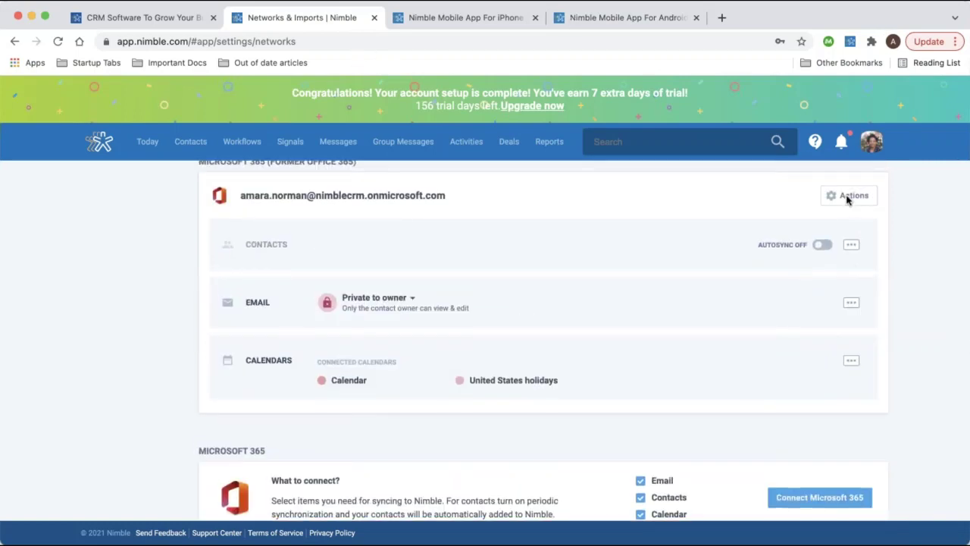
pyautogui.click(847, 197)
pyautogui.click(851, 247)
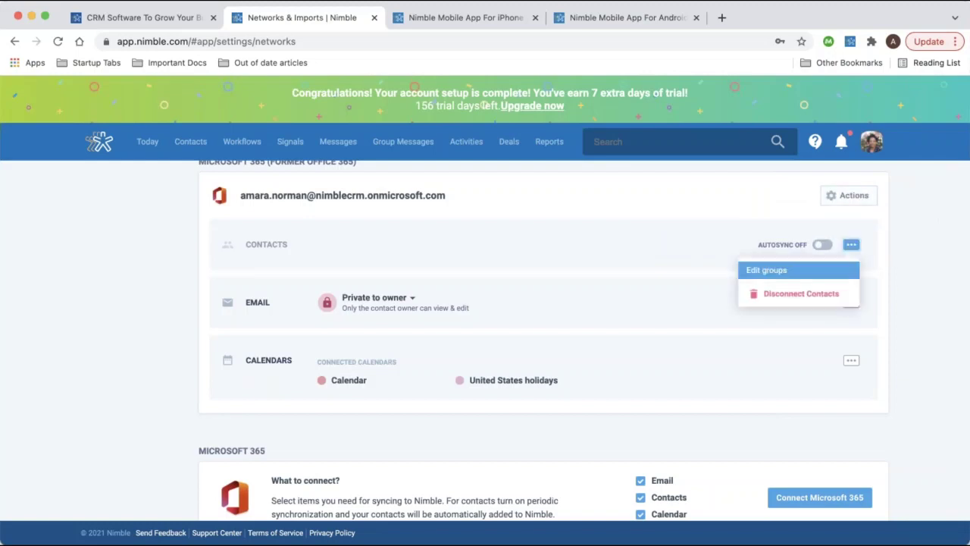
pyautogui.click(832, 272)
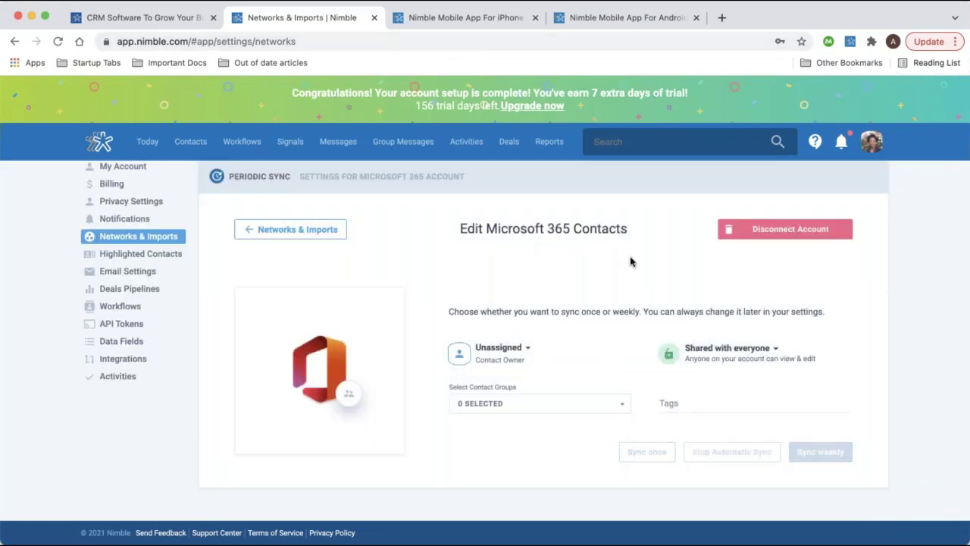
pyautogui.click(709, 399)
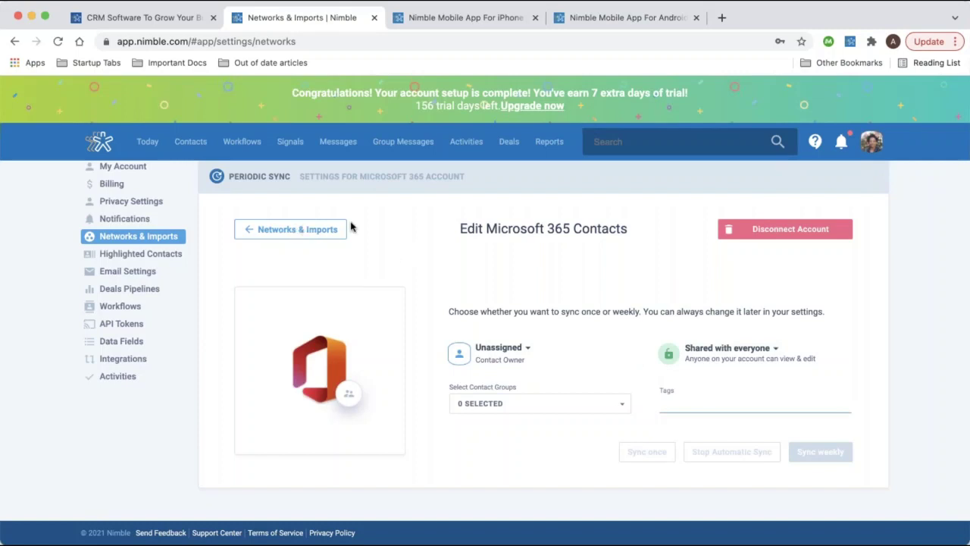
pyautogui.click(318, 234)
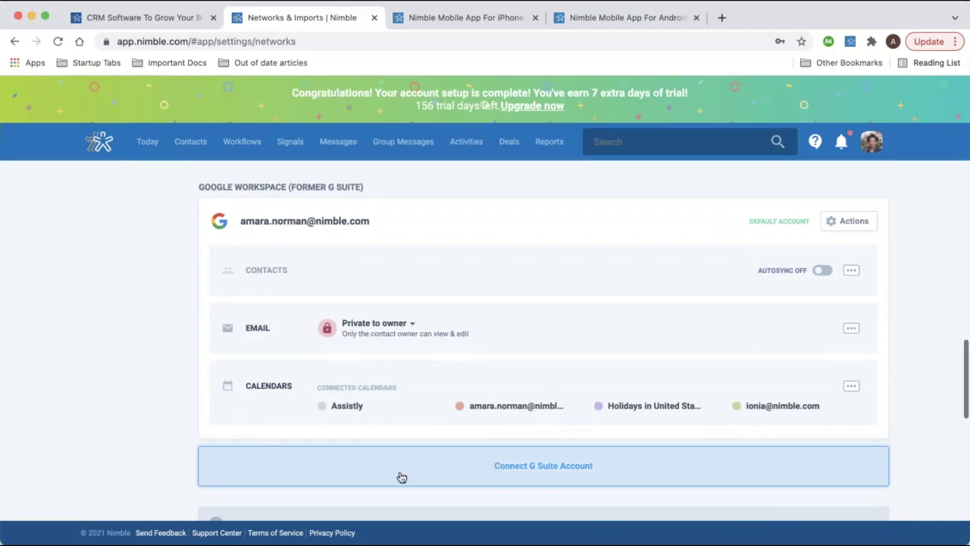
# Open the connection options for another G Suite account and review the connected accounts section below them
pyautogui.click(401, 468)
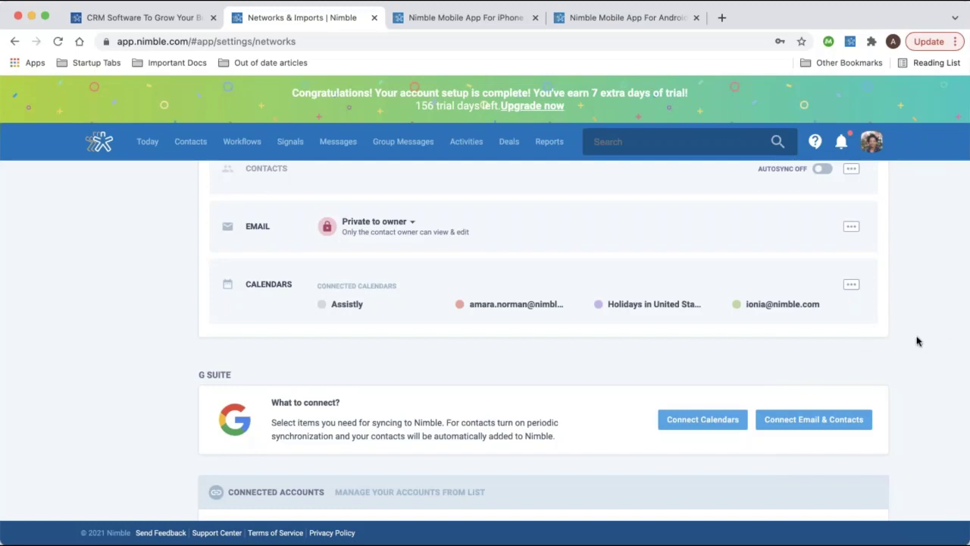
pyautogui.scroll(-5, 917, 341)
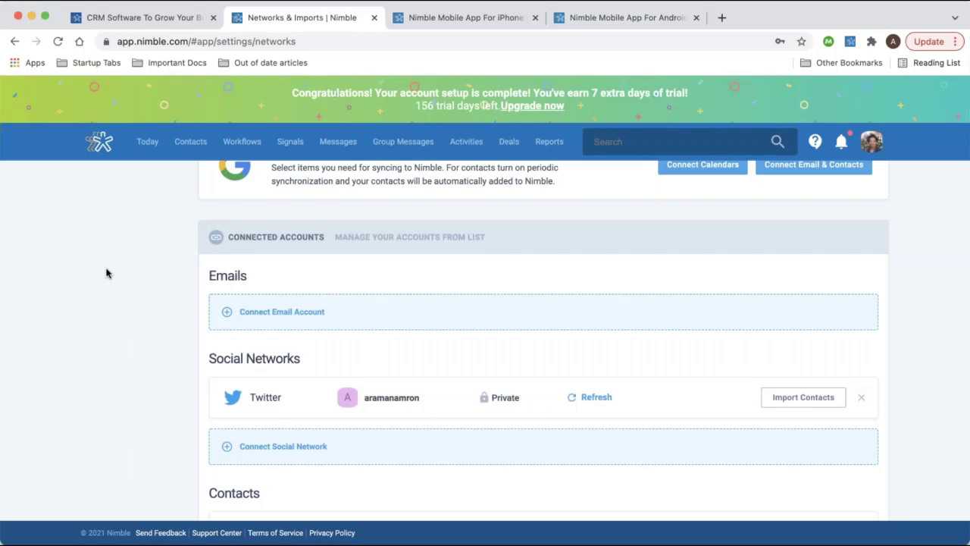
pyautogui.scroll(5, 106, 273)
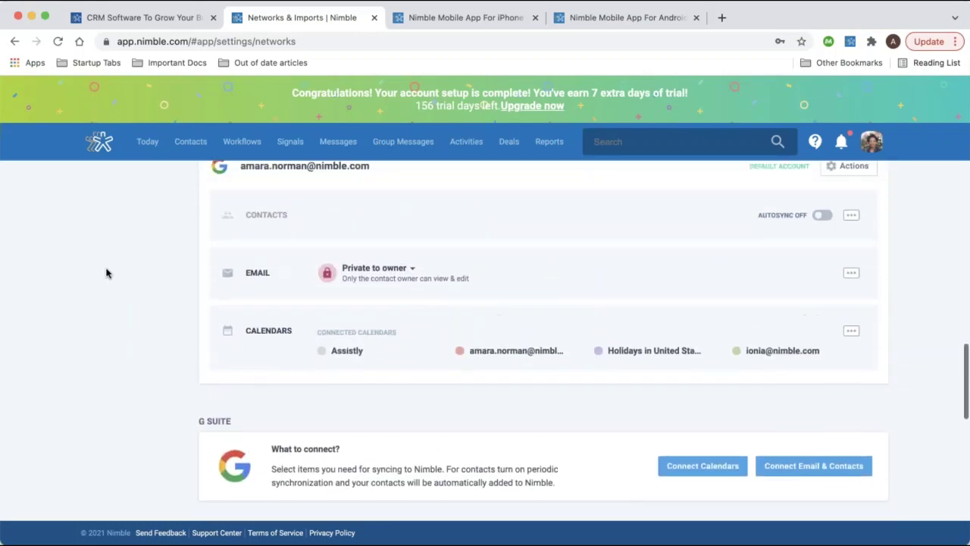
# Open the LinkedIn quick connect page, read the CSV export and upload instructions, and return to Networks & Imports
pyautogui.scroll(10, 106, 273)
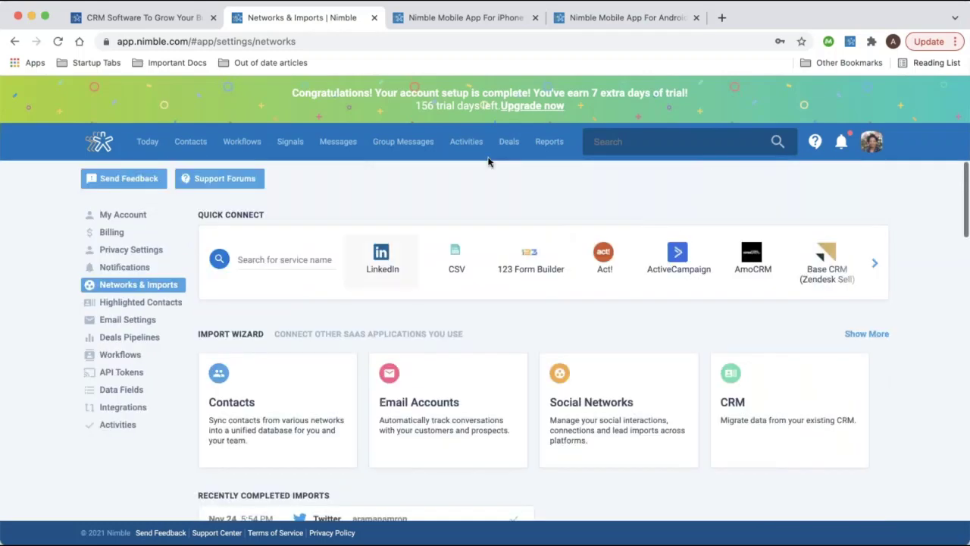
pyautogui.click(383, 261)
pyautogui.scroll(-2, 440, 300)
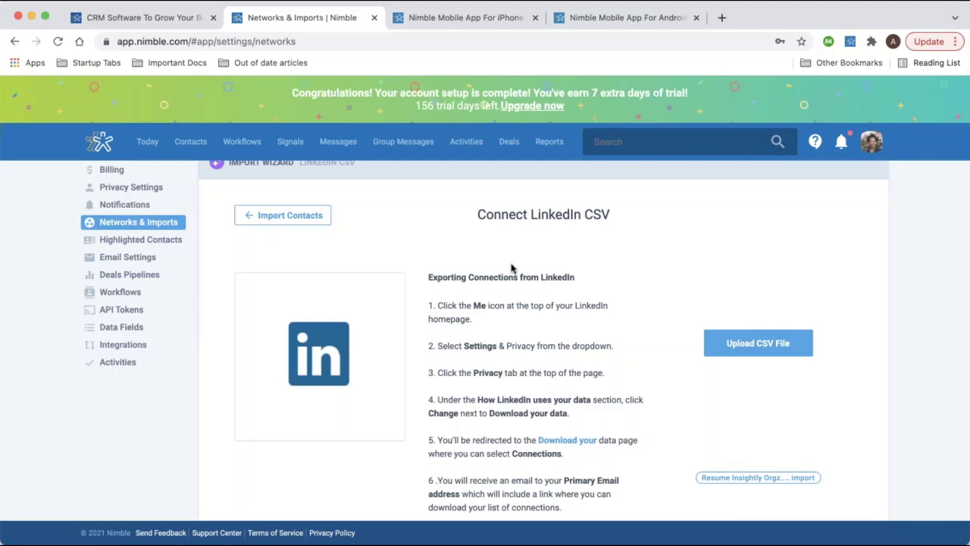
pyautogui.click(293, 216)
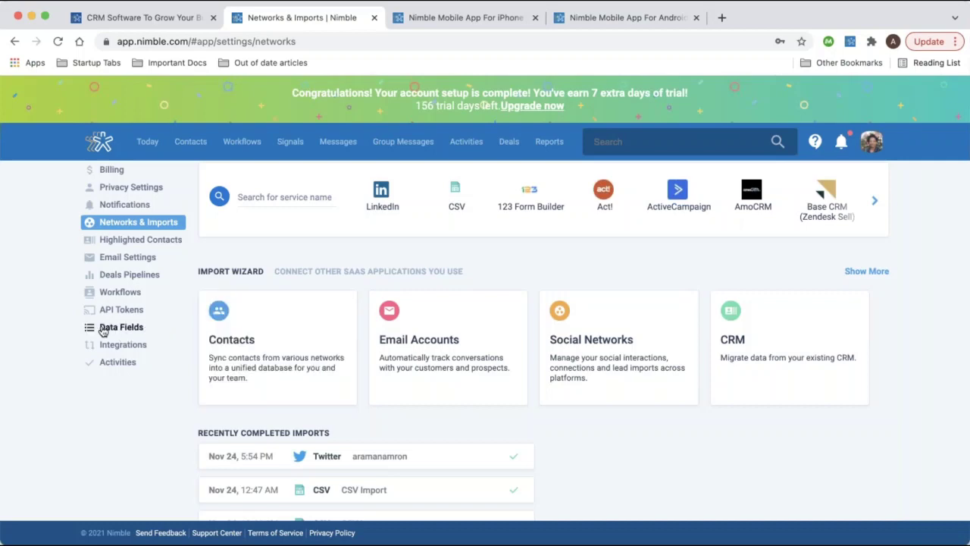
# Open the Data Fields settings and review the custom field sections for contacts
pyautogui.click(127, 328)
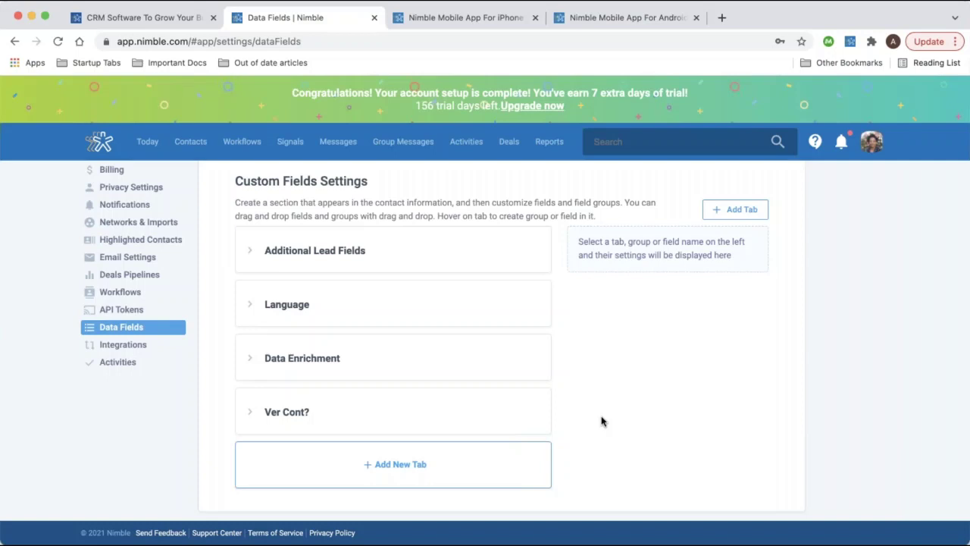
pyautogui.scroll(2, 601, 422)
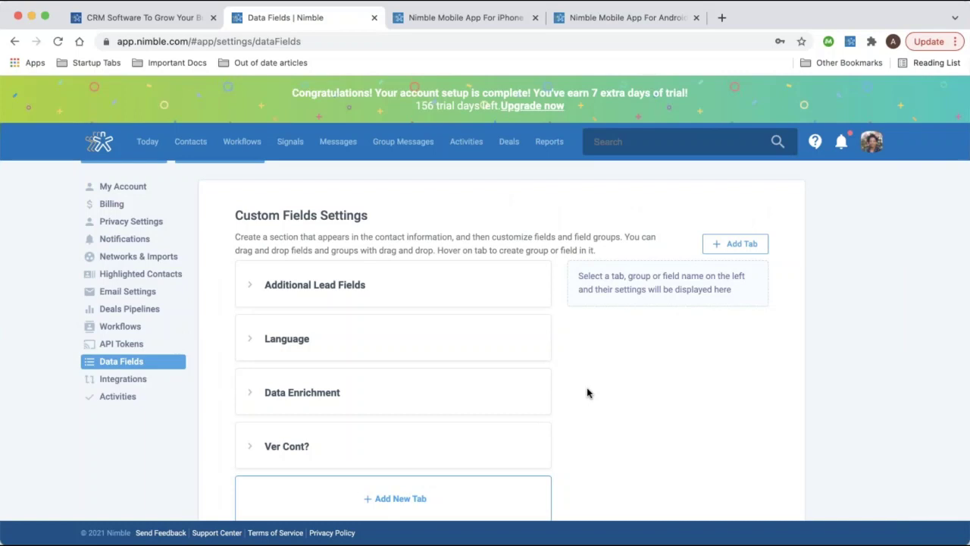
# Go to the Today page and open its widget management settings
pyautogui.click(149, 143)
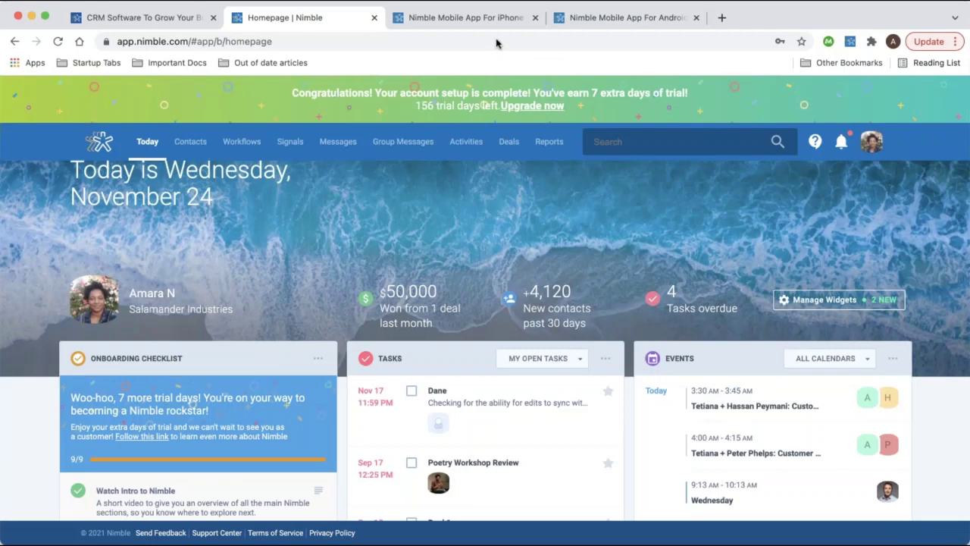
pyautogui.click(815, 299)
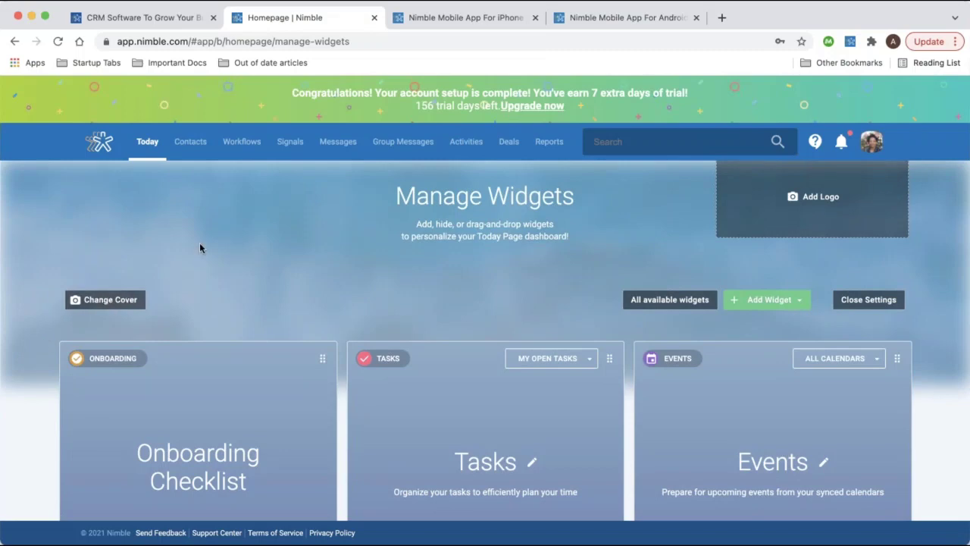
pyautogui.scroll(-3, 675, 366)
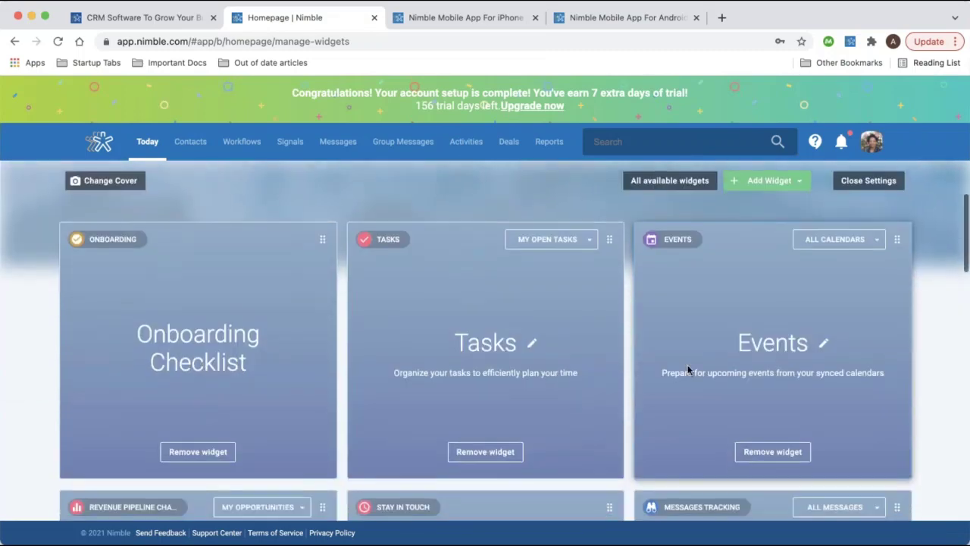
# Browse the list of widgets that can be added to the Today page, and close the list
pyautogui.click(796, 184)
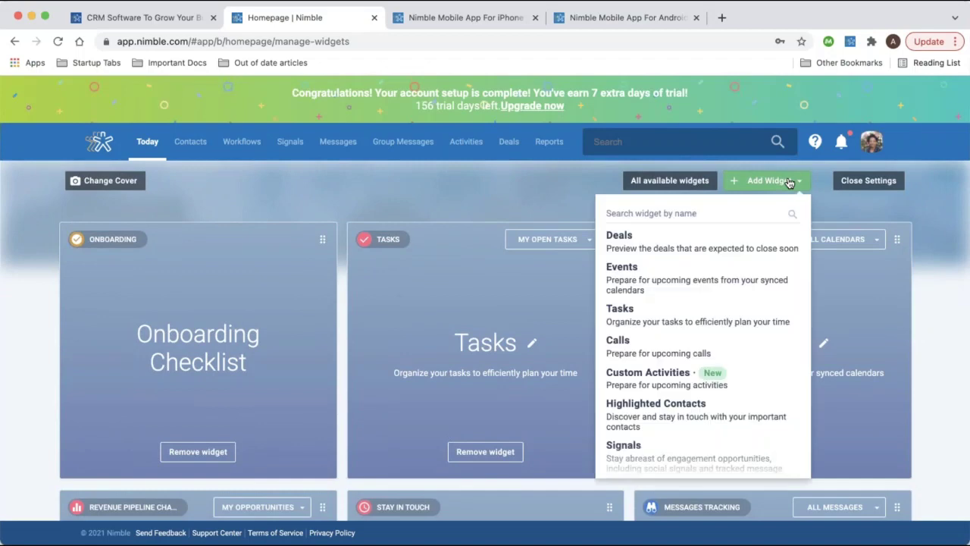
pyautogui.scroll(-3, 727, 400)
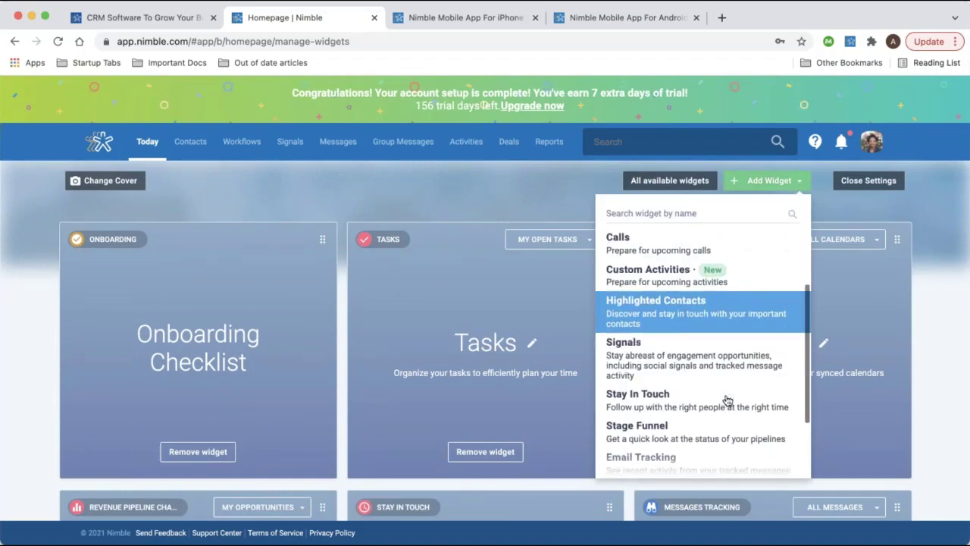
pyautogui.scroll(3, 731, 387)
pyautogui.scroll(-4, 720, 424)
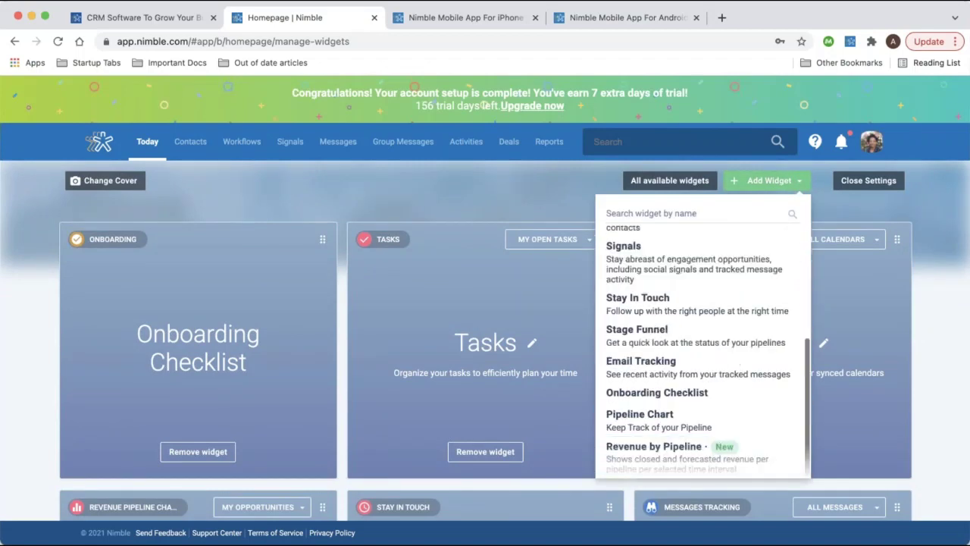
pyautogui.click(769, 184)
# Close the widget management settings to return to the Today dashboard
pyautogui.moveTo(898, 242)
pyautogui.mouseDown()
pyautogui.moveTo(665, 260)
pyautogui.moveTo(897, 241)
pyautogui.mouseUp()
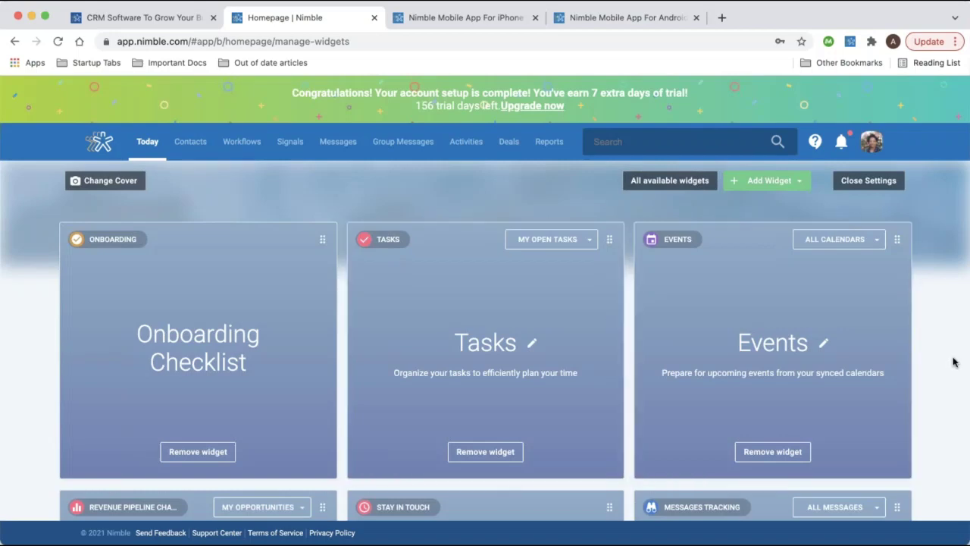
pyautogui.scroll(2, 953, 363)
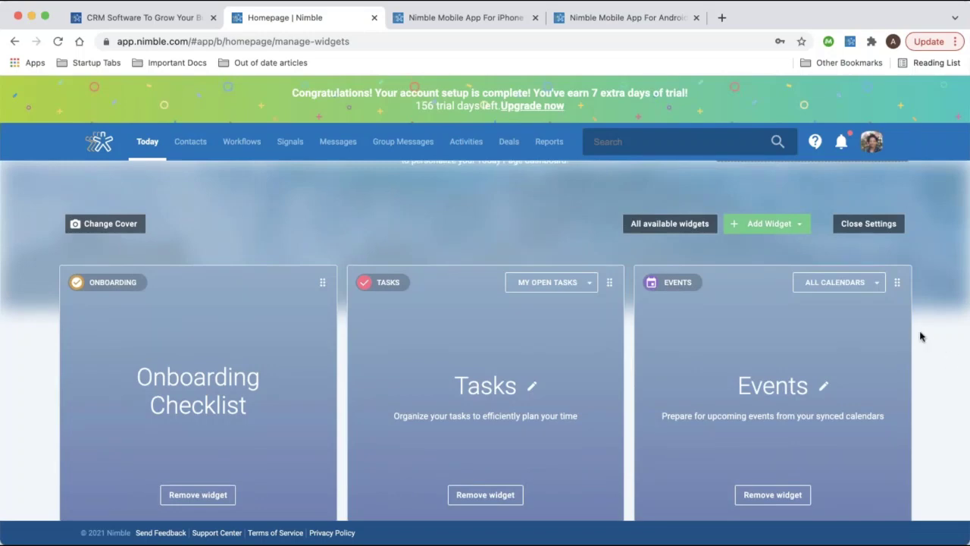
pyautogui.click(877, 220)
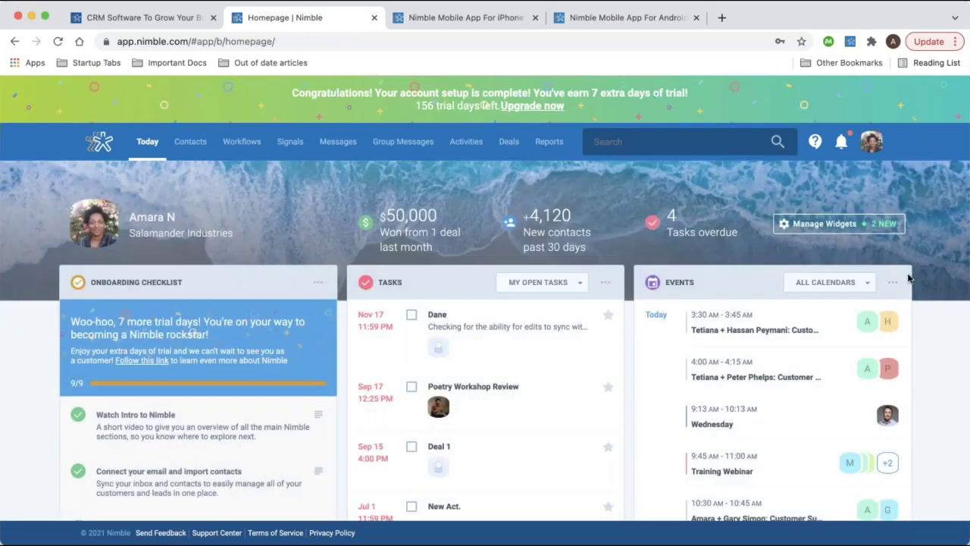
# Check the Events widget's options and its list of selectable calendars, leaving the calendar filter as it is
pyautogui.click(893, 282)
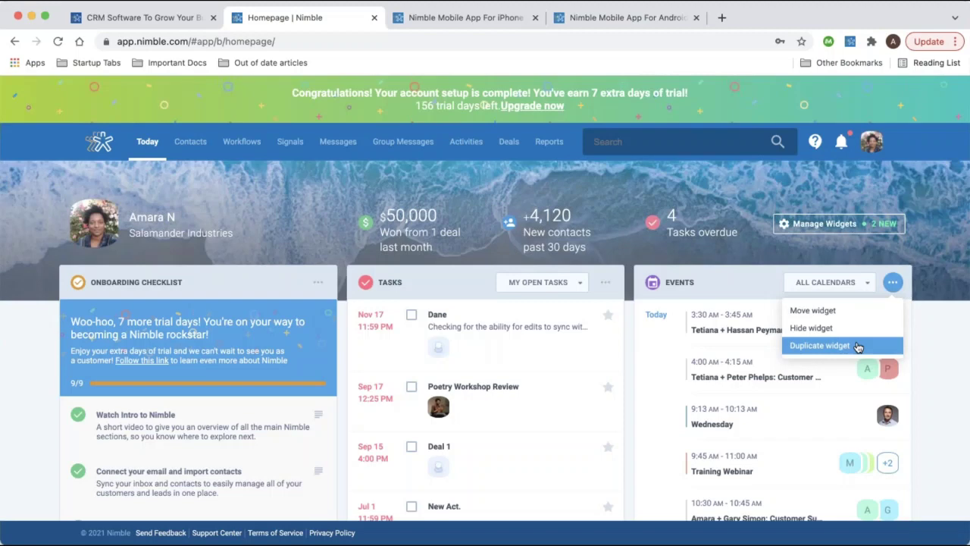
pyautogui.click(841, 282)
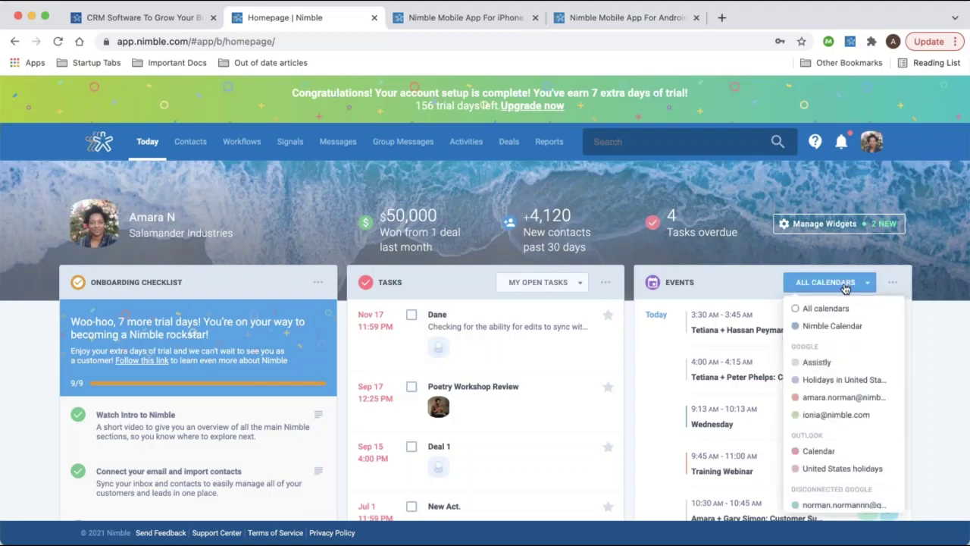
pyautogui.scroll(-1, 841, 398)
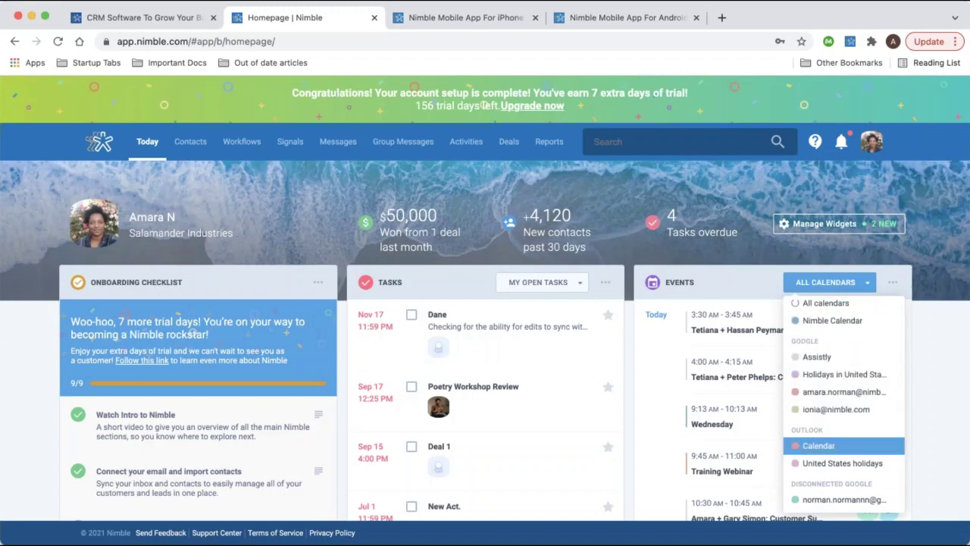
pyautogui.click(837, 282)
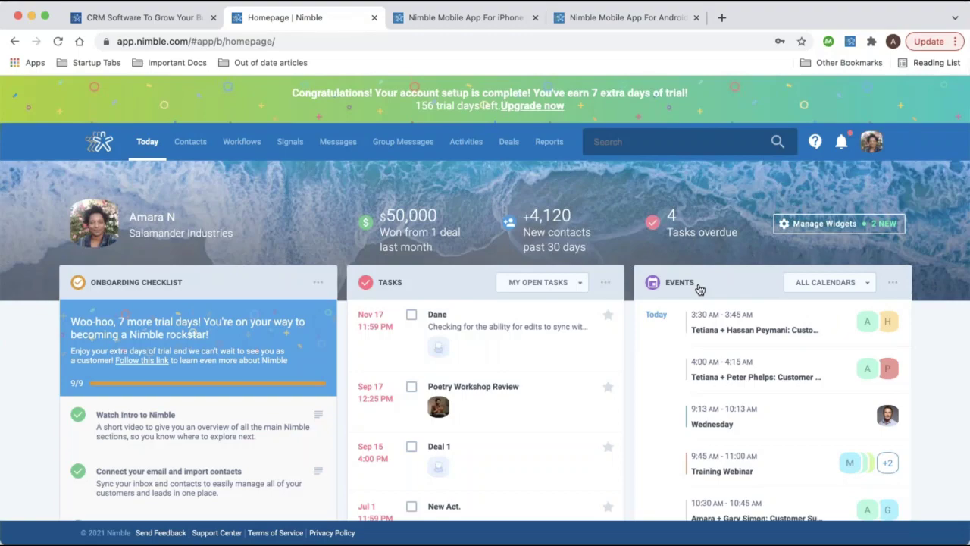
# Filter the Deals widget by my won deals, switch it to my lost deals, and review the remaining filter choices
pyautogui.scroll(-5, 663, 362)
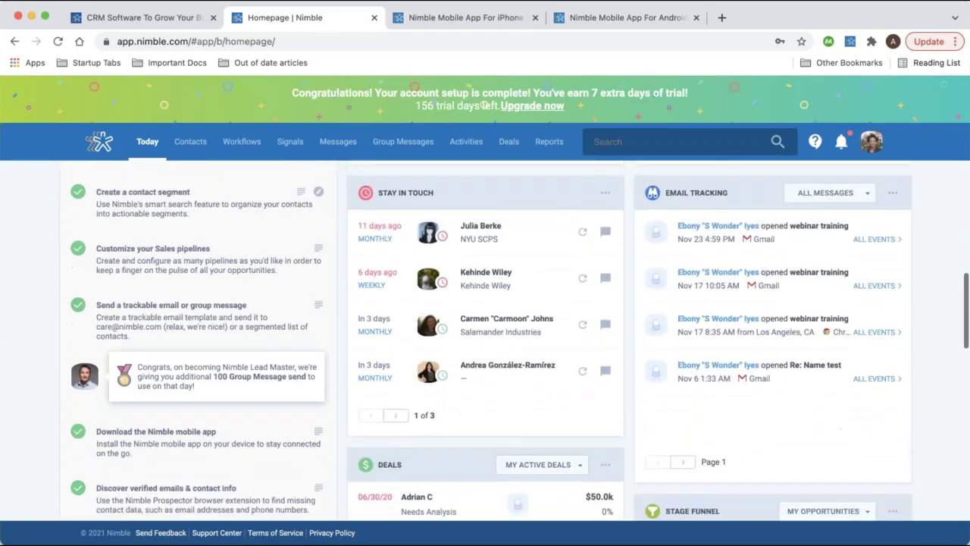
pyautogui.scroll(-3, 663, 361)
pyautogui.scroll(-1, 662, 362)
pyautogui.scroll(1, 663, 361)
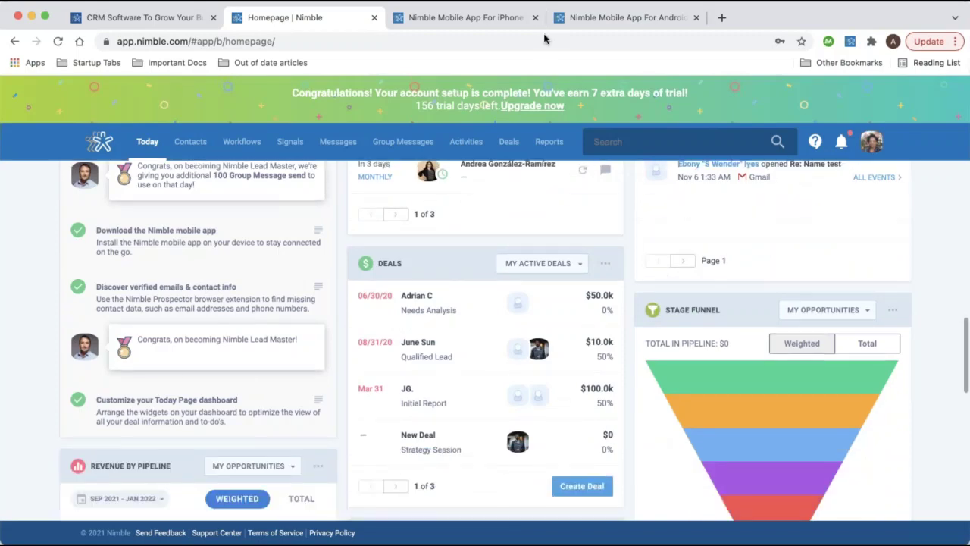
pyautogui.click(518, 267)
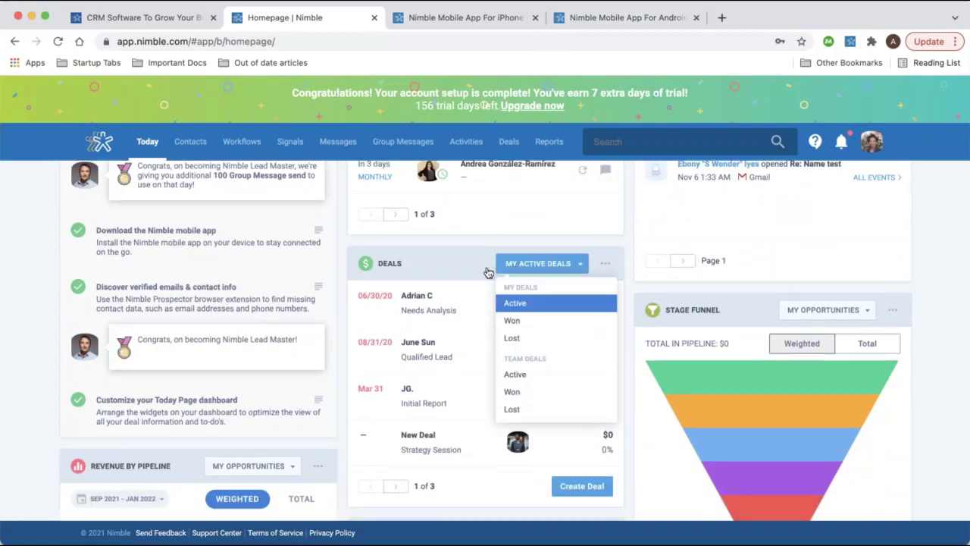
pyautogui.click(512, 321)
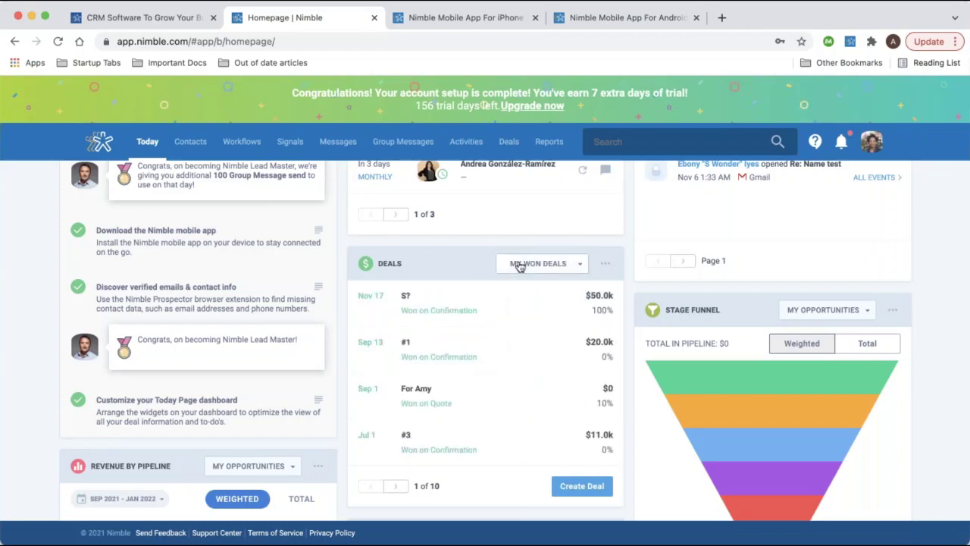
pyautogui.click(519, 267)
pyautogui.click(521, 339)
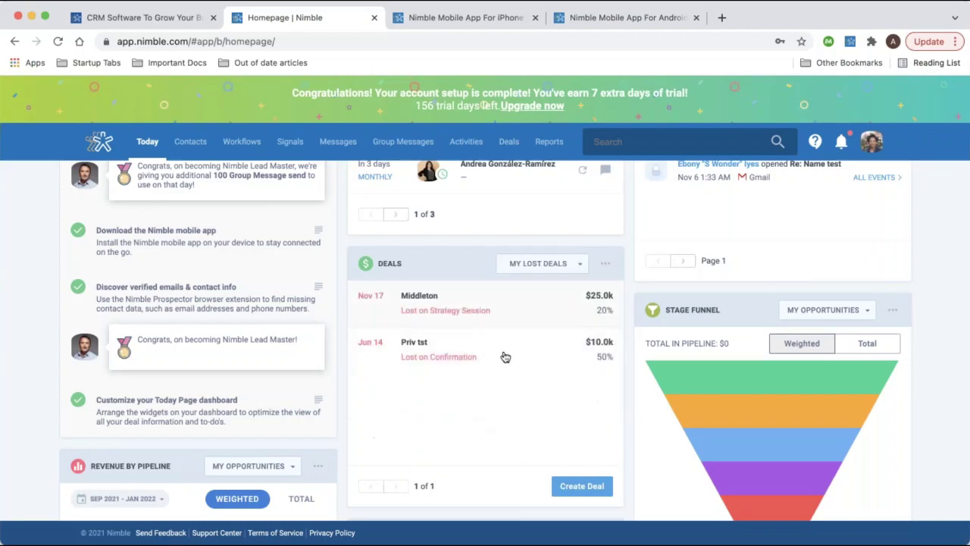
pyautogui.click(518, 266)
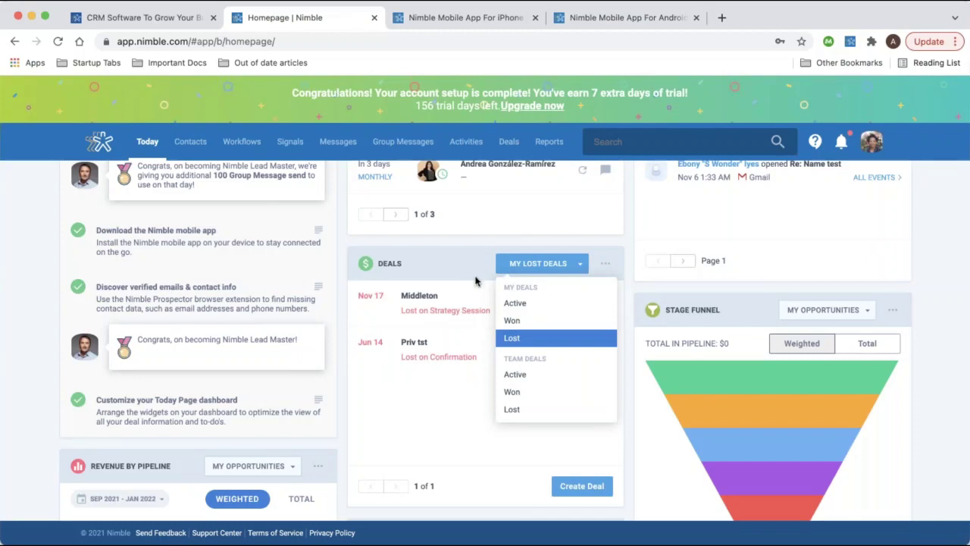
# Review the calendar choices in the Events widget, view the Nimble Calendar on the Activities page, and return to the Today page
pyautogui.scroll(8, 475, 280)
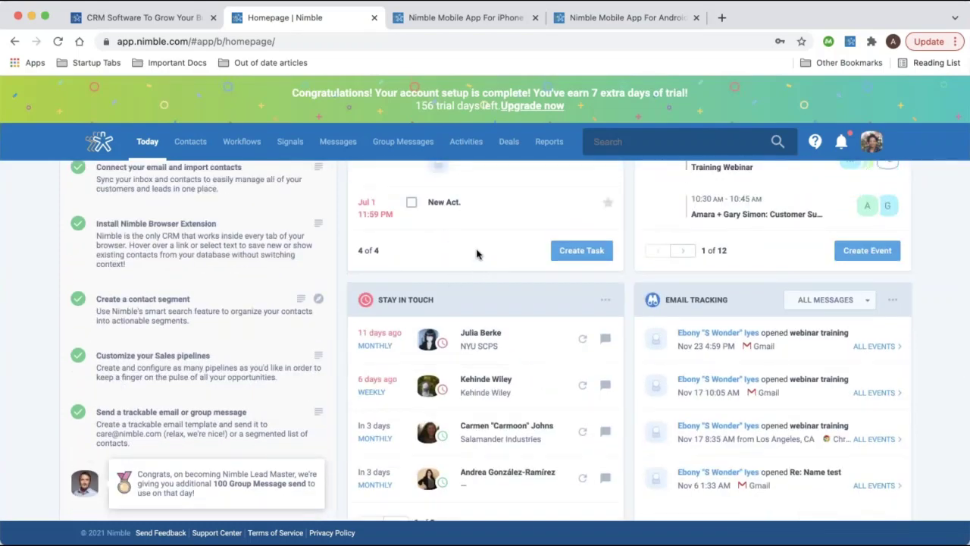
pyautogui.scroll(5, 682, 219)
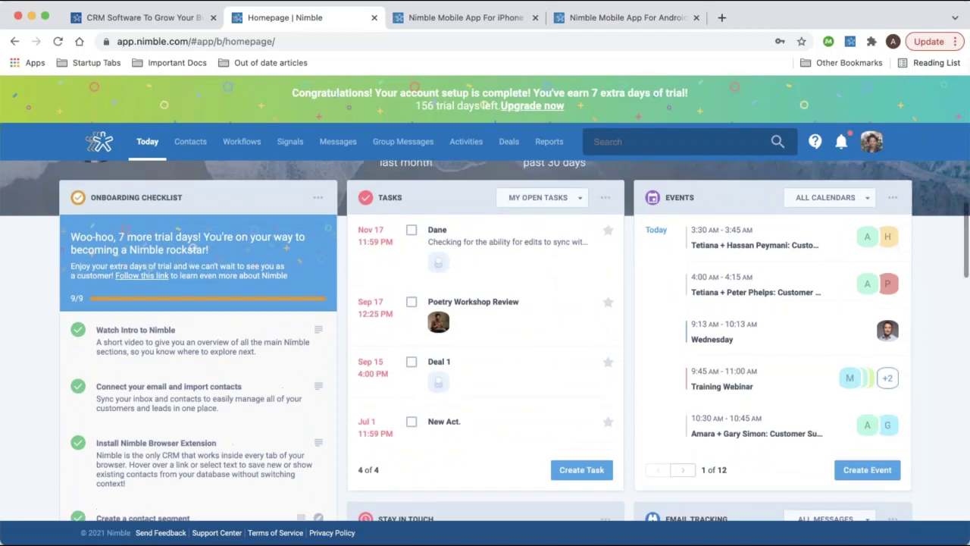
pyautogui.scroll(3, 877, 79)
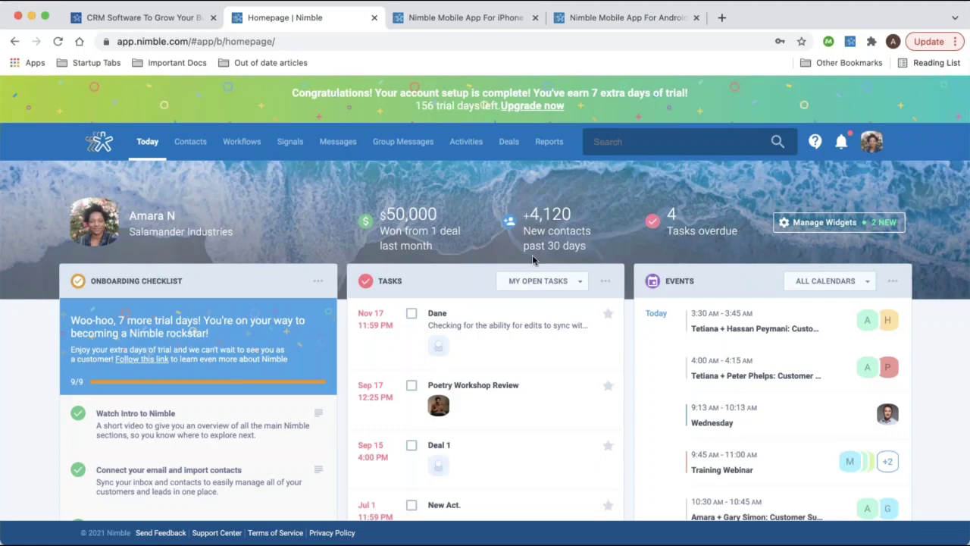
pyautogui.scroll(-1, 500, 287)
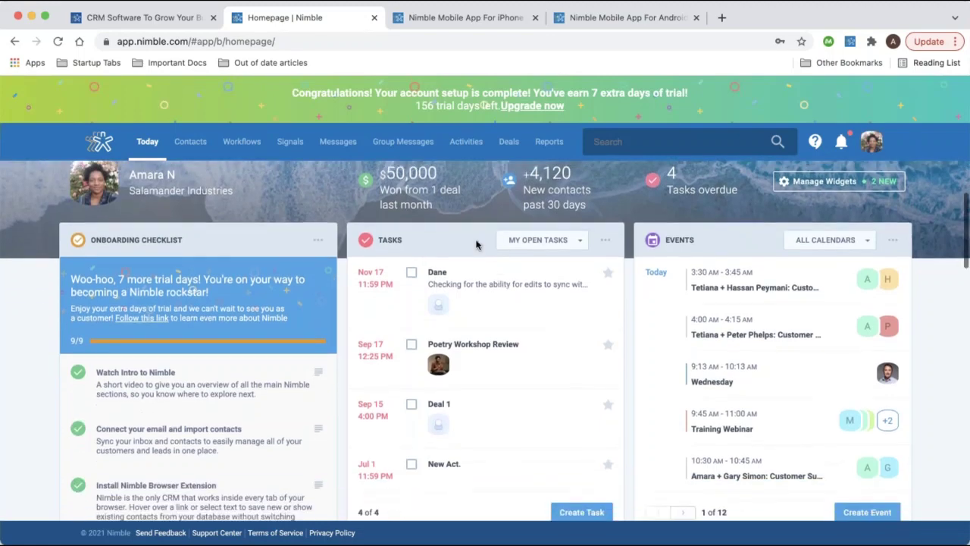
pyautogui.scroll(-1, 470, 247)
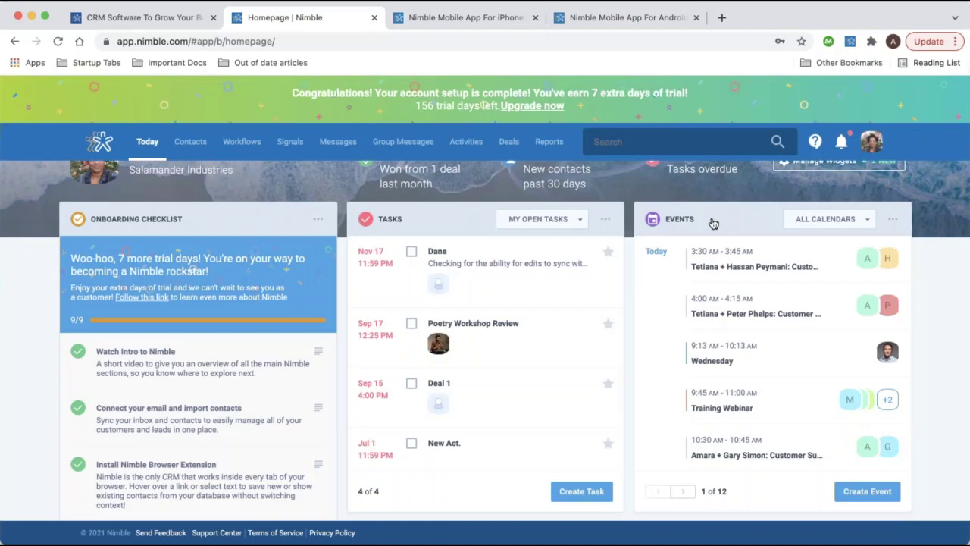
pyautogui.click(804, 224)
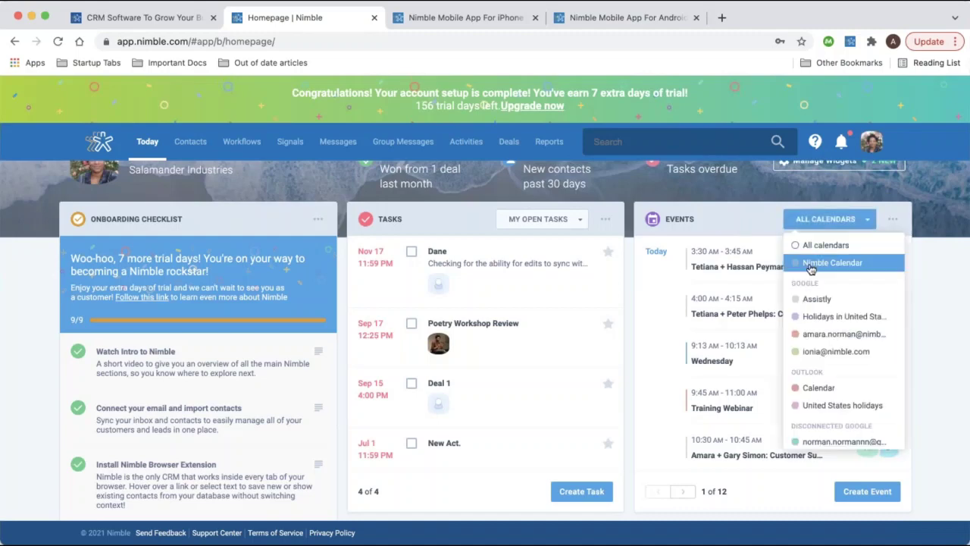
pyautogui.click(745, 222)
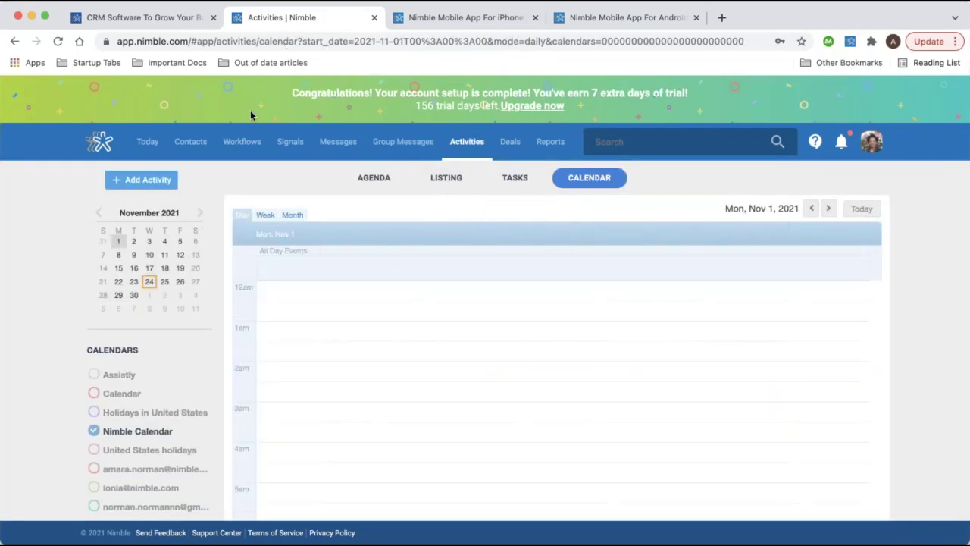
pyautogui.click(147, 142)
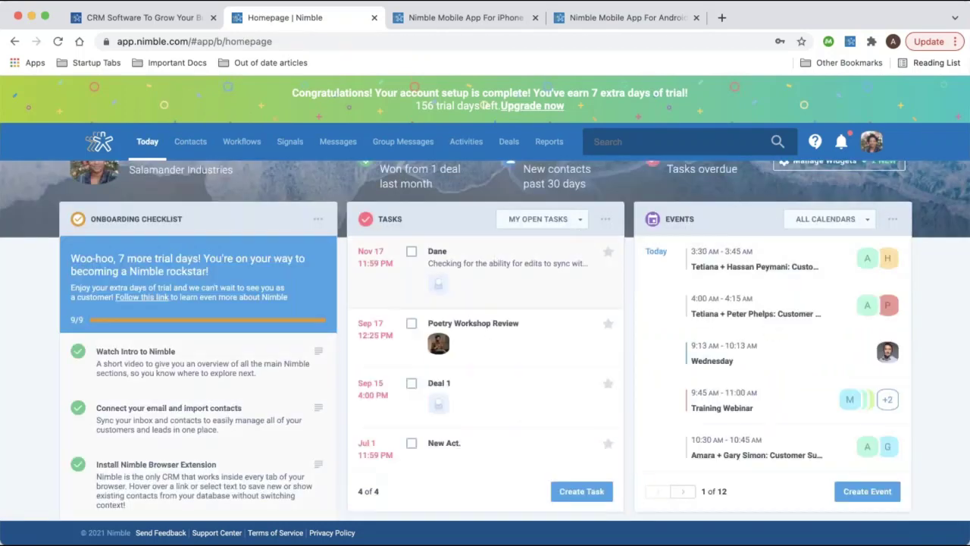
# Open the Today page's widget management and add a Deals widget and a Calls widget
pyautogui.scroll(3, 661, 210)
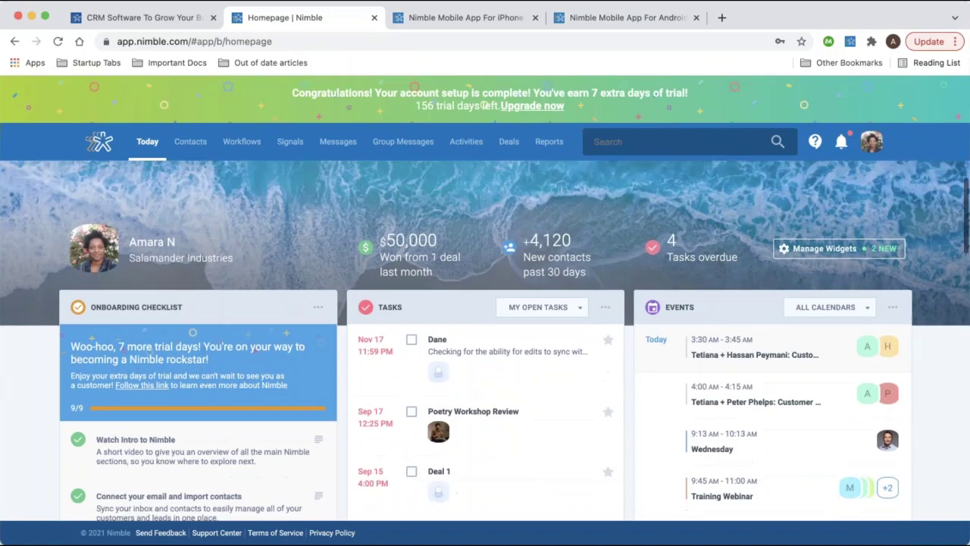
pyautogui.click(834, 256)
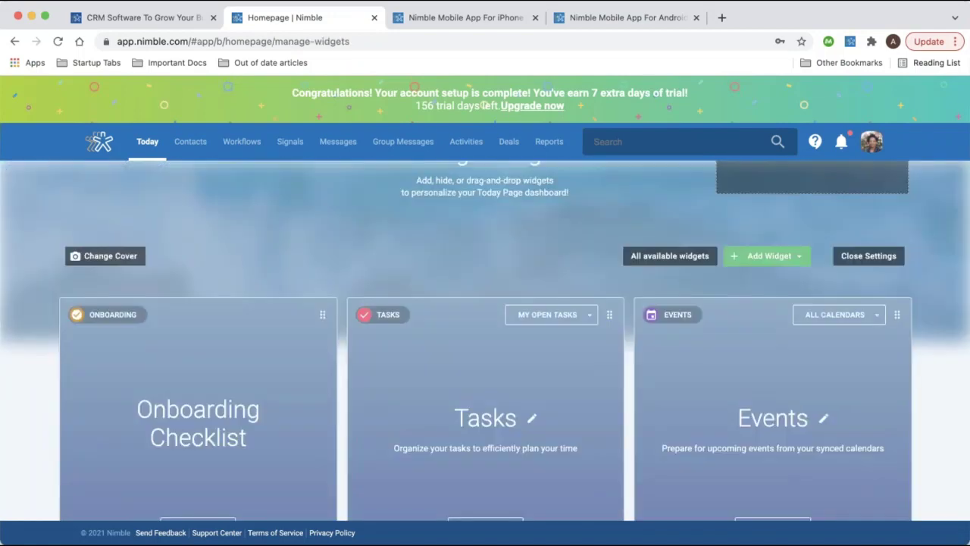
pyautogui.click(764, 230)
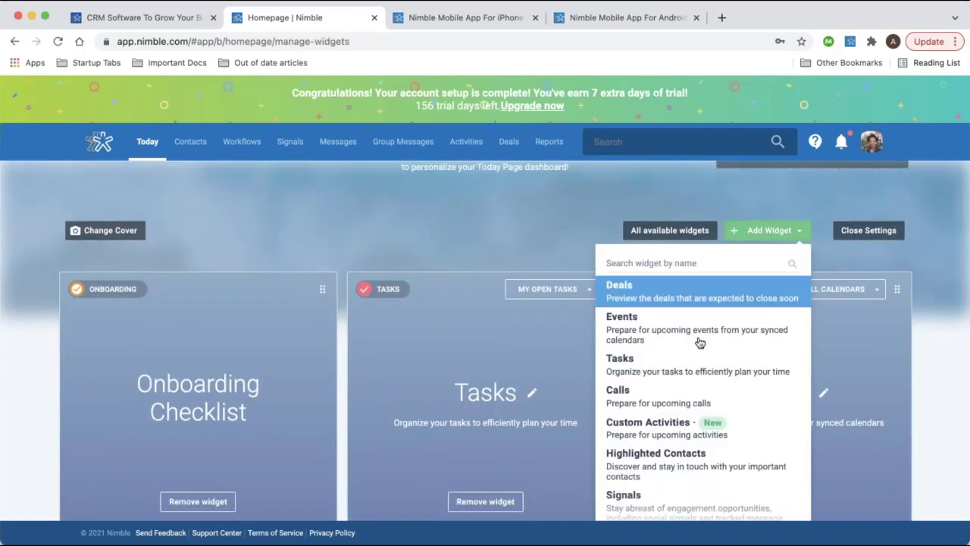
pyautogui.click(685, 408)
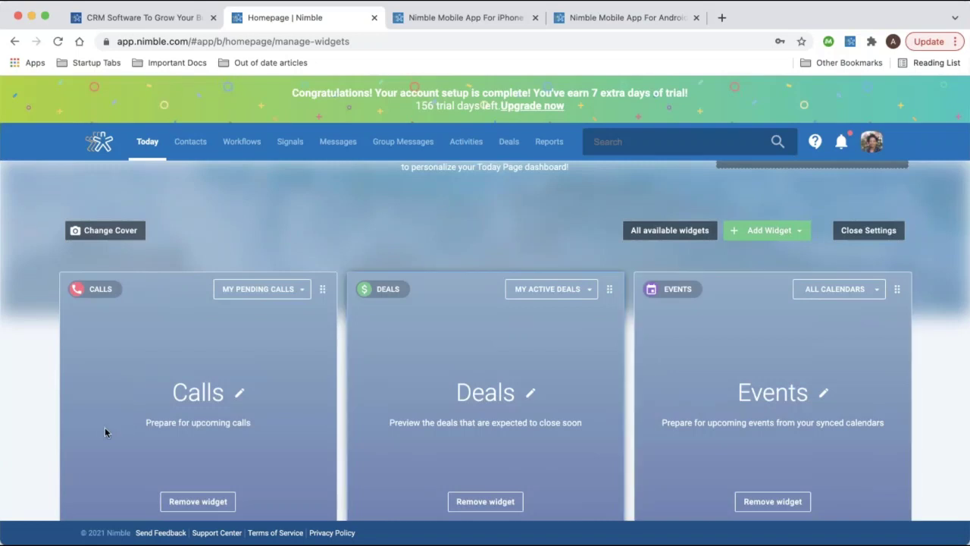
# Add a Custom Activities widget to the Today page and close the widget management settings
pyautogui.scroll(-1, 232, 389)
pyautogui.click(762, 187)
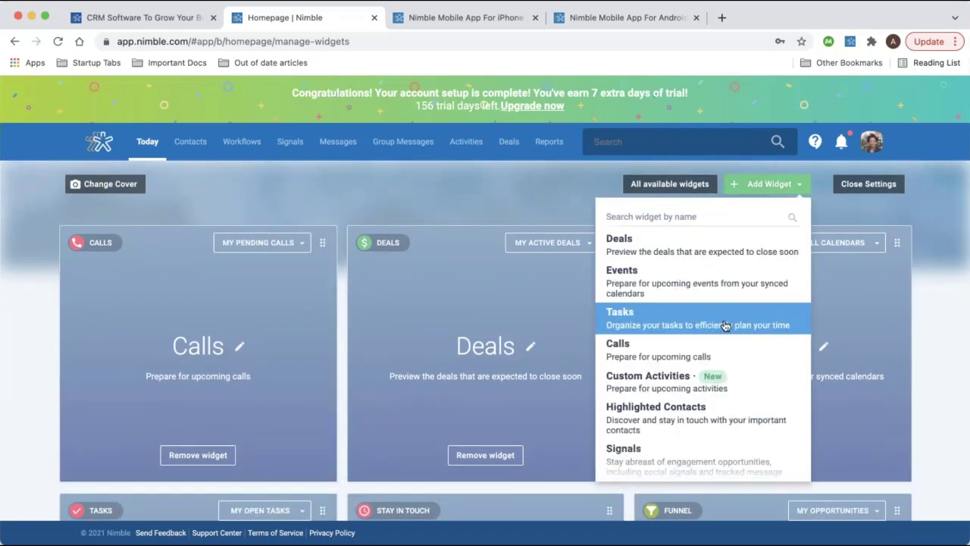
pyautogui.click(696, 378)
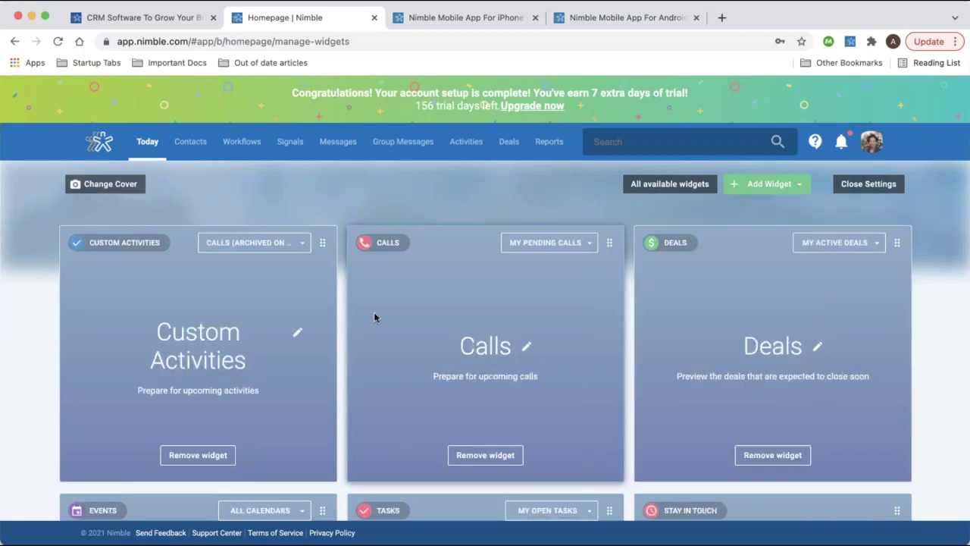
pyautogui.click(872, 187)
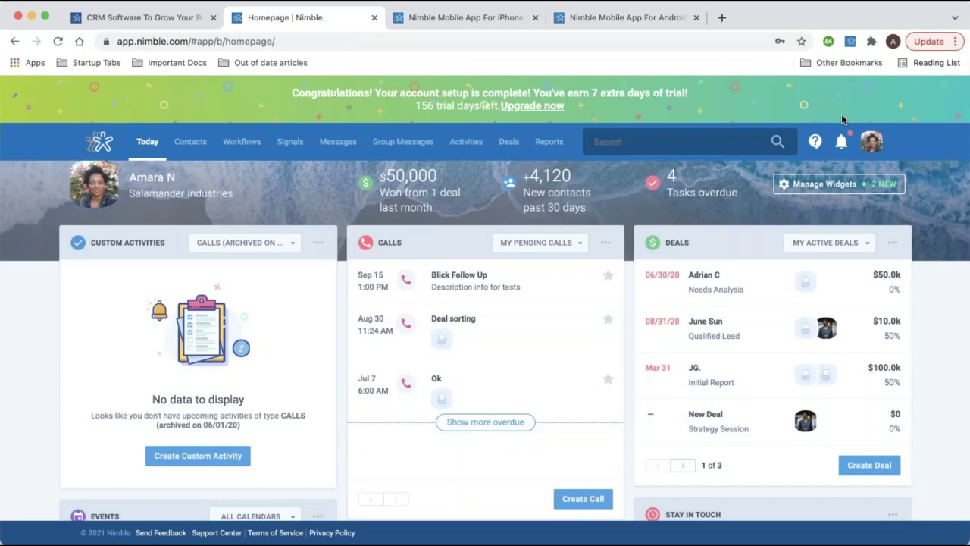
# Set the Custom Activities widget to show my pending activities of type TEST
pyautogui.scroll(-1, 269, 254)
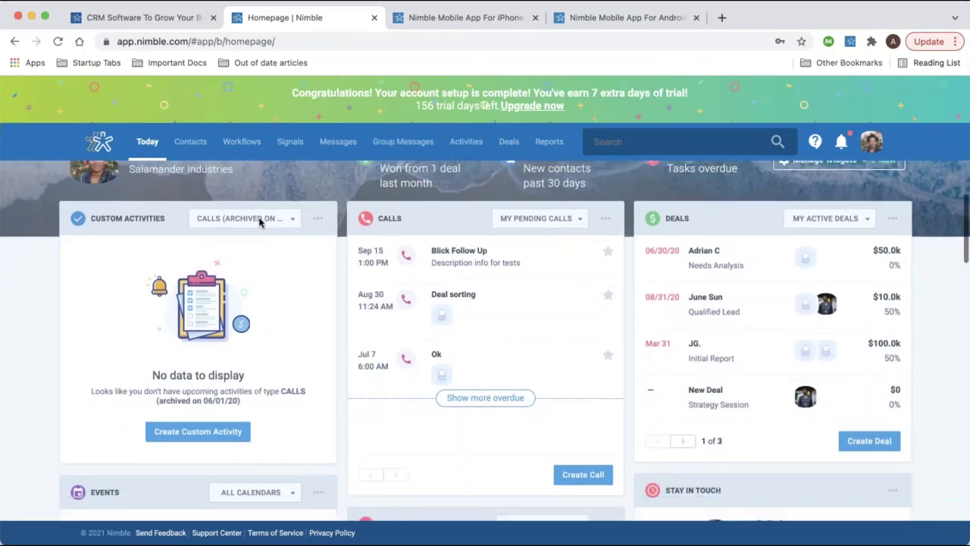
pyautogui.click(244, 218)
pyautogui.click(244, 276)
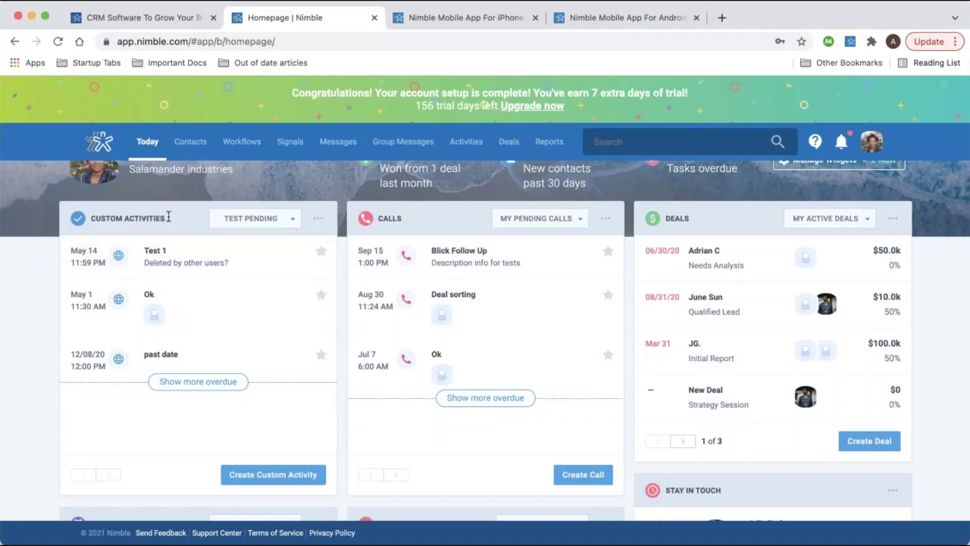
# Filter the Calls widget by my completed calls, and switch it to my overdue calls
pyautogui.scroll(-1, 179, 238)
pyautogui.scroll(2, 179, 237)
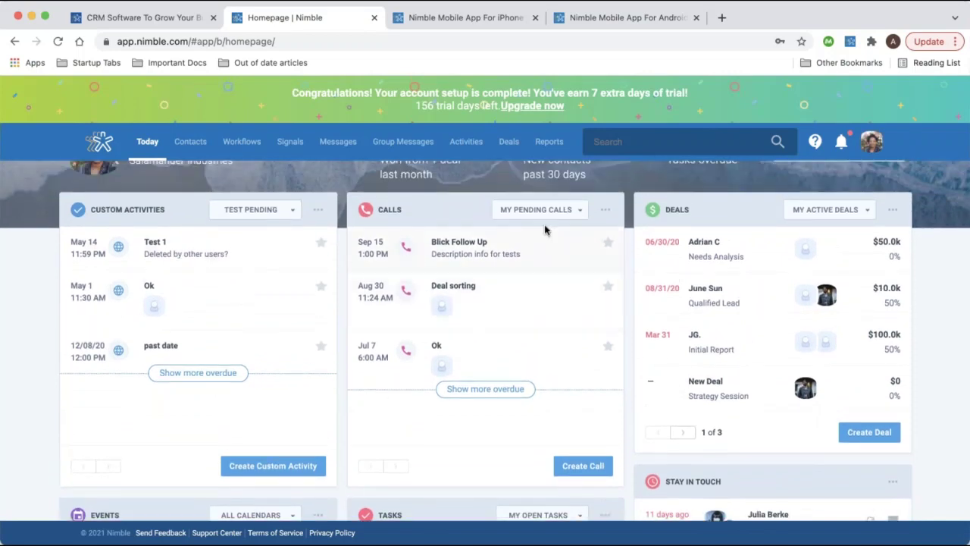
pyautogui.click(512, 217)
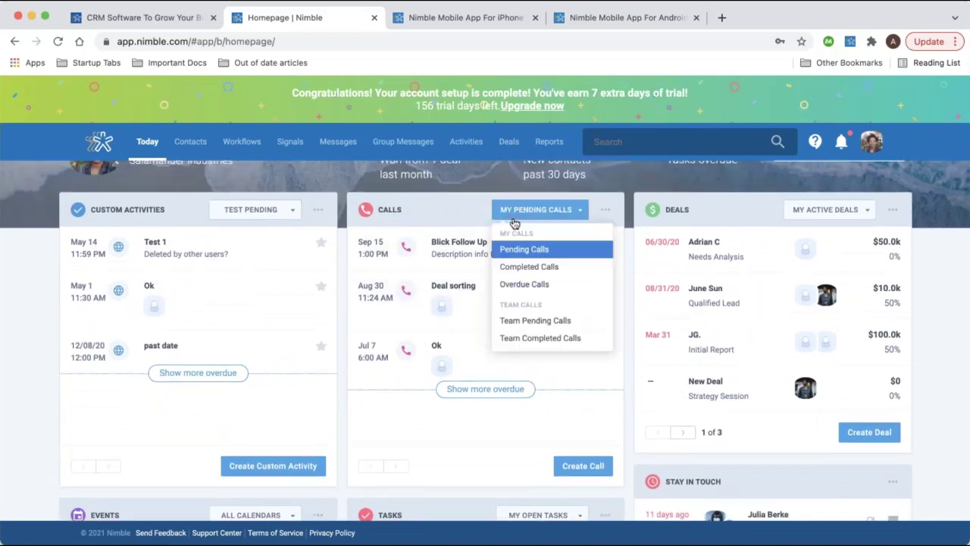
pyautogui.click(529, 266)
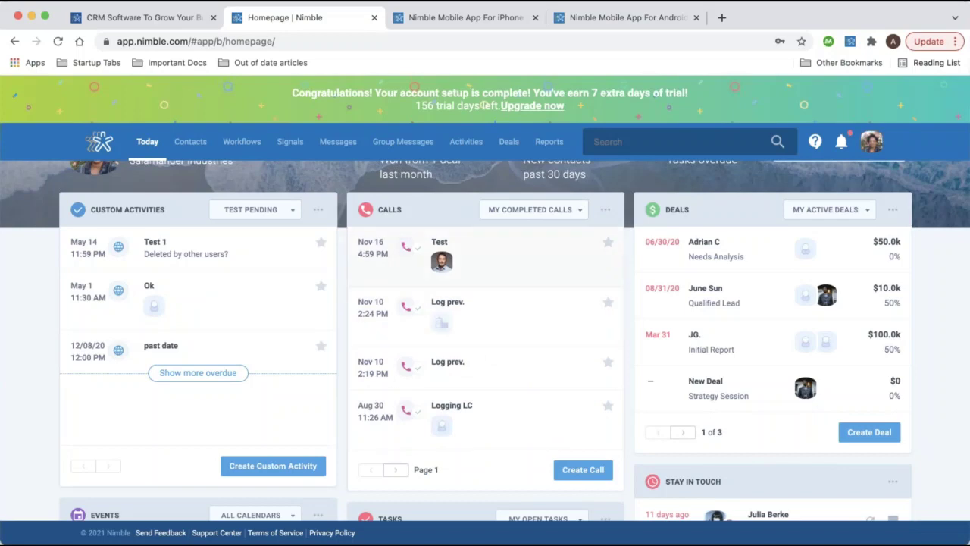
pyautogui.click(512, 212)
pyautogui.click(515, 285)
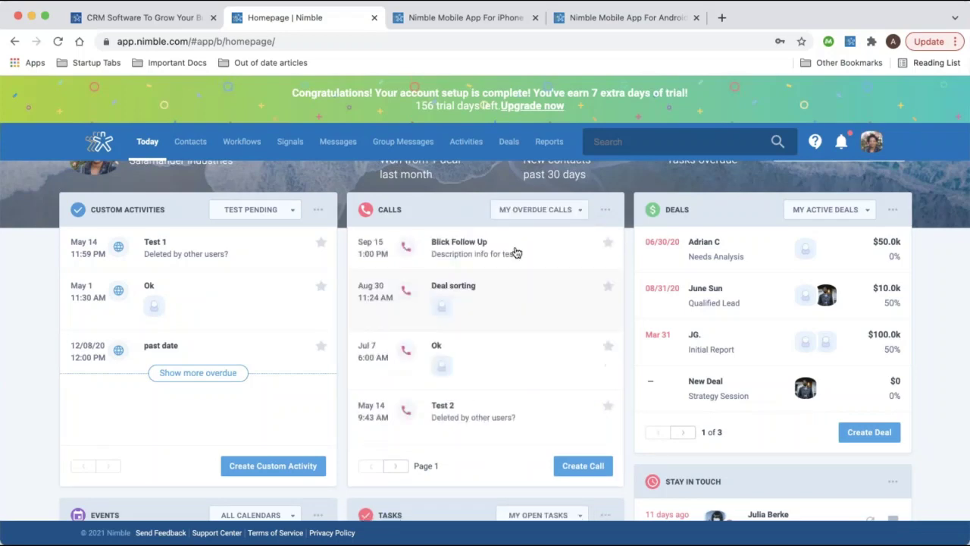
# Review the filter choices of the Calls widget and the Custom Activities widget, keeping both current selections
pyautogui.click(542, 212)
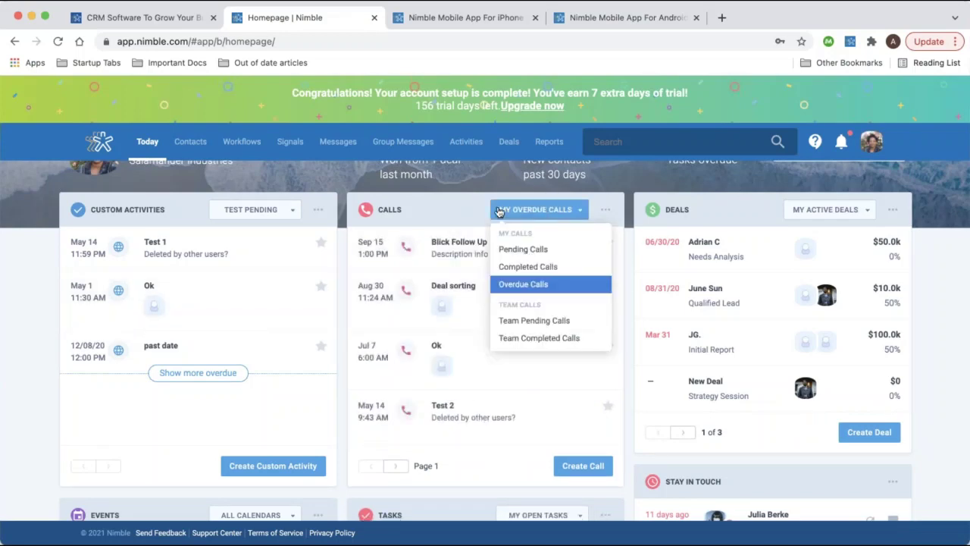
pyautogui.click(435, 211)
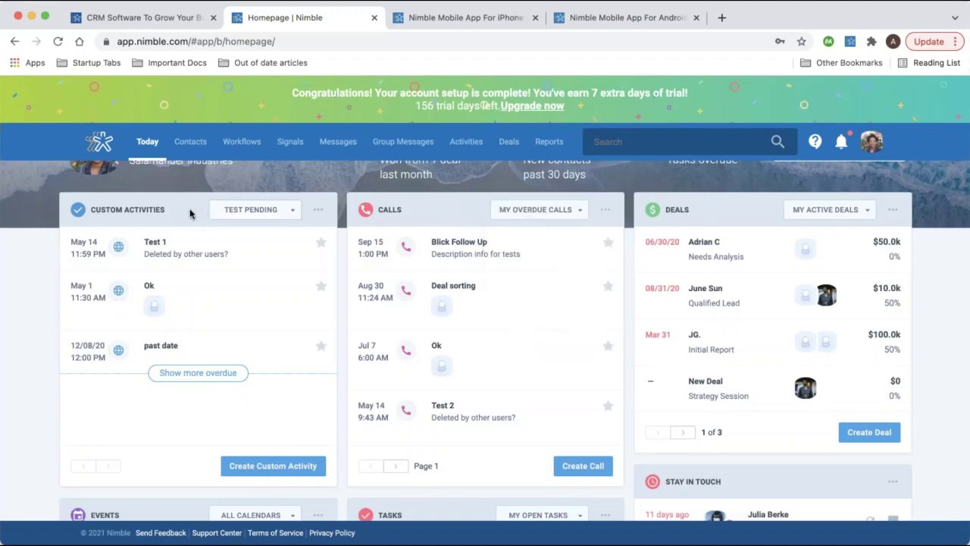
pyautogui.click(236, 216)
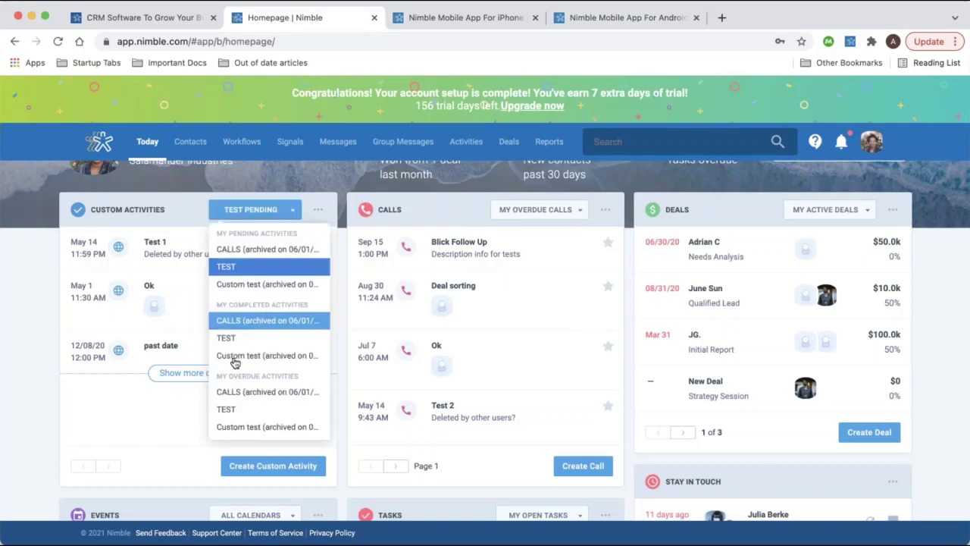
pyautogui.click(256, 209)
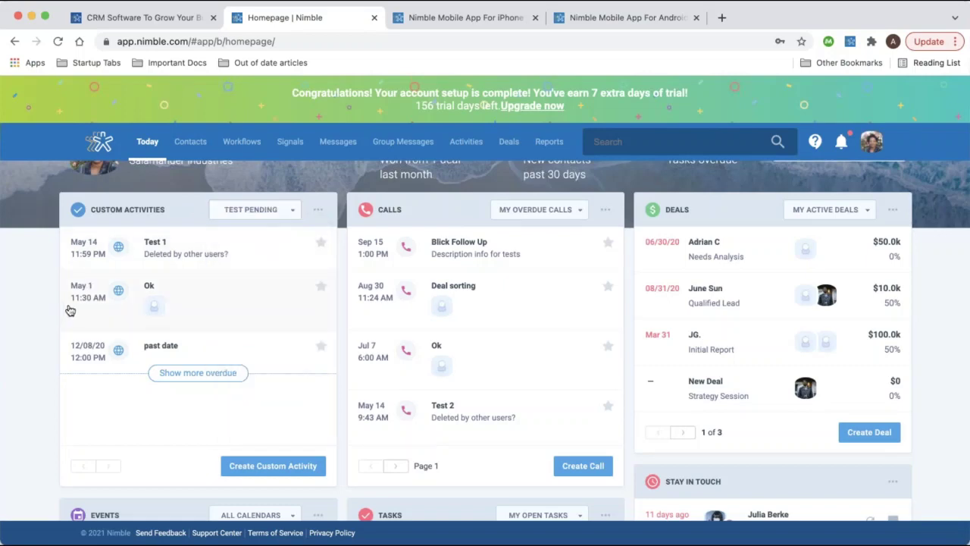
# Look over the Today page widgets from Custom Activities and Events down to Pipeline Chart and Revenue by Pipeline
pyautogui.scroll(-1, 213, 343)
pyautogui.scroll(-6, 213, 343)
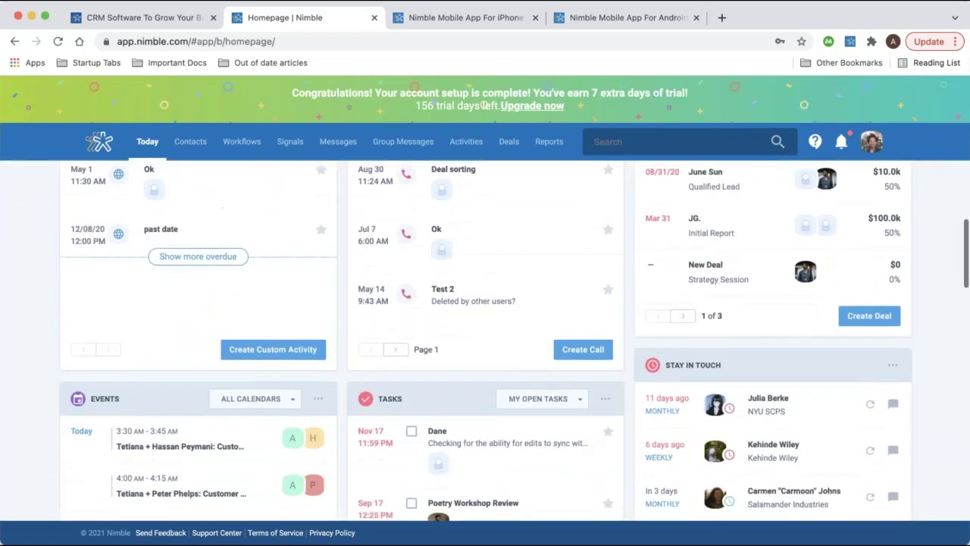
pyautogui.scroll(-5, 483, 106)
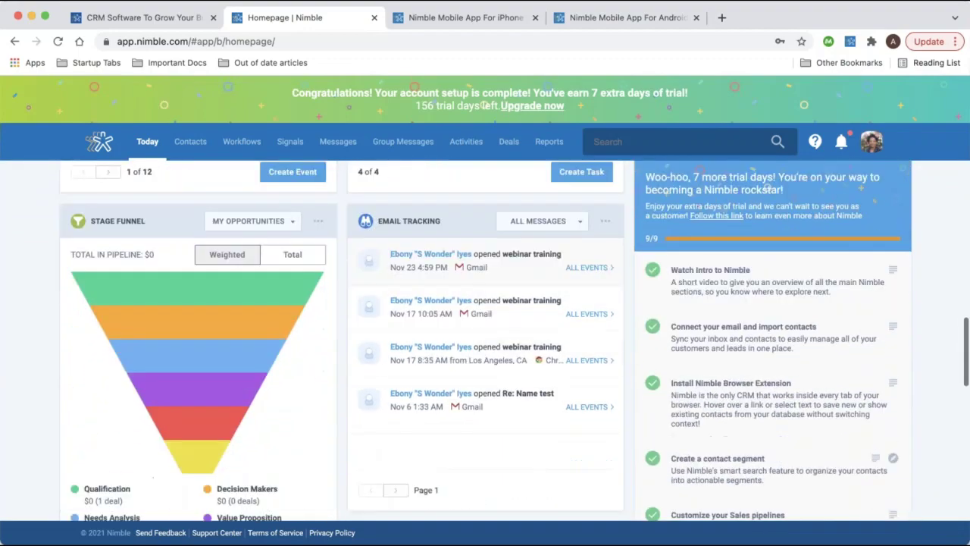
pyautogui.scroll(-4, 484, 105)
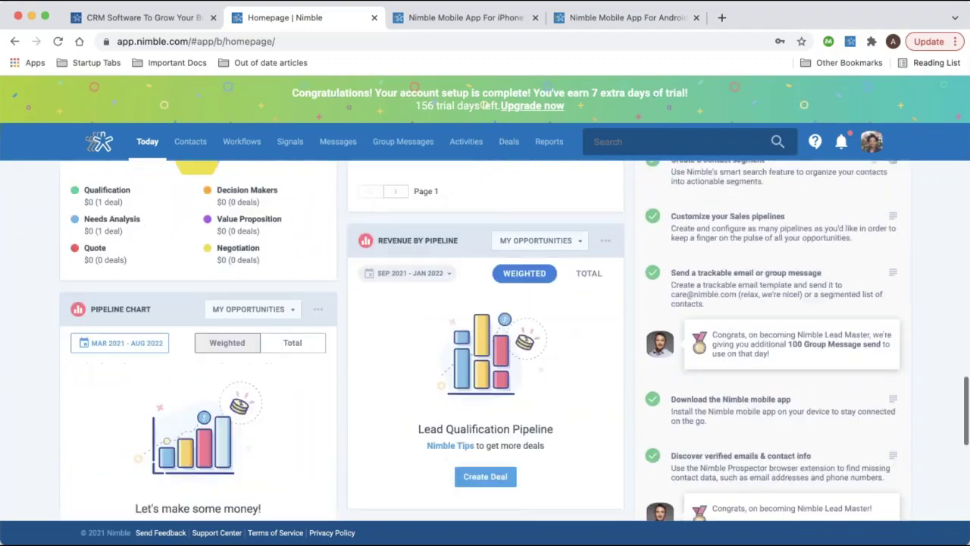
pyautogui.scroll(5, 483, 106)
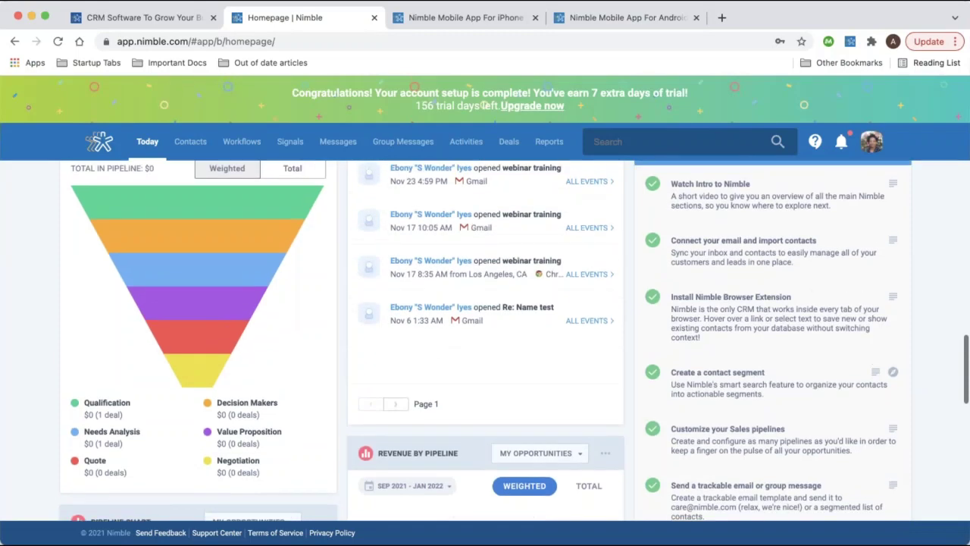
pyautogui.scroll(5, 581, 308)
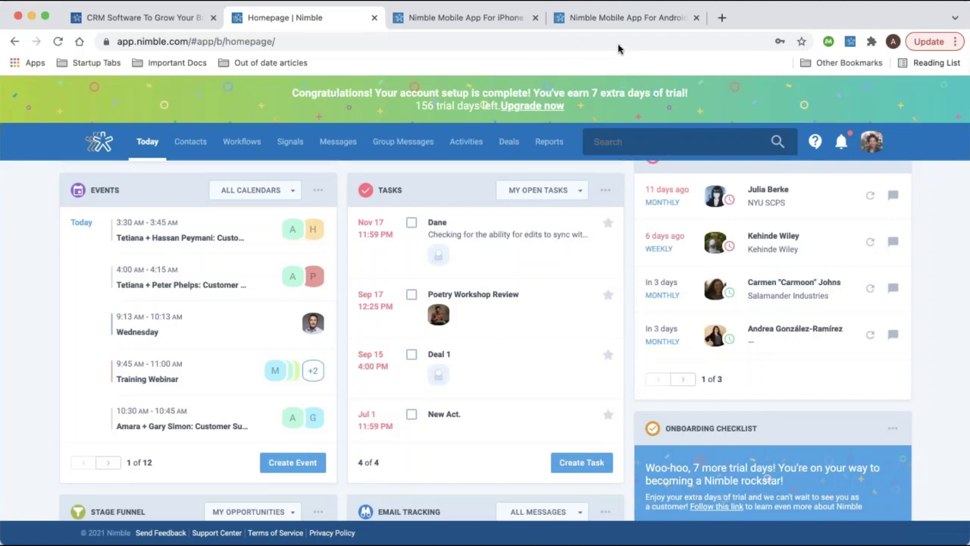
# Switch the Stage Funnel widget to the Testing pipeline and examine its funnel and stage legend
pyautogui.scroll(-5, 365, 408)
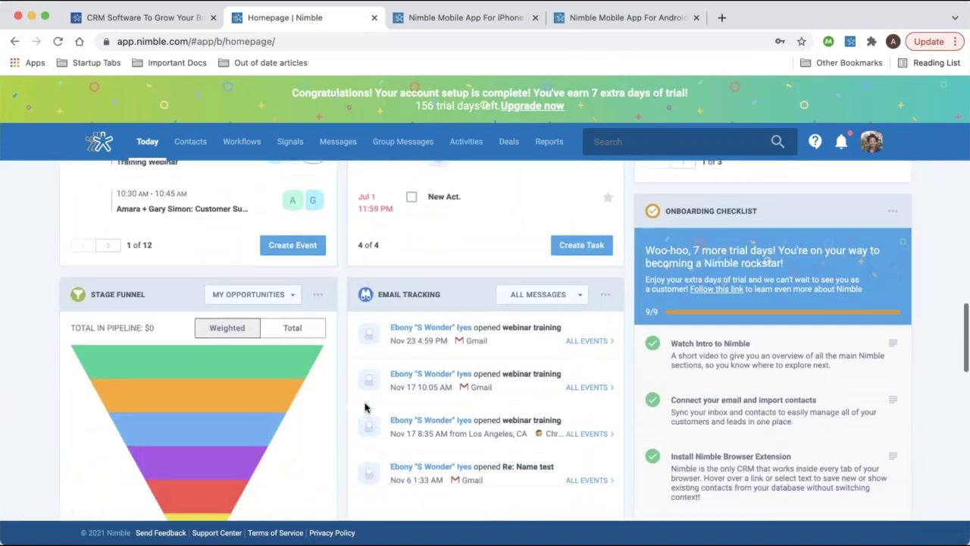
pyautogui.scroll(-3, 281, 243)
pyautogui.scroll(2, 280, 242)
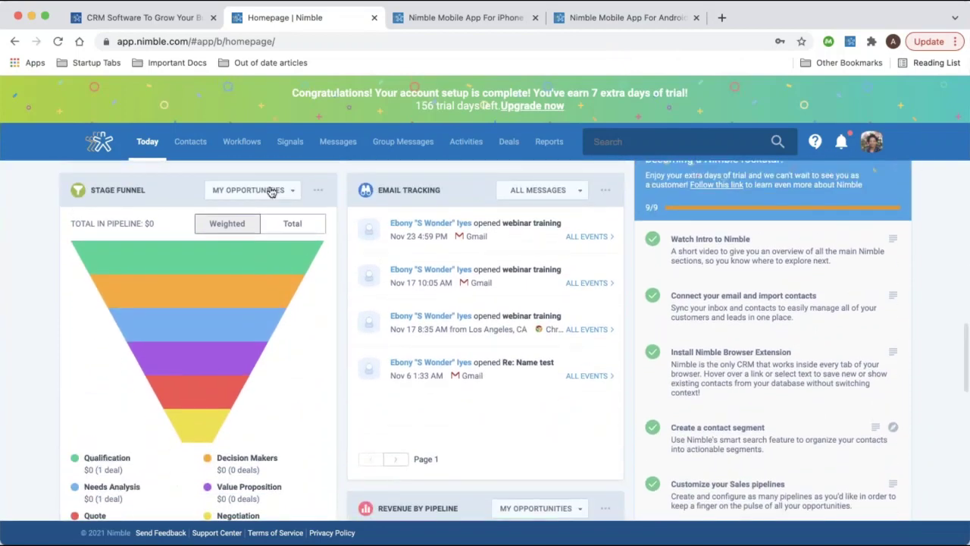
pyautogui.click(273, 191)
pyautogui.click(250, 336)
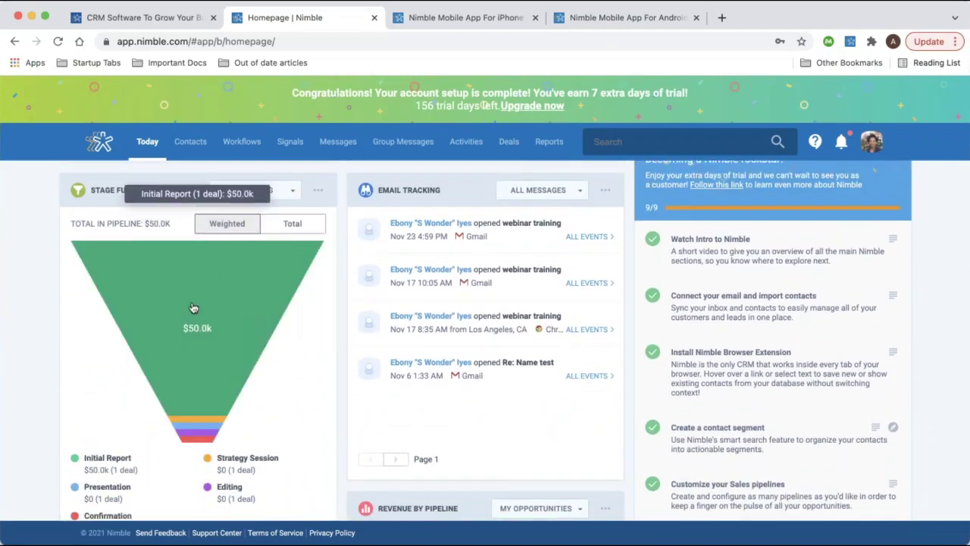
pyautogui.scroll(-1, 243, 379)
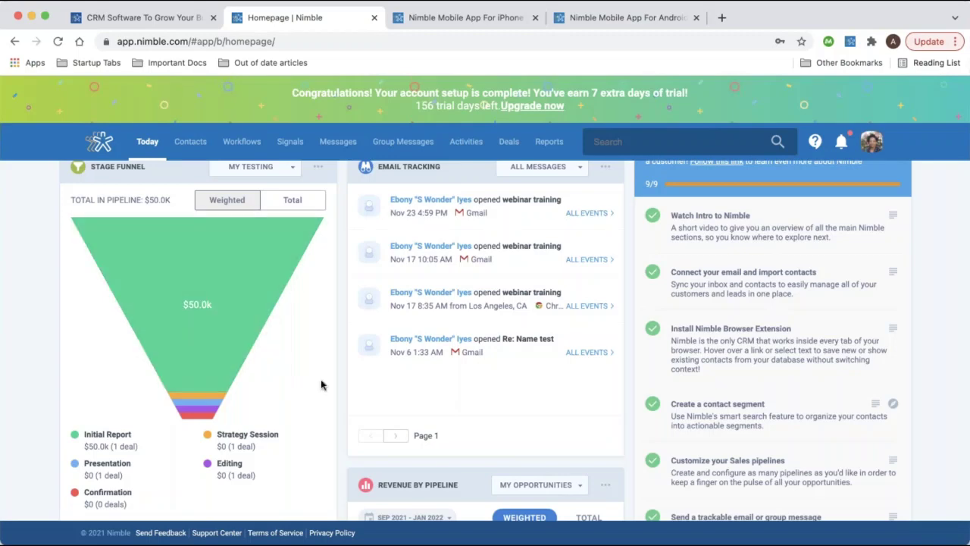
pyautogui.scroll(5, 321, 385)
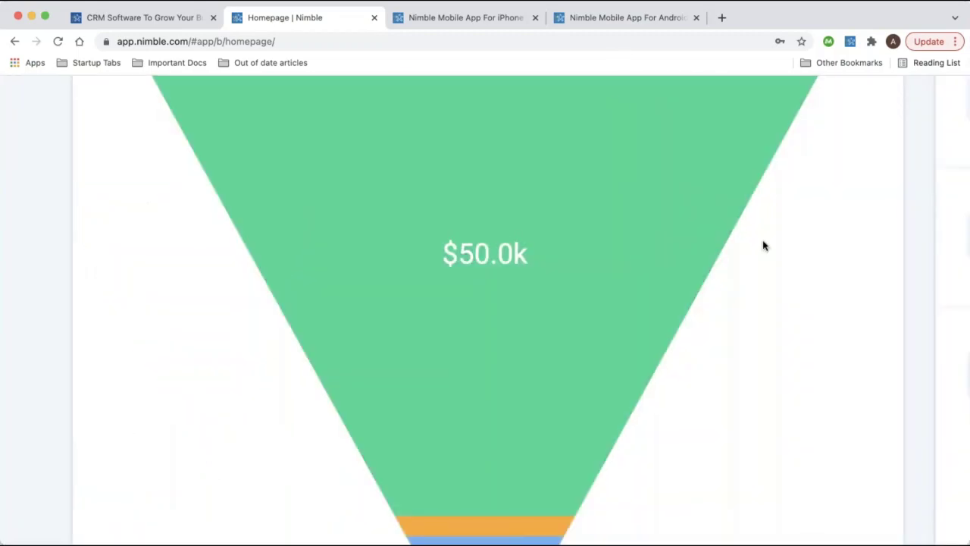
pyautogui.scroll(-3, 763, 245)
pyautogui.scroll(-5, 763, 239)
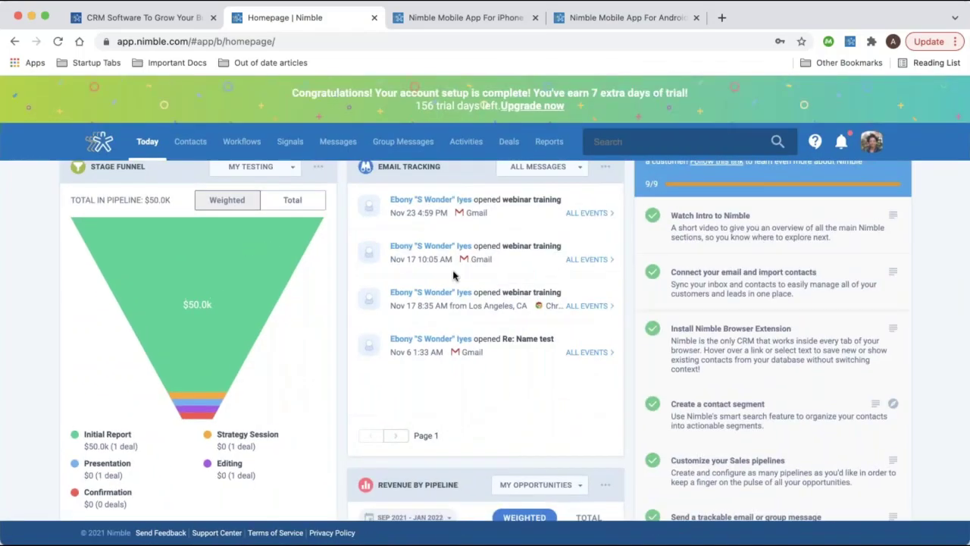
# Preview the contact cards linked to the first two deals in the Deals widget
pyautogui.scroll(5, 310, 338)
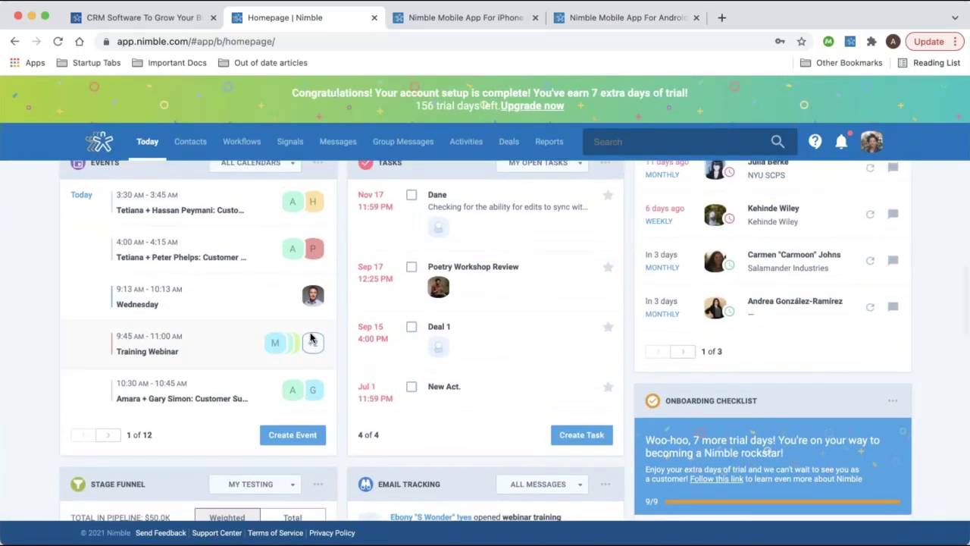
pyautogui.scroll(10, 310, 338)
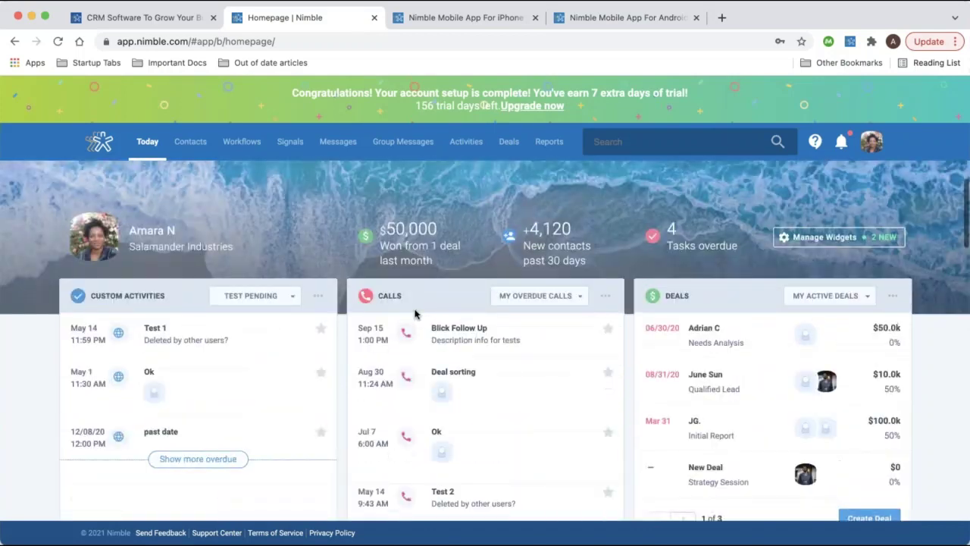
pyautogui.click(806, 360)
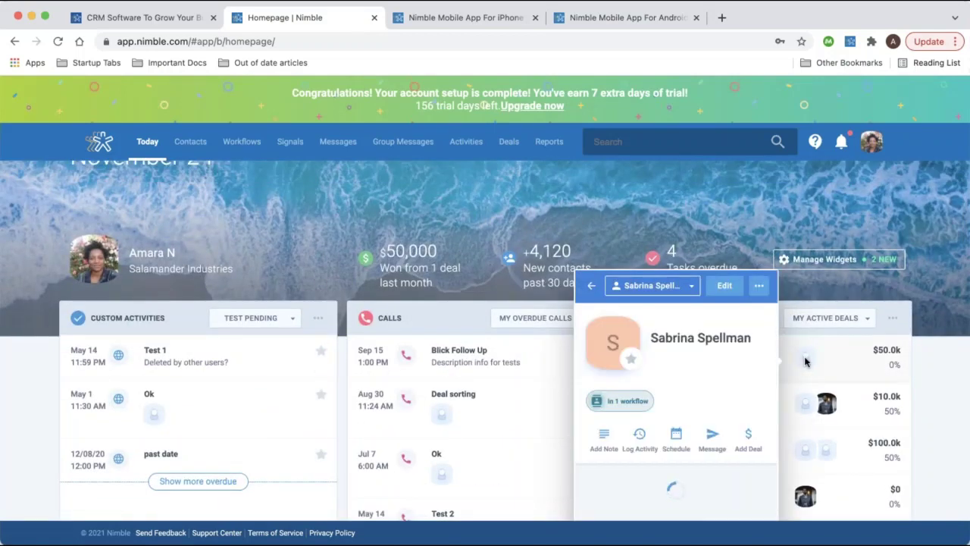
pyautogui.scroll(-1, 804, 362)
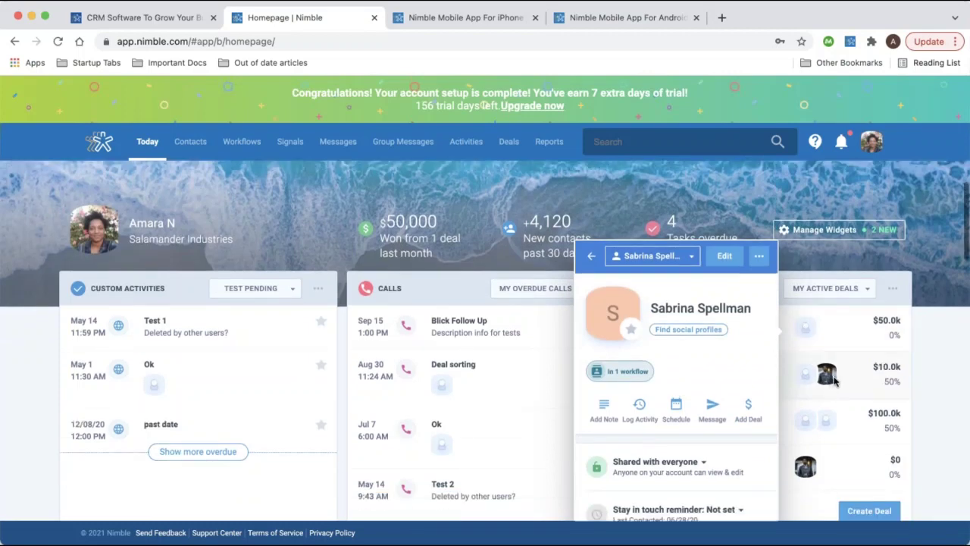
pyautogui.click(834, 380)
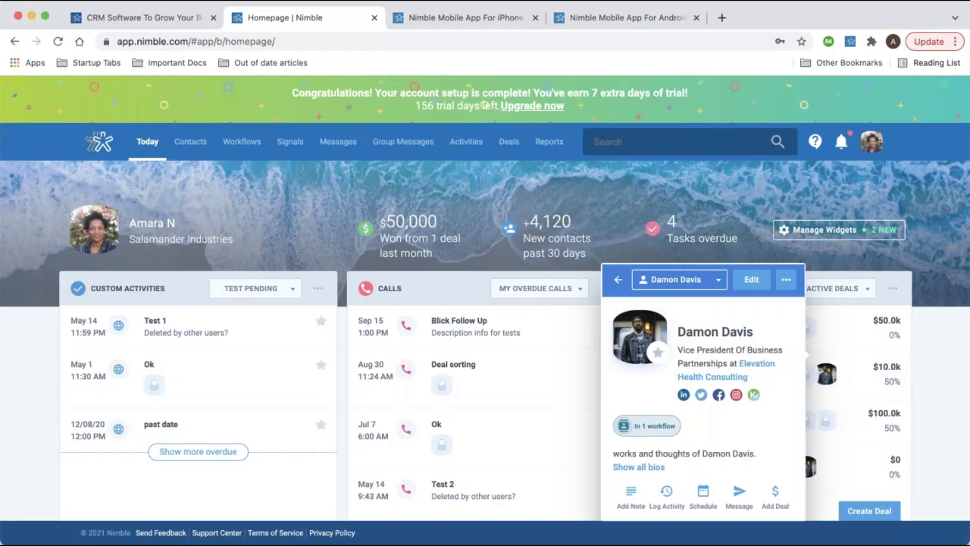
# Open the new deal form from the Deals widget and close it without saving
pyautogui.scroll(-2, 944, 417)
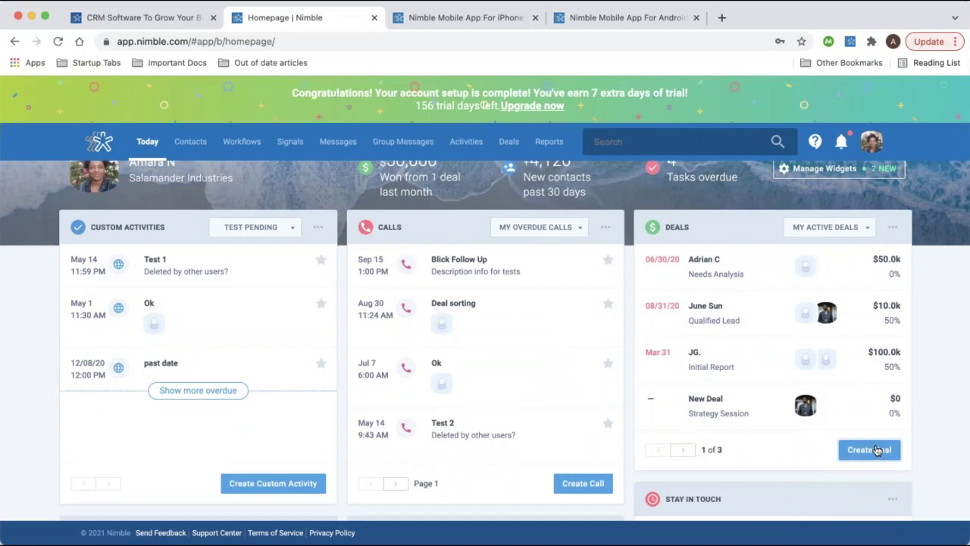
pyautogui.click(877, 450)
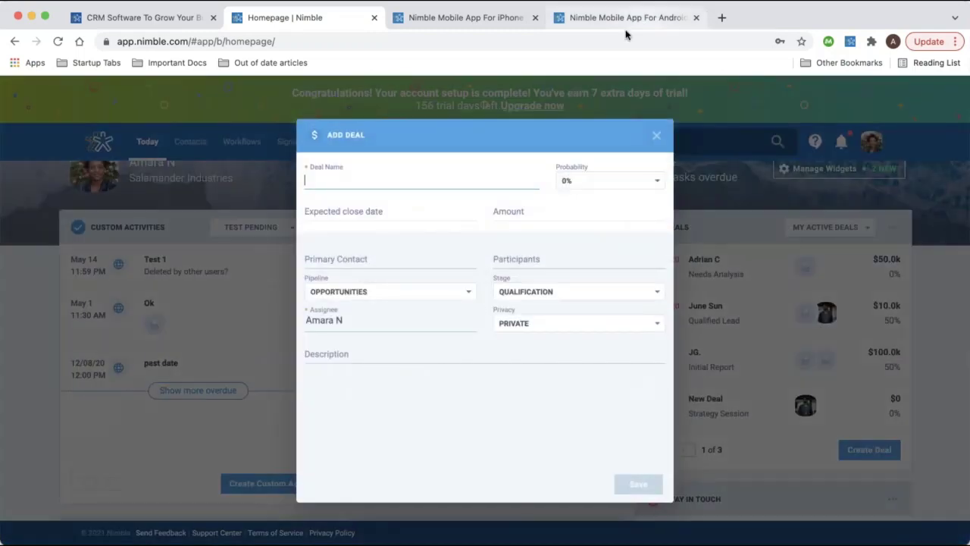
pyautogui.click(656, 137)
# Examine the Initial Report stage details in the Stage Funnel widget
pyautogui.scroll(-3, 483, 105)
pyautogui.scroll(-5, 201, 390)
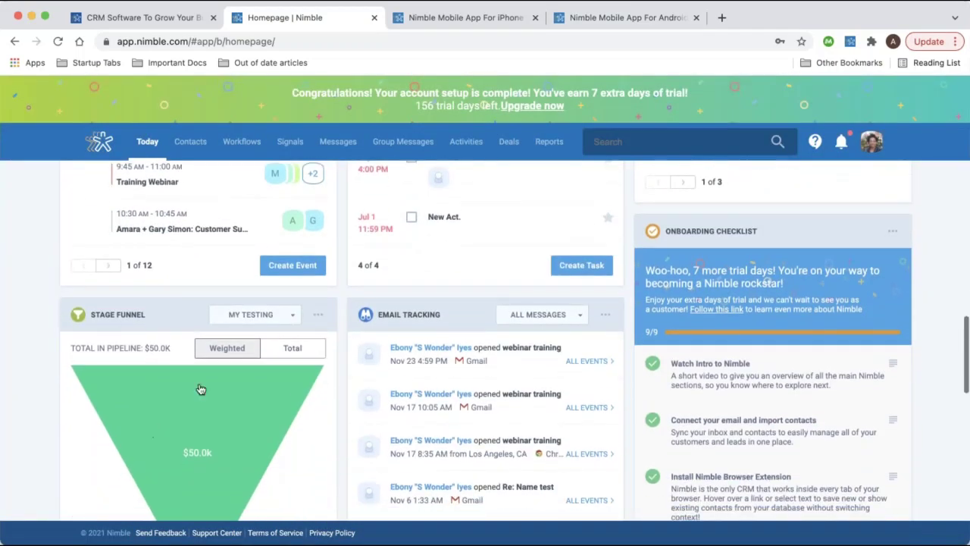
pyautogui.moveTo(182, 386)
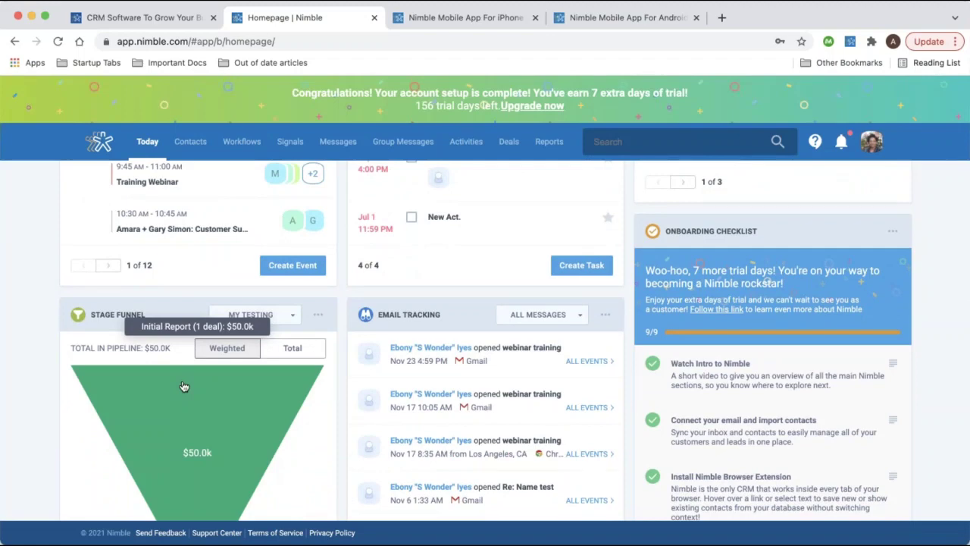
pyautogui.scroll(-1, 206, 389)
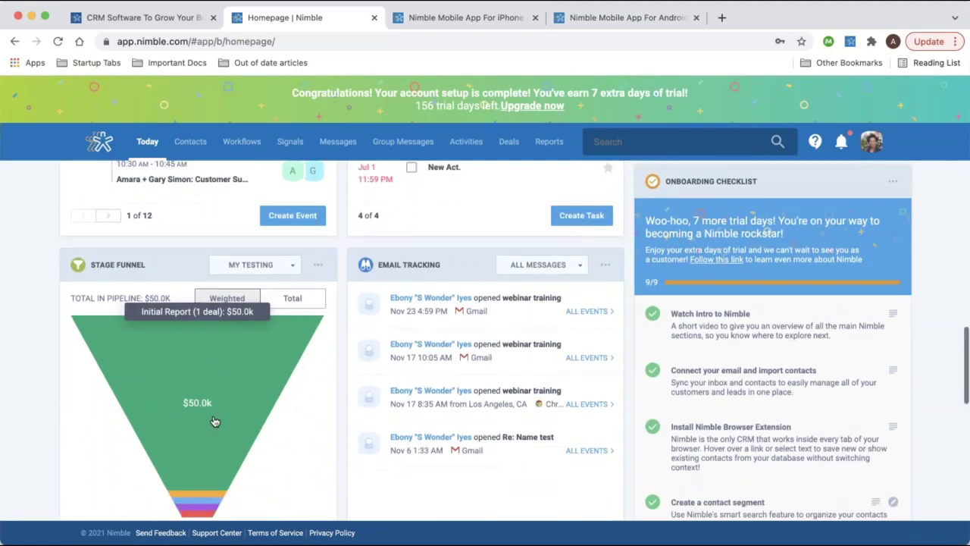
pyautogui.scroll(-1, 274, 343)
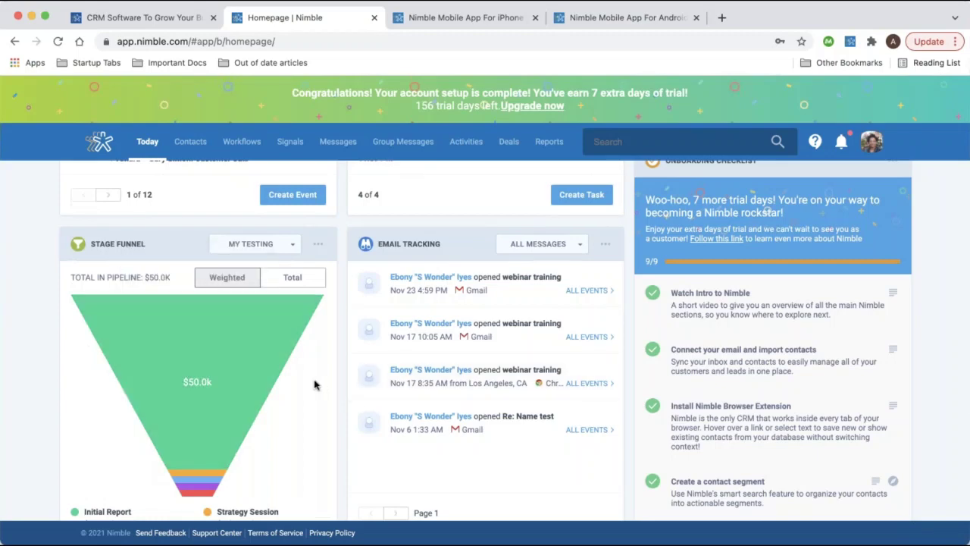
# Set the Pipeline Chart widget to the Testing pipeline and review its monthly bars and stage legend
pyautogui.scroll(-5, 314, 384)
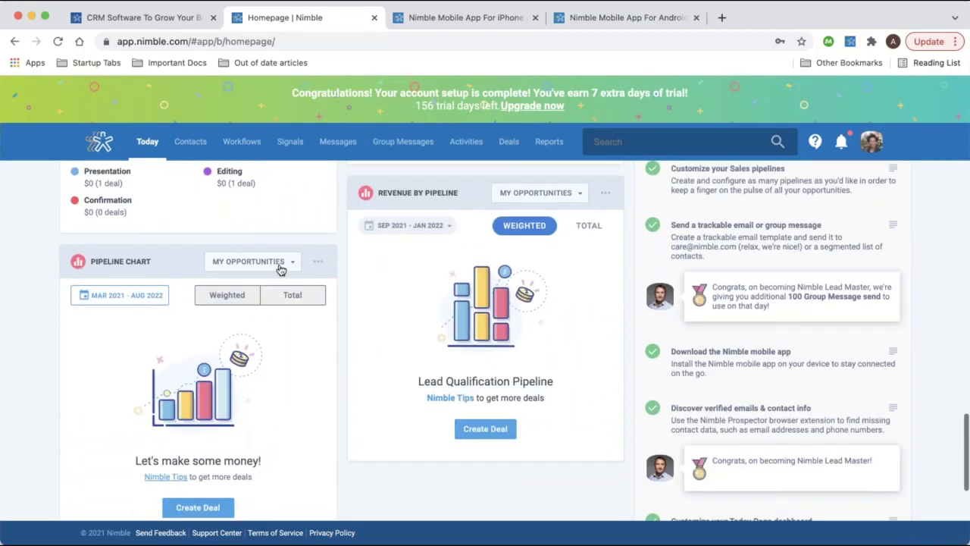
pyautogui.click(250, 261)
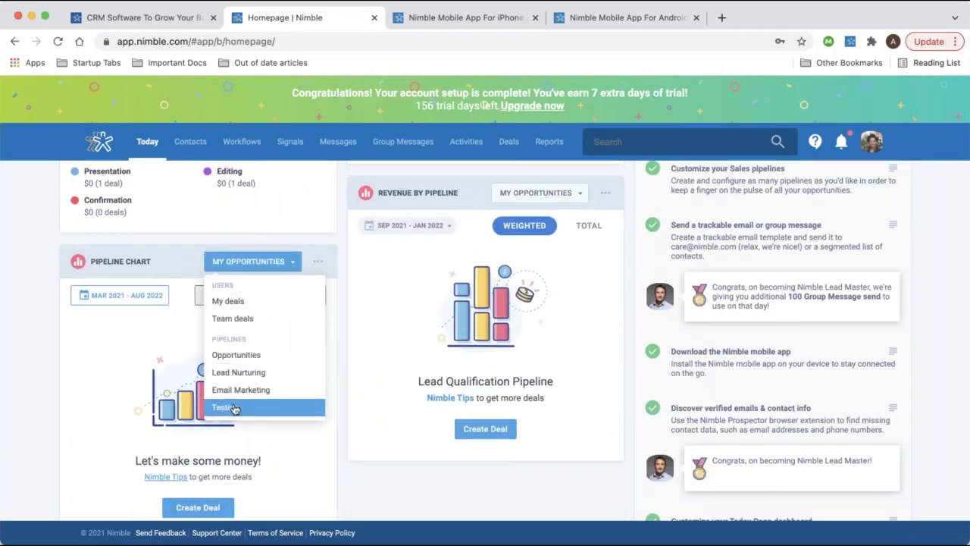
pyautogui.click(225, 403)
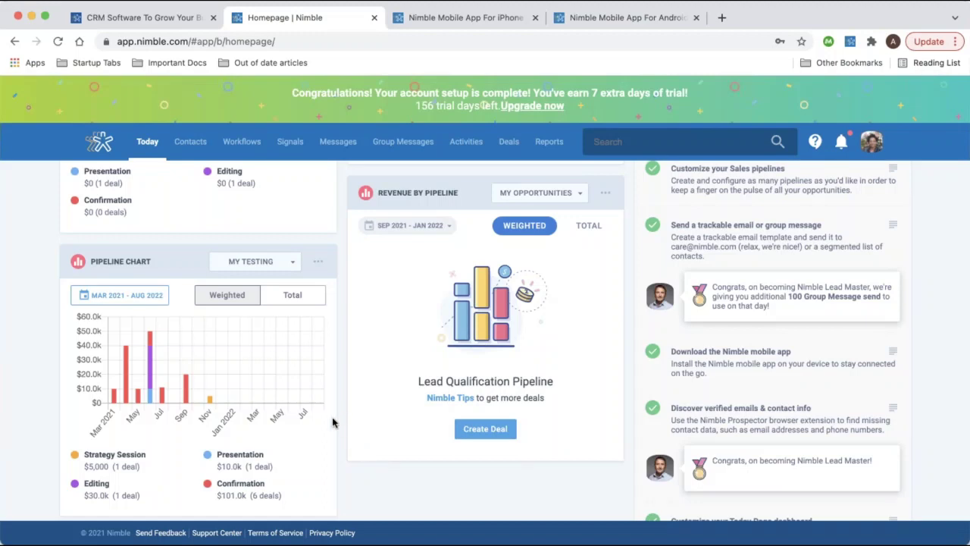
pyautogui.scroll(-1, 332, 422)
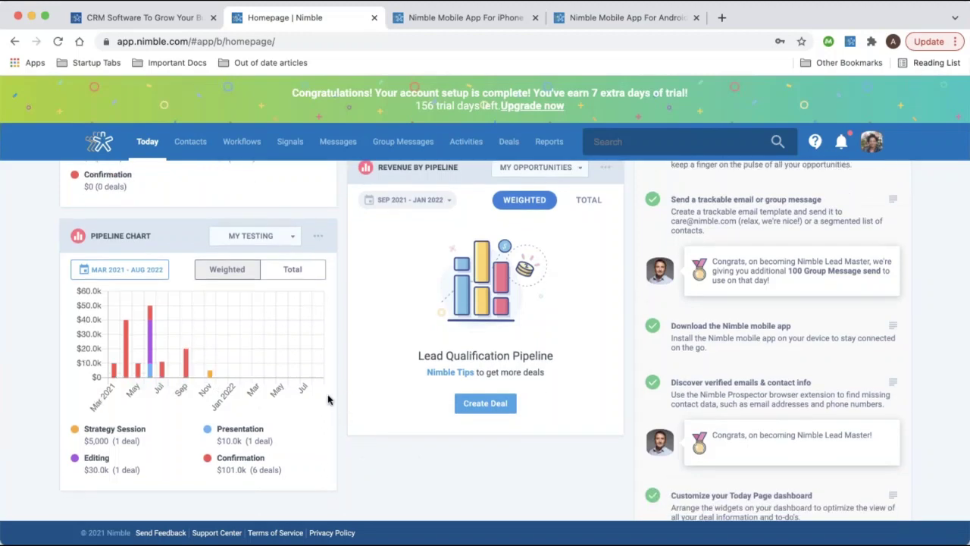
# Filter the Tasks widget by my completed tasks, and switch it back to my open tasks
pyautogui.scroll(10, 338, 358)
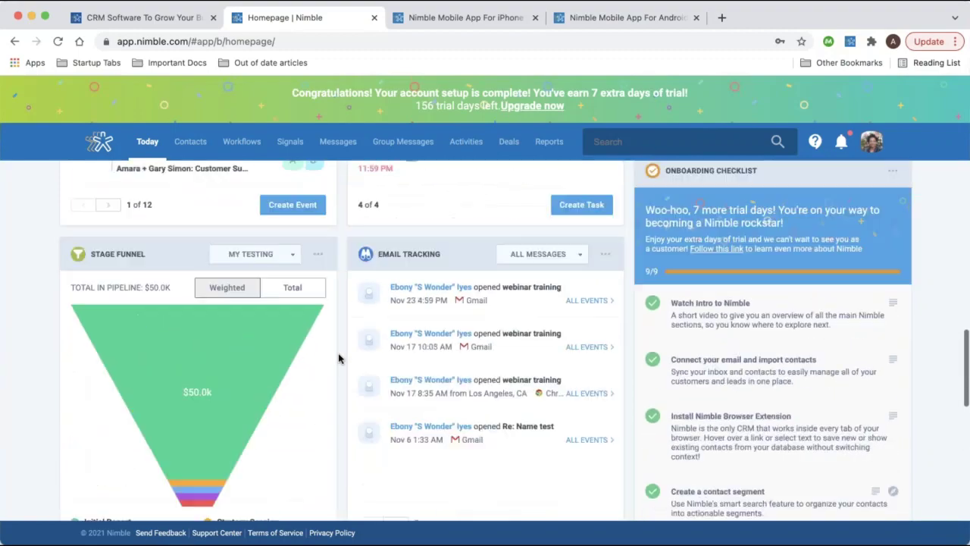
pyautogui.scroll(-2, 340, 359)
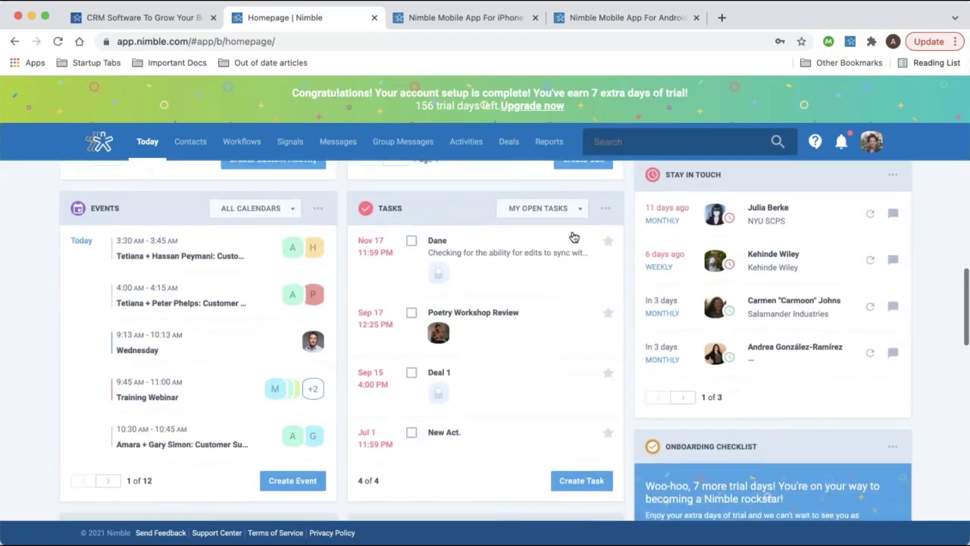
pyautogui.click(542, 207)
pyautogui.click(548, 272)
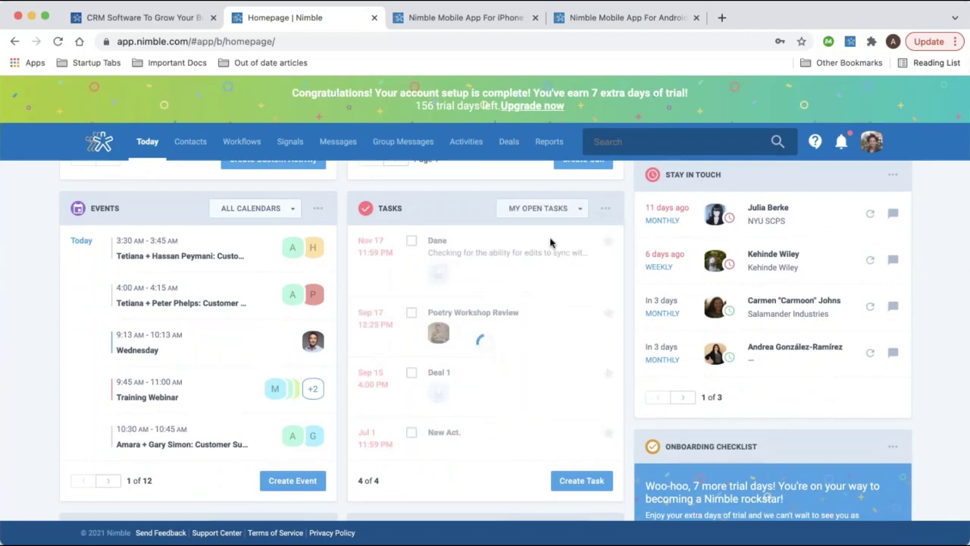
pyautogui.click(558, 208)
pyautogui.click(538, 305)
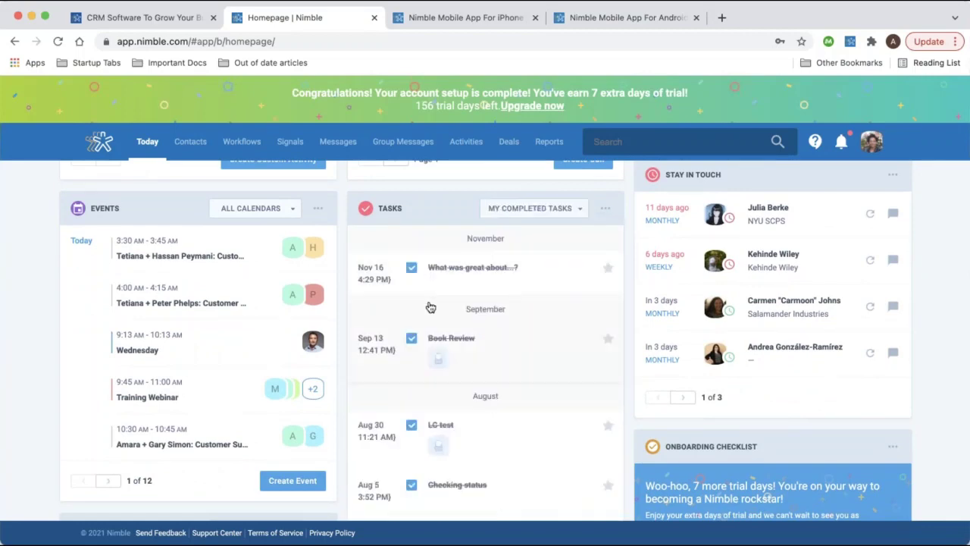
pyautogui.click(539, 216)
pyautogui.click(523, 236)
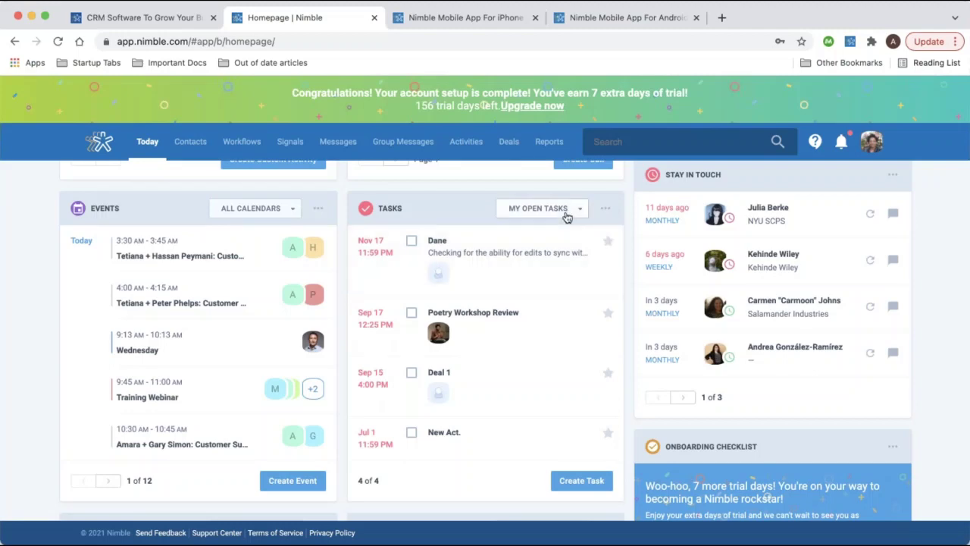
# Add the Signals widget to the Today page and return to the dashboard to view it
pyautogui.scroll(-2, 543, 263)
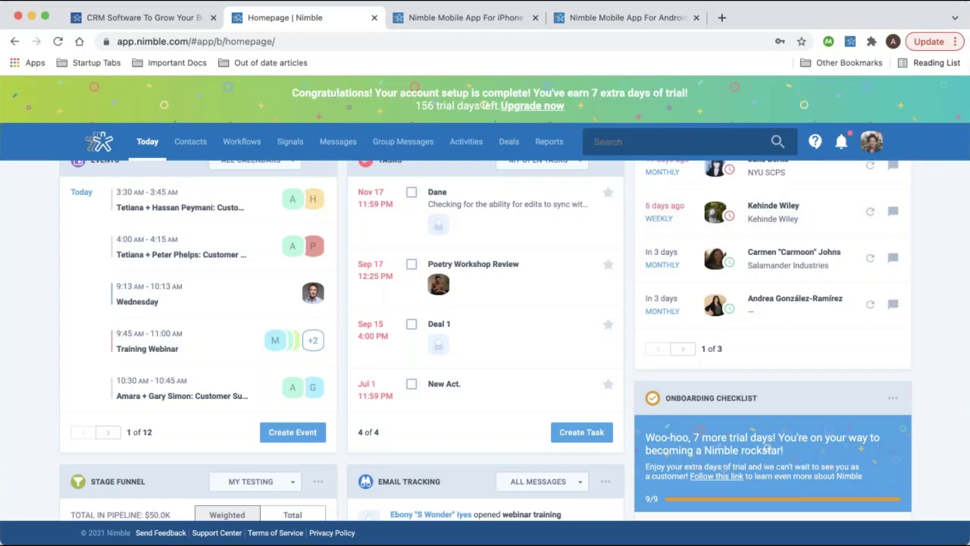
pyautogui.scroll(10, 647, 203)
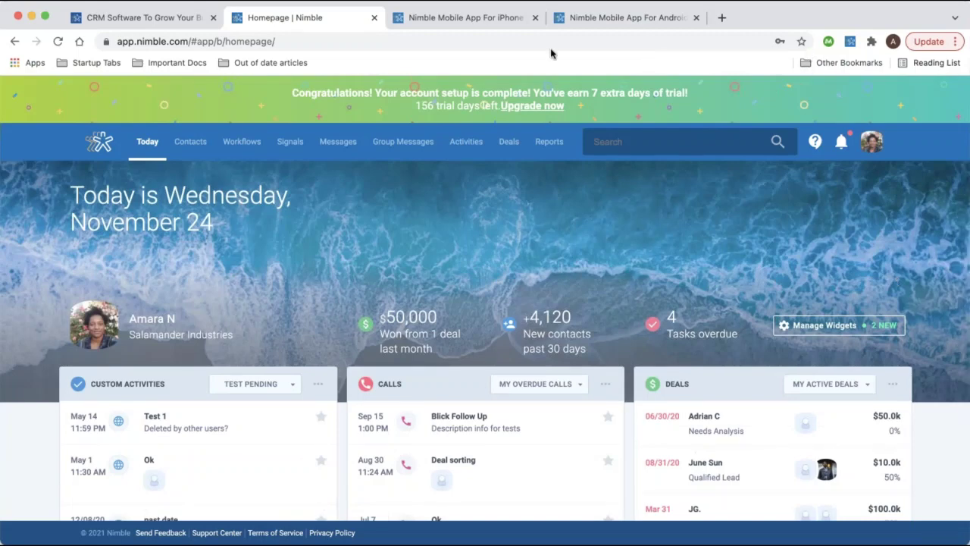
pyautogui.click(861, 328)
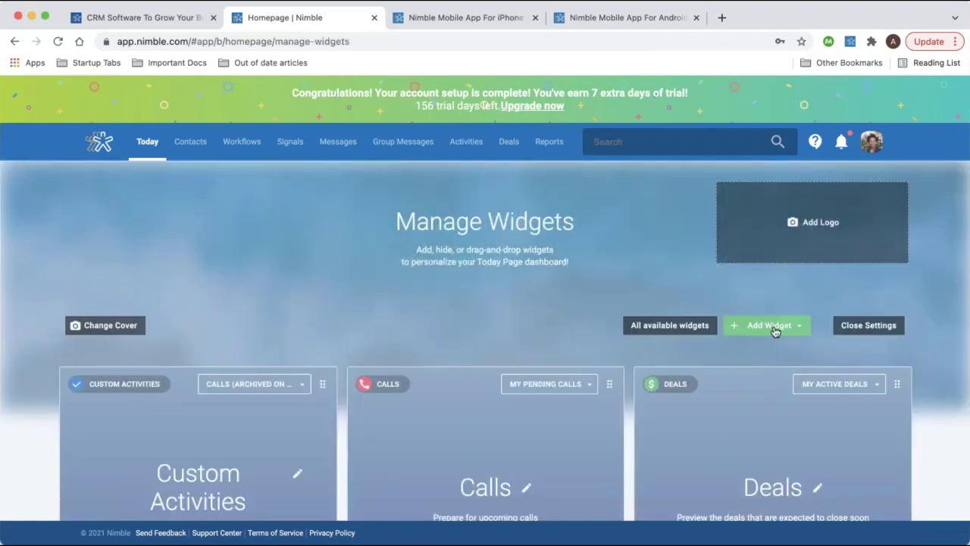
pyautogui.click(773, 328)
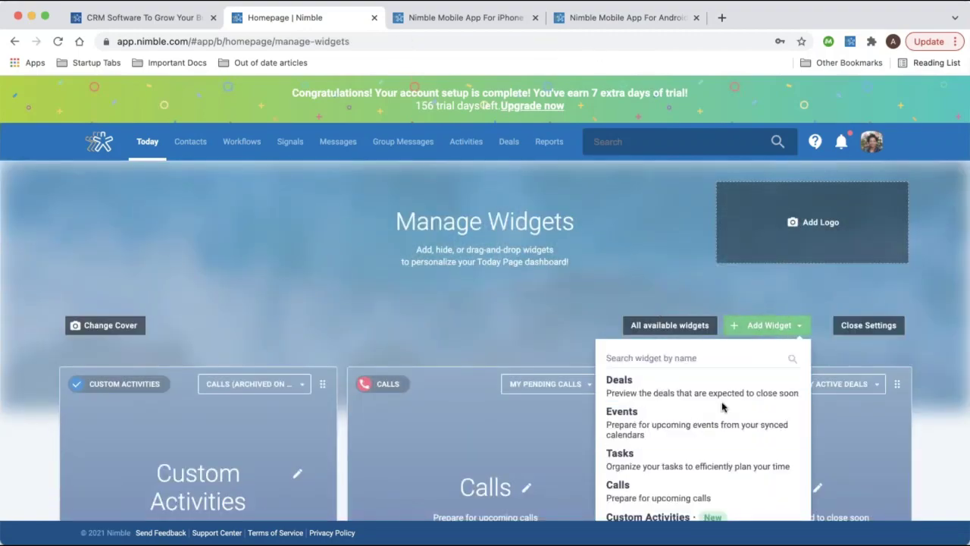
pyautogui.scroll(-3, 721, 402)
pyautogui.click(483, 105)
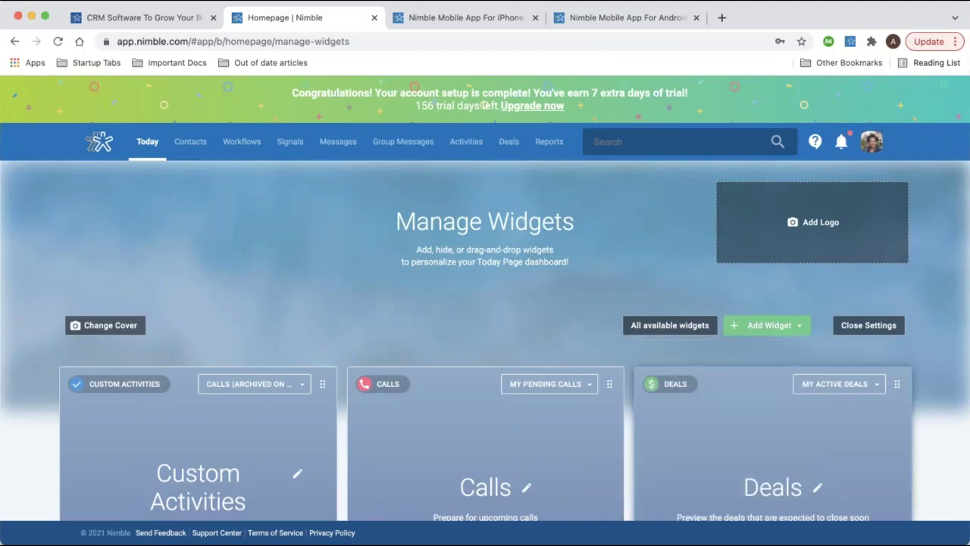
pyautogui.click(862, 331)
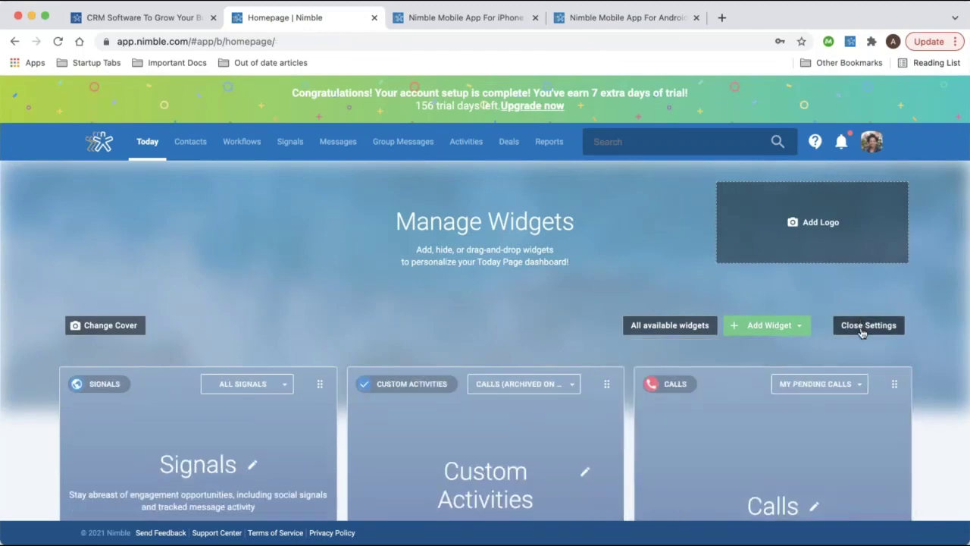
pyautogui.scroll(-1, 117, 306)
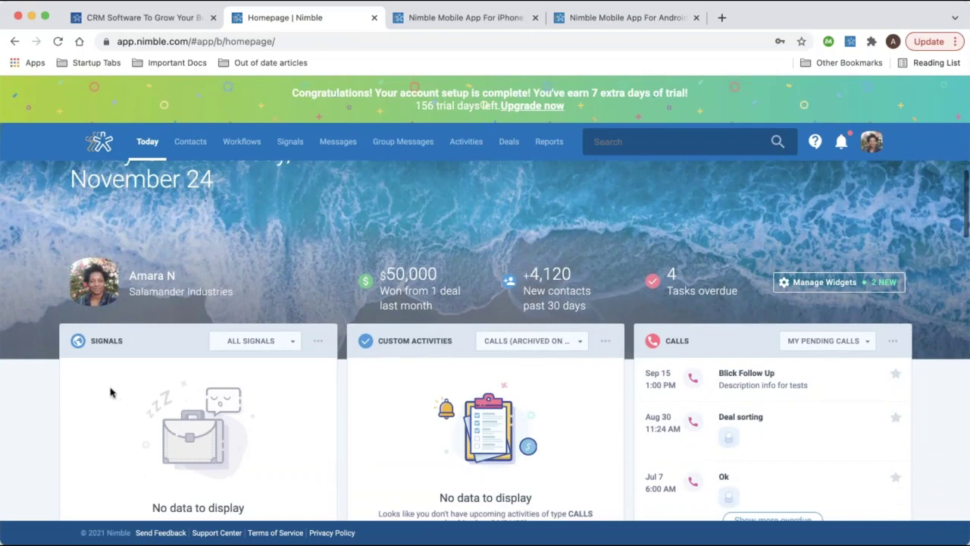
pyautogui.scroll(-2, 114, 394)
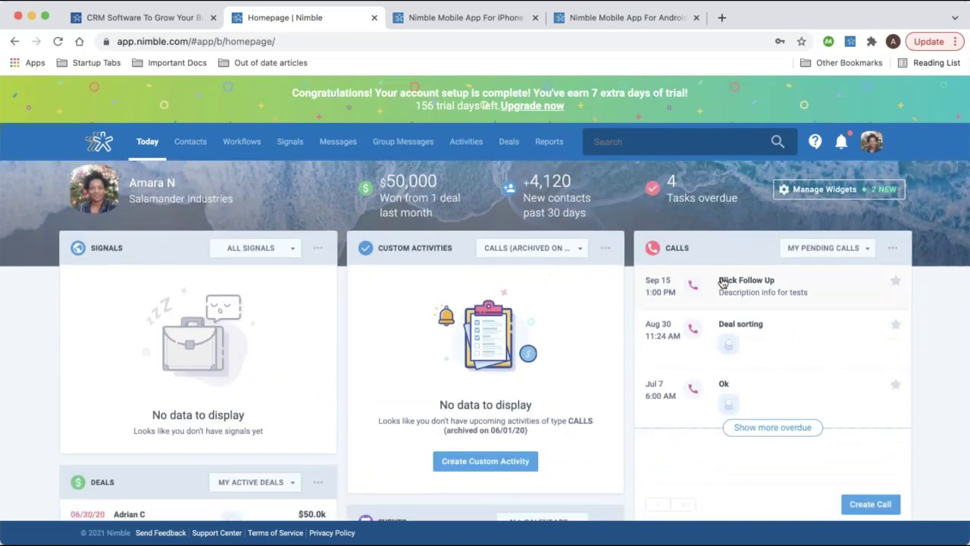
# Add the Highlighted Contacts widget to the Today page and browse through its contact cards
pyautogui.click(796, 190)
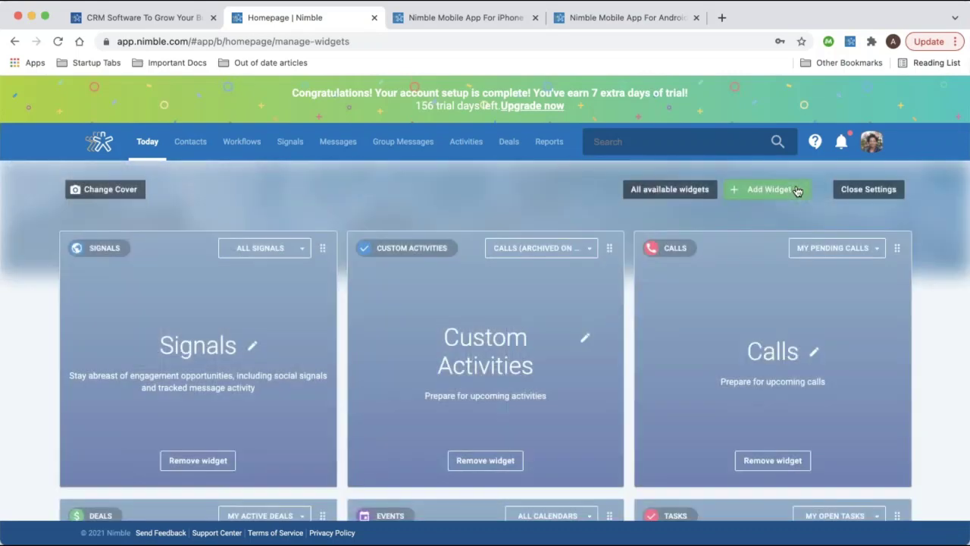
pyautogui.click(749, 194)
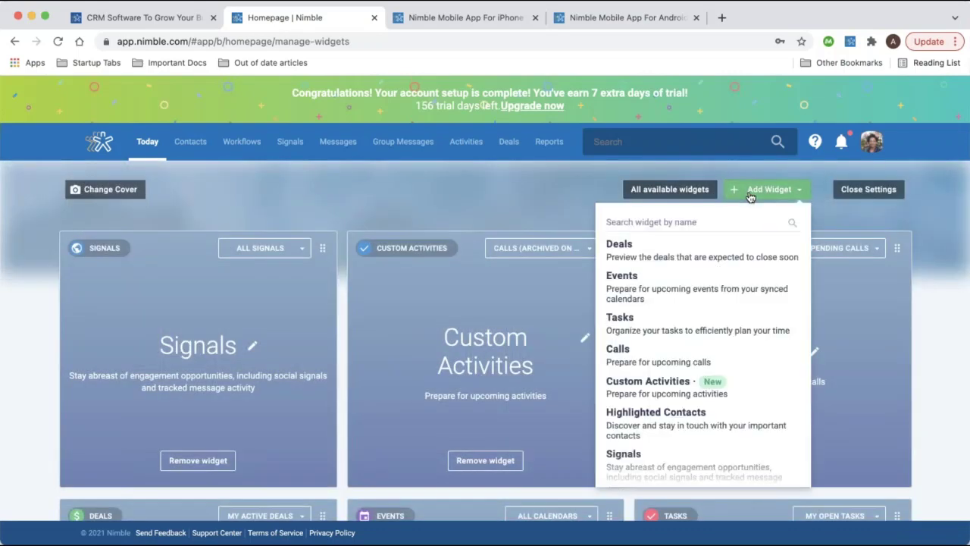
pyautogui.scroll(-5, 682, 366)
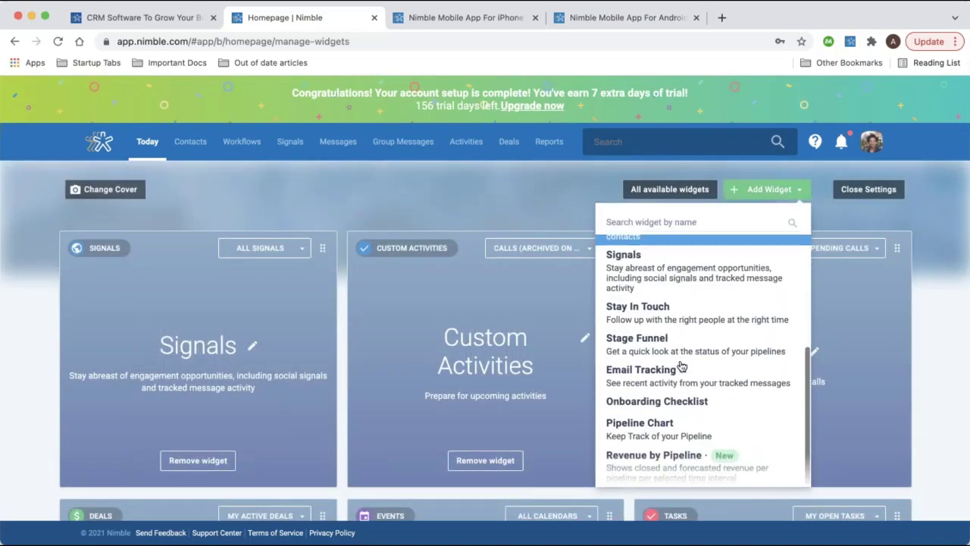
pyautogui.scroll(5, 681, 366)
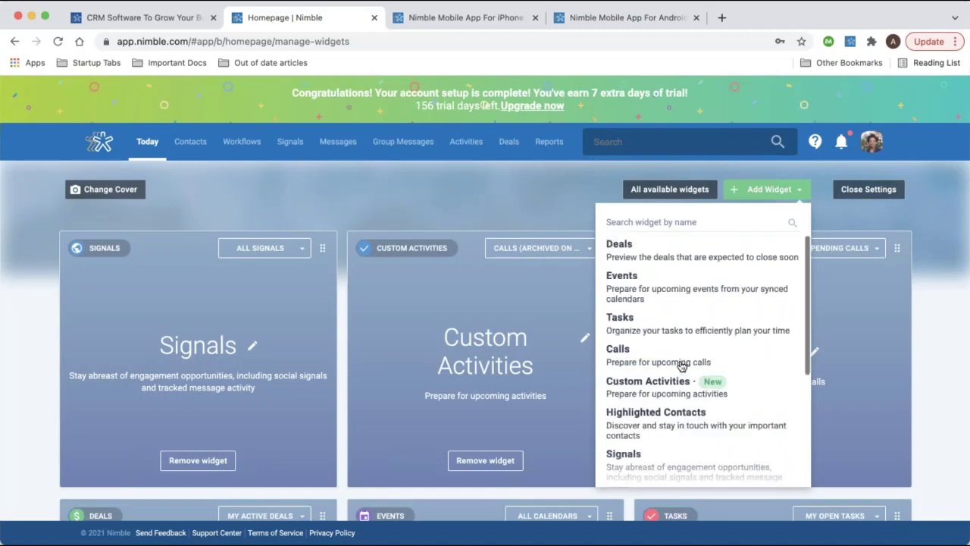
pyautogui.click(676, 420)
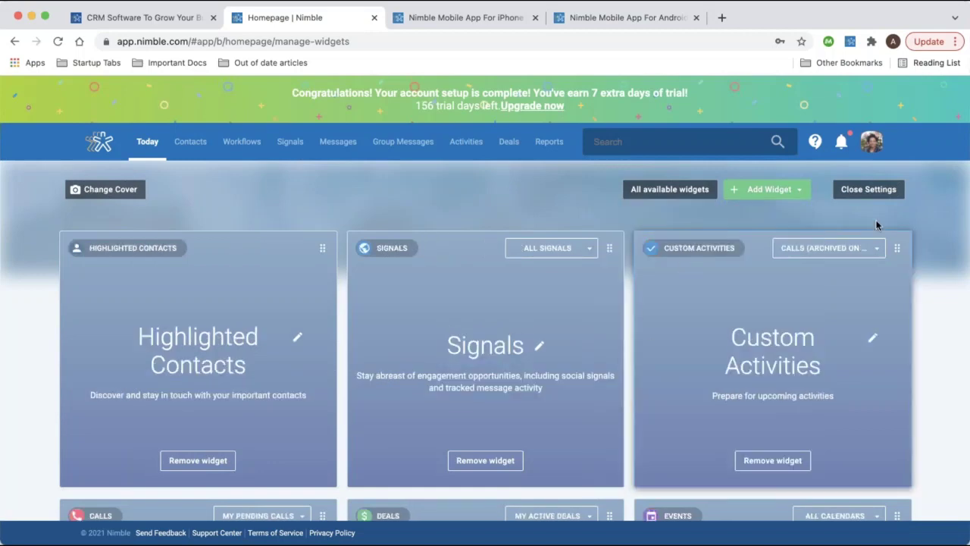
pyautogui.click(872, 191)
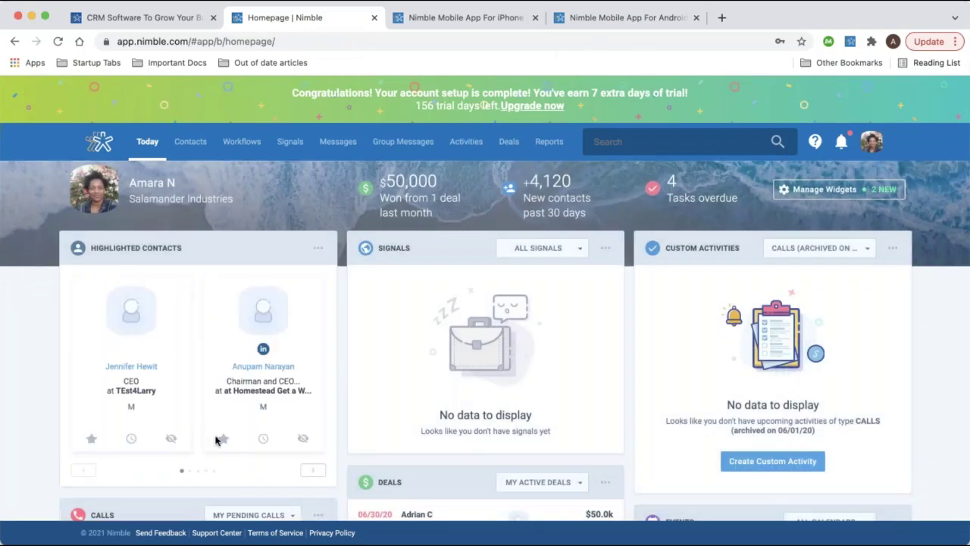
pyautogui.click(311, 470)
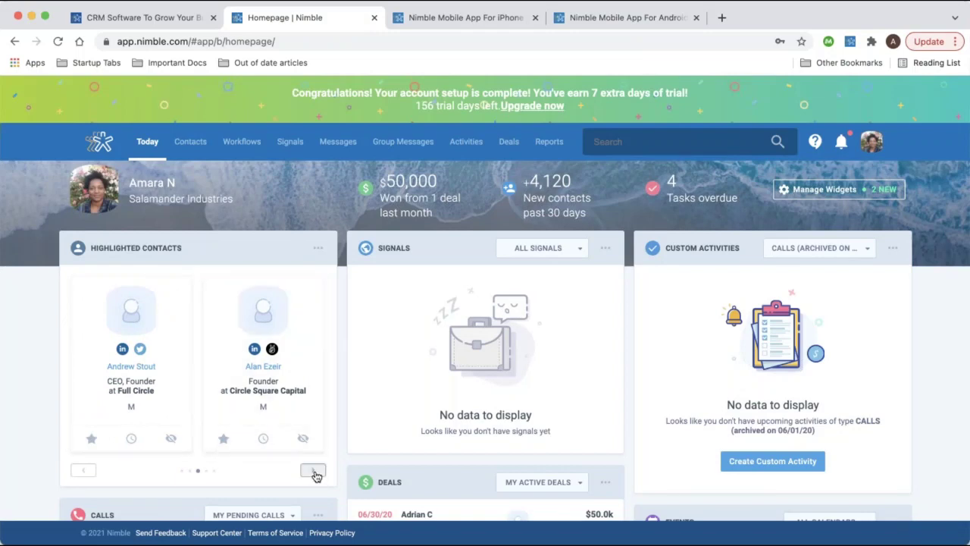
pyautogui.click(315, 472)
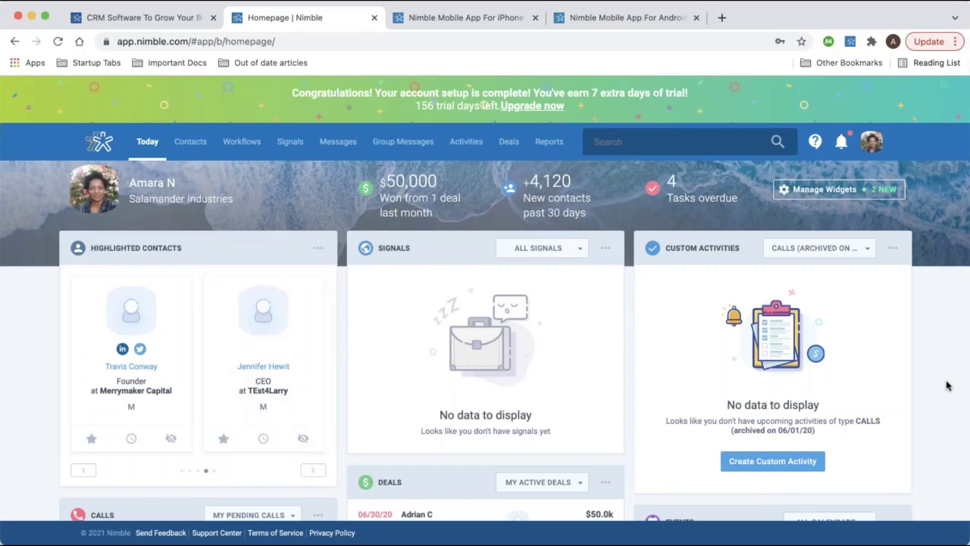
# Review the reminder period options for the second contact in the Stay in Touch widget, and reset that contact's reminder
pyautogui.scroll(-8, 946, 386)
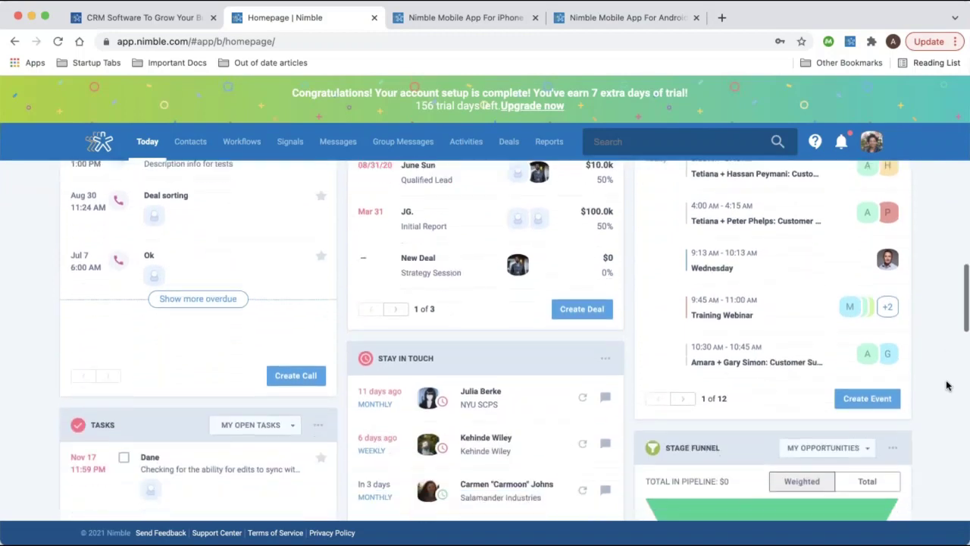
pyautogui.scroll(-1, 946, 385)
pyautogui.scroll(-5, 946, 385)
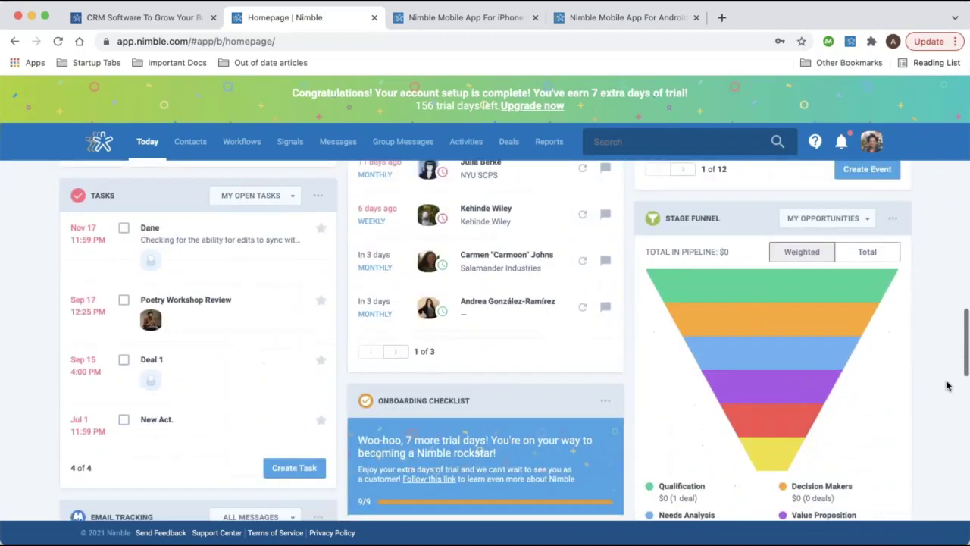
pyautogui.scroll(3, 946, 386)
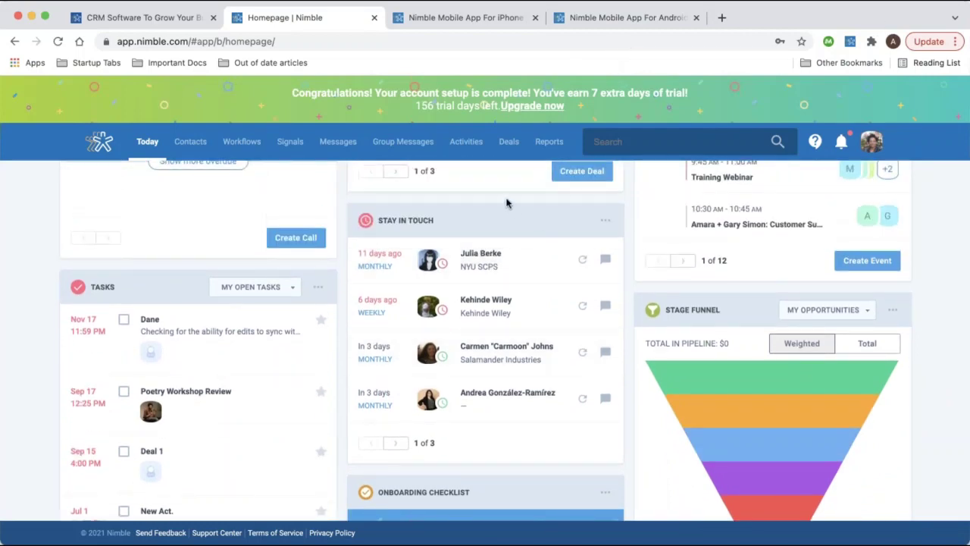
pyautogui.click(392, 316)
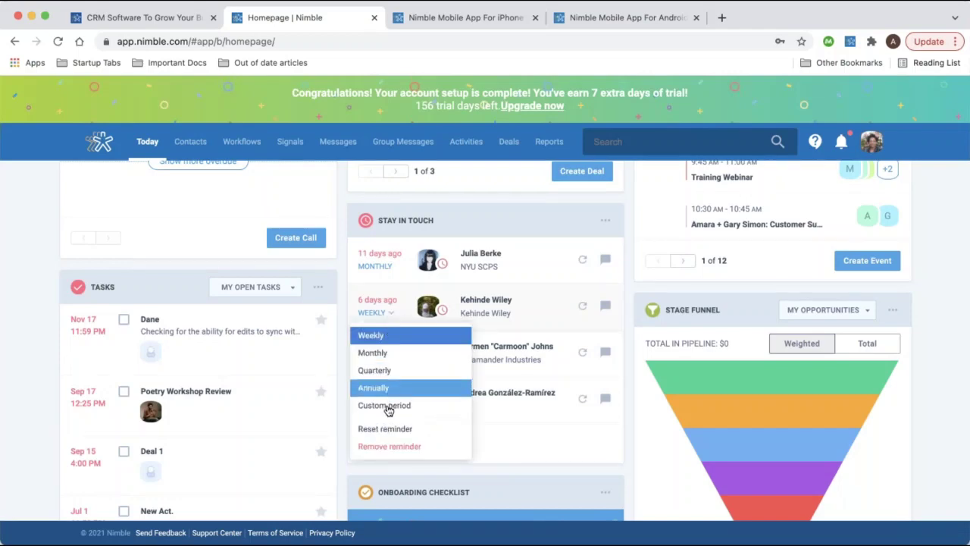
pyautogui.click(626, 449)
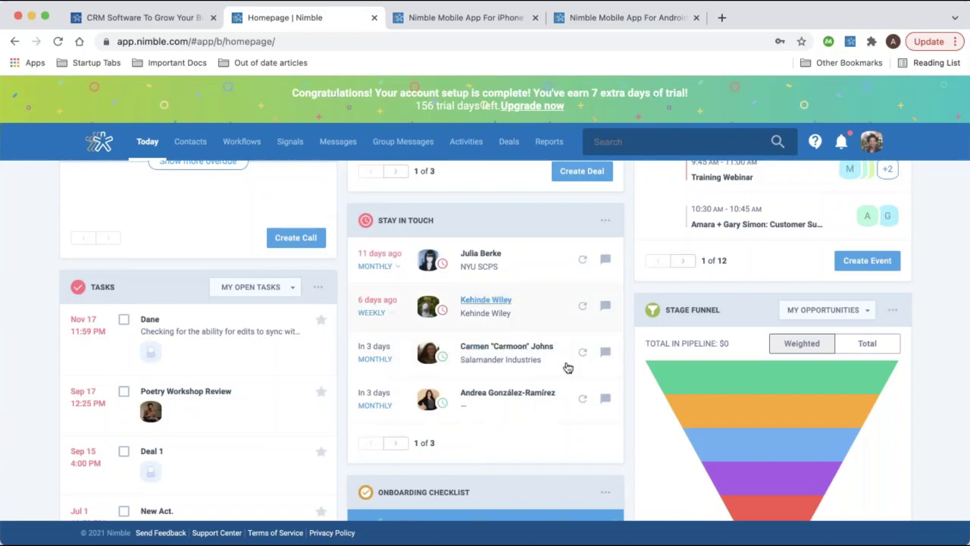
pyautogui.click(582, 307)
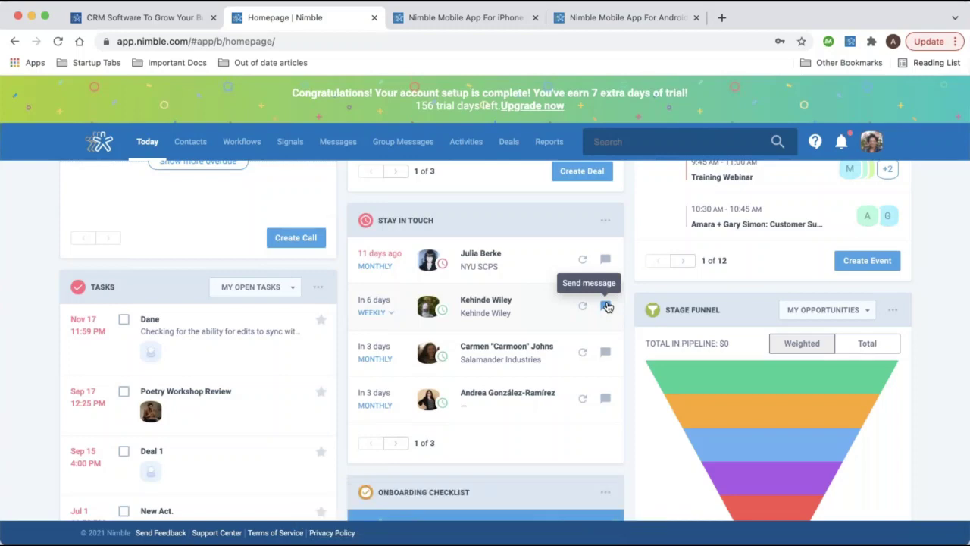
# Look over the full arrangement of widgets on the Today page, from Highlighted Contacts down to Email Tracking
pyautogui.scroll(-5, 610, 305)
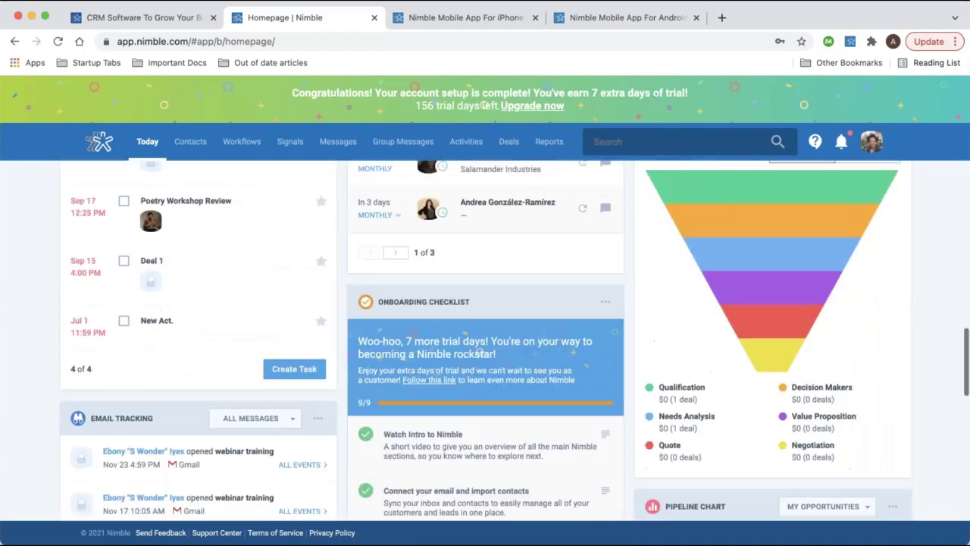
pyautogui.scroll(-9, 483, 106)
pyautogui.scroll(3, 483, 106)
pyautogui.scroll(10, 483, 106)
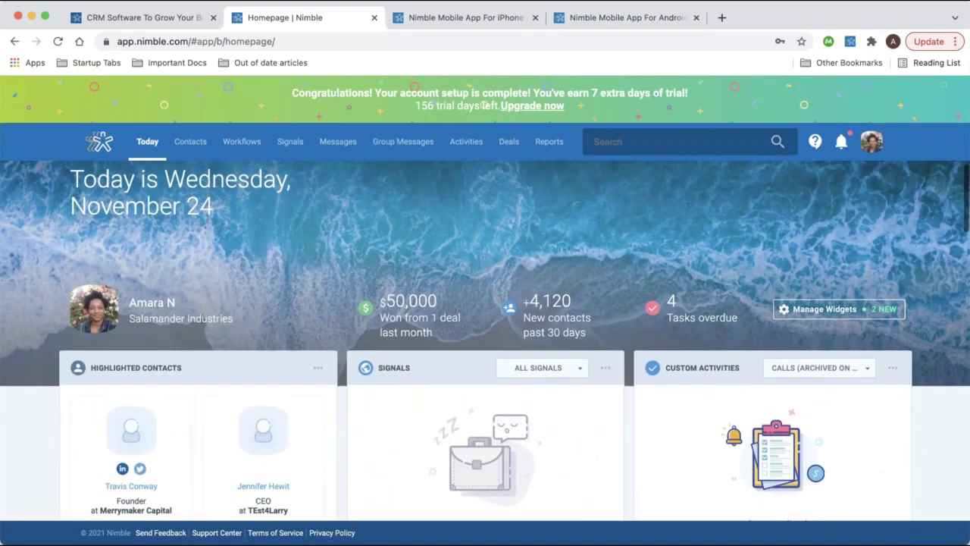
pyautogui.scroll(-2, 483, 106)
pyautogui.scroll(-5, 482, 107)
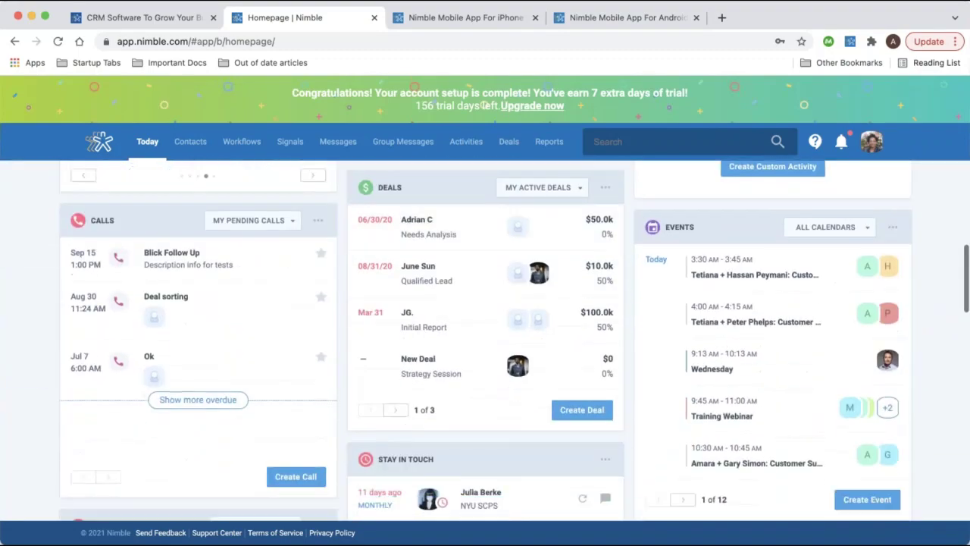
pyautogui.scroll(-5, 482, 106)
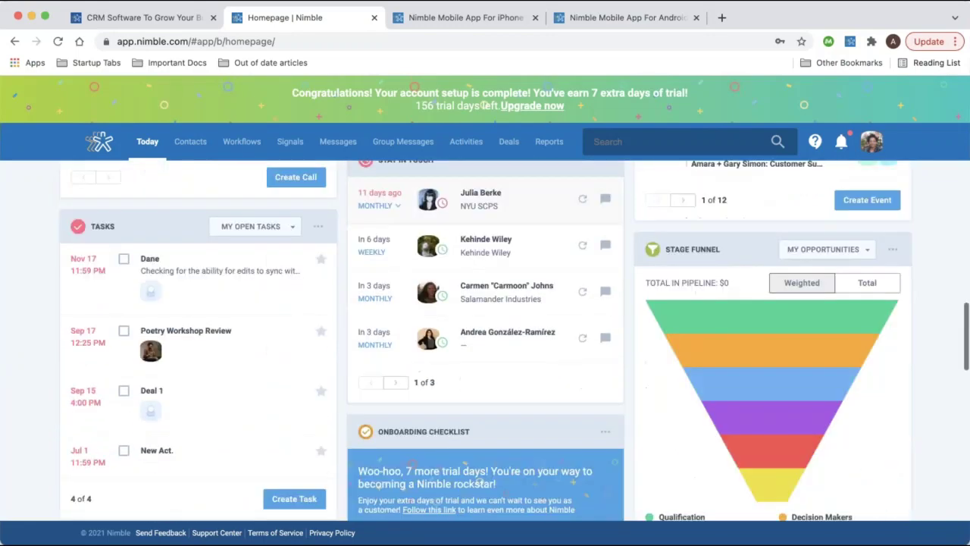
pyautogui.scroll(-3, 482, 107)
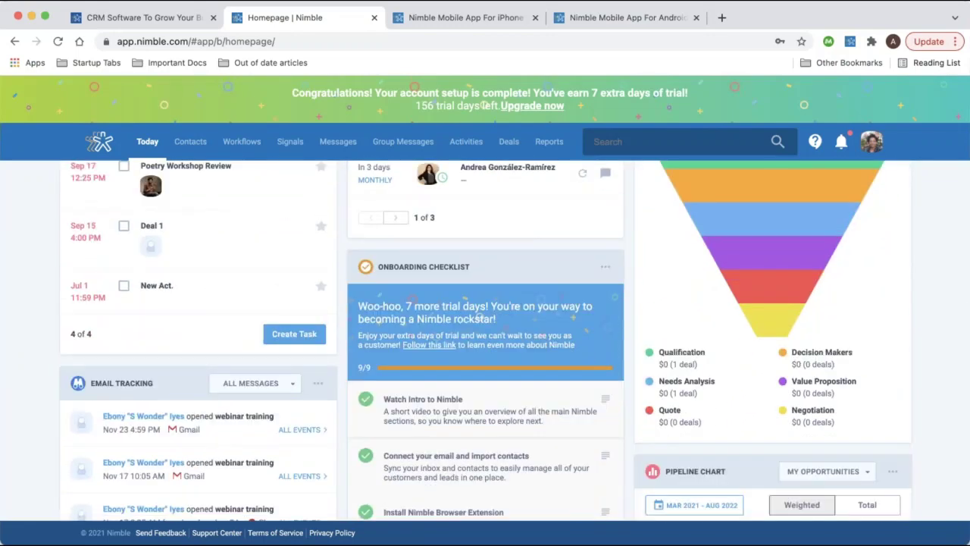
# Examine the message filter options of the Email Tracking widget and show the second page of its tracked events
pyautogui.scroll(-1, 483, 106)
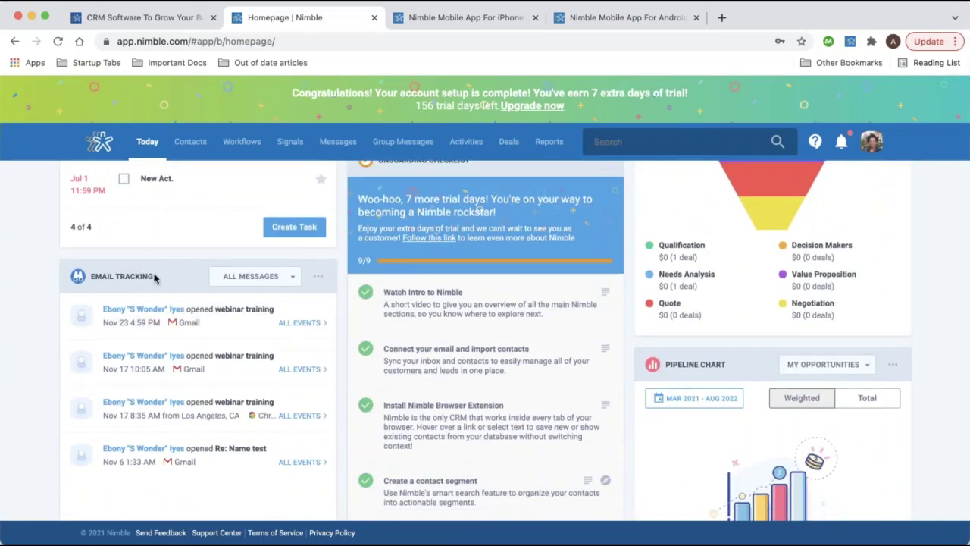
pyautogui.scroll(-1, 185, 285)
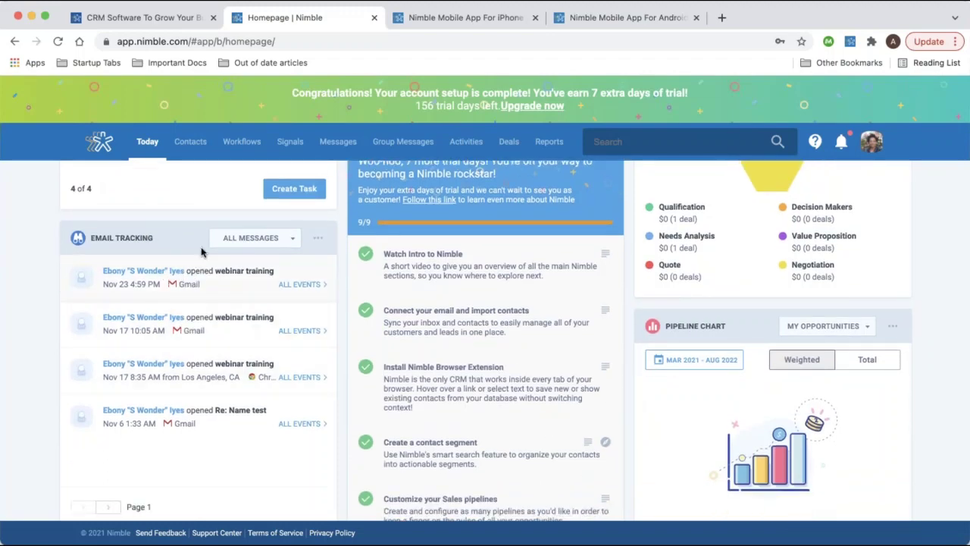
pyautogui.click(250, 241)
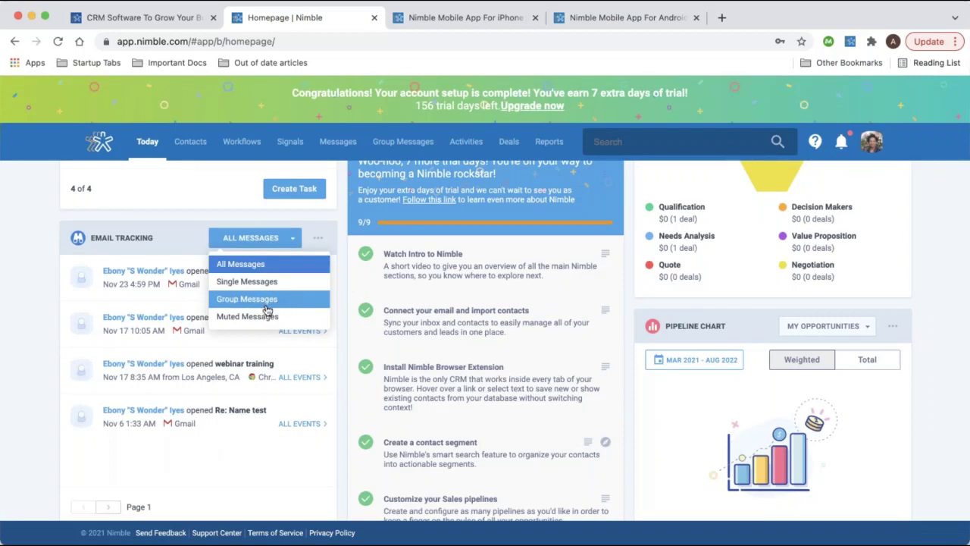
pyautogui.click(282, 239)
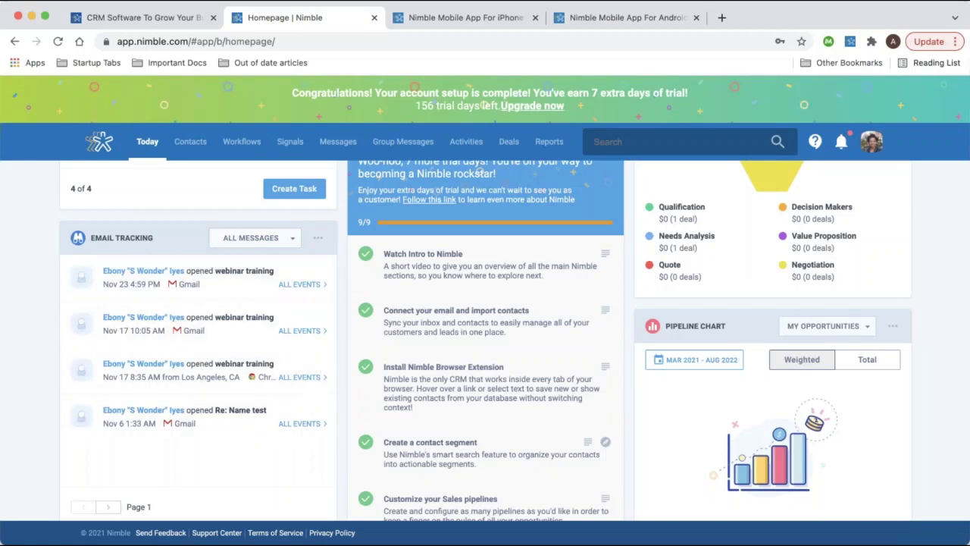
pyautogui.click(109, 506)
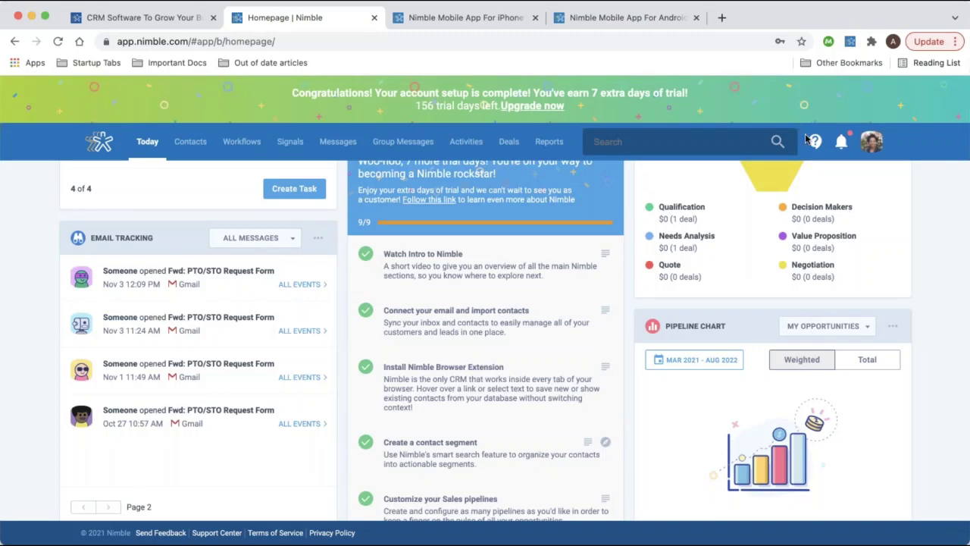
# Check the team notifications, close them, and go to the Contacts list
pyautogui.click(841, 143)
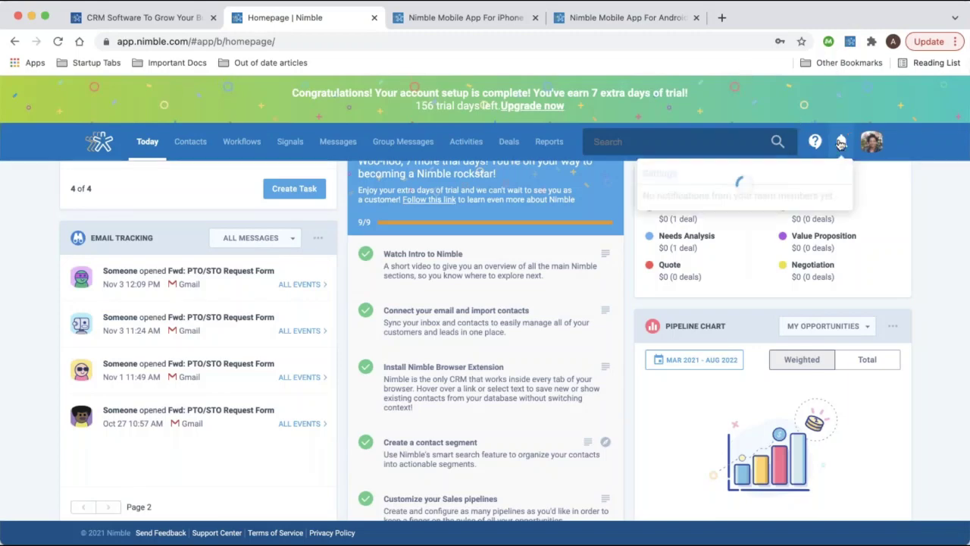
pyautogui.click(960, 204)
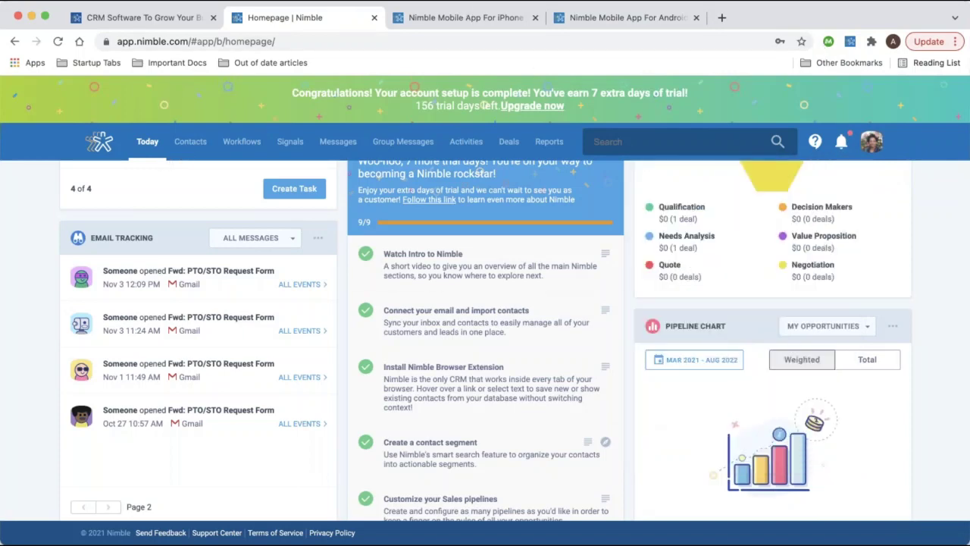
pyautogui.click(190, 143)
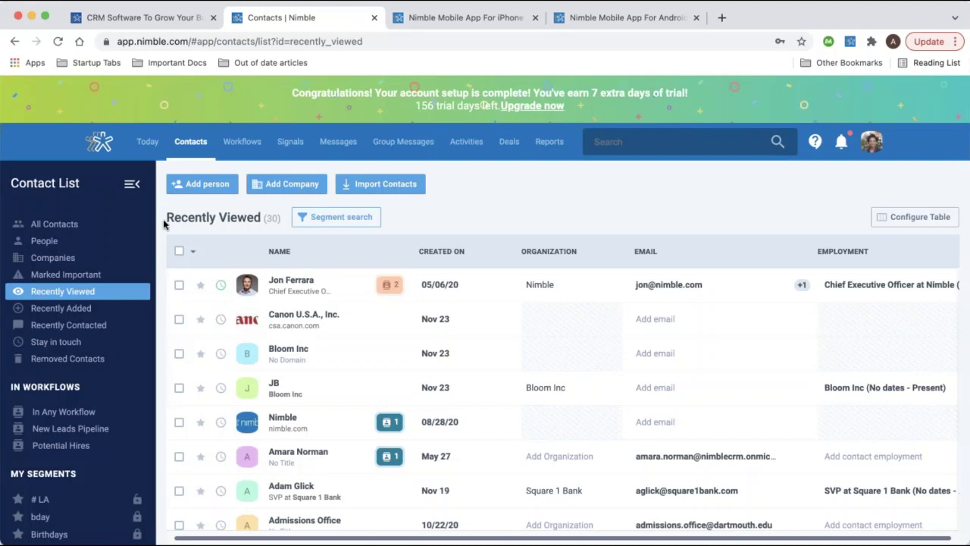
# Show all contacts, search by the first name of Nimble's chief executive, and open his contact record
pyautogui.click(64, 225)
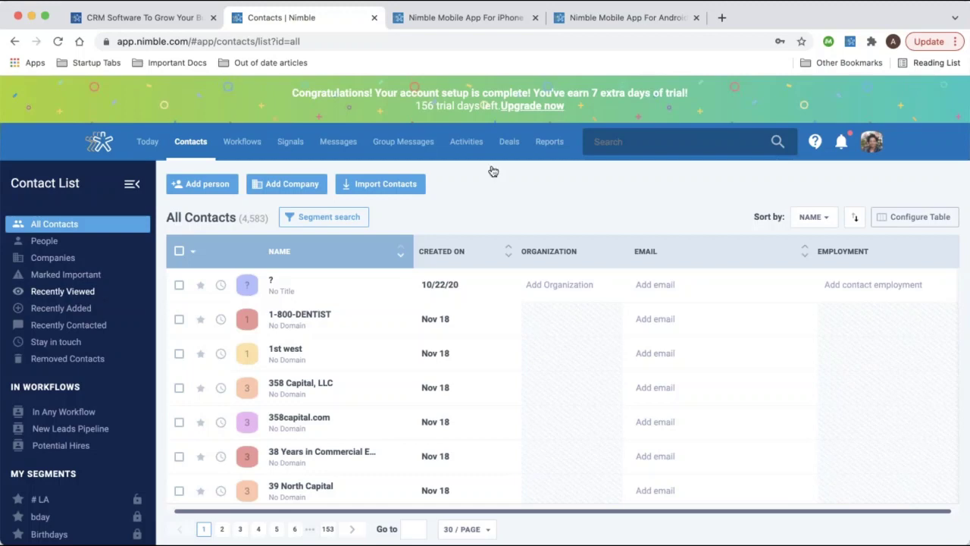
pyautogui.write('joon')
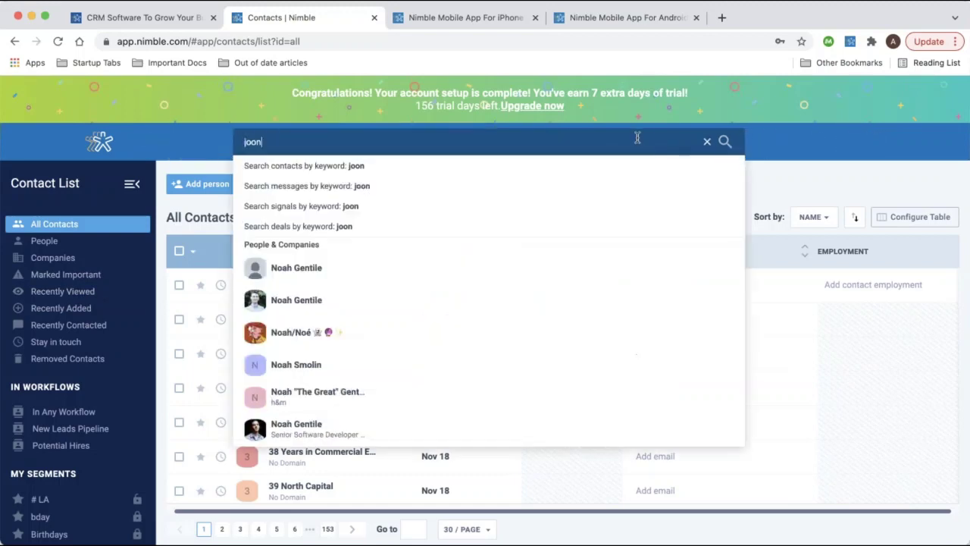
pyautogui.press('BackSpace')
pyautogui.press('BackSpace')
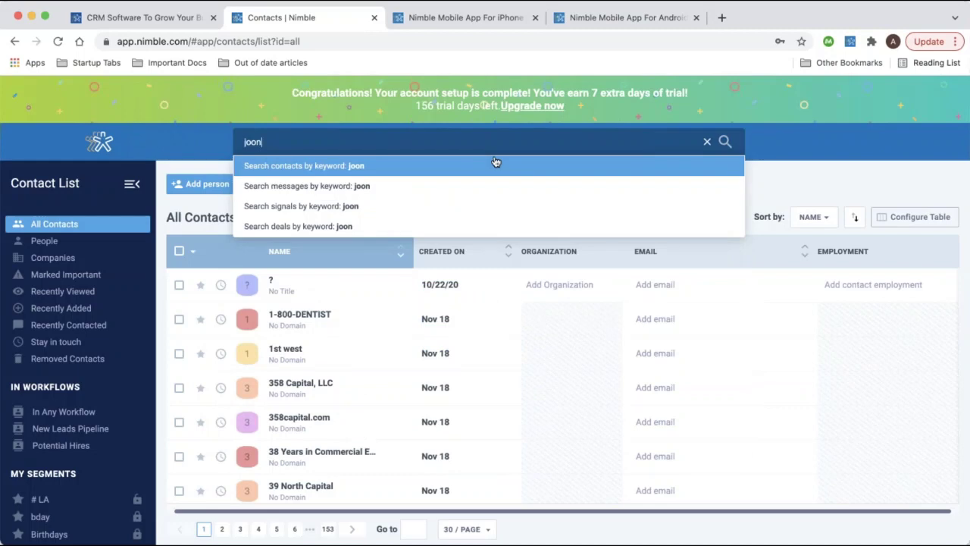
pyautogui.write('n')
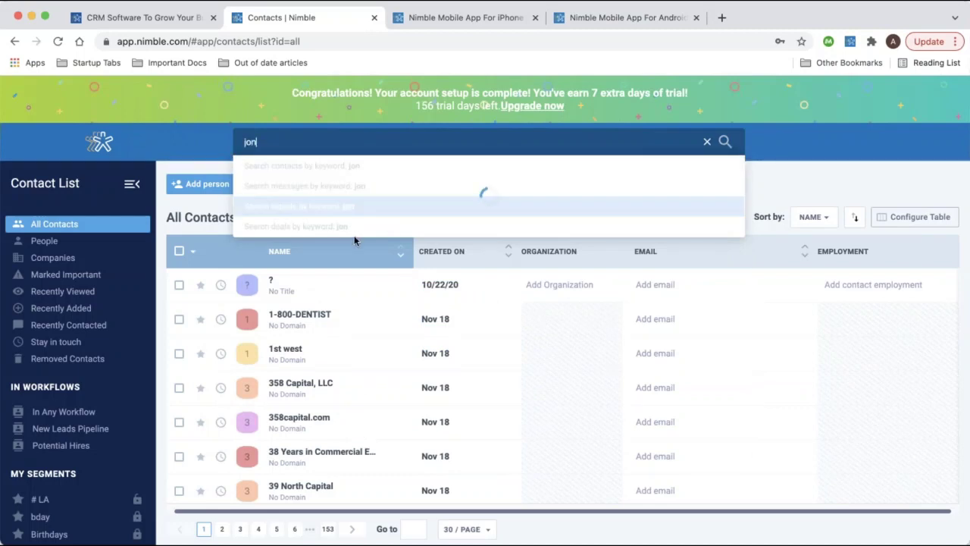
pyautogui.click(341, 267)
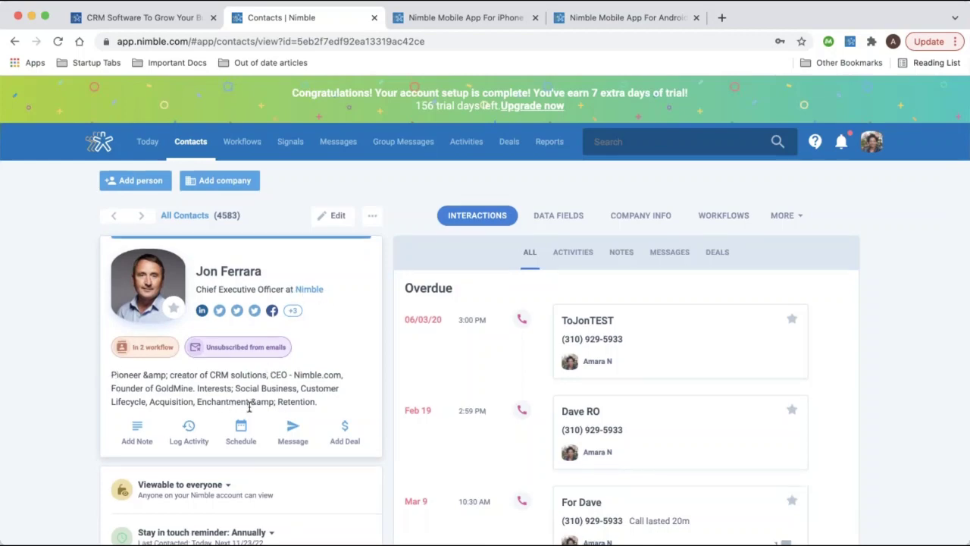
# Open the contact's social profiles and look through them from LinkedIn and Twitter down to Foursquare and Other
pyautogui.scroll(-1, 253, 402)
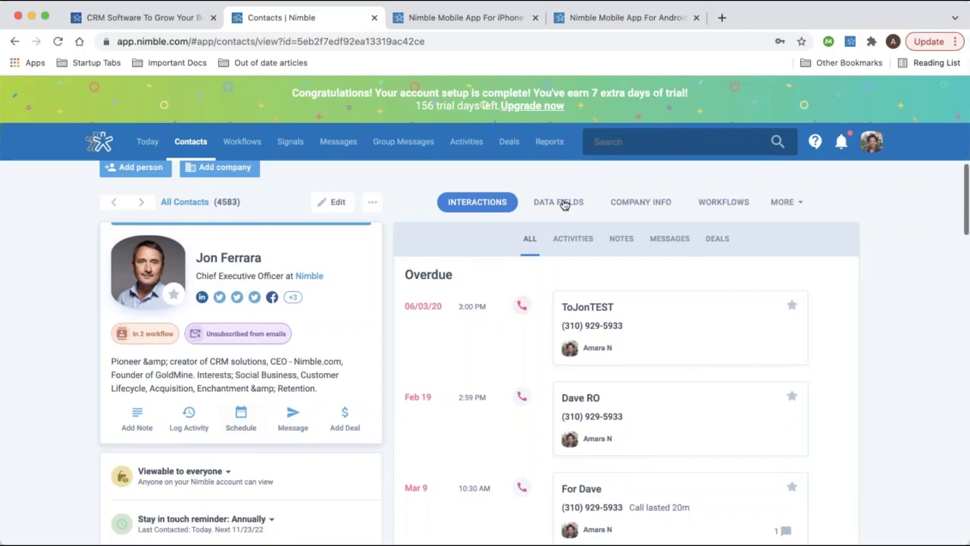
pyautogui.click(255, 297)
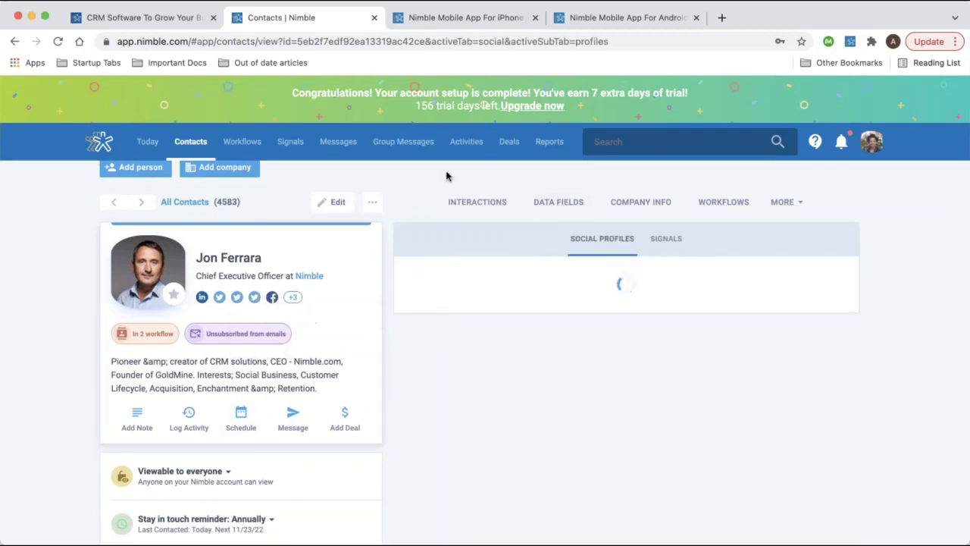
pyautogui.scroll(-1, 410, 360)
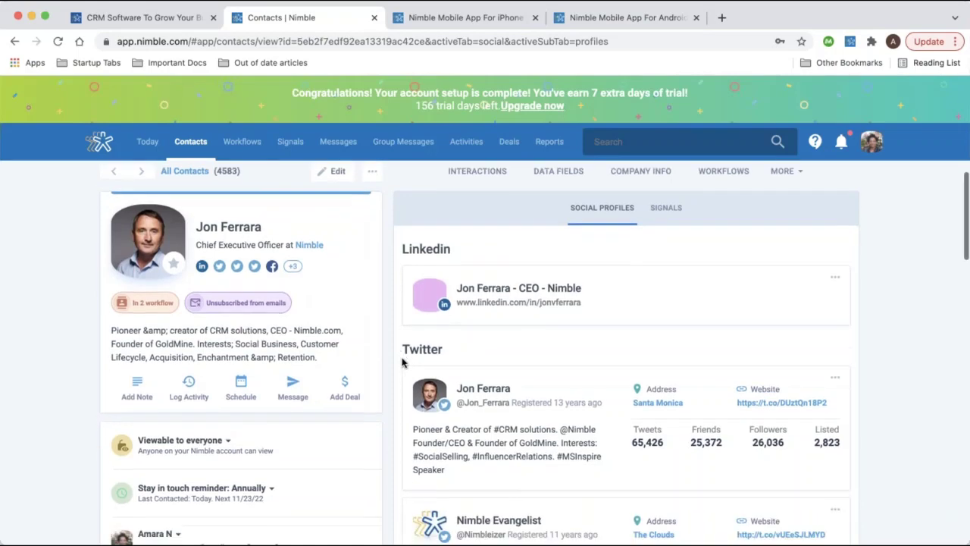
pyautogui.scroll(-3, 572, 251)
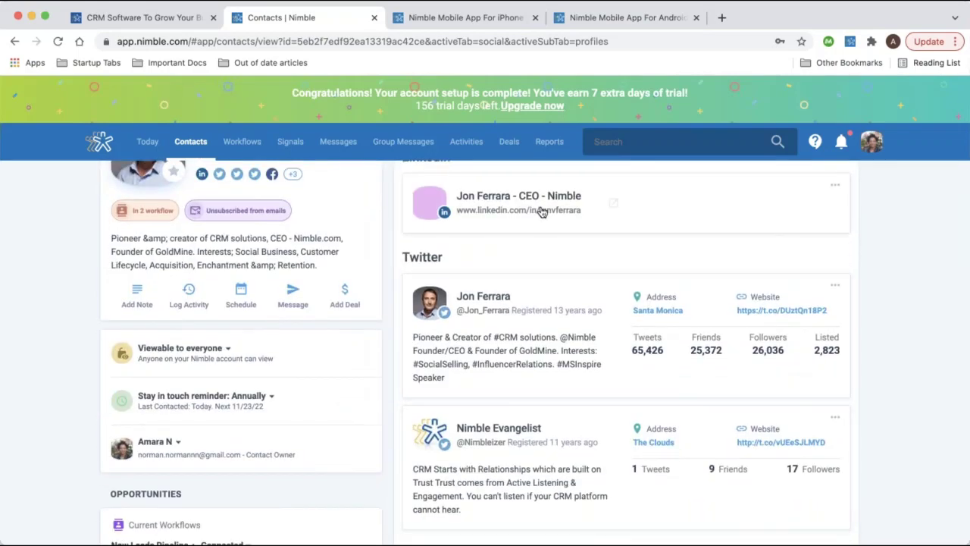
pyautogui.scroll(-5, 539, 210)
pyautogui.scroll(-15, 312, 461)
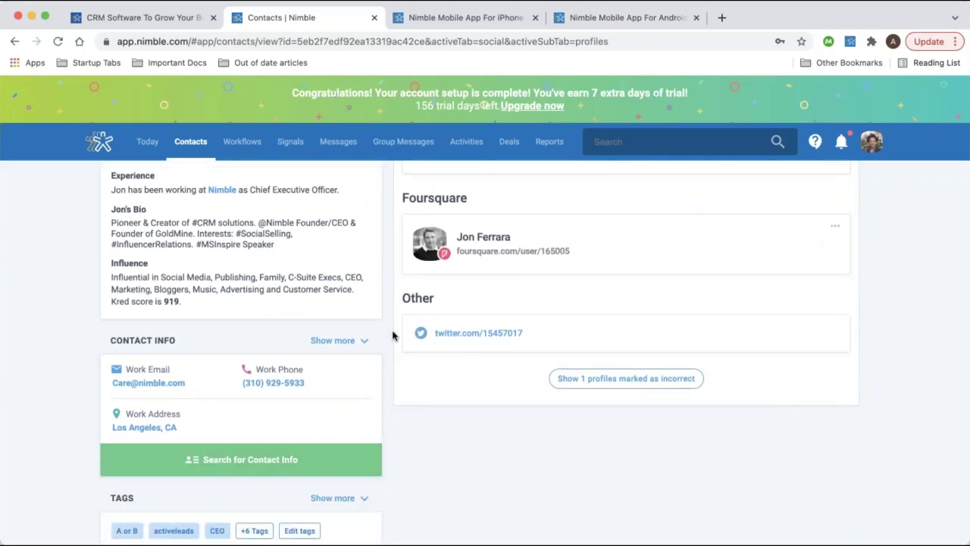
pyautogui.scroll(15, 393, 334)
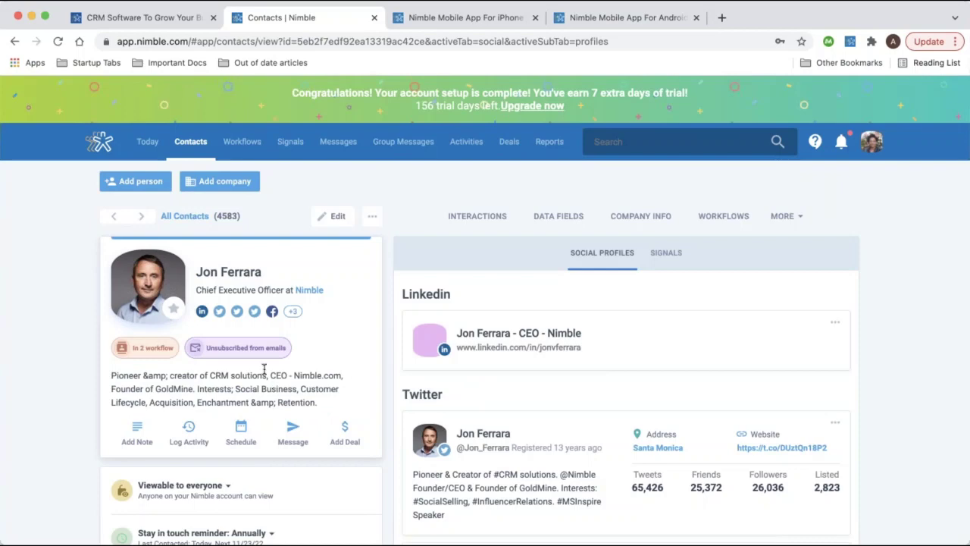
# Expand the contact's Smart Summary, read its full details down to the websites, and collapse it again
pyautogui.scroll(-15, 227, 372)
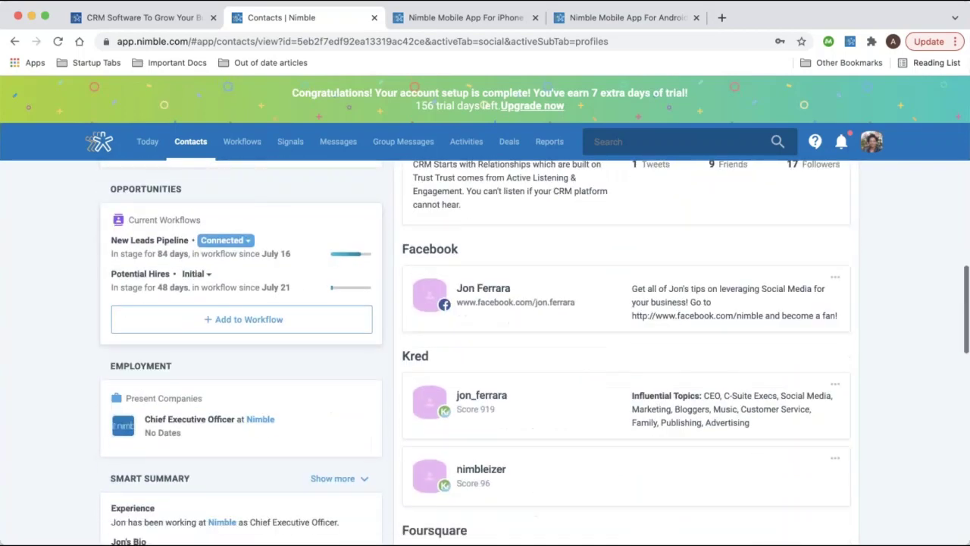
pyautogui.click(332, 188)
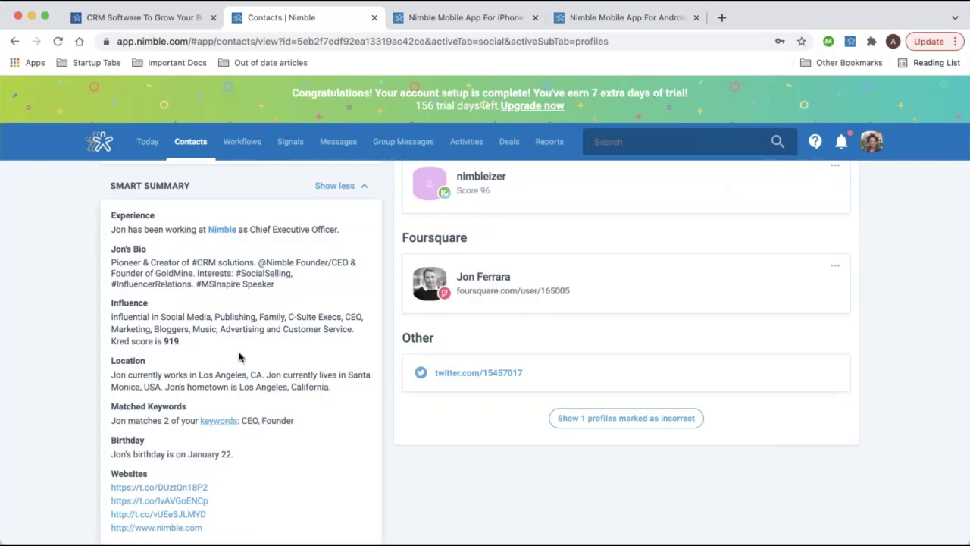
pyautogui.scroll(-1, 238, 356)
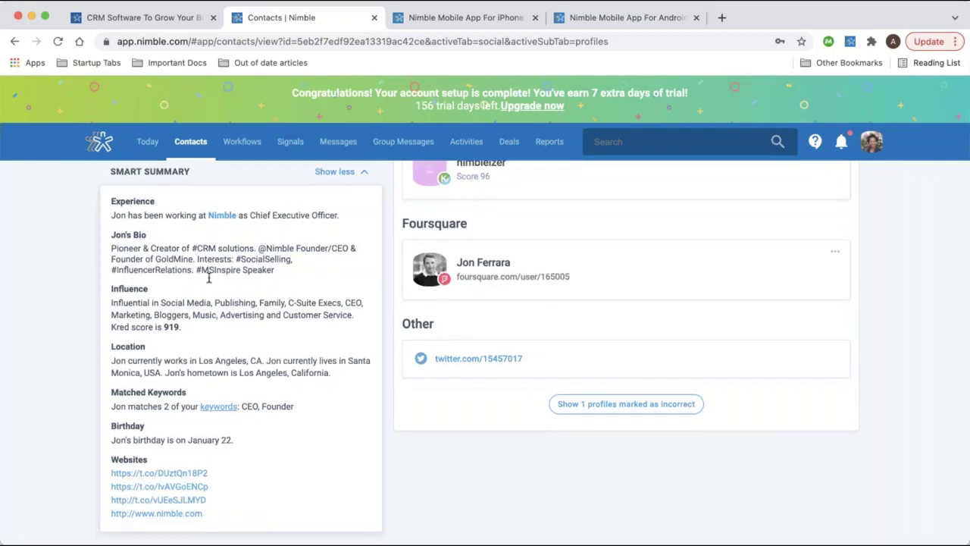
pyautogui.click(361, 172)
pyautogui.scroll(10, 294, 281)
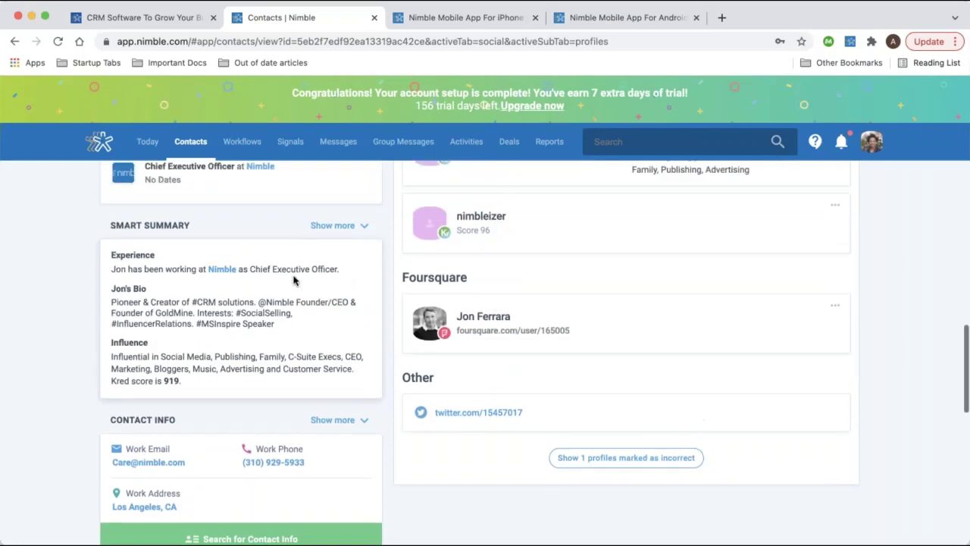
# View the blank note form for the contact and close it without adding a note
pyautogui.scroll(5, 294, 280)
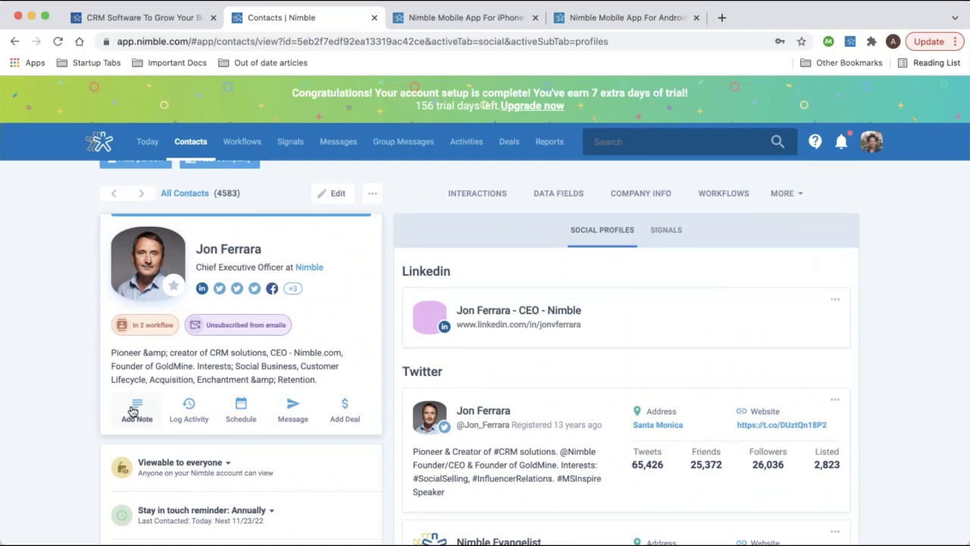
pyautogui.click(135, 410)
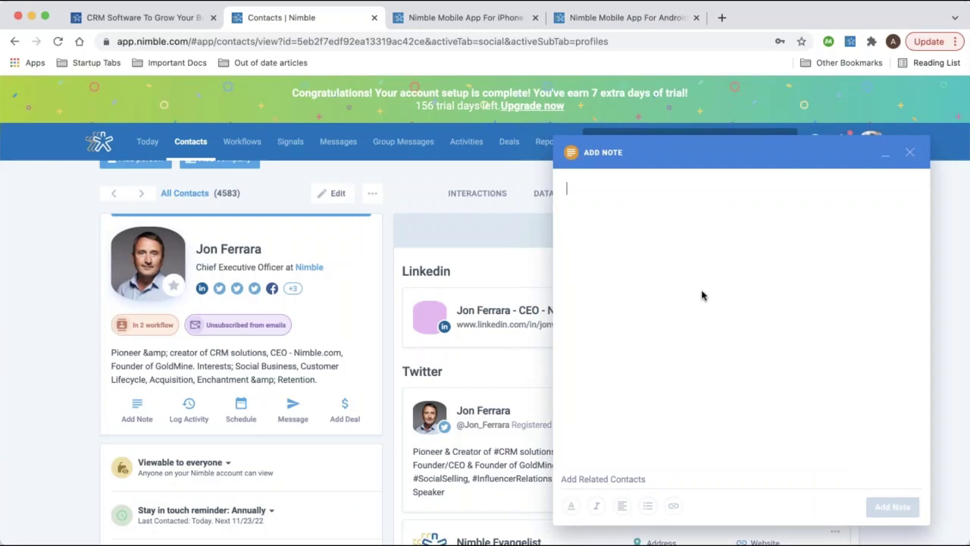
pyautogui.click(910, 153)
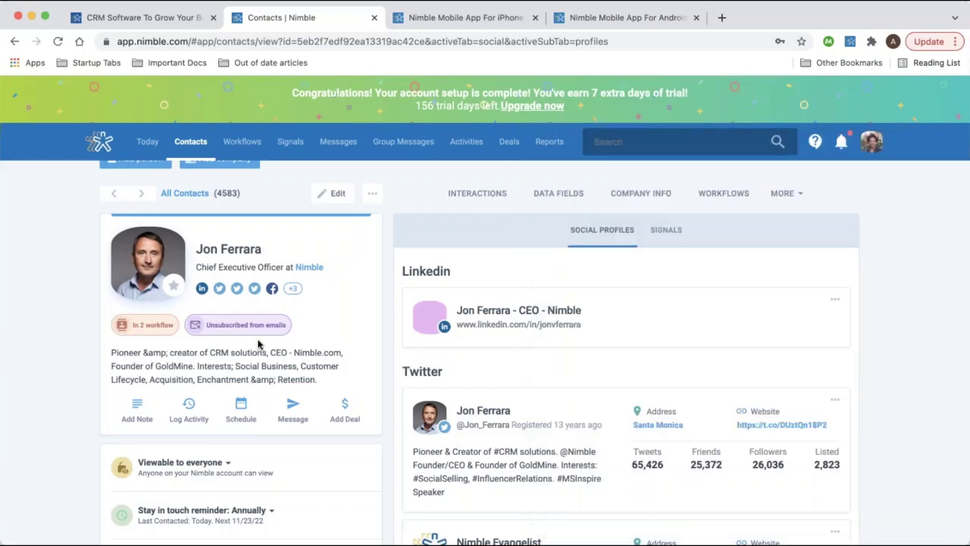
# Open the contact's Log Activity form, view the Event type, and try the Calendar – Outlook option as its calendar
pyautogui.click(188, 407)
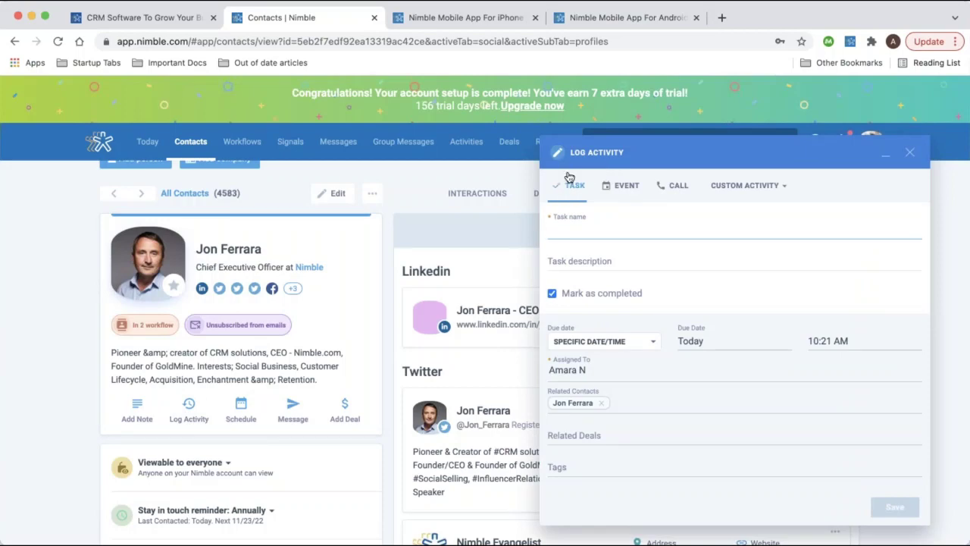
pyautogui.click(620, 186)
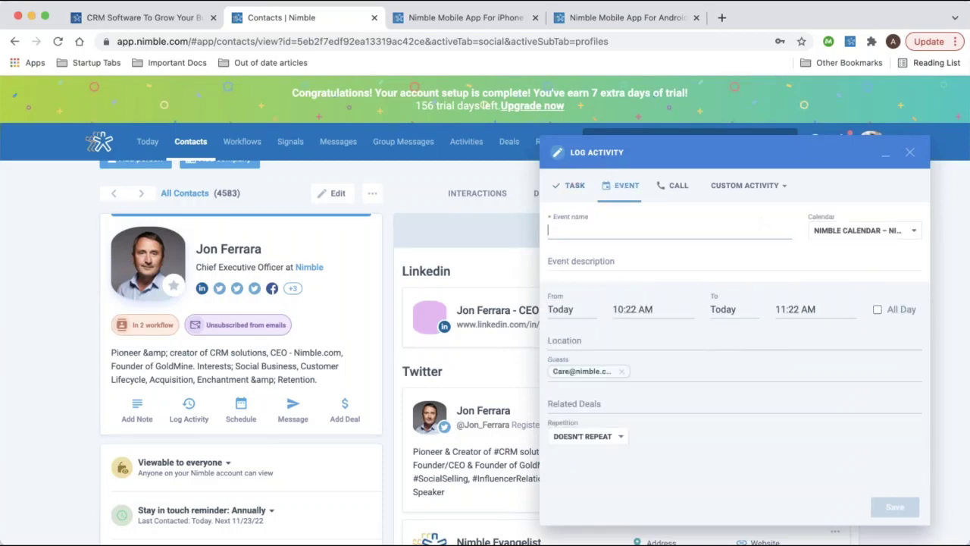
pyautogui.click(836, 223)
pyautogui.click(842, 231)
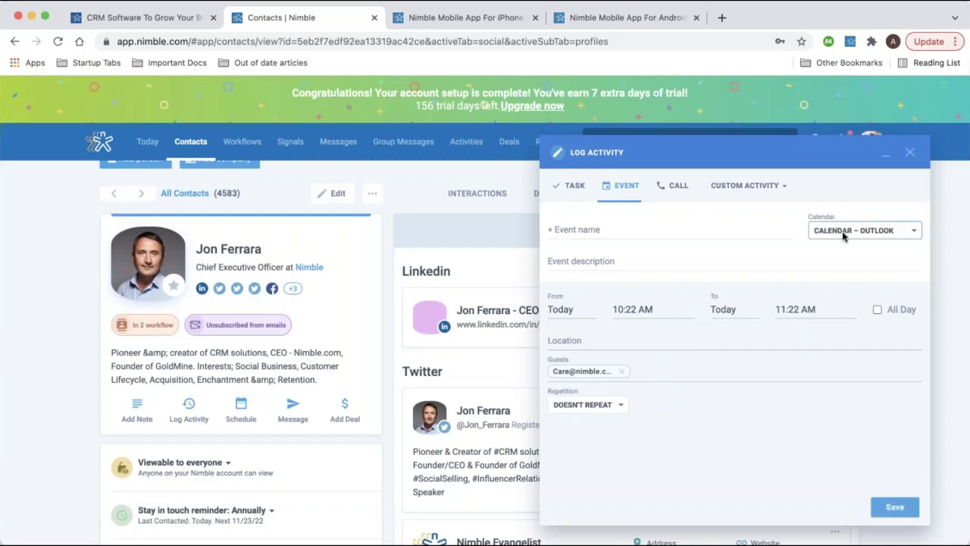
pyautogui.click(832, 237)
# Review the Call form and the custom TEST activity form, and close Log Activity without saving
pyautogui.click(678, 187)
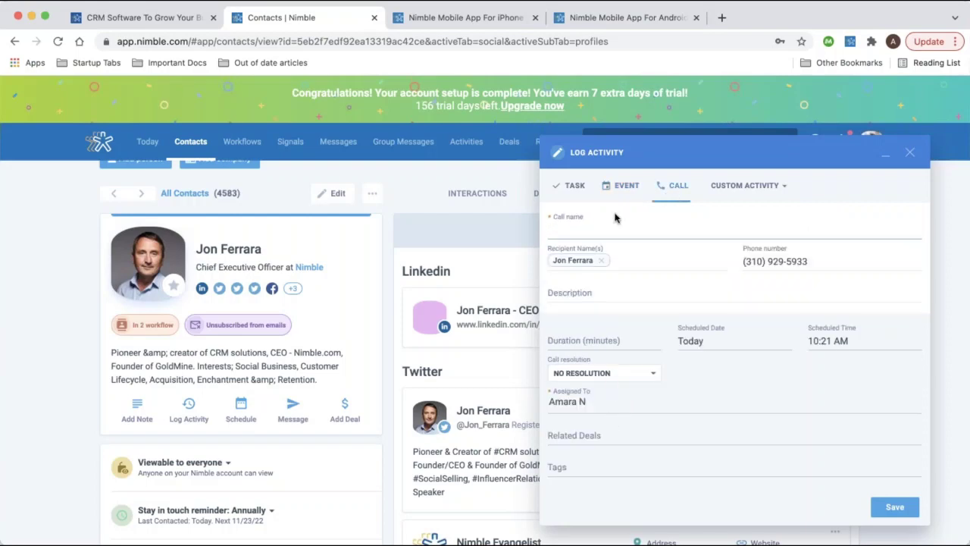
pyautogui.click(743, 185)
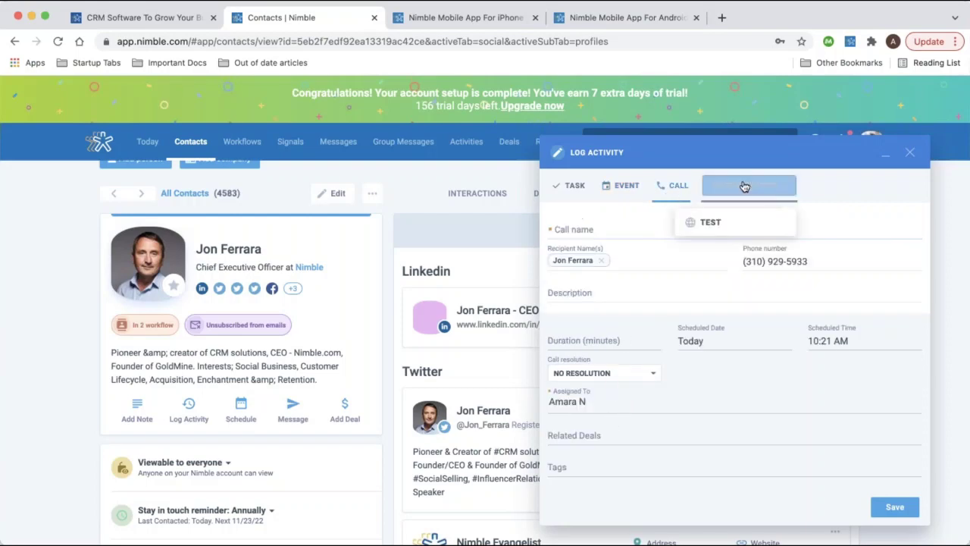
pyautogui.click(740, 224)
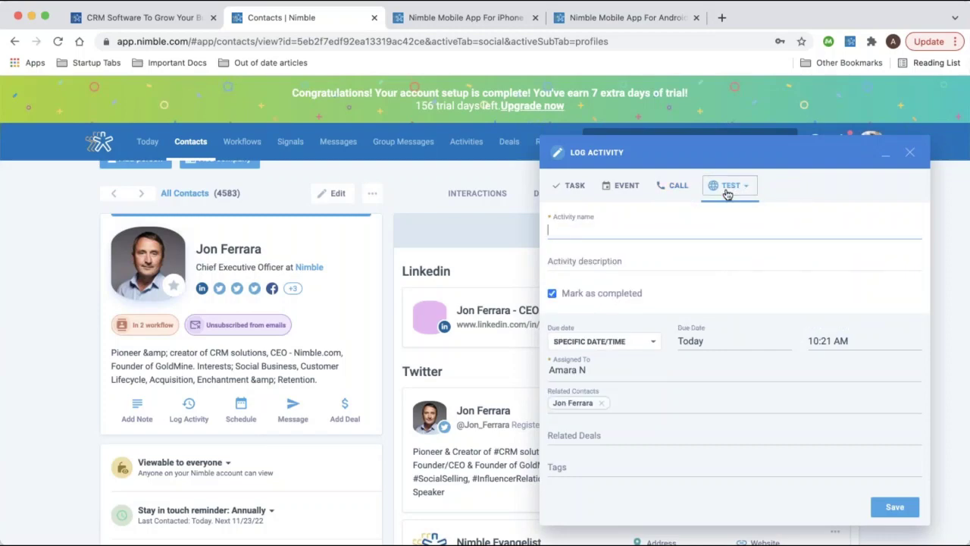
pyautogui.click(729, 187)
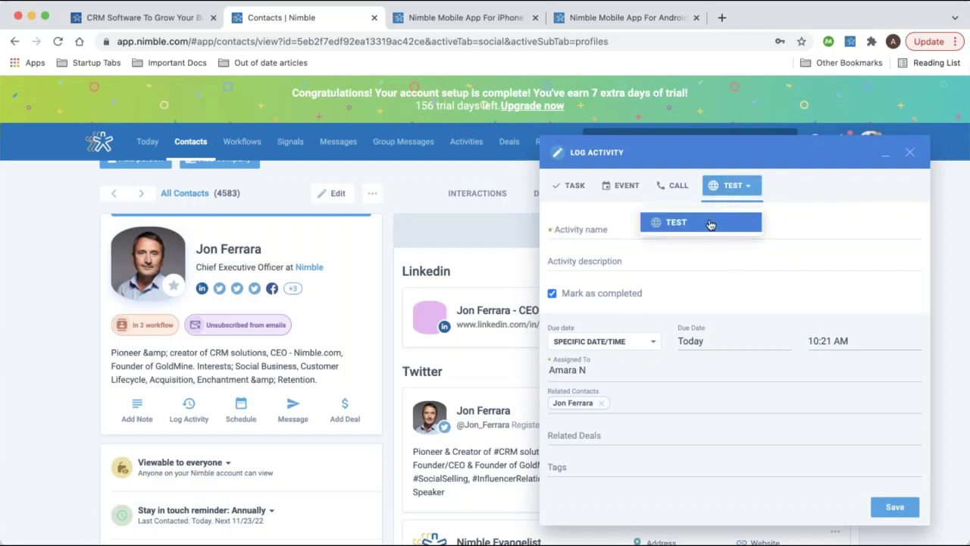
pyautogui.click(736, 187)
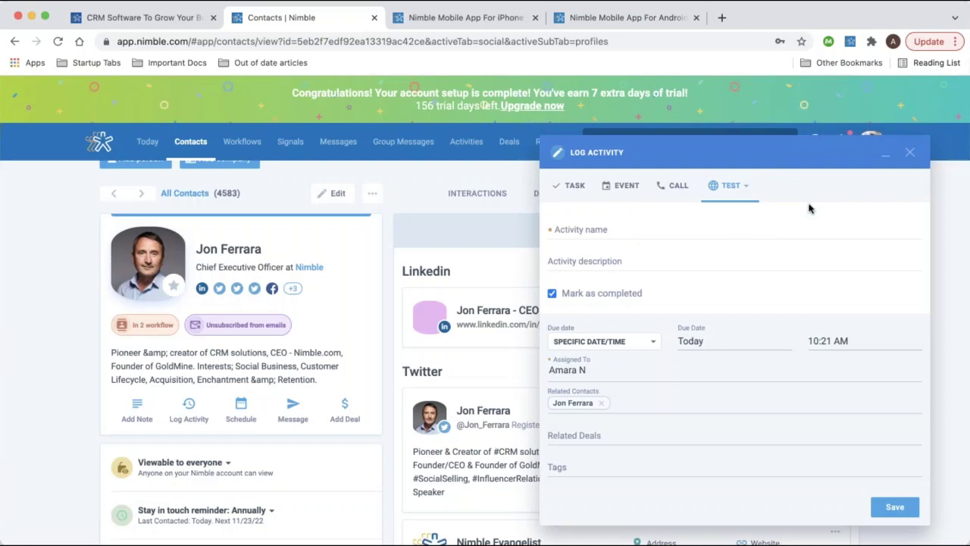
pyautogui.click(909, 152)
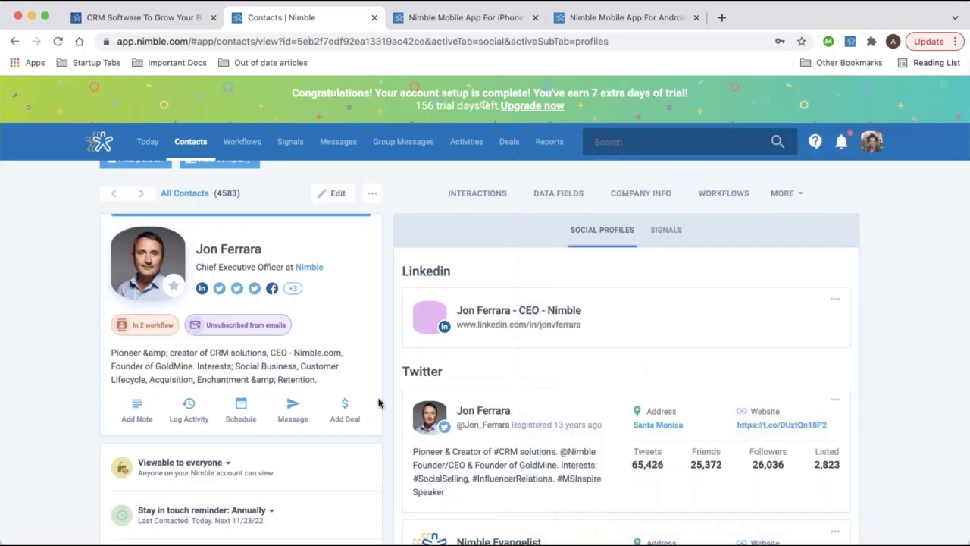
# Review the ways to message the contact and the privacy options for the record, and close the privacy list
pyautogui.click(289, 413)
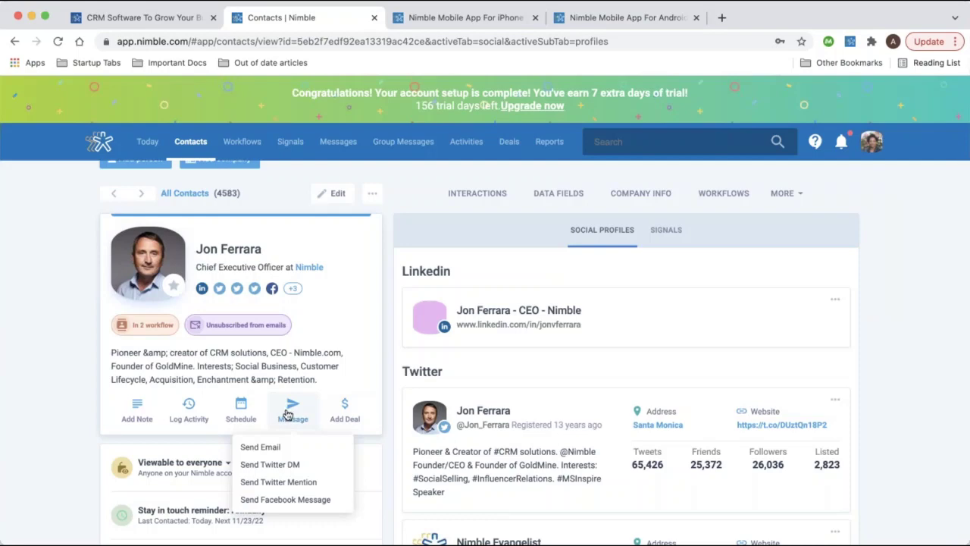
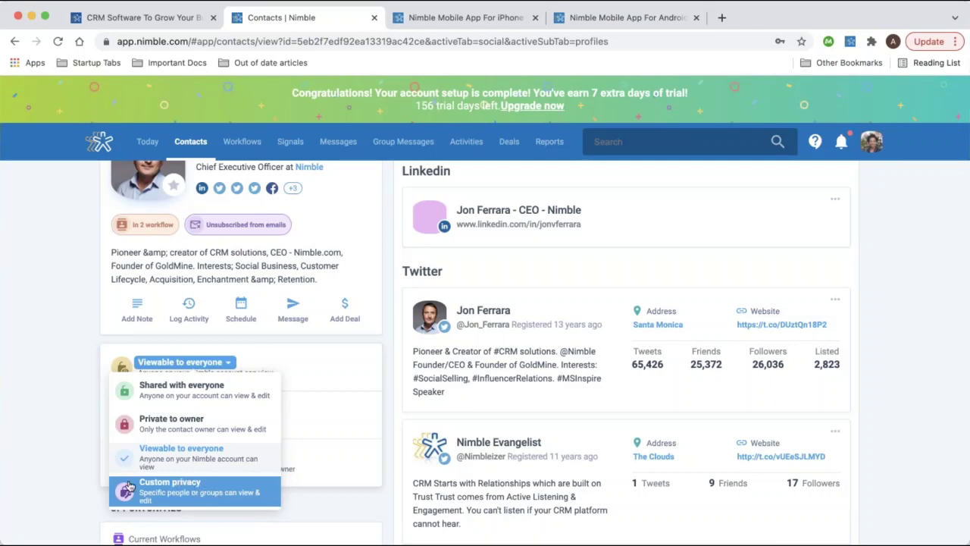
pyautogui.click(72, 479)
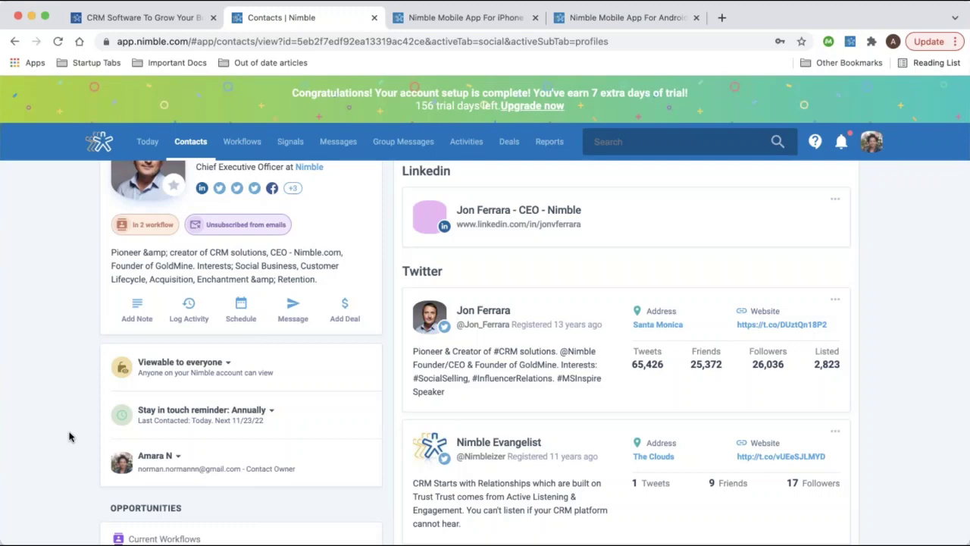
# Review the contact's stay in touch reminder periods and close the list without choosing one
pyautogui.scroll(-2, 243, 379)
pyautogui.click(258, 364)
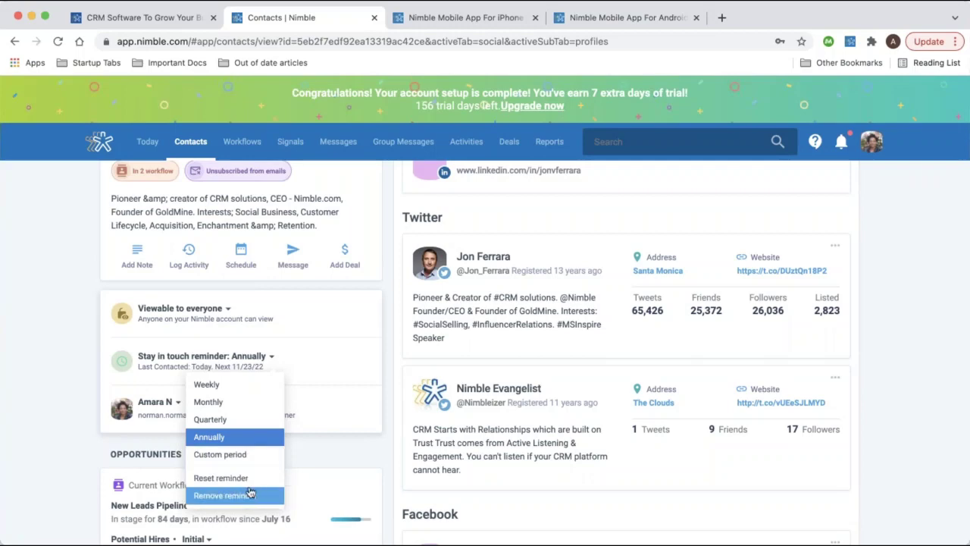
pyautogui.click(25, 418)
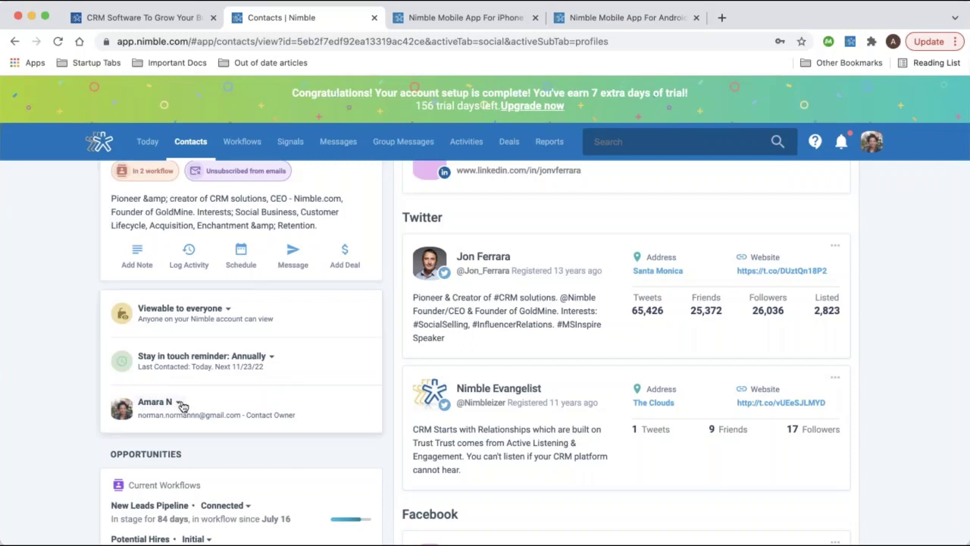
# Check which users the contact can be assigned to as owner, and close the list without reassigning
pyautogui.scroll(-1, 184, 404)
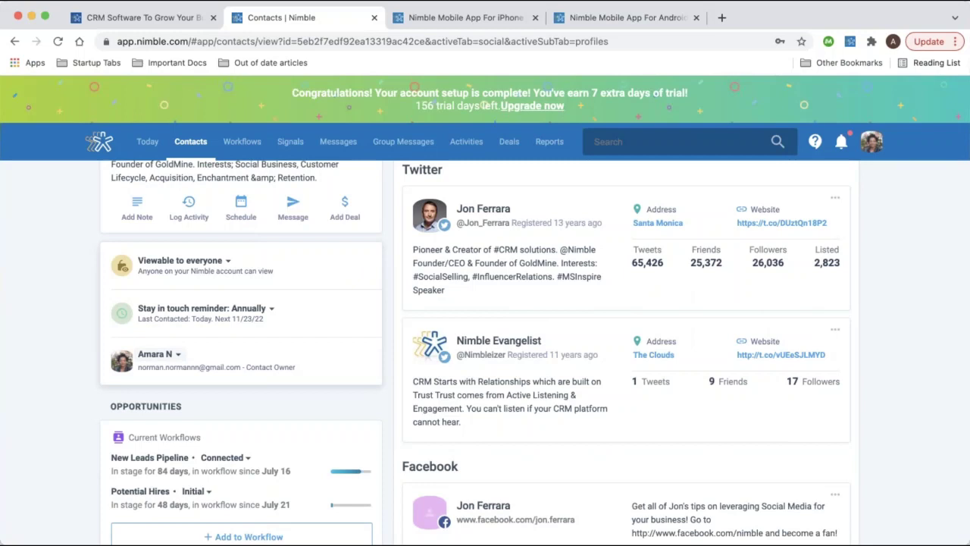
pyautogui.click(171, 354)
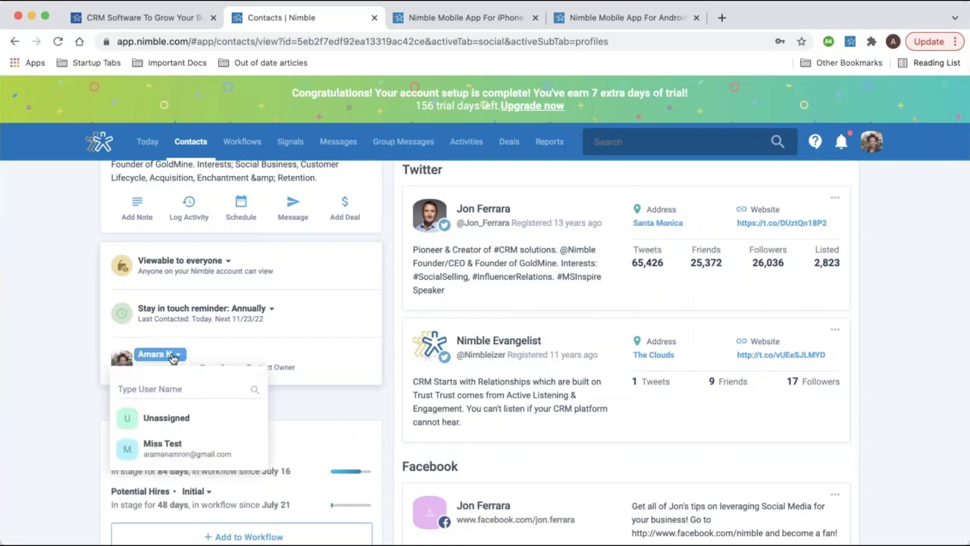
pyautogui.click(171, 355)
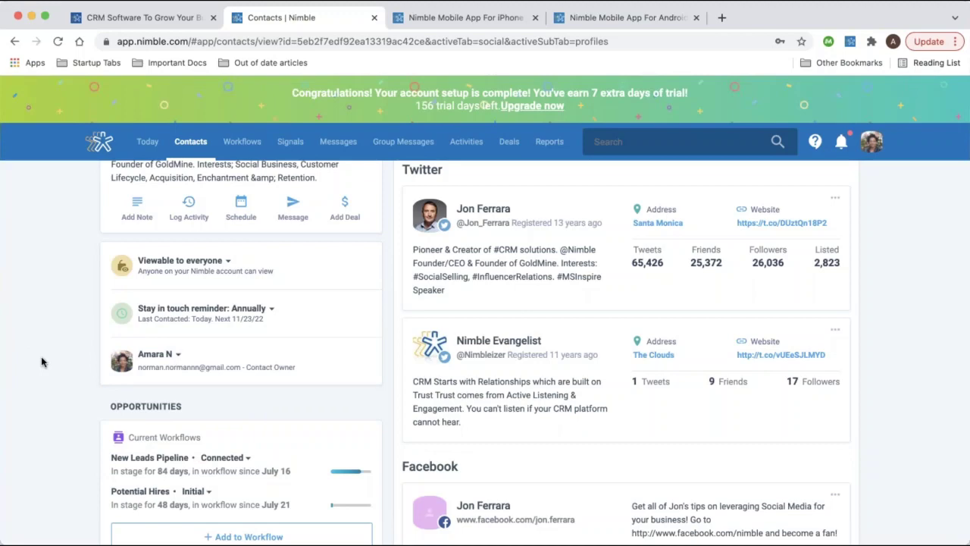
# Open the contact's tags for editing and review them, closing the tag editor without saving
pyautogui.scroll(-2, 42, 361)
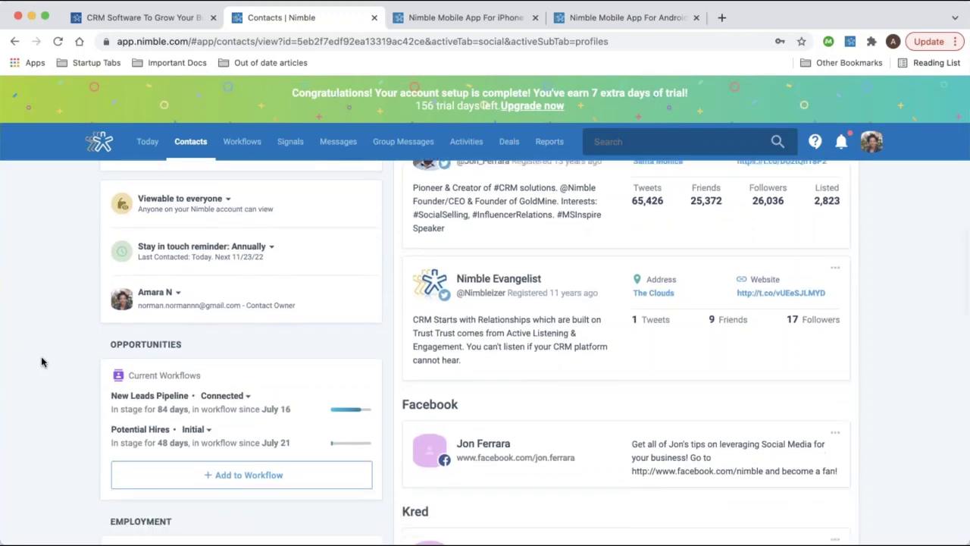
pyautogui.scroll(-10, 42, 361)
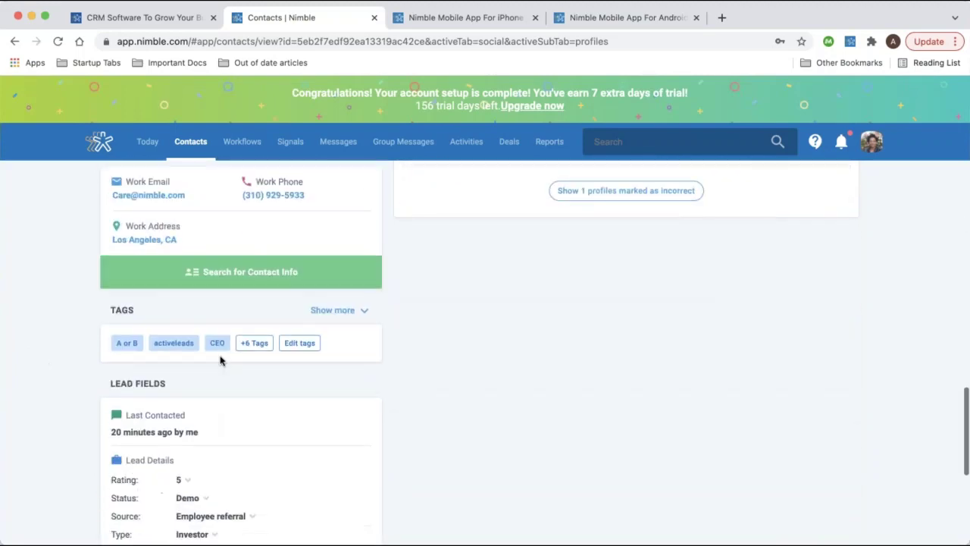
pyautogui.click(299, 343)
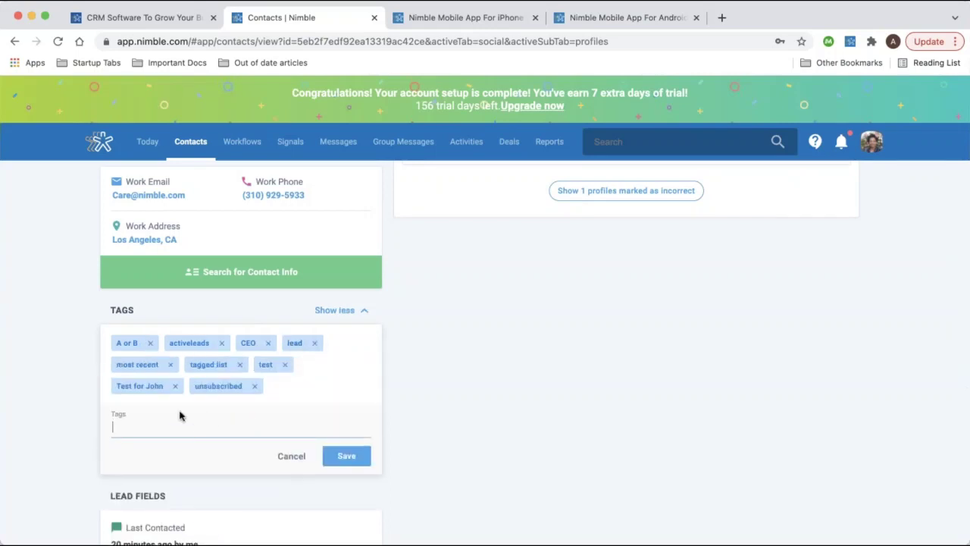
pyautogui.click(128, 428)
pyautogui.click(294, 456)
# Review the contact's lead fields and locate Data Fields among the account options, closing the options without choosing one
pyautogui.scroll(-3, 199, 364)
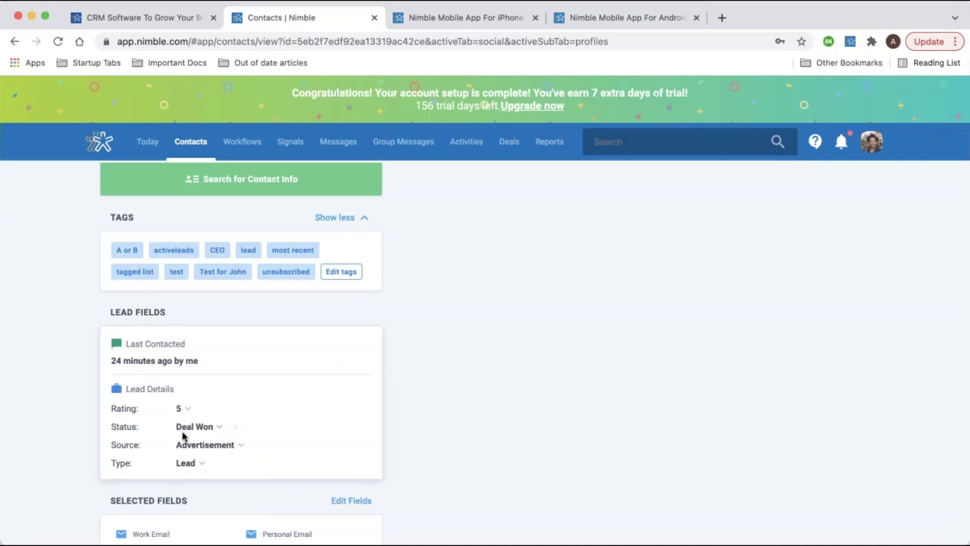
pyautogui.click(869, 144)
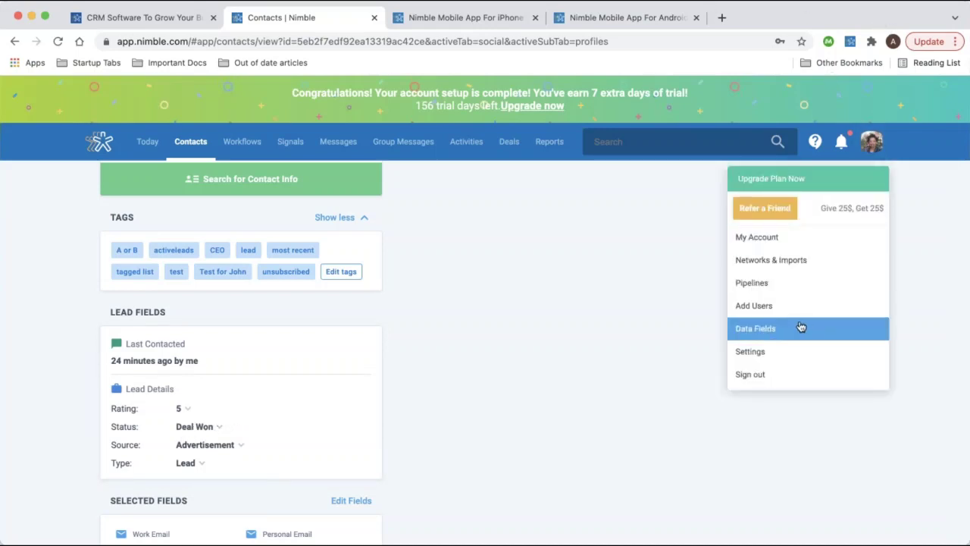
pyautogui.click(435, 436)
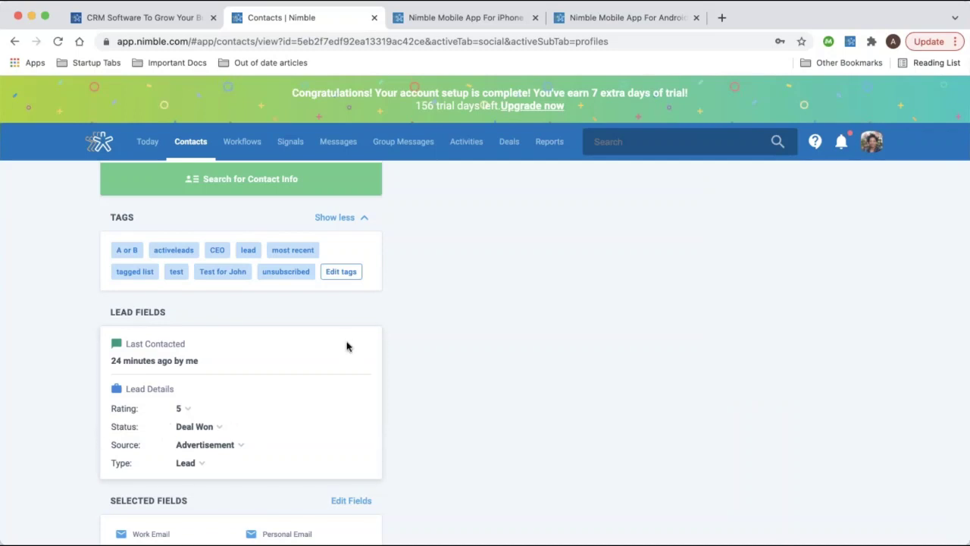
# Open the contact's Interactions and examine the overdue, upcoming and past activities in the full history
pyautogui.scroll(15, 347, 347)
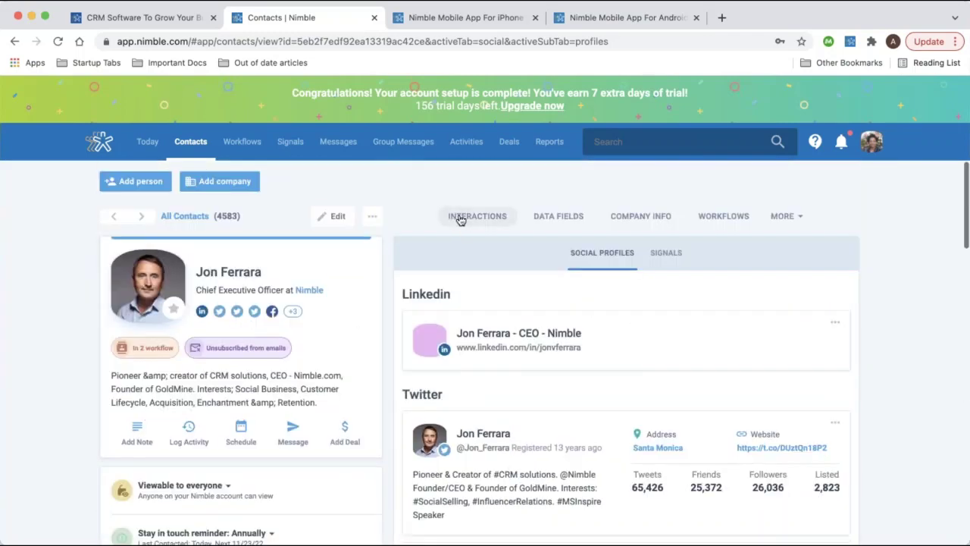
pyautogui.click(460, 219)
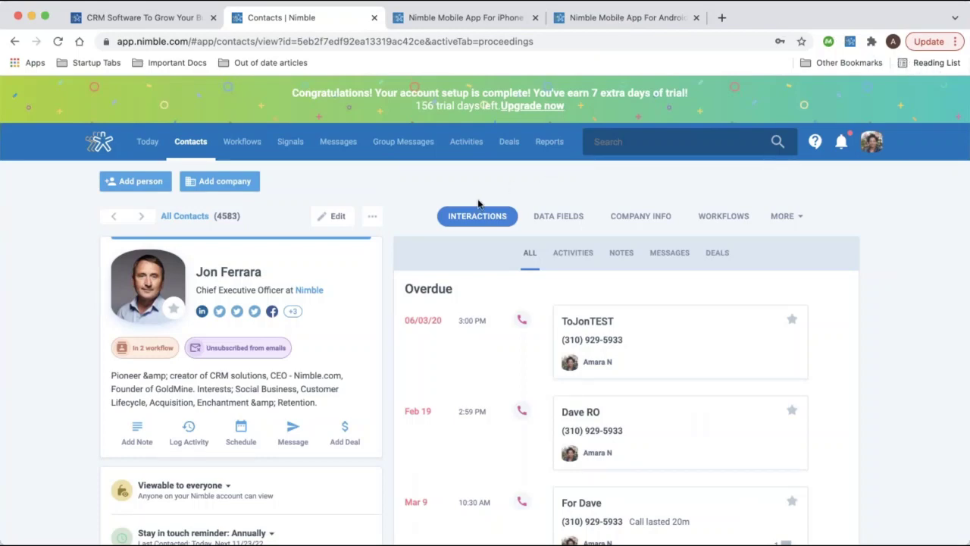
pyautogui.scroll(-3, 523, 341)
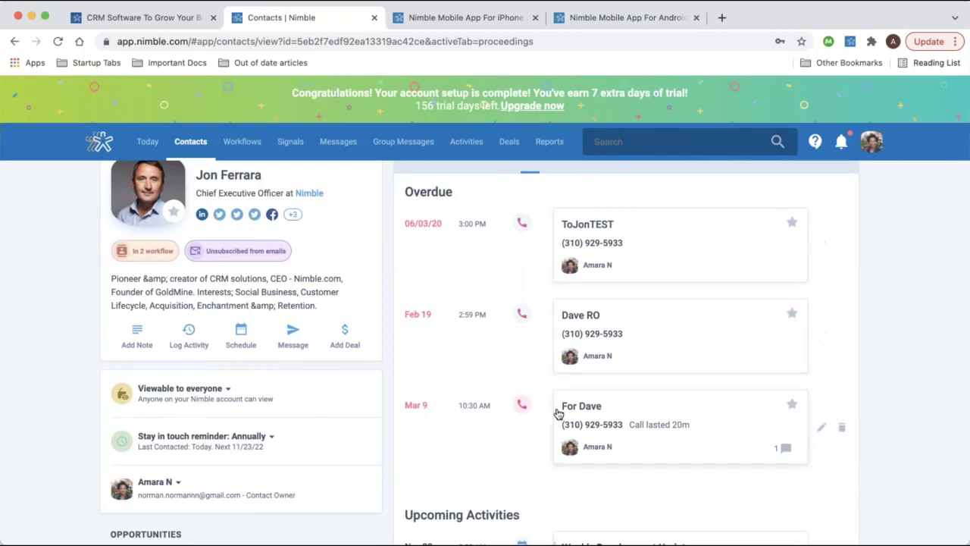
pyautogui.scroll(-3, 559, 412)
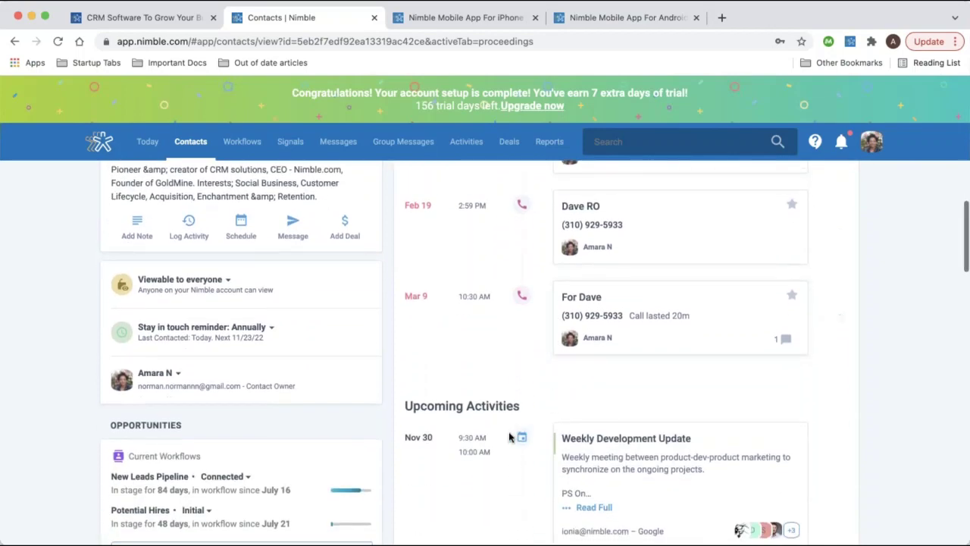
pyautogui.scroll(-8, 537, 513)
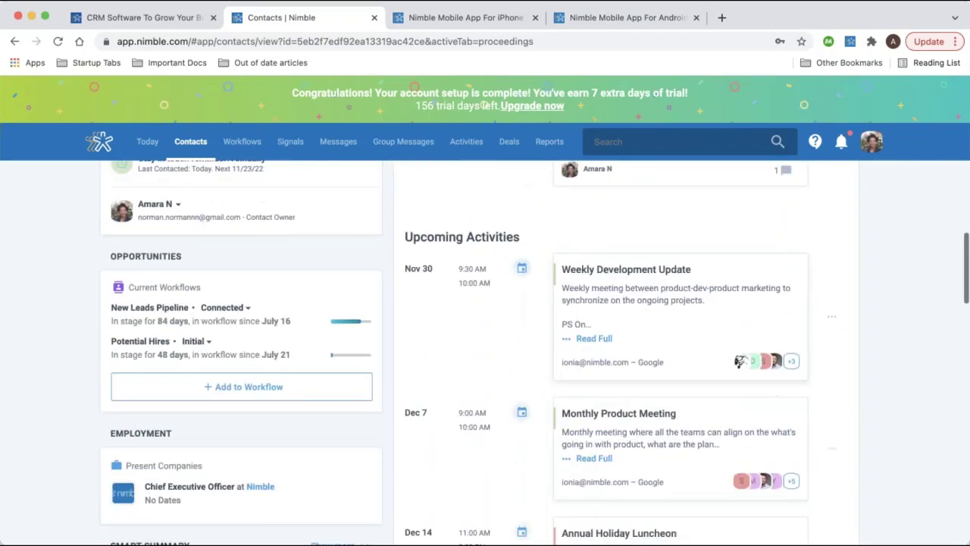
pyautogui.scroll(-10, 586, 290)
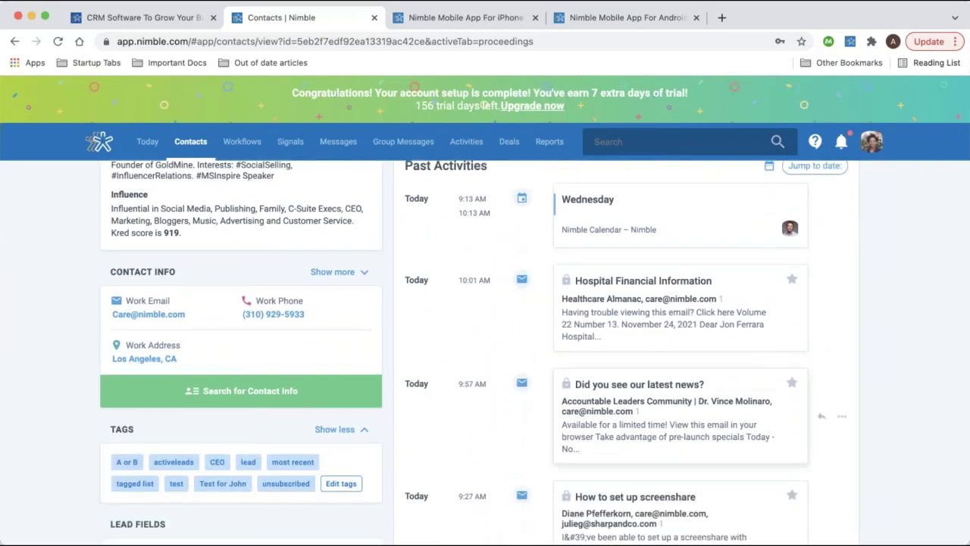
pyautogui.scroll(-5, 535, 352)
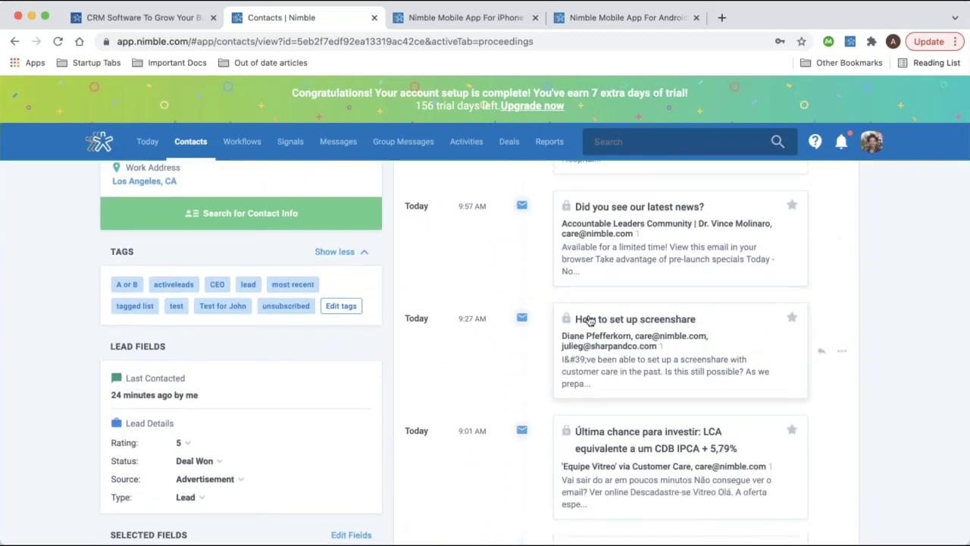
pyautogui.scroll(9, 588, 319)
pyautogui.scroll(15, 591, 320)
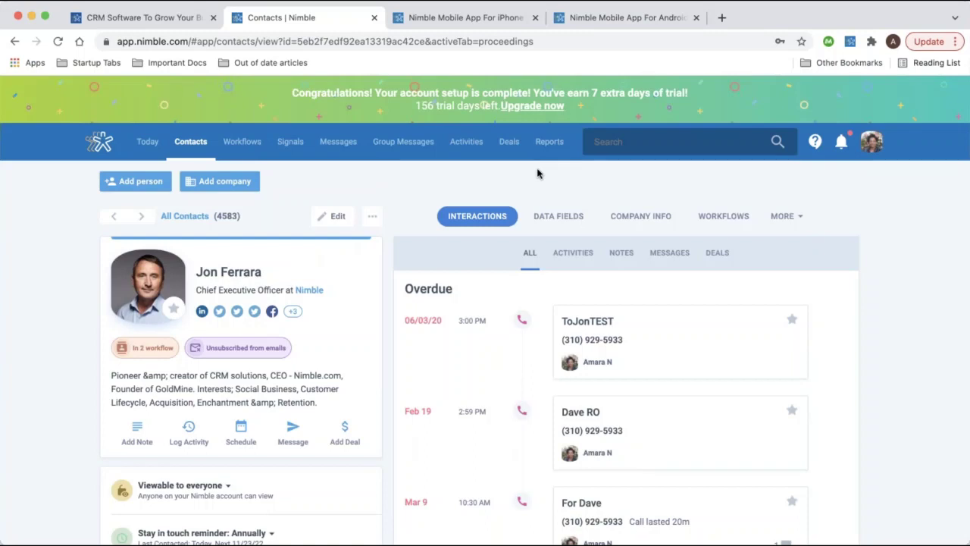
# View the contact's interaction history by notes, messages and deals in turn
pyautogui.click(614, 254)
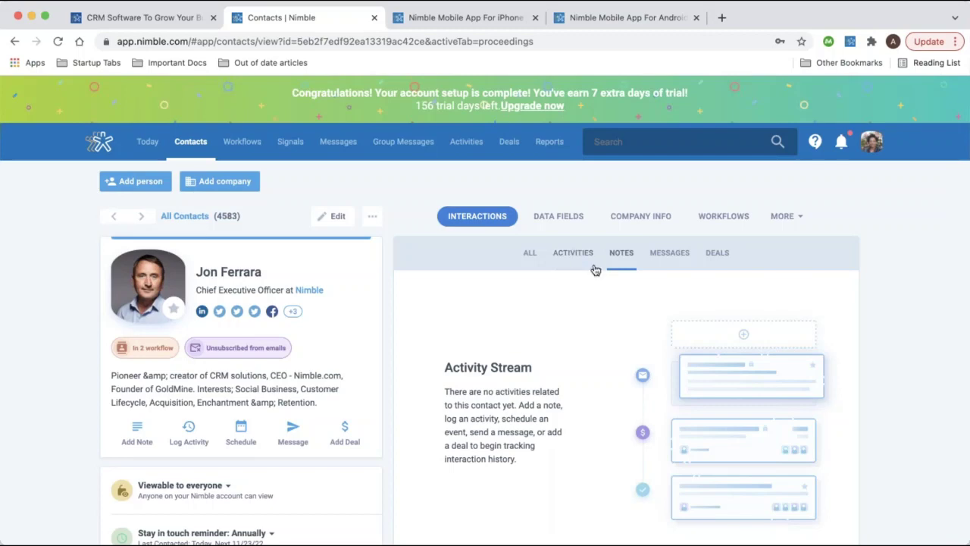
pyautogui.click(678, 254)
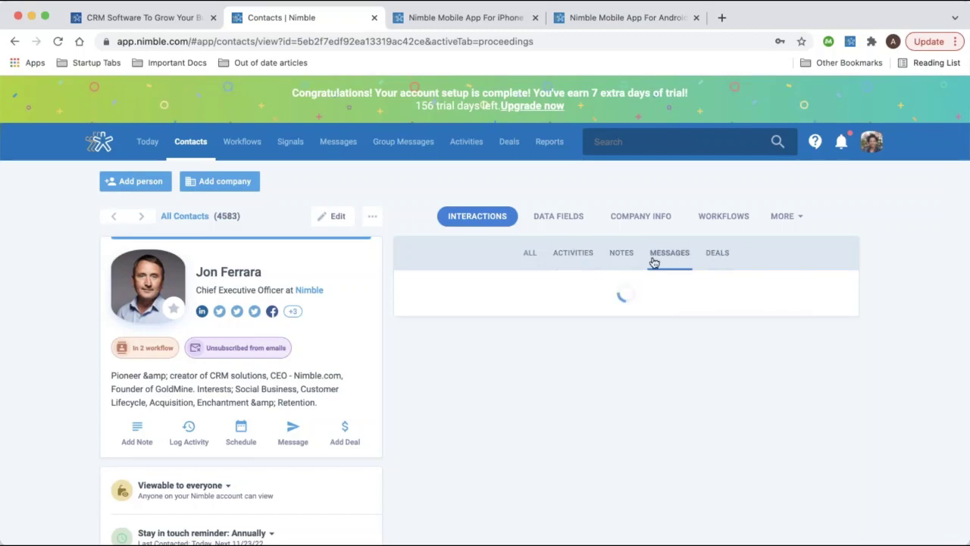
pyautogui.click(715, 255)
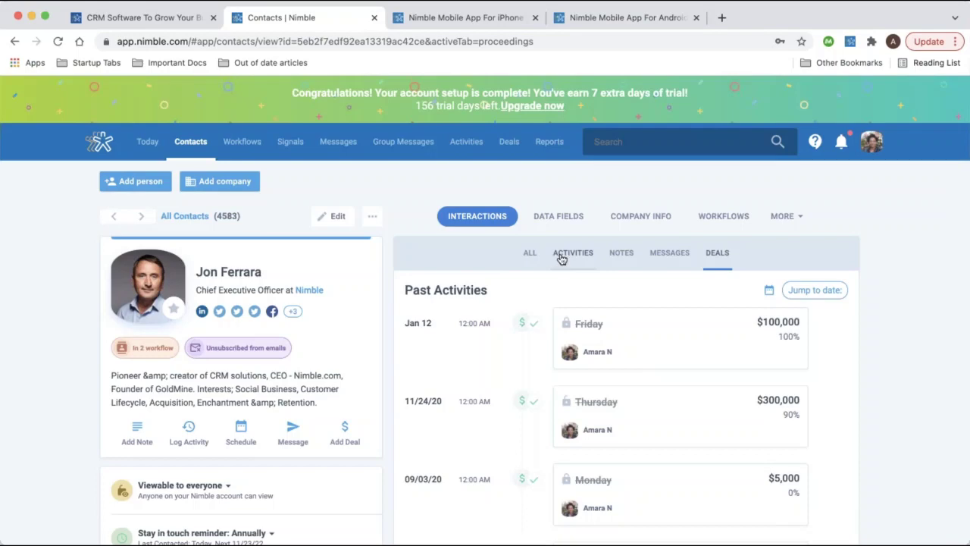
# View the contact's activities, filtering them by Tasks and by Events
pyautogui.click(560, 256)
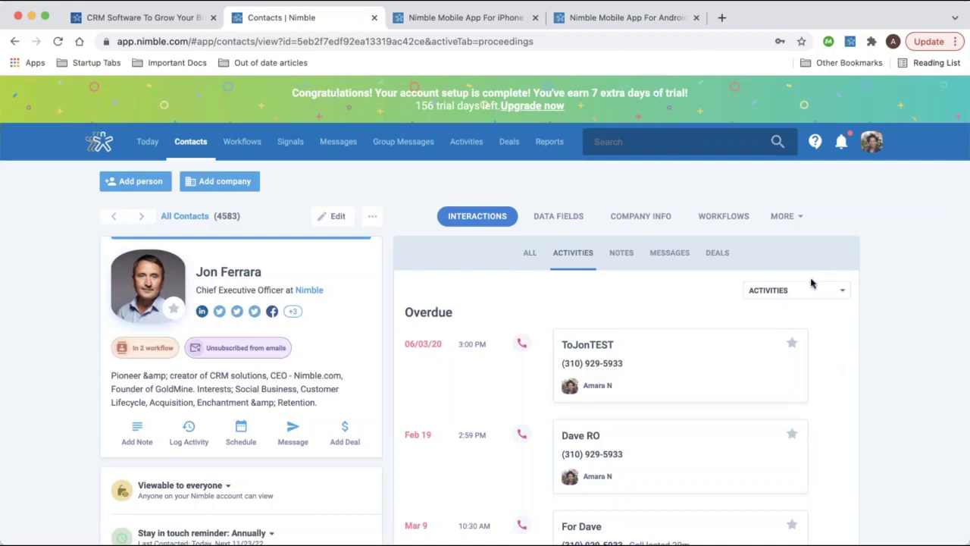
pyautogui.click(787, 294)
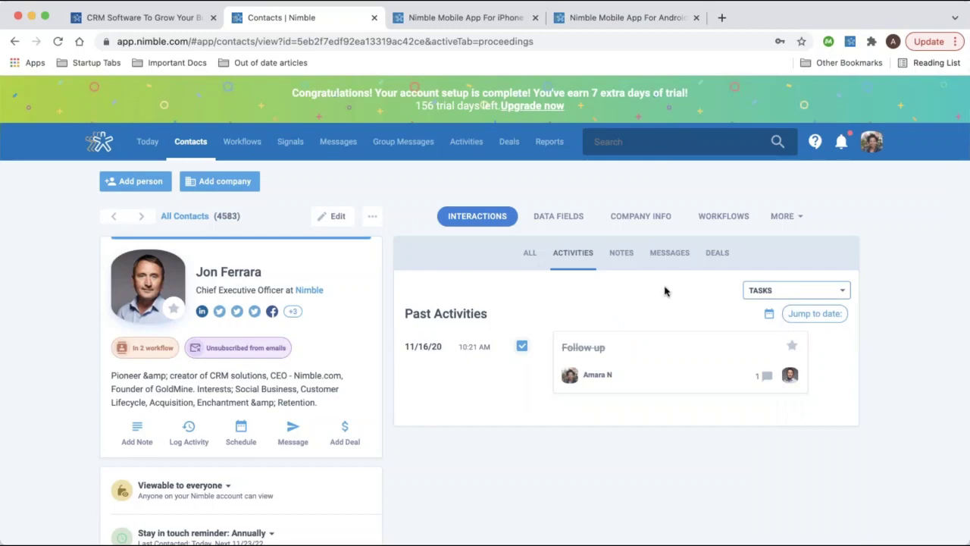
pyautogui.press('Down')
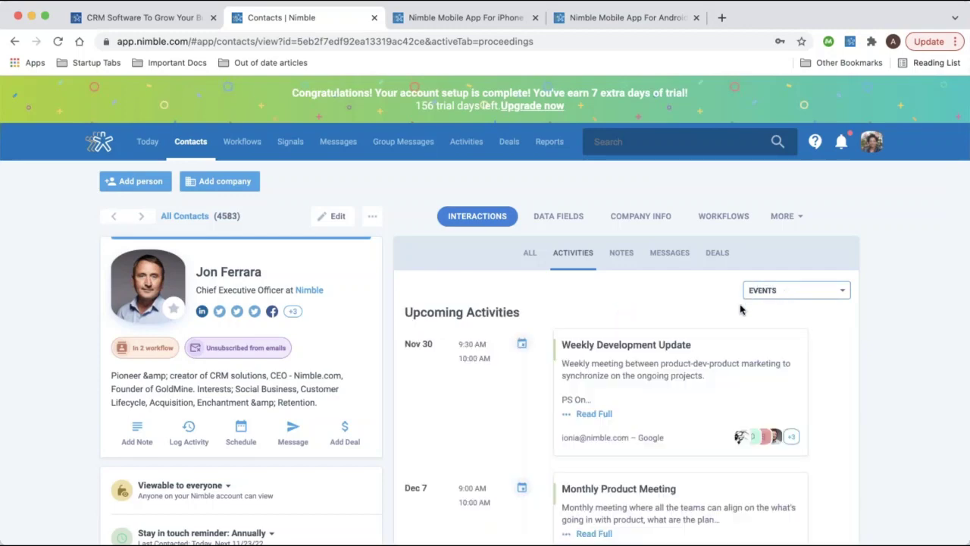
# Look again at the contact's messages, notes and deals, ending on the deals history
pyautogui.click(670, 256)
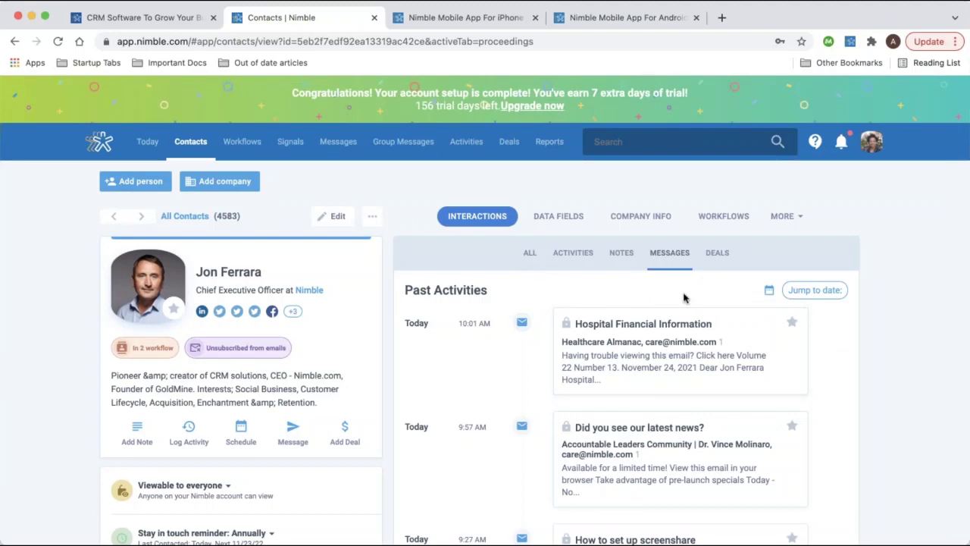
pyautogui.click(621, 252)
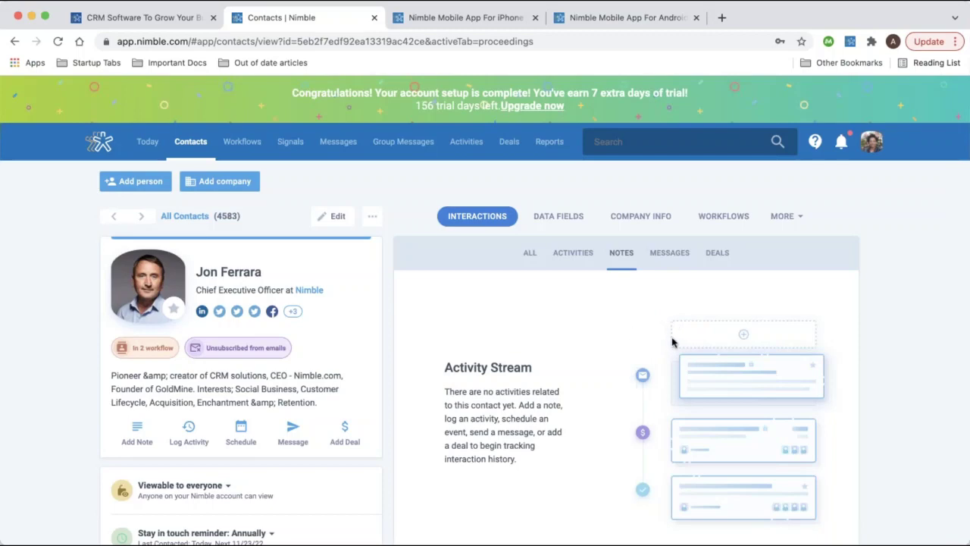
pyautogui.click(717, 254)
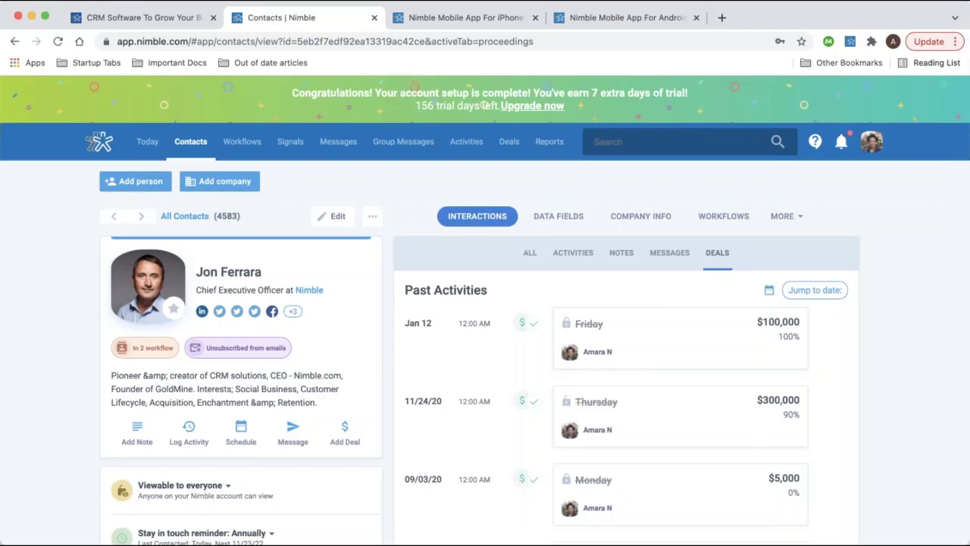
# Open the contact's Data Fields and review the Person Info entries, from employment down to the description
pyautogui.click(547, 221)
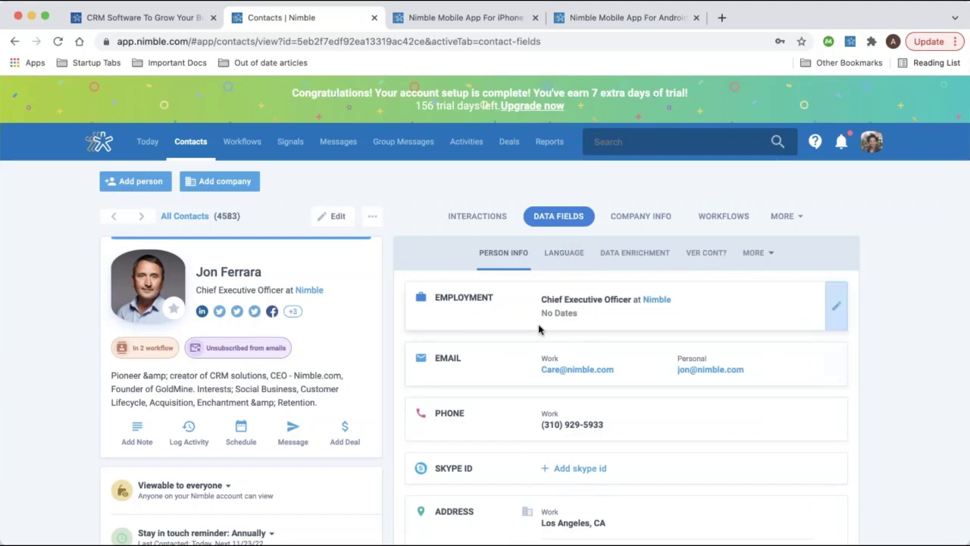
pyautogui.scroll(-5, 591, 337)
pyautogui.scroll(-4, 585, 323)
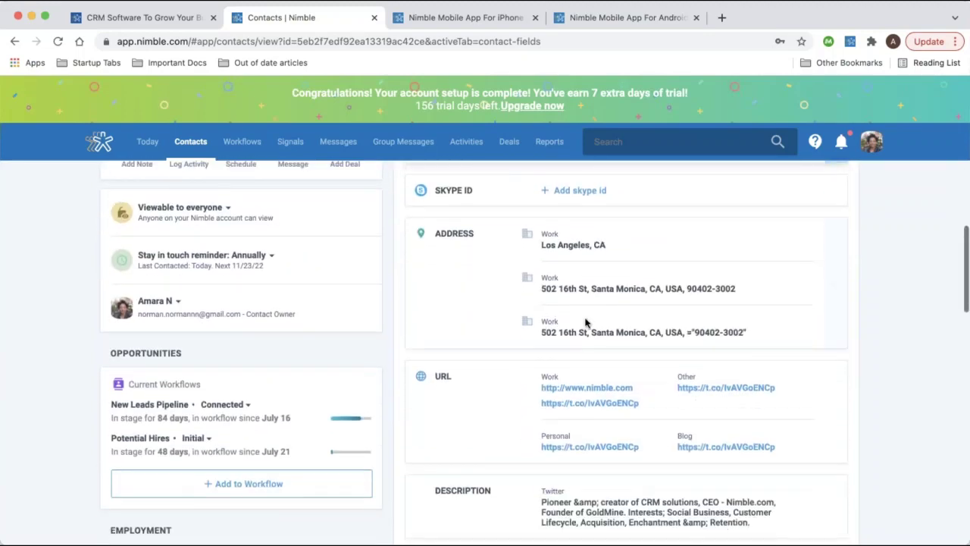
pyautogui.scroll(8, 589, 314)
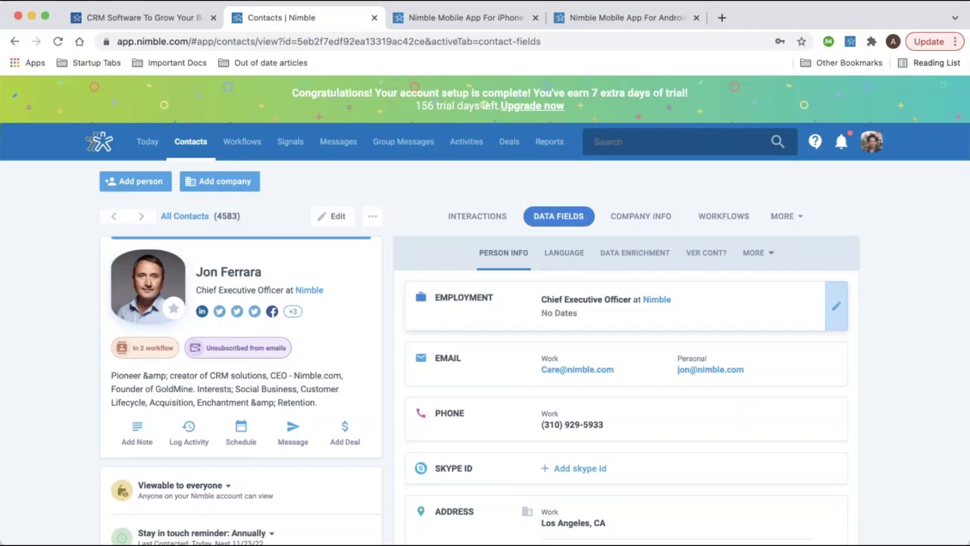
# Check the written and spoken Language choices without changing them, and locate Data Fields among the account options
pyautogui.click(560, 257)
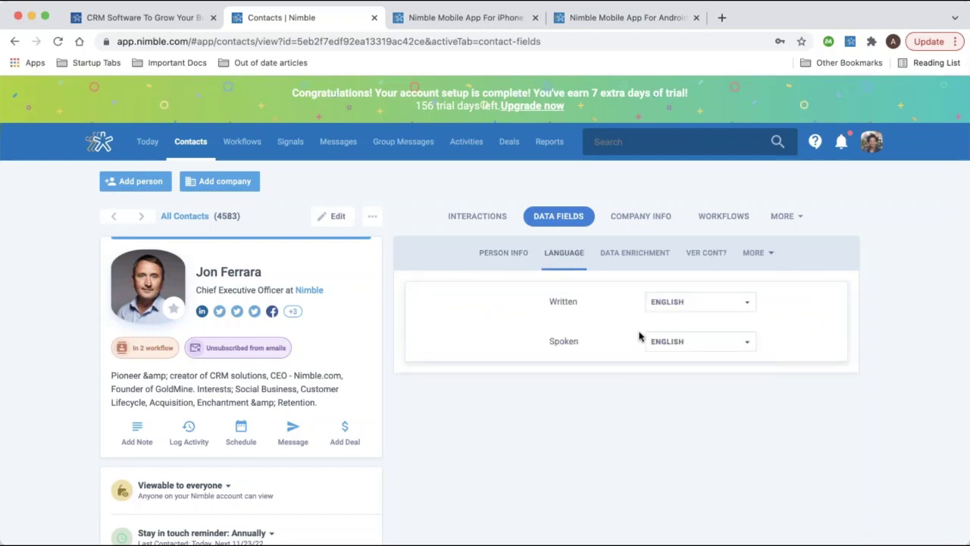
pyautogui.click(673, 309)
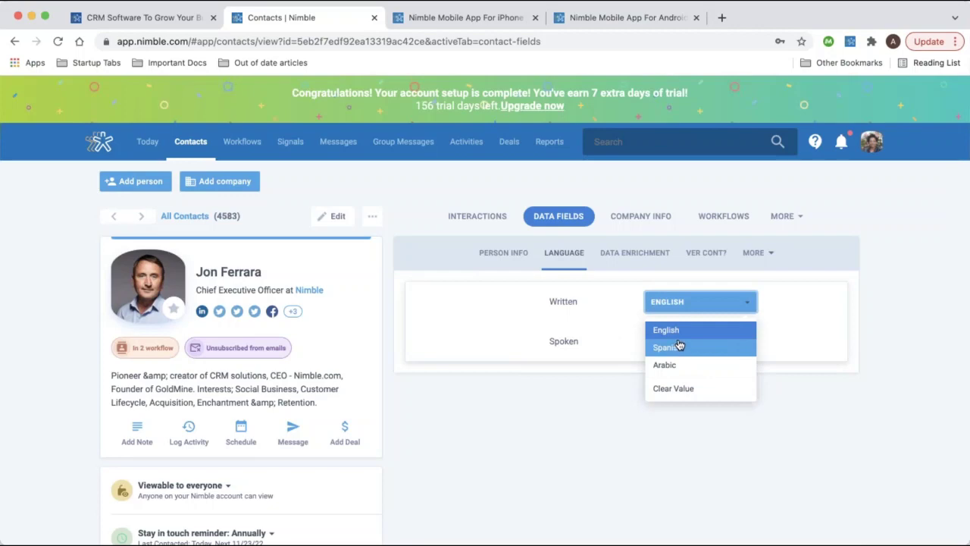
pyautogui.click(694, 303)
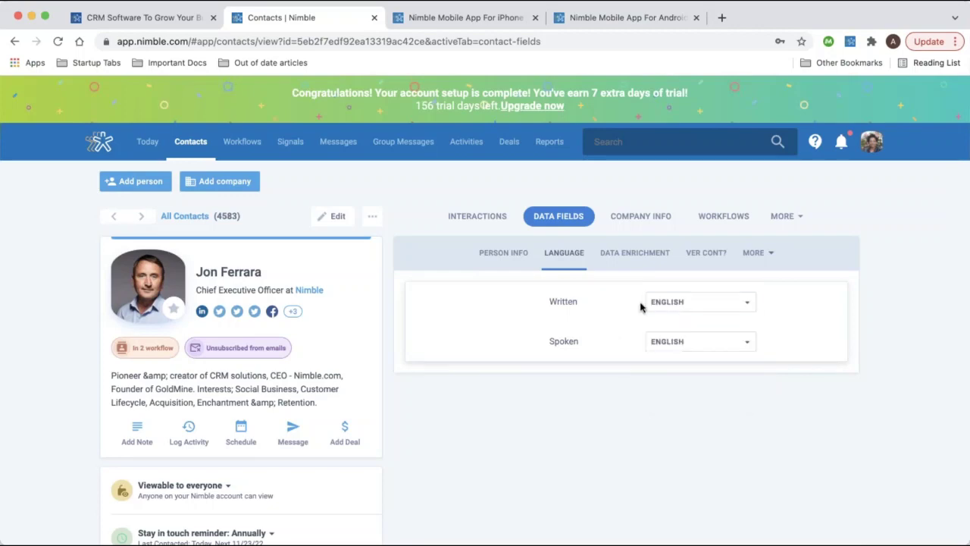
pyautogui.click(687, 343)
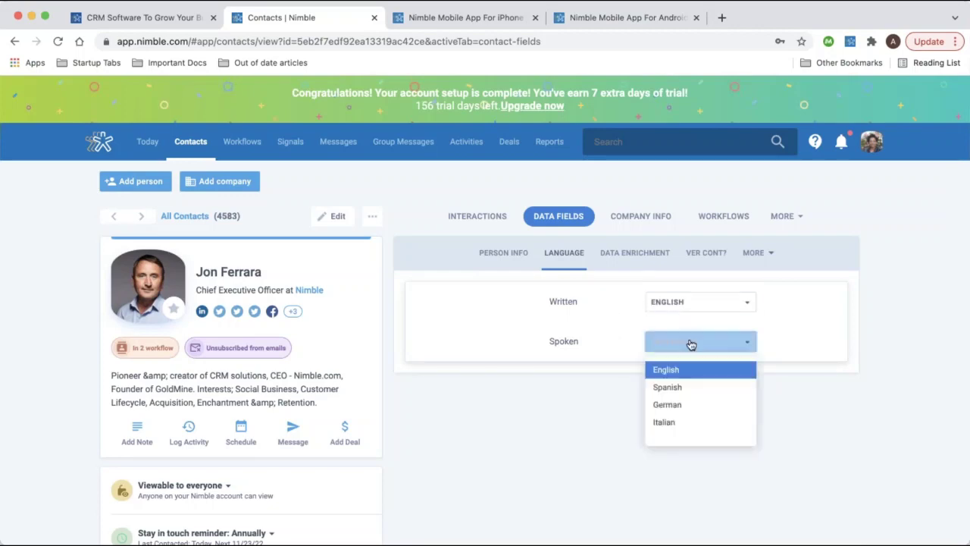
pyautogui.click(617, 342)
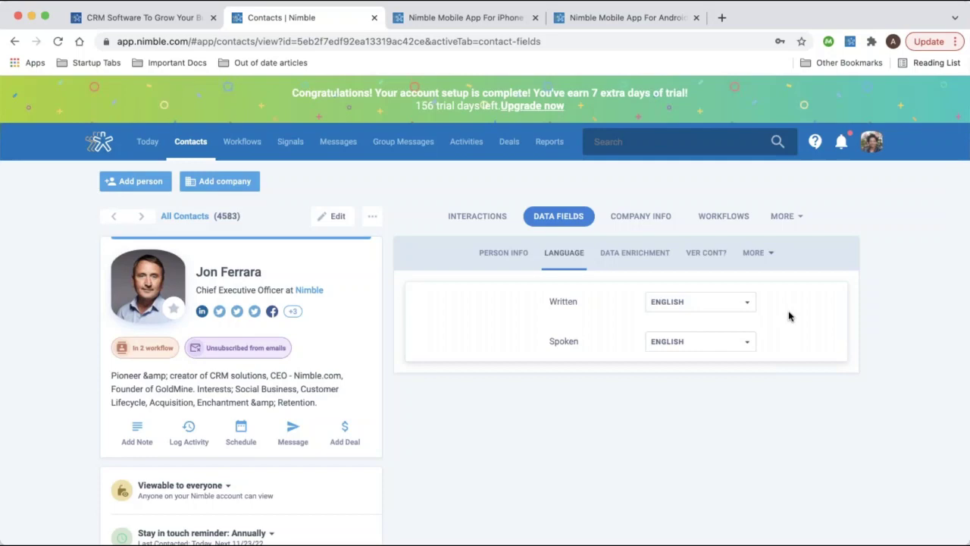
pyautogui.click(870, 147)
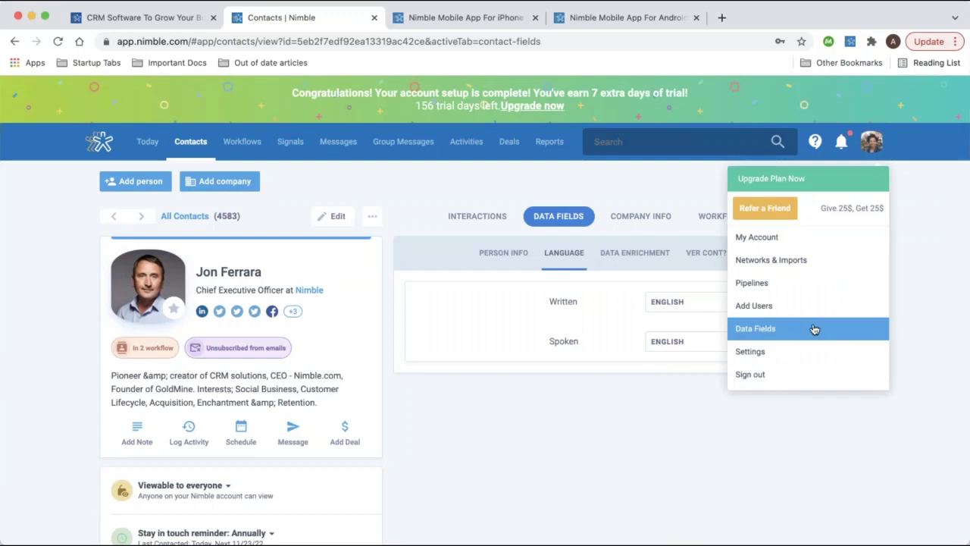
pyautogui.click(959, 245)
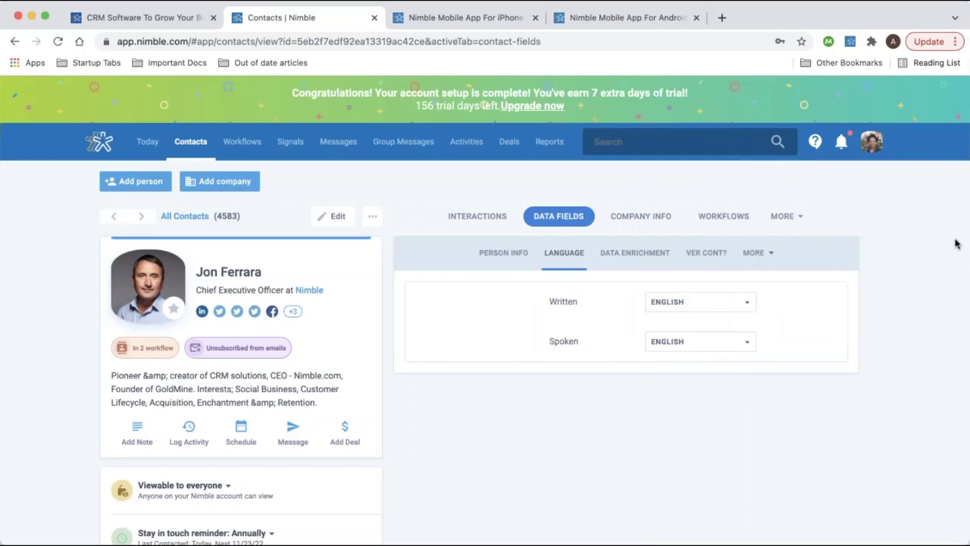
# Check the additional data field groups and open the Files attached to the contact
pyautogui.click(758, 254)
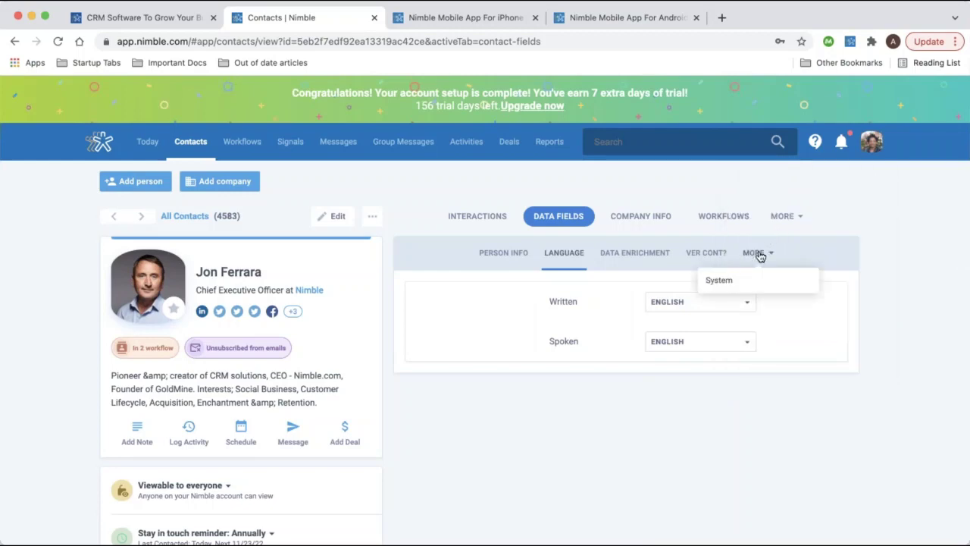
pyautogui.click(780, 217)
pyautogui.click(764, 282)
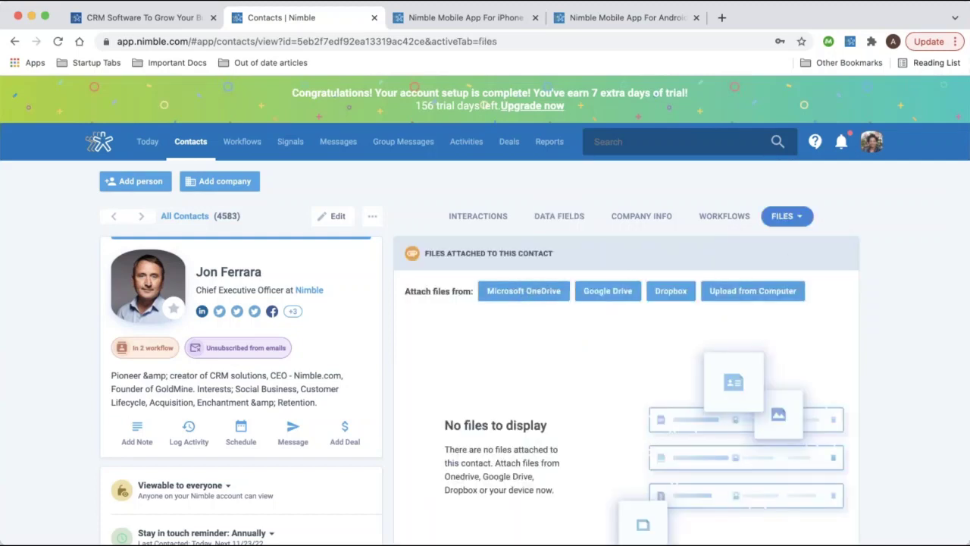
# Return to the contact list and look through its workflows, saved segments and tags
pyautogui.click(190, 144)
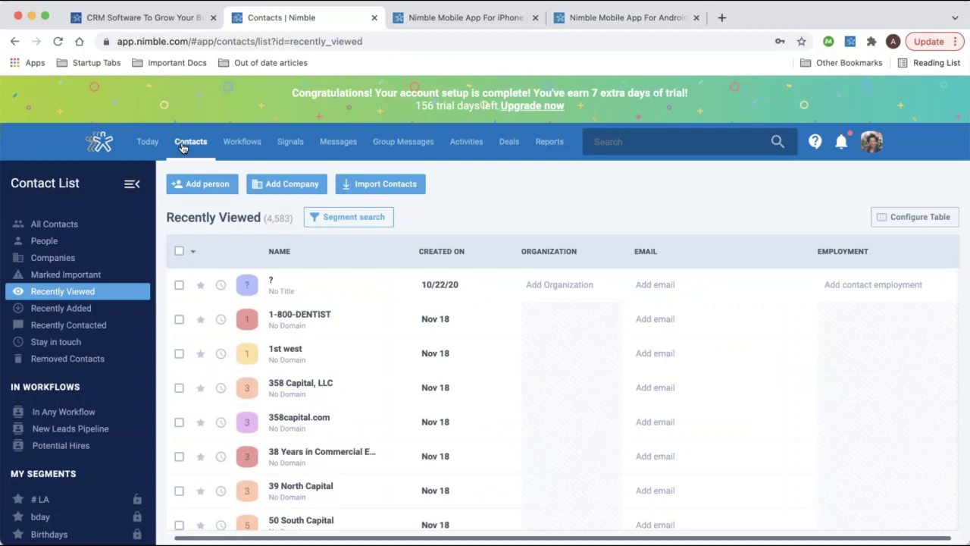
pyautogui.scroll(-3, 101, 333)
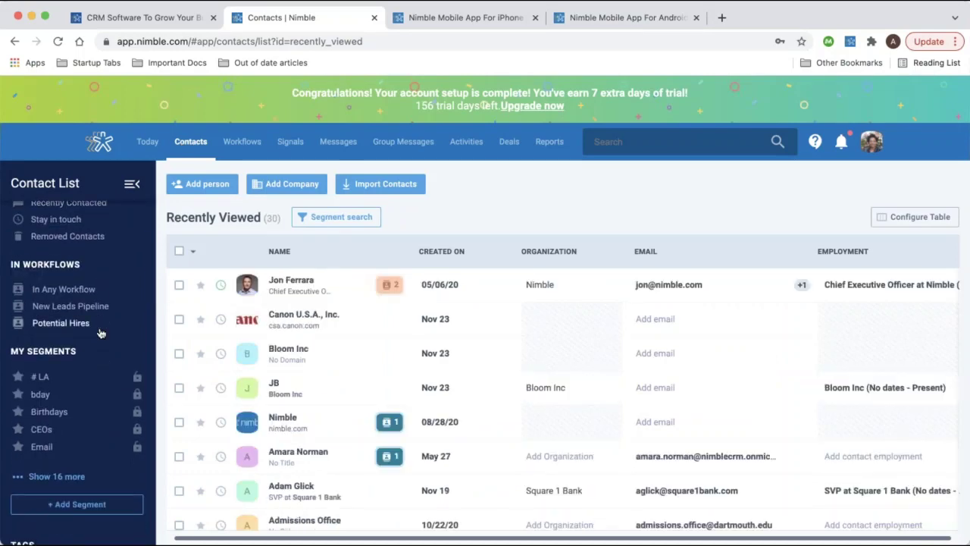
pyautogui.scroll(-3, 101, 333)
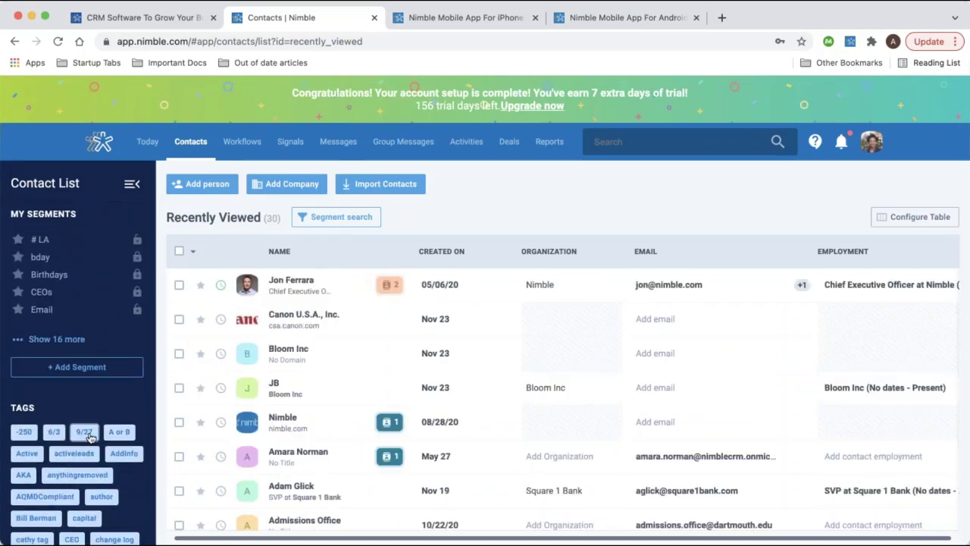
pyautogui.scroll(3, 82, 485)
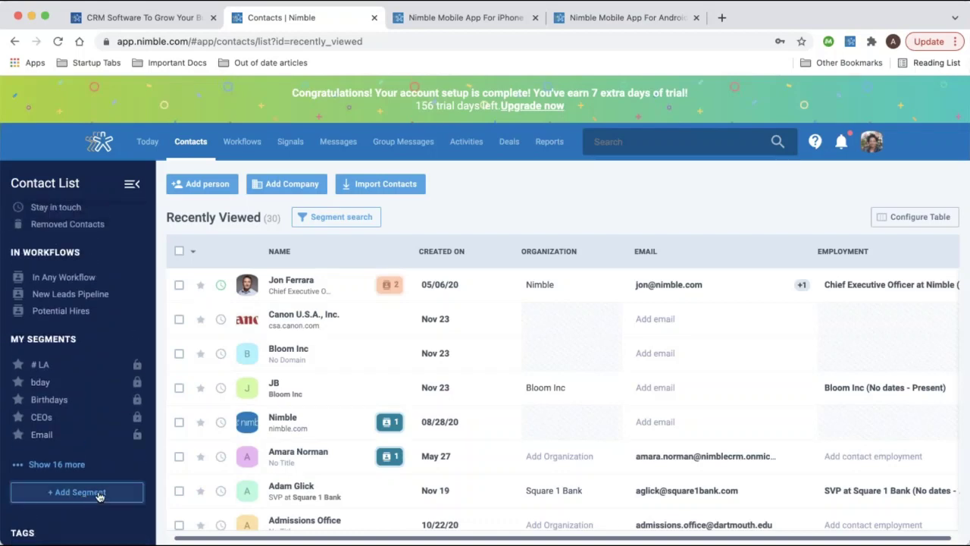
# Select all recently viewed contacts and check the bulk tagging option without adding a tag
pyautogui.click(181, 251)
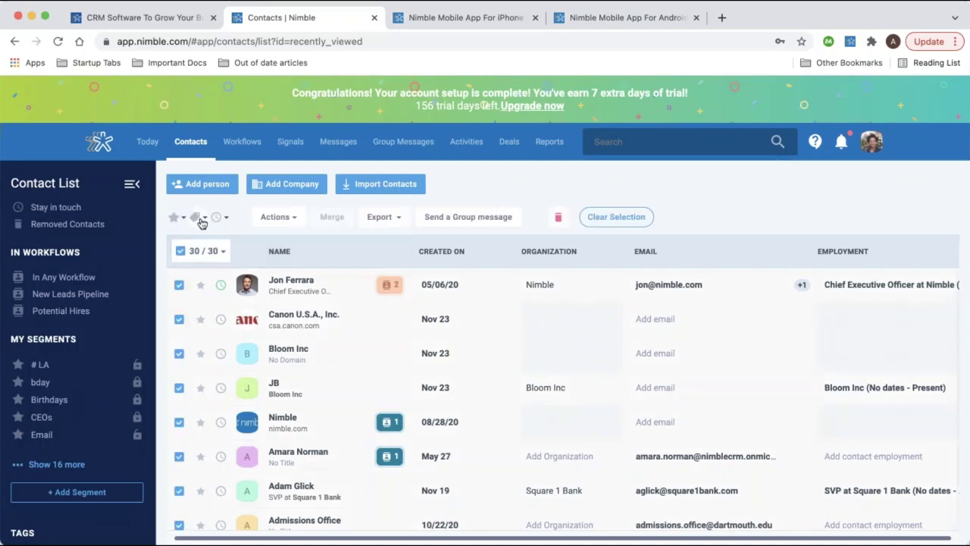
pyautogui.click(195, 217)
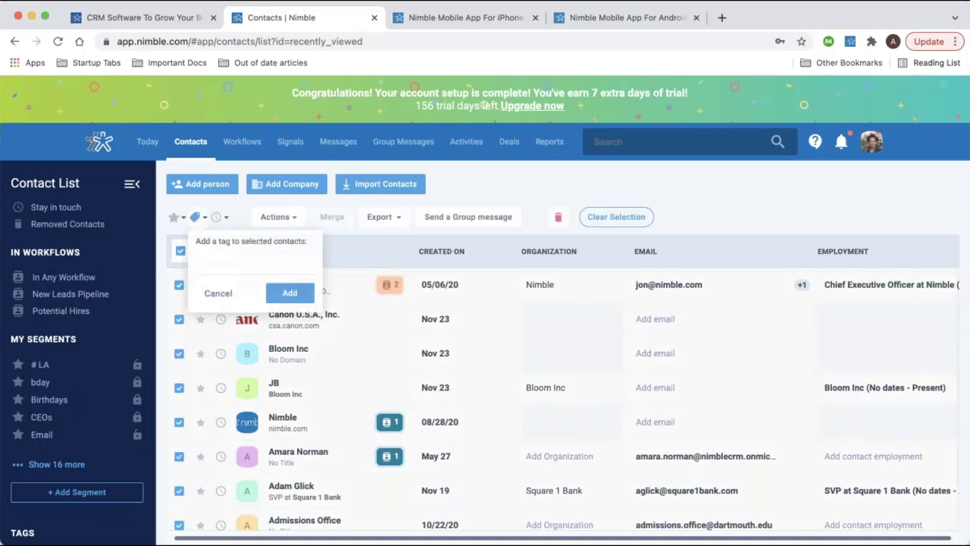
pyautogui.click(218, 294)
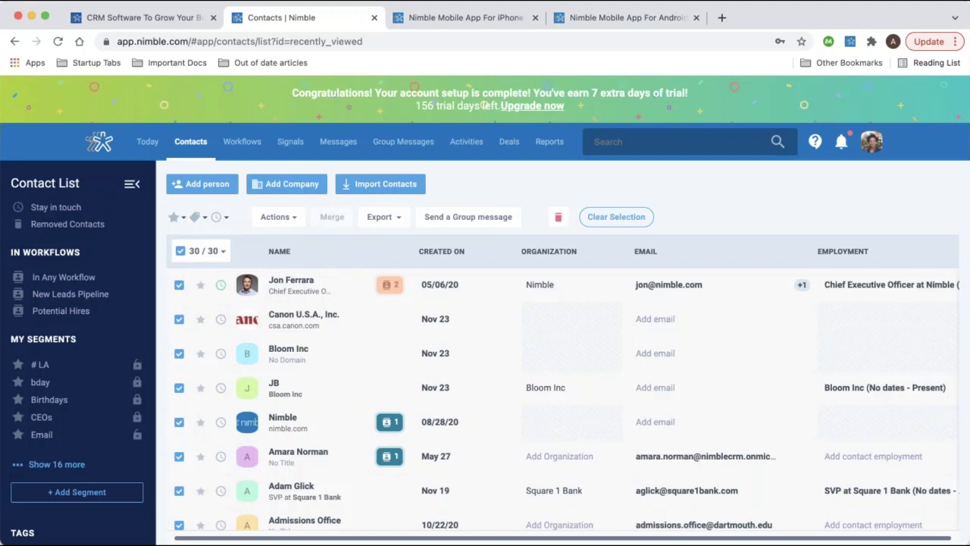
# Start a new contact segment and look through the contact fields available as filters
pyautogui.click(78, 493)
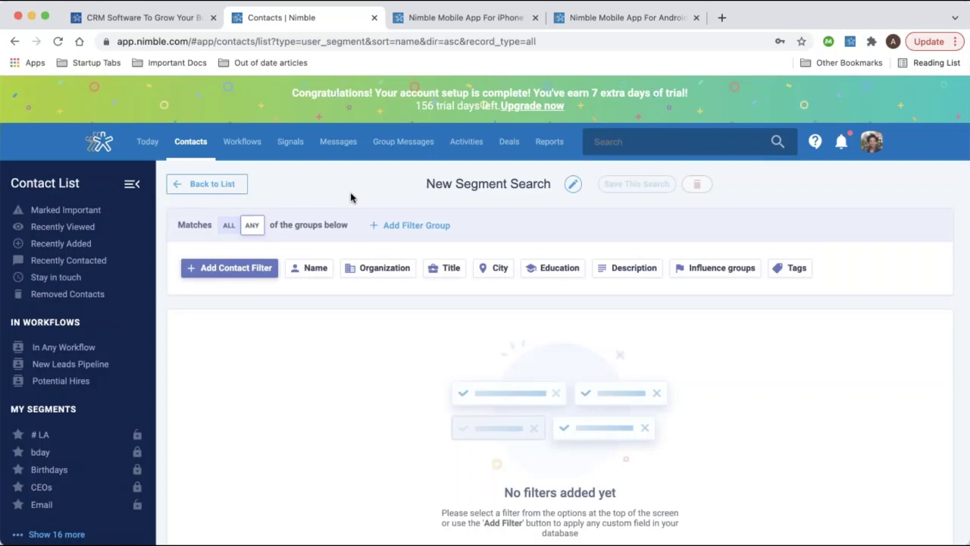
pyautogui.click(224, 274)
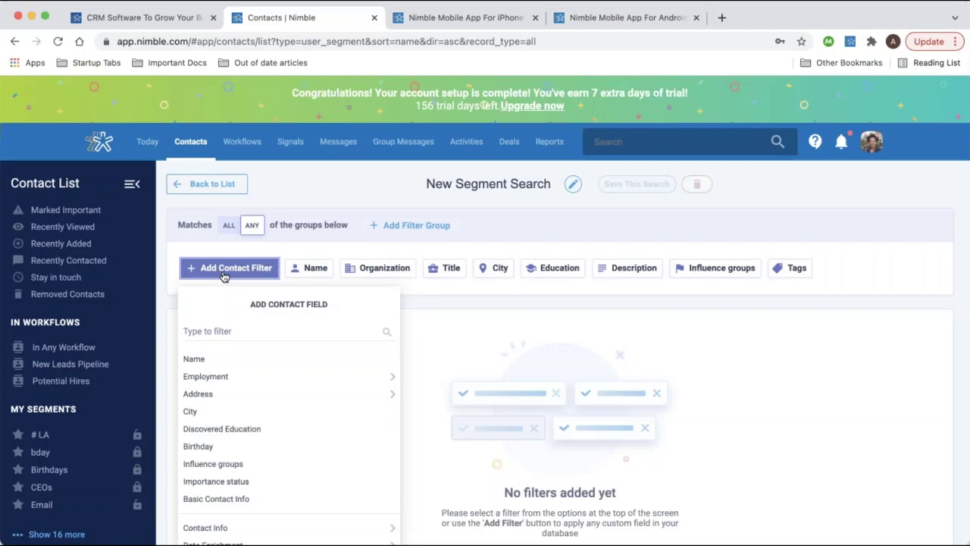
pyautogui.scroll(-8, 231, 455)
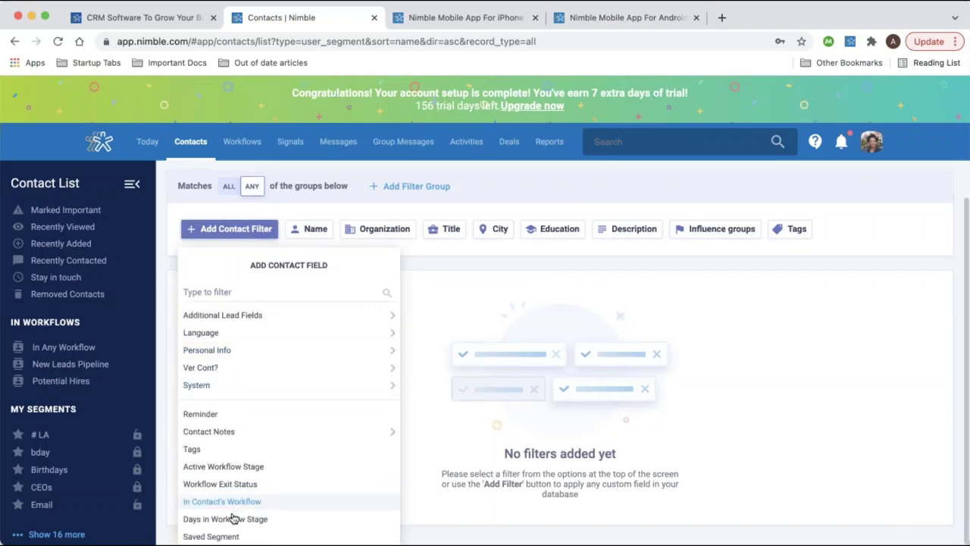
pyautogui.scroll(5, 235, 500)
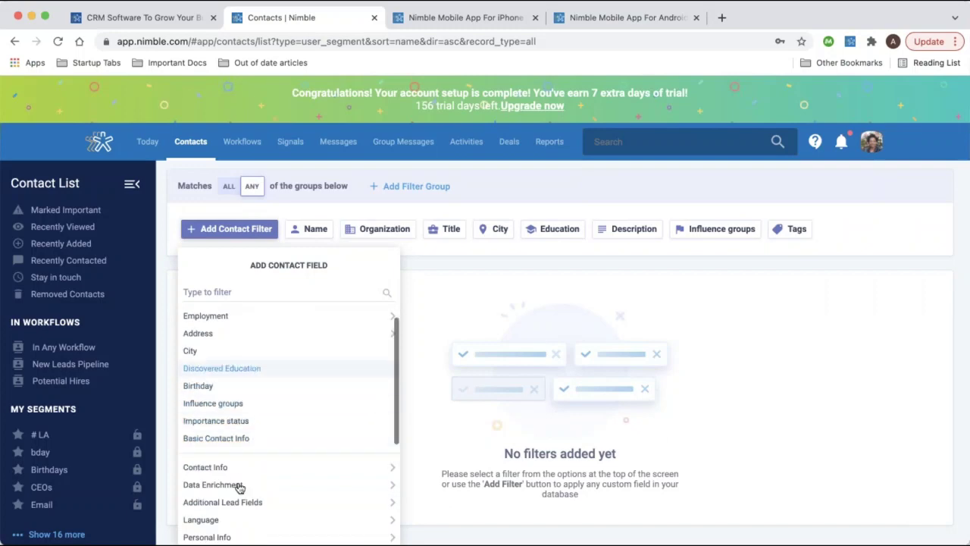
pyautogui.scroll(1, 303, 394)
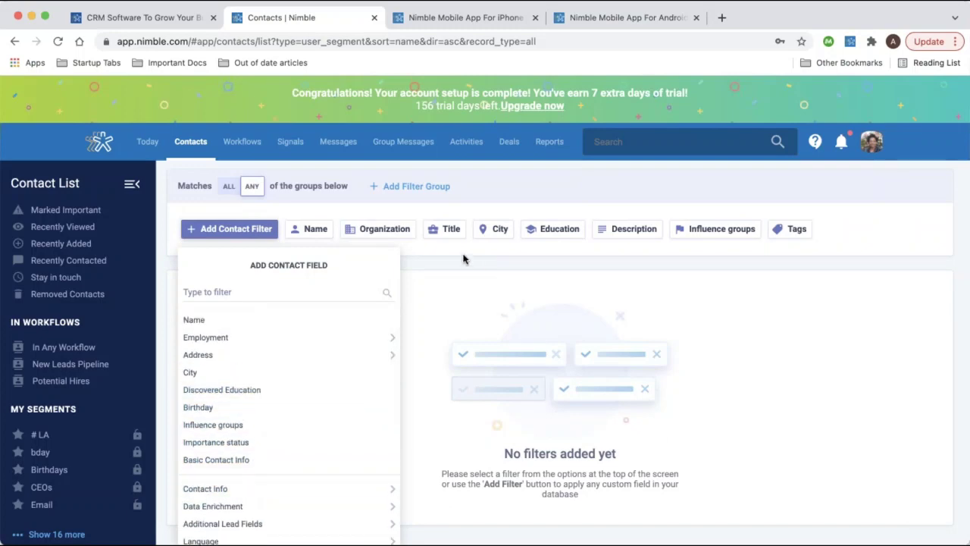
# Find the Last contacted by Team field and filter the segment to contacts reached In The Last 30 days
pyautogui.click(295, 291)
pyautogui.write('last')
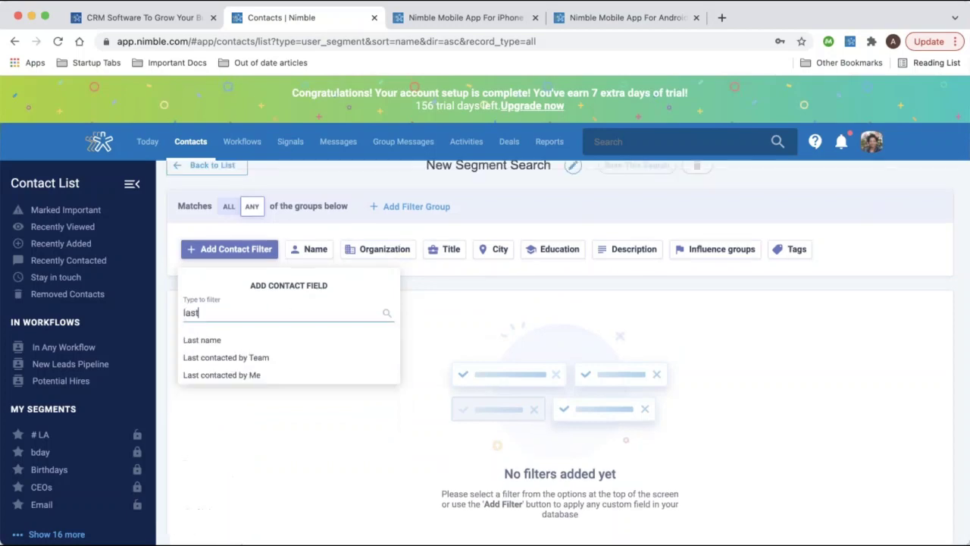
pyautogui.click(274, 363)
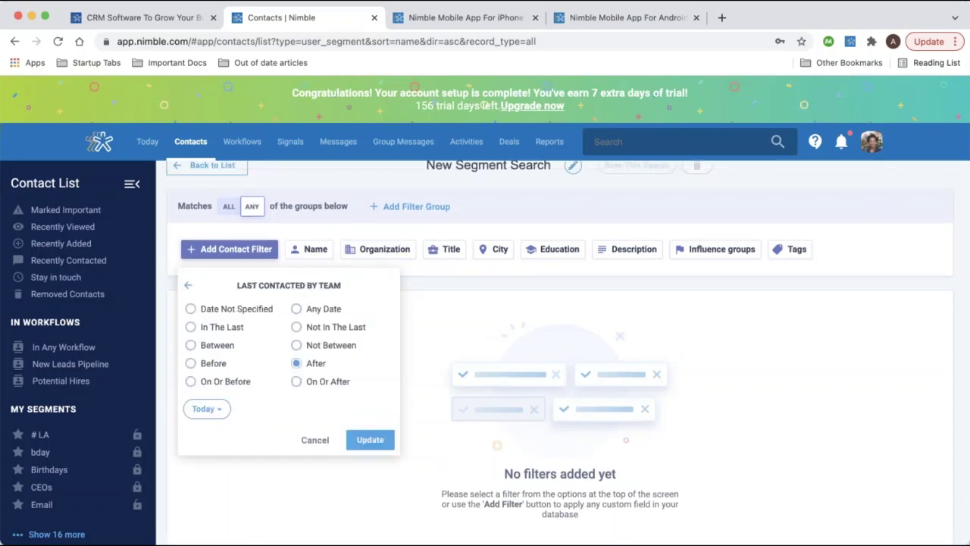
pyautogui.click(191, 327)
pyautogui.click(211, 408)
pyautogui.write('30')
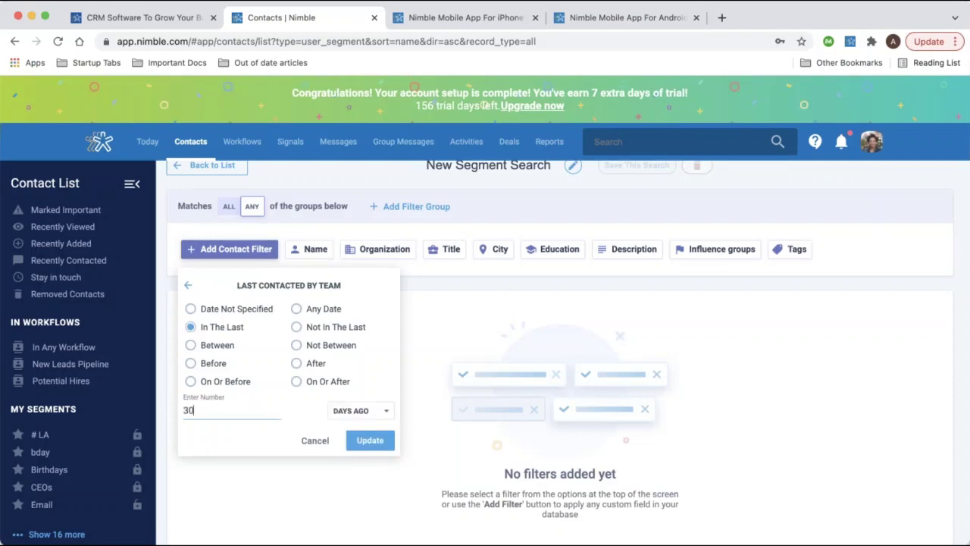
pyautogui.press('Return')
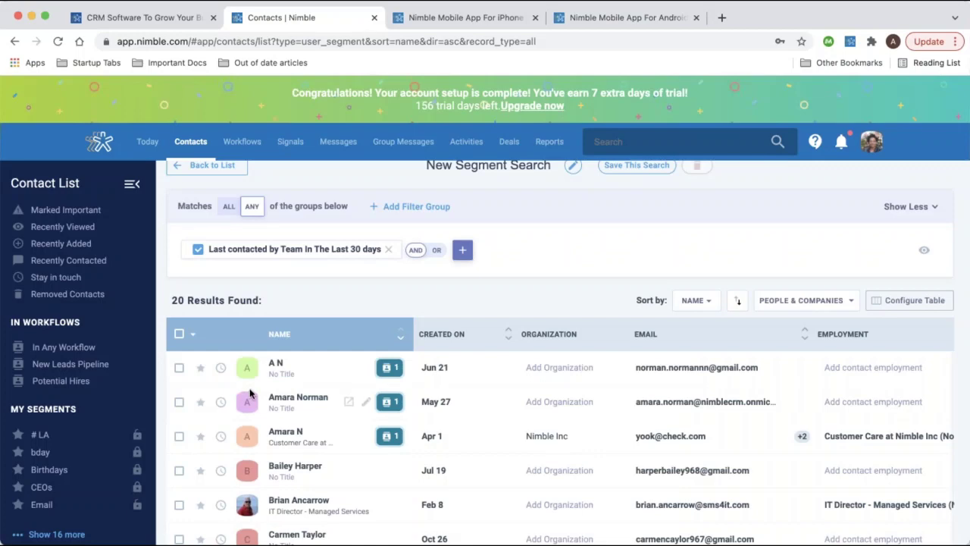
# Add an "Email Is Not Empty" condition to the segment search, combined by AND with the last-contacted filter
pyautogui.click(463, 249)
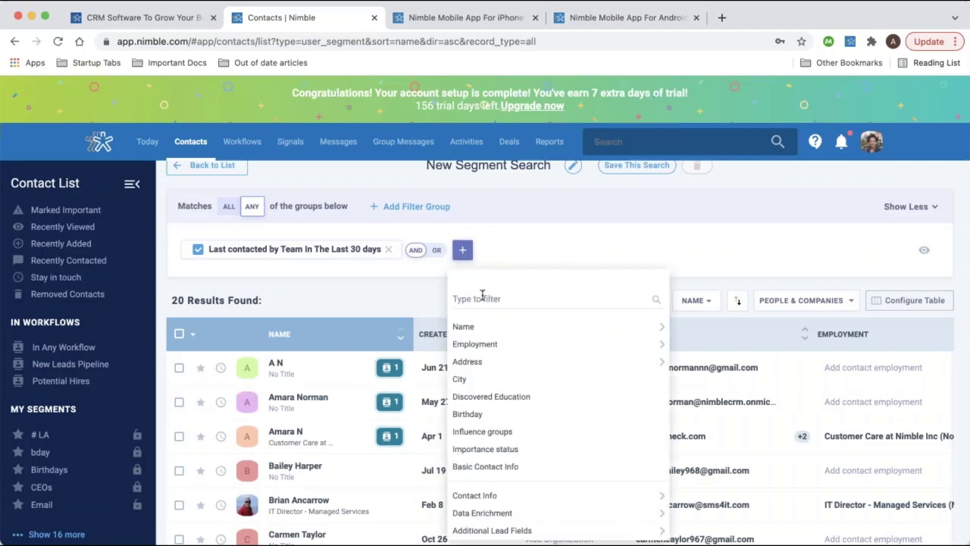
pyautogui.write('email')
pyautogui.click(477, 327)
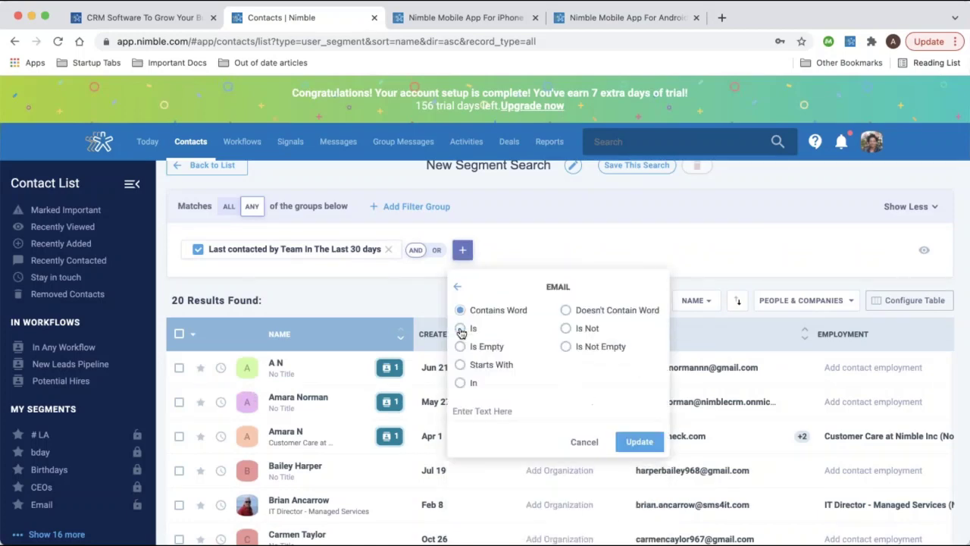
pyautogui.click(565, 346)
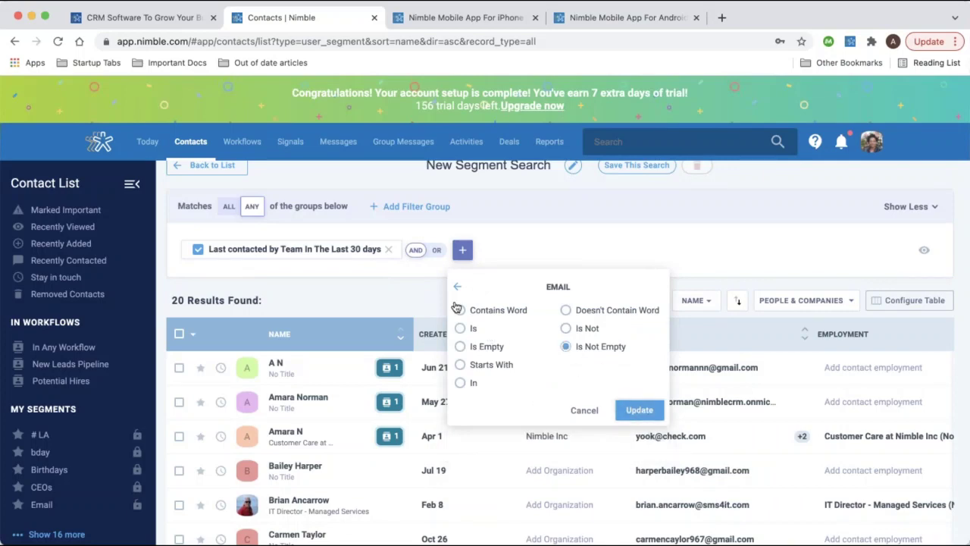
pyautogui.click(639, 410)
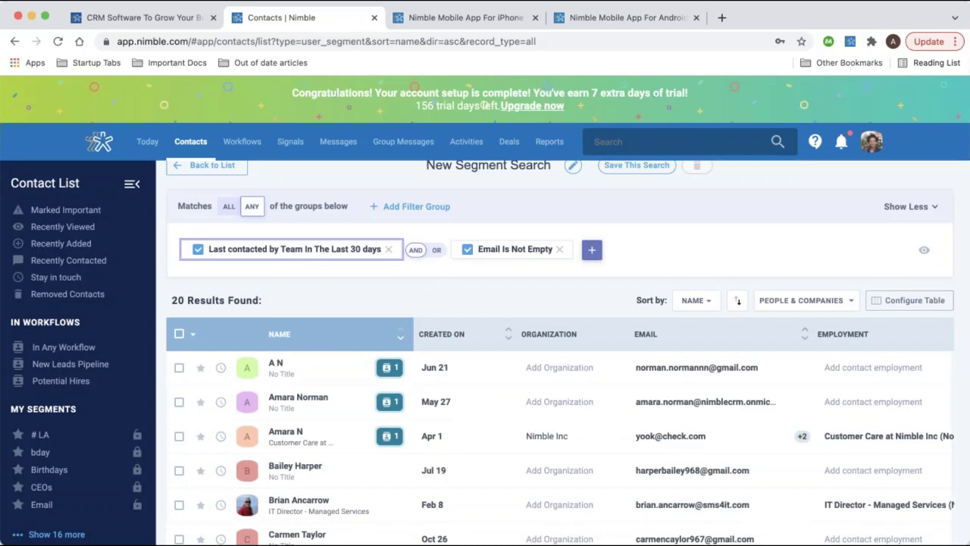
pyautogui.scroll(-4, 350, 327)
pyautogui.scroll(-3, 357, 372)
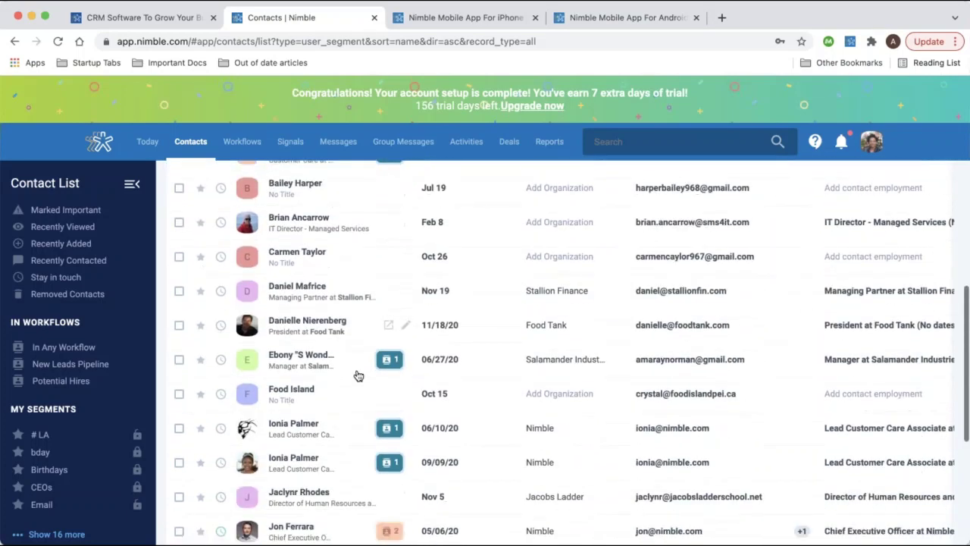
pyautogui.scroll(3, 359, 375)
pyautogui.scroll(3, 357, 374)
pyautogui.click(489, 182)
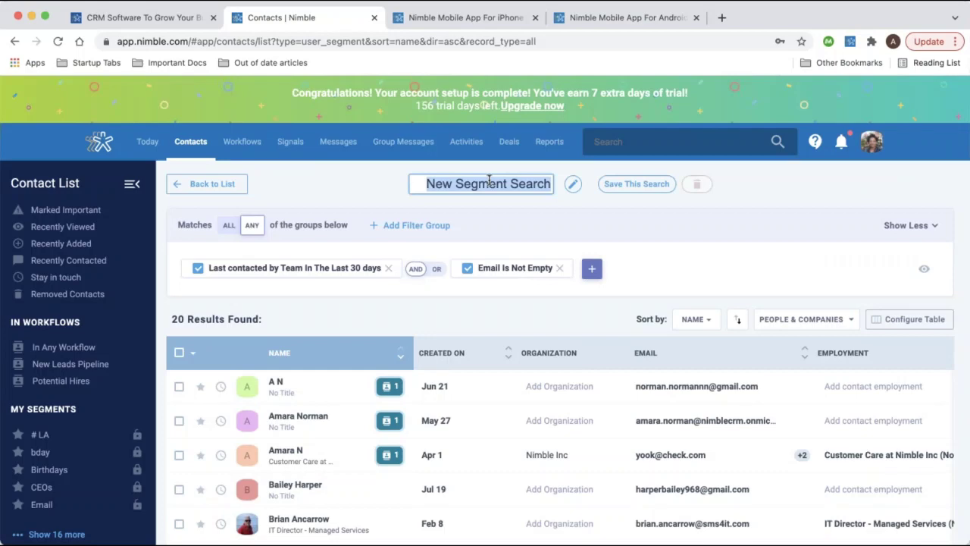
# Select all contacts found by the segment search and start a group message to them
pyautogui.click(179, 353)
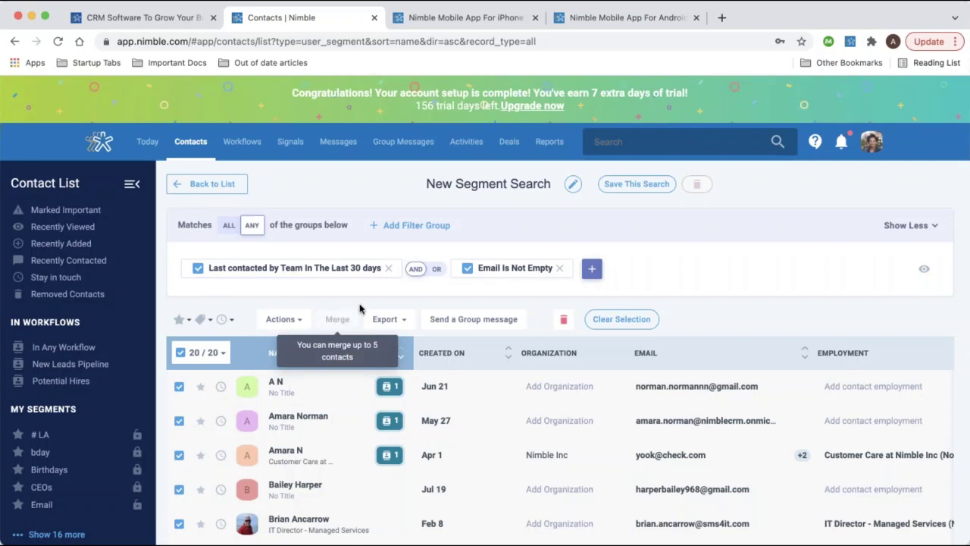
pyautogui.click(401, 320)
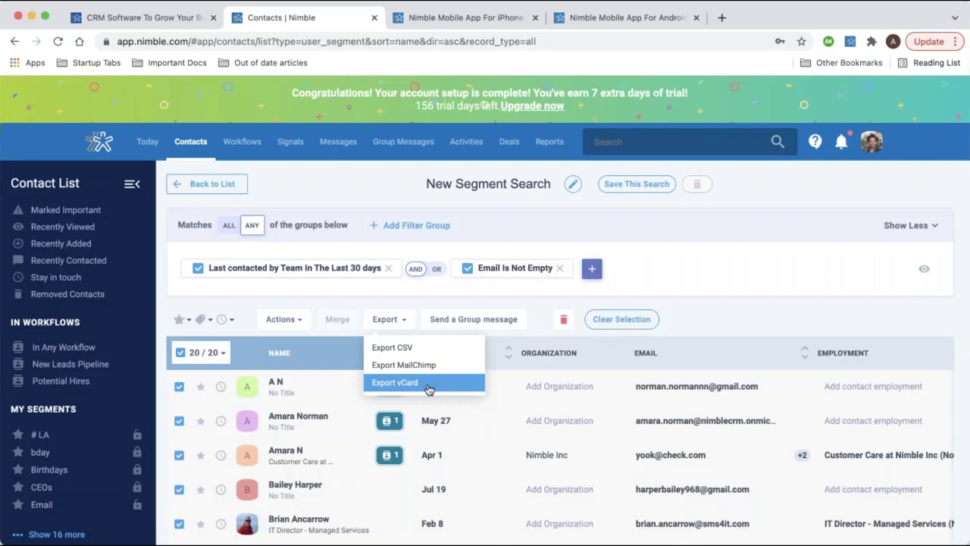
pyautogui.click(519, 296)
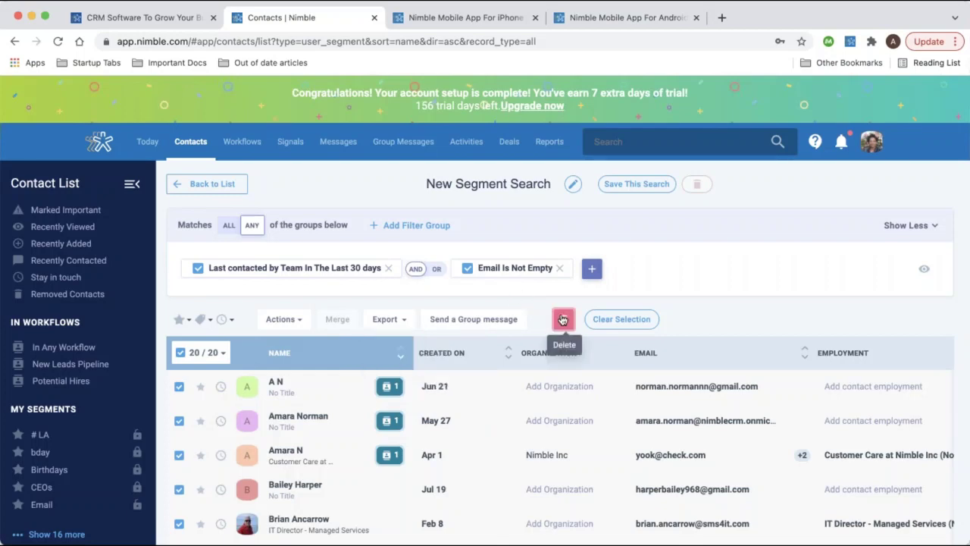
pyautogui.click(473, 322)
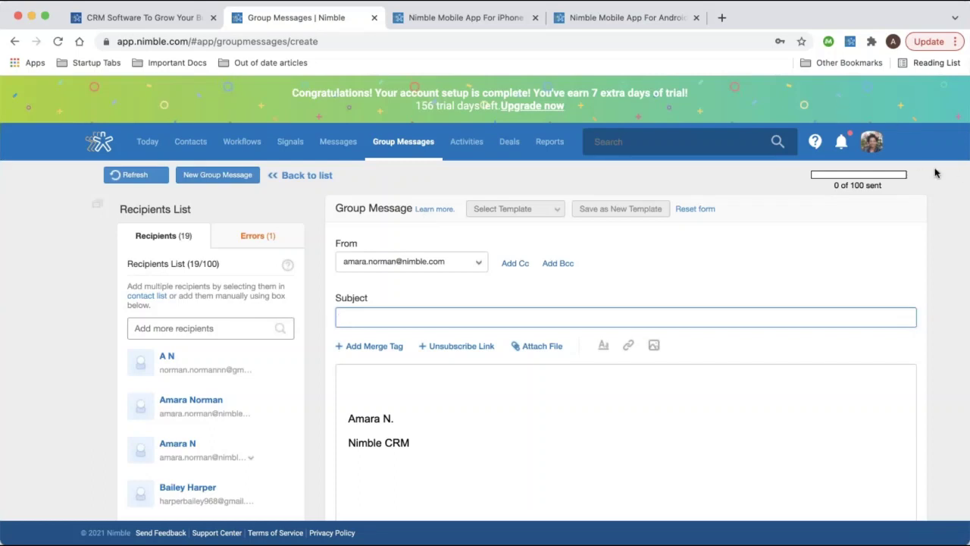
pyautogui.moveTo(890, 190); pyautogui.dragTo(823, 190)
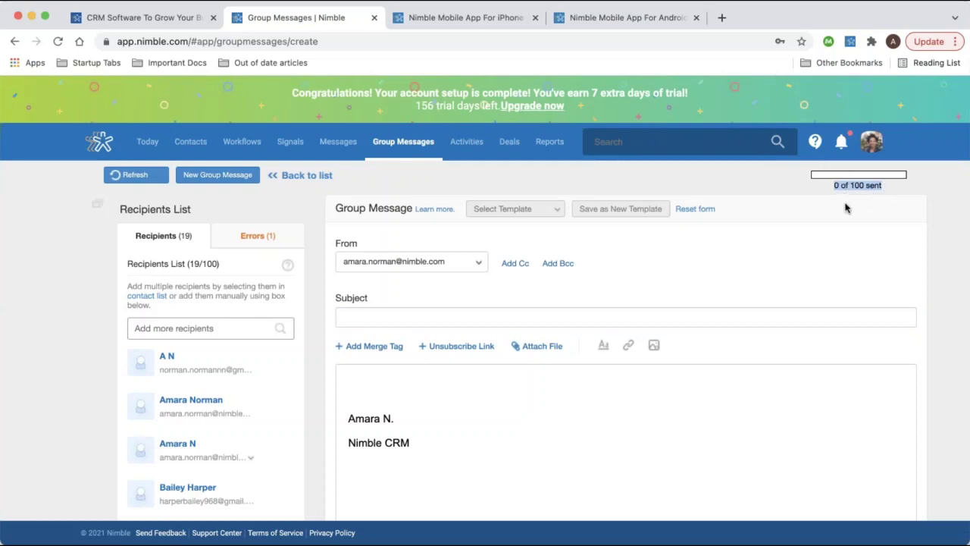
pyautogui.click(772, 308)
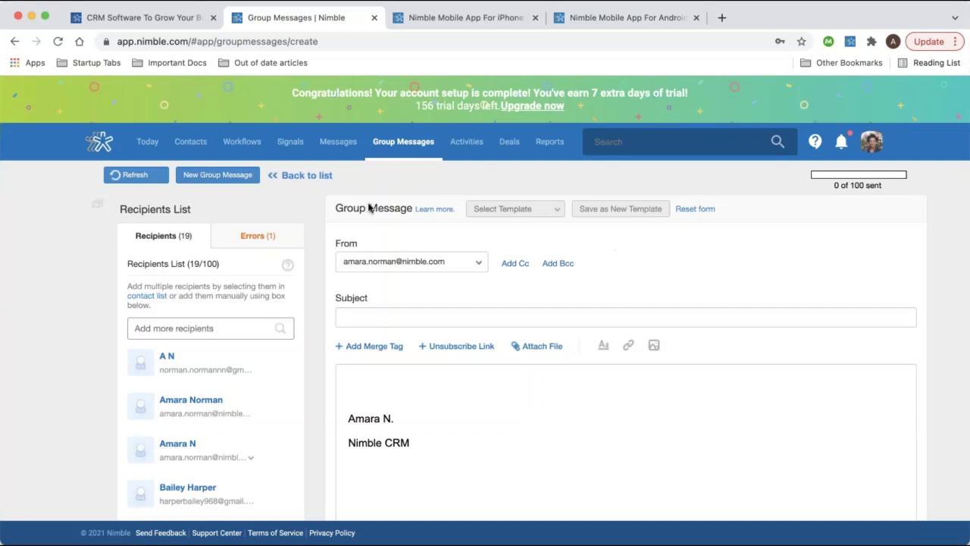
# Begin the group message body with the greeting "Hi" followed by the first-name merge tag
pyautogui.click(404, 381)
pyautogui.write('Hi')
pyautogui.click(379, 346)
pyautogui.click(363, 366)
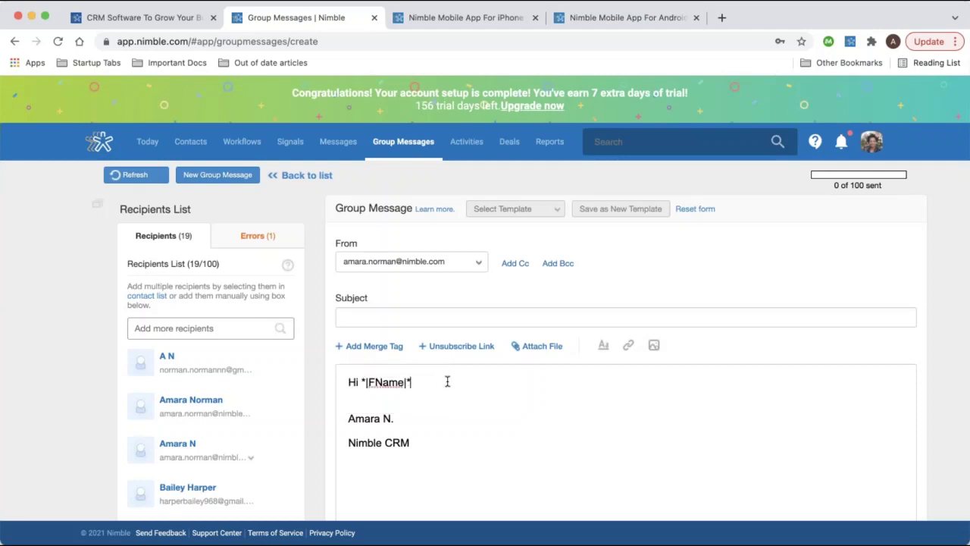
pyautogui.click(348, 382)
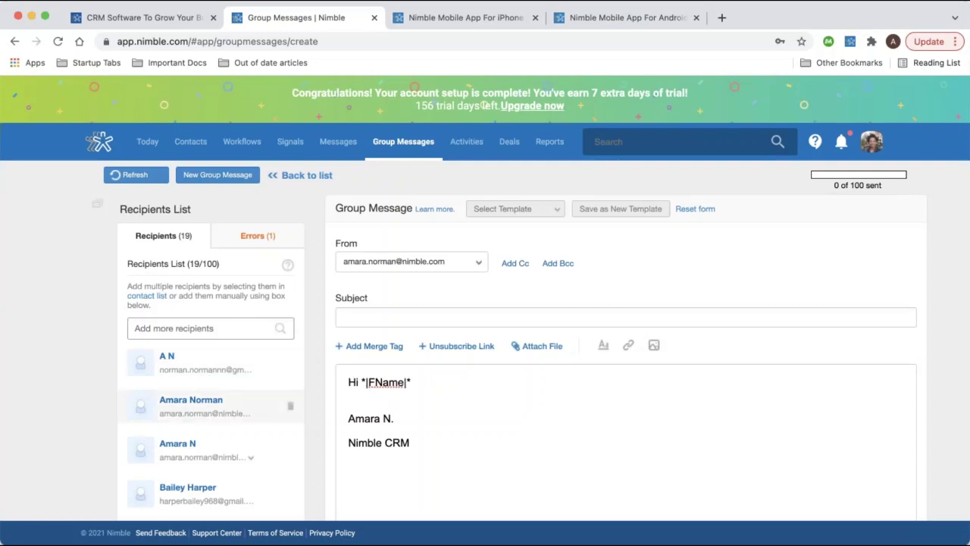
pyautogui.scroll(-3, 189, 417)
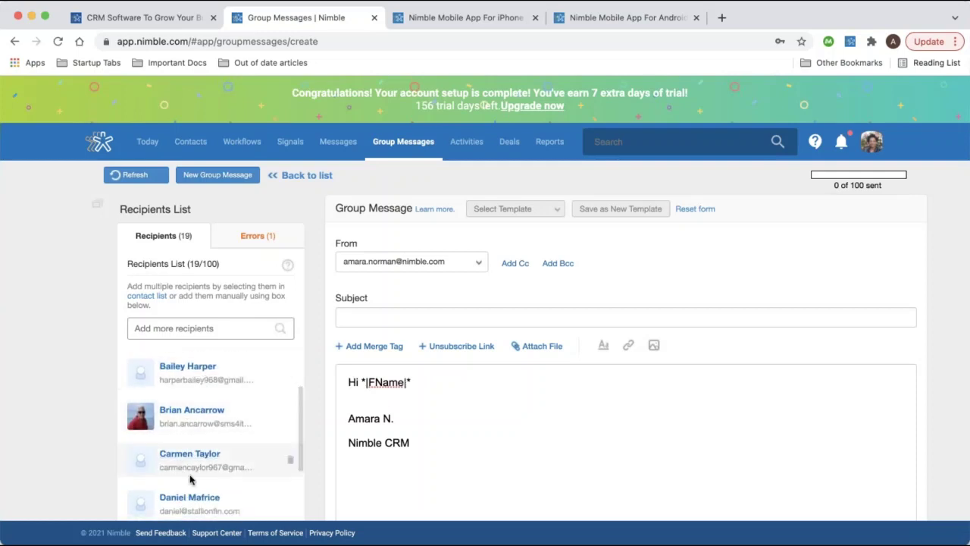
pyautogui.scroll(3, 190, 470)
pyautogui.click(411, 383)
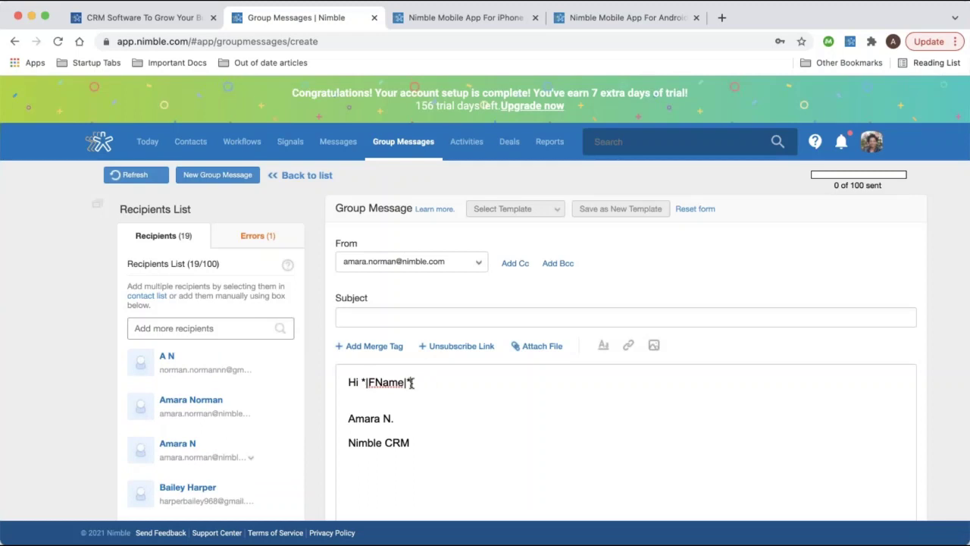
# Insert an unsubscribe link with the text "Click here to unsubscribe" below the message signature
pyautogui.click(485, 455)
pyautogui.press('Return')
pyautogui.click(456, 346)
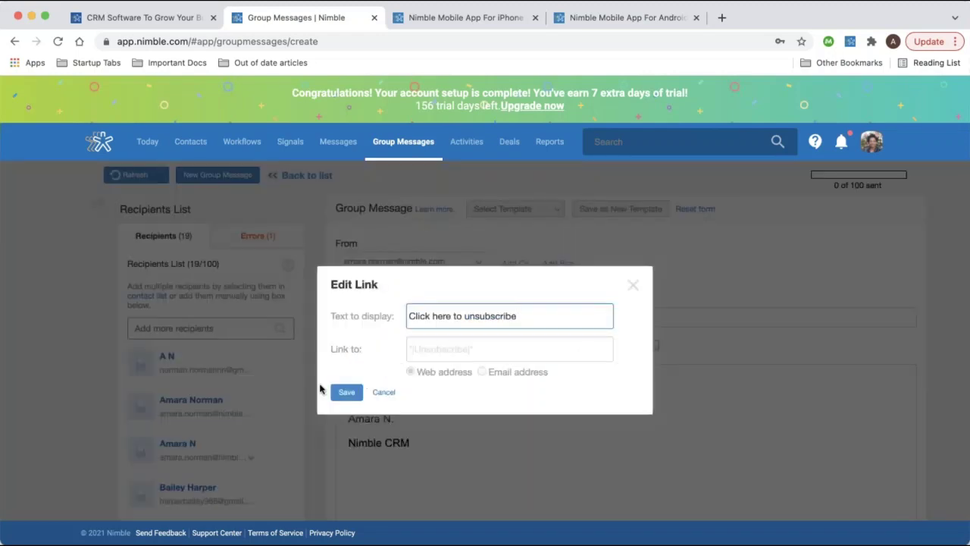
pyautogui.click(345, 392)
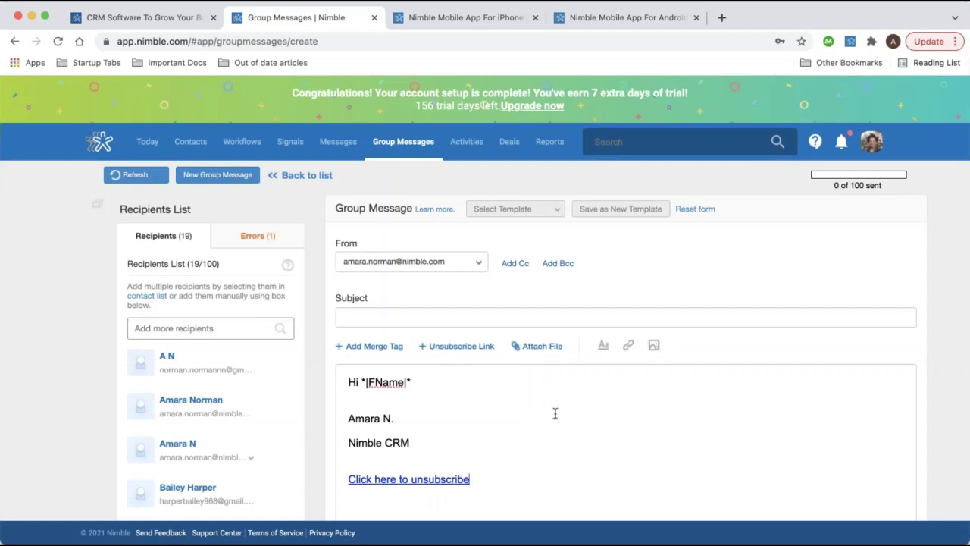
pyautogui.scroll(-2, 553, 411)
pyautogui.scroll(1, 500, 395)
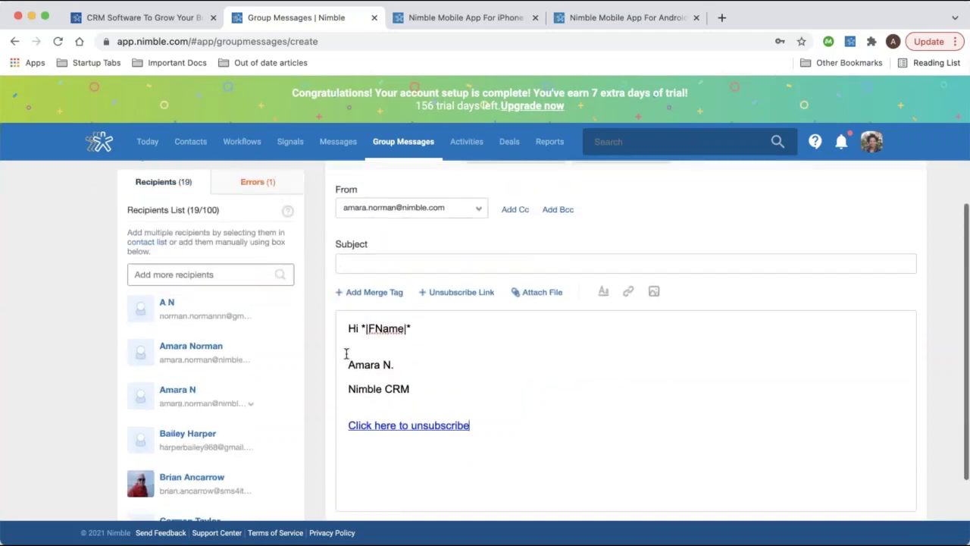
pyautogui.moveTo(411, 389); pyautogui.dragTo(346, 365)
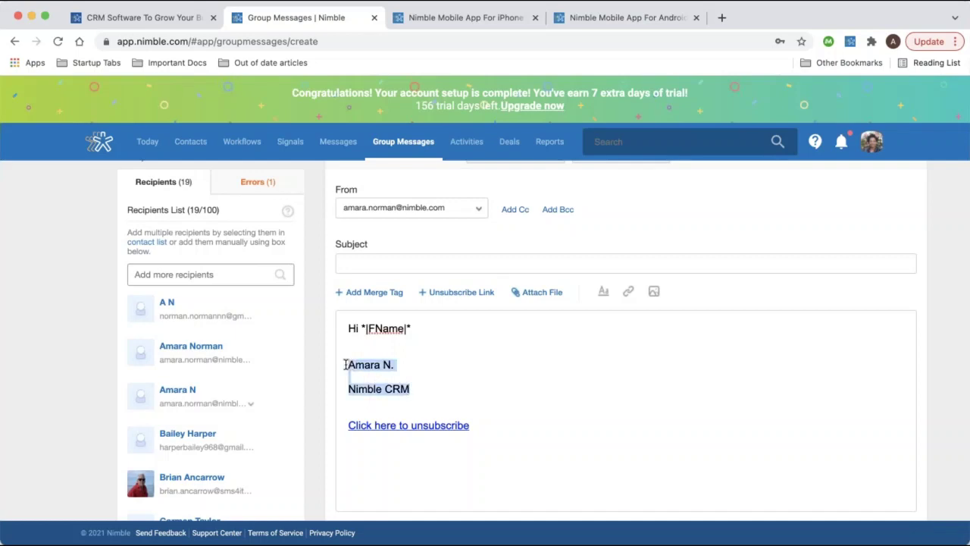
pyautogui.click(502, 377)
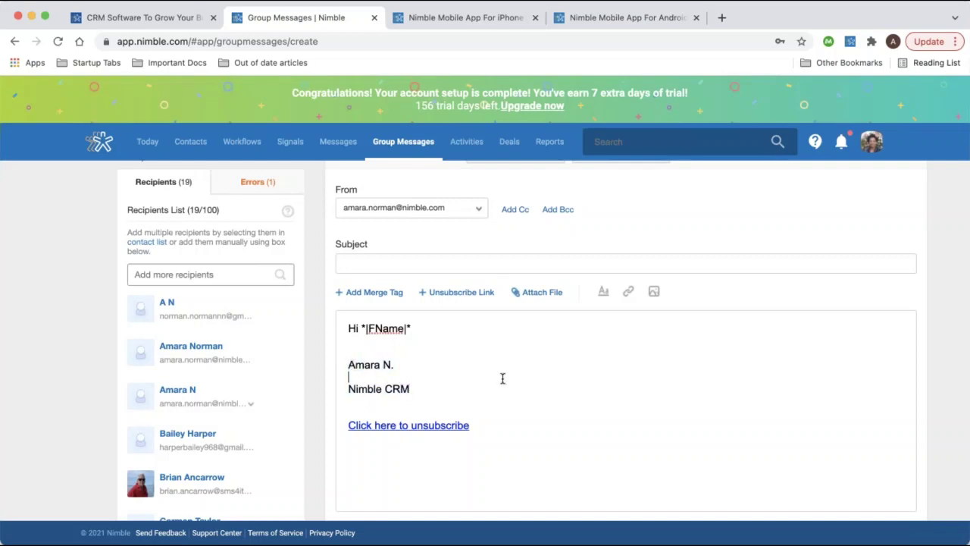
pyautogui.click(872, 141)
pyautogui.scroll(2, 530, 238)
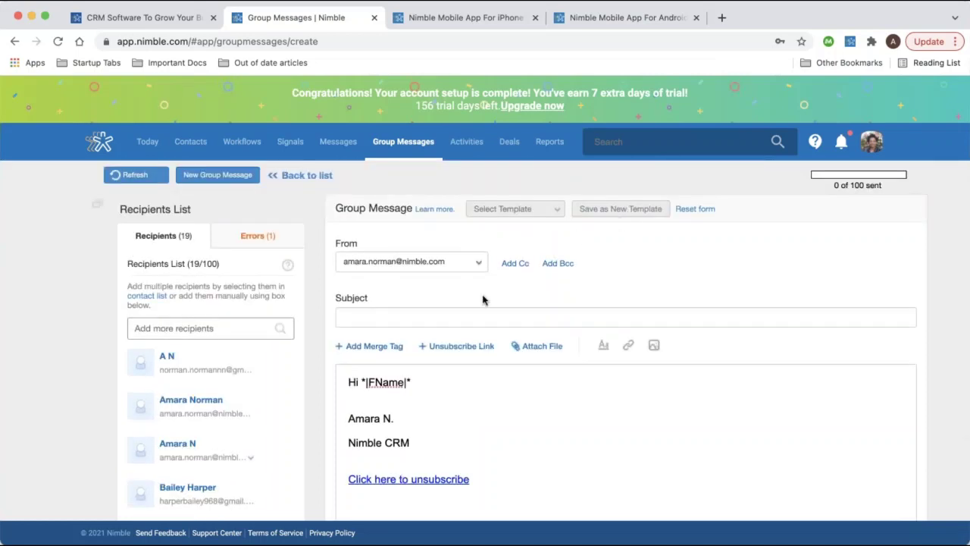
pyautogui.click(606, 209)
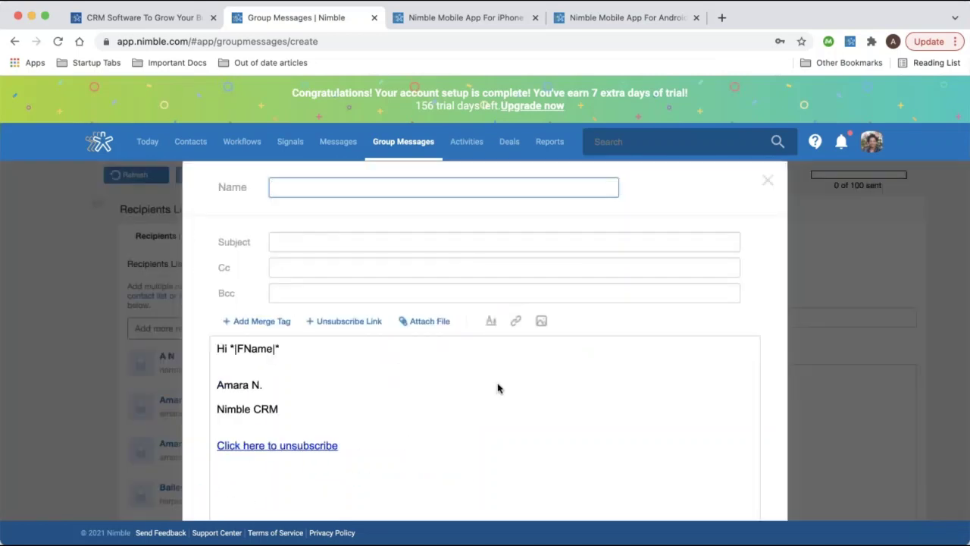
pyautogui.scroll(-2, 498, 387)
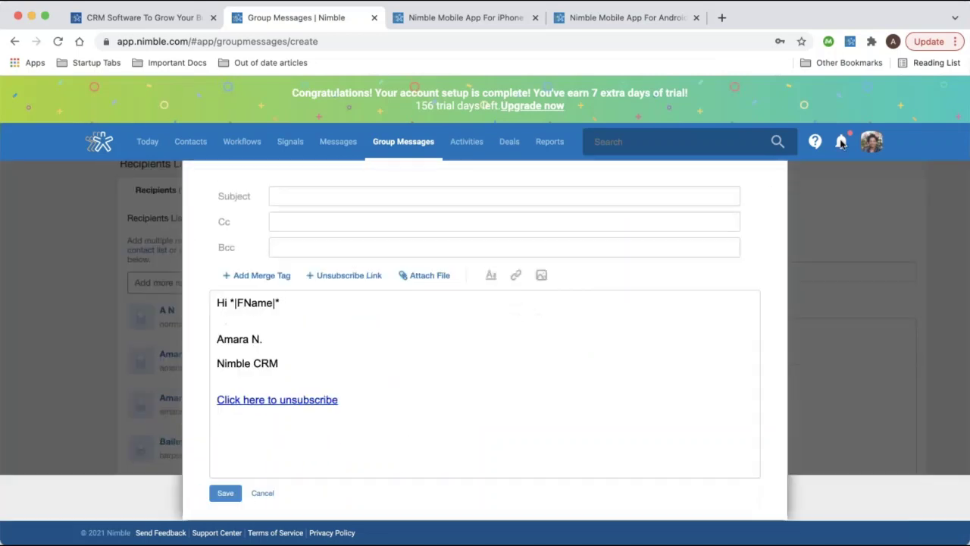
pyautogui.click(261, 494)
# Apply the saved "friendly" template to the group message, overwriting its current content
pyautogui.click(506, 209)
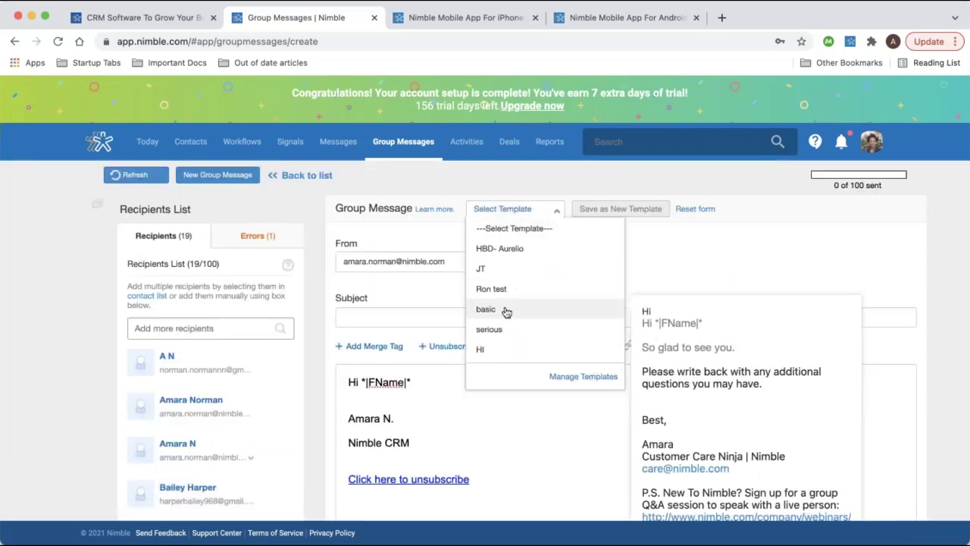
pyautogui.scroll(-3, 506, 312)
pyautogui.click(490, 350)
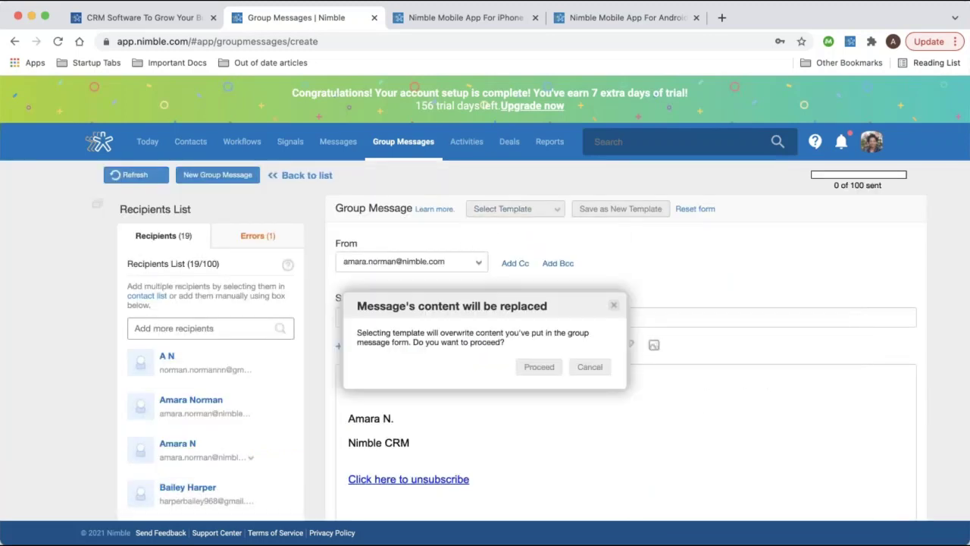
pyautogui.click(539, 367)
pyautogui.scroll(-2, 372, 409)
pyautogui.scroll(2, 372, 412)
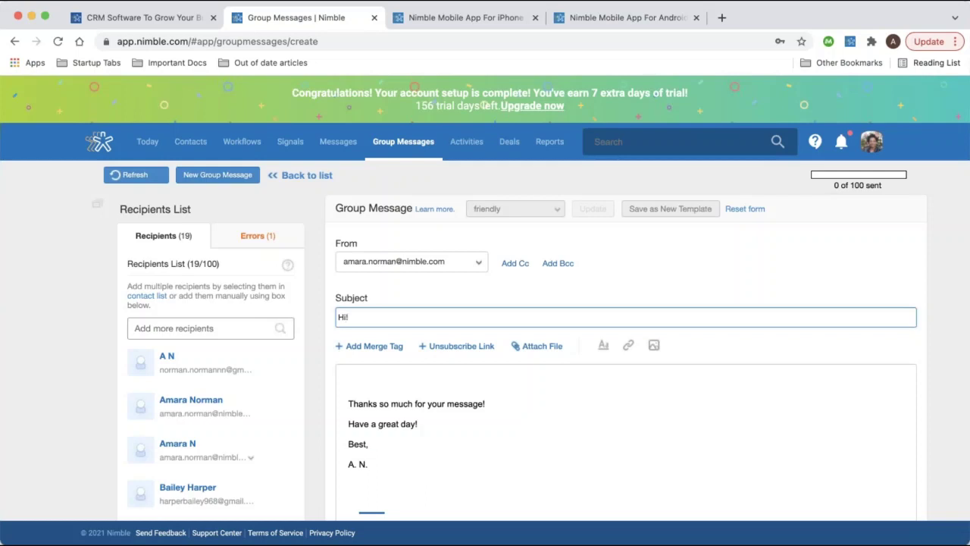
pyautogui.scroll(-1, 483, 105)
pyautogui.scroll(-2, 422, 391)
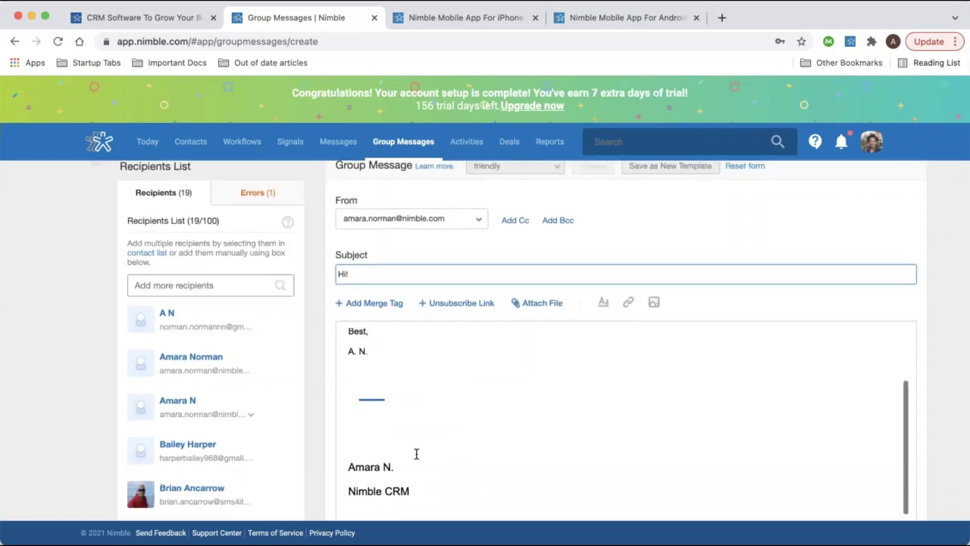
pyautogui.scroll(-2, 416, 453)
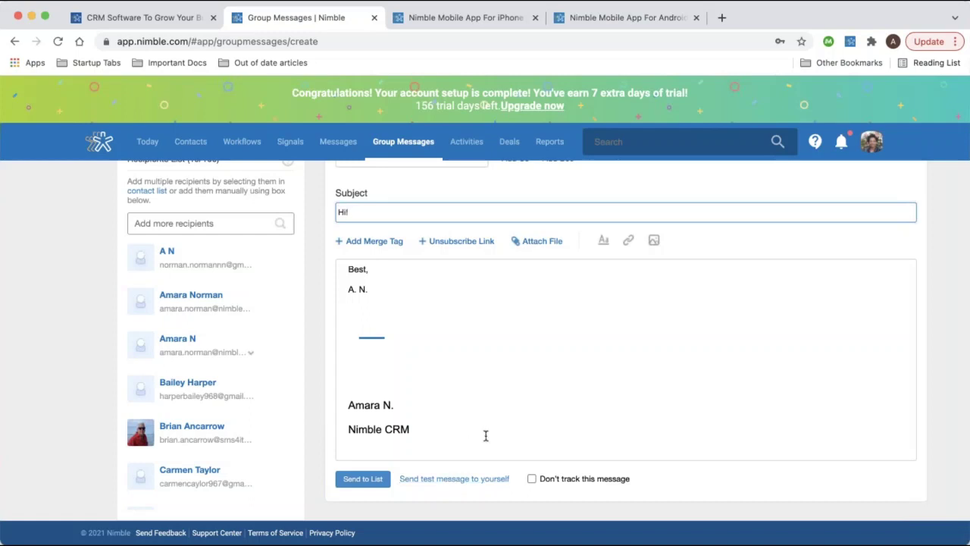
pyautogui.scroll(5, 455, 307)
# Return to the group messages list and open the statistics of the "Thread Test" message
pyautogui.click(314, 175)
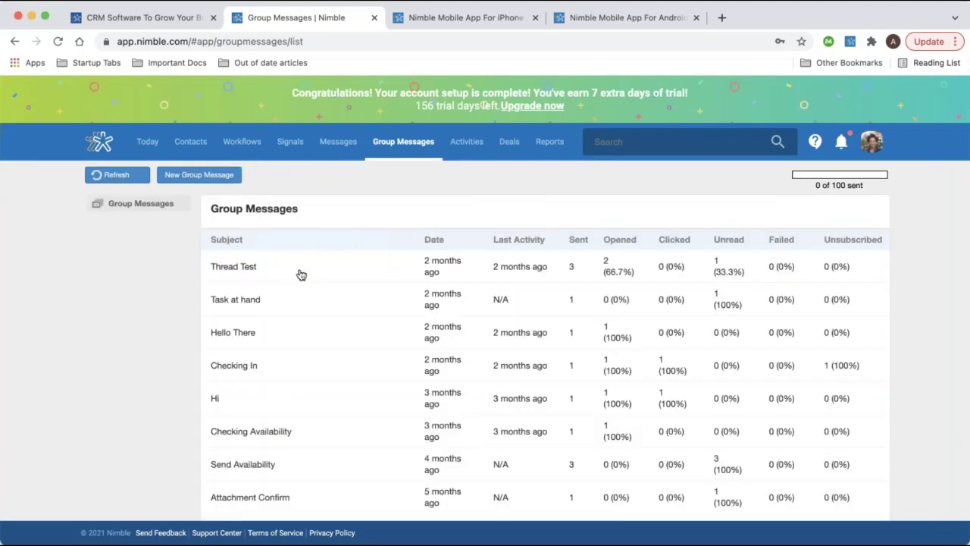
pyautogui.click(300, 274)
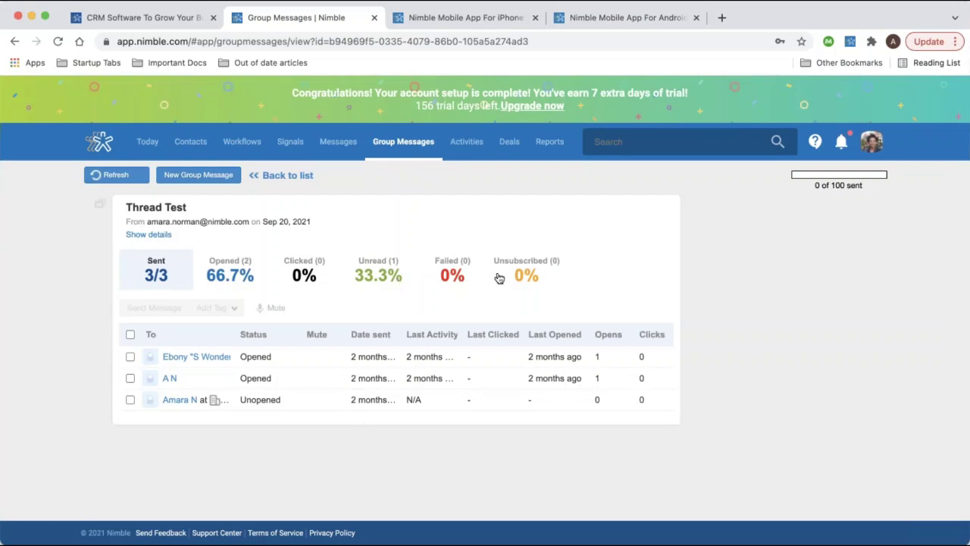
# Check the tag form for all recipients of the Thread Test message, and filter the recipient list to unread
pyautogui.click(130, 334)
pyautogui.click(224, 308)
pyautogui.click(224, 352)
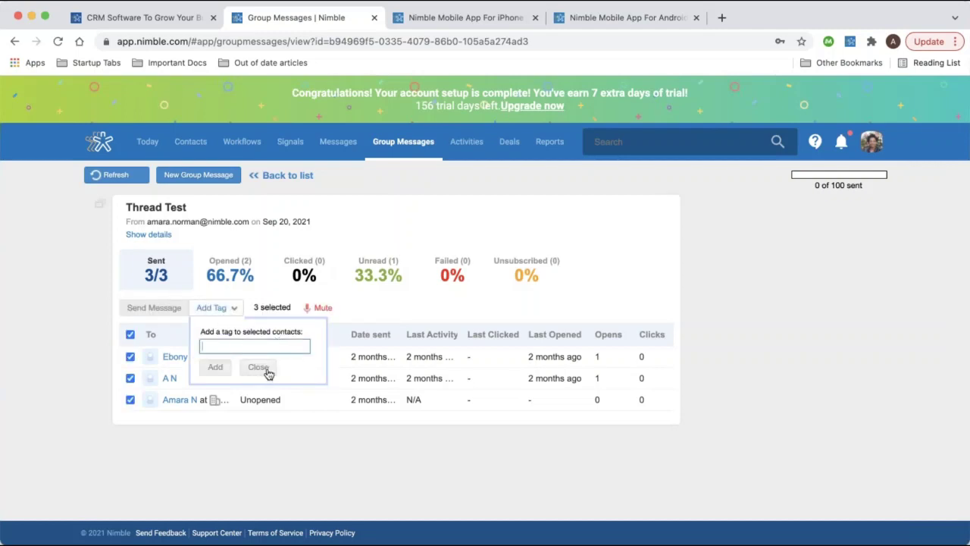
pyautogui.click(261, 368)
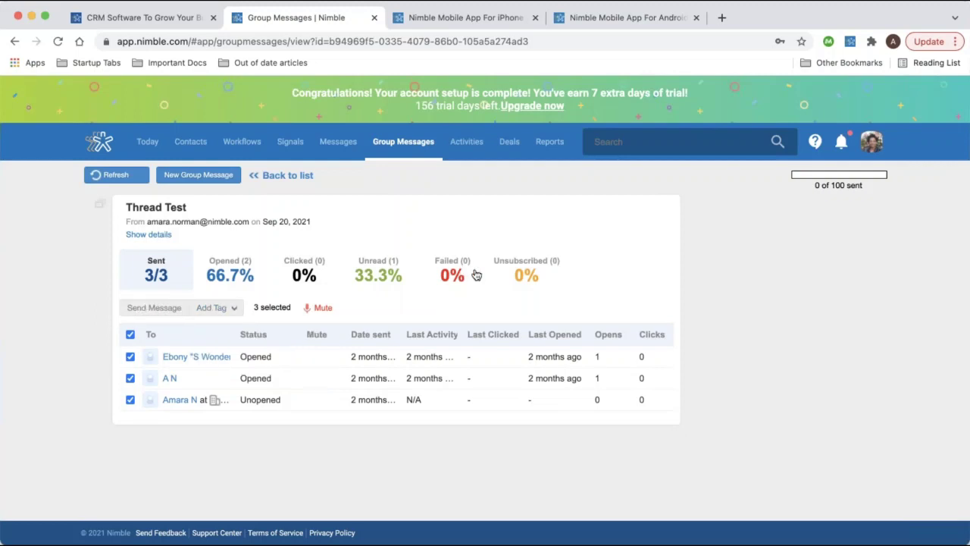
pyautogui.click(377, 266)
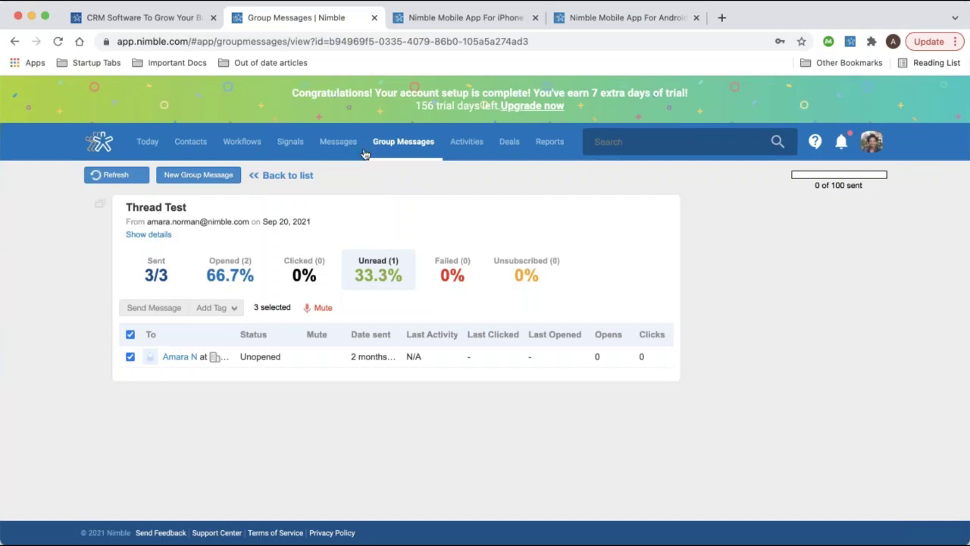
# Open the Activities calendar
pyautogui.click(469, 142)
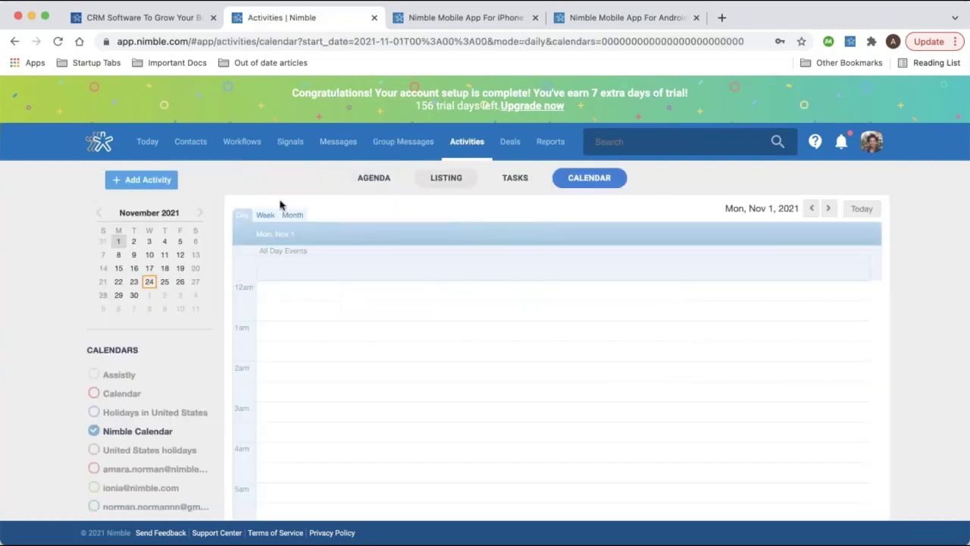
# Open the activities agenda starting at November 22, 2021 and check its activity filters and calendar list
pyautogui.click(377, 177)
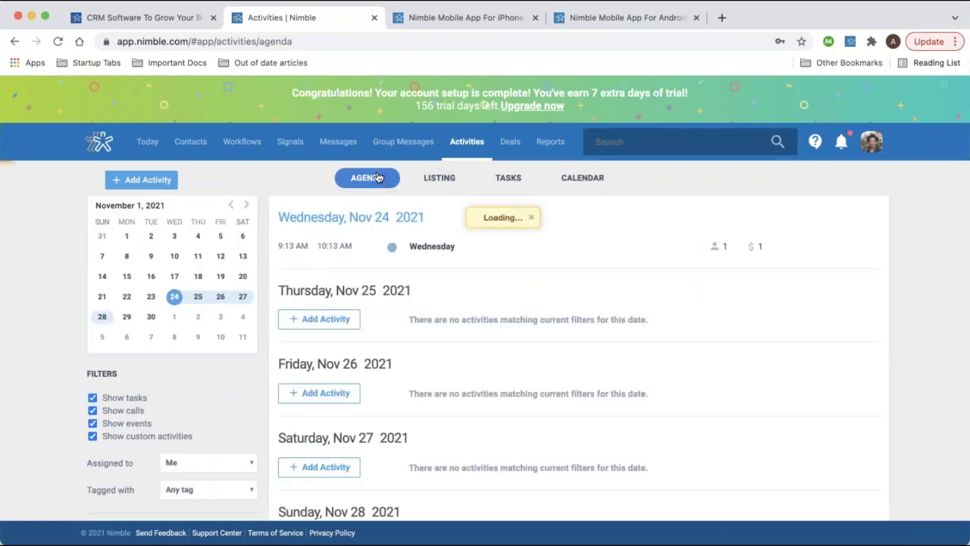
pyautogui.click(126, 297)
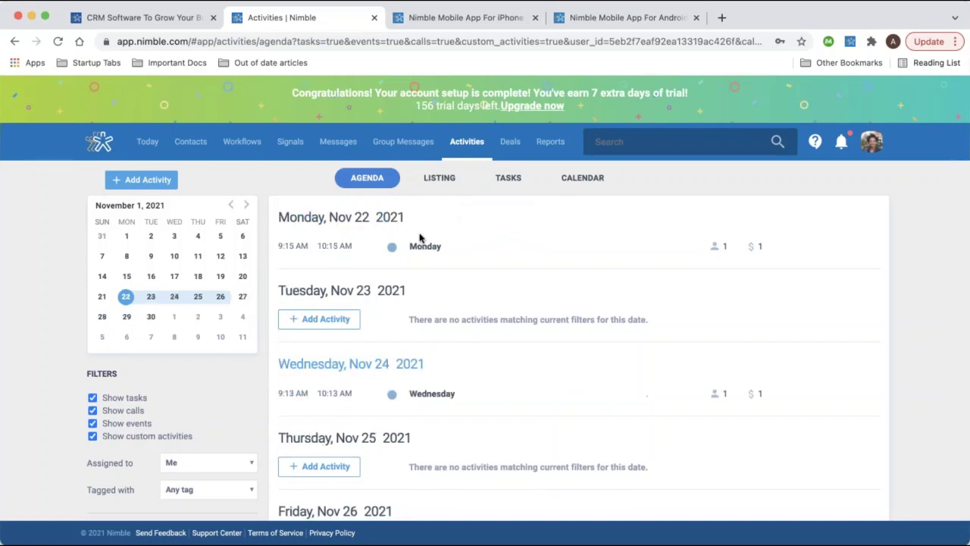
pyautogui.scroll(-1, 104, 364)
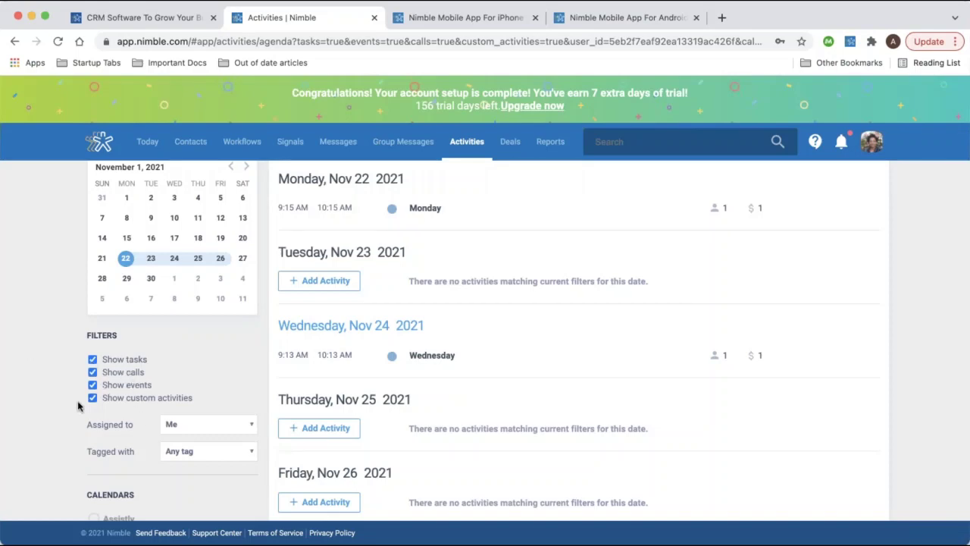
pyautogui.scroll(-3, 88, 377)
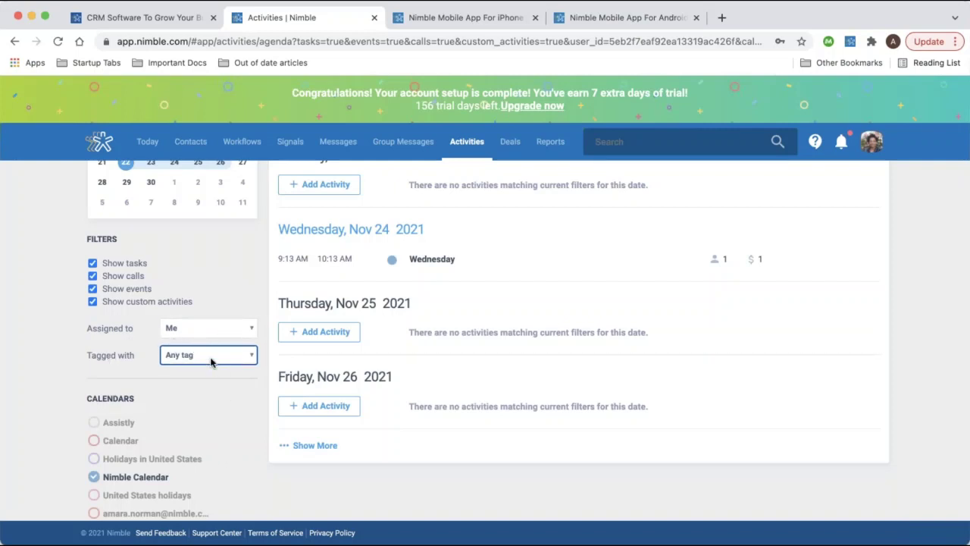
pyautogui.scroll(-1, 182, 359)
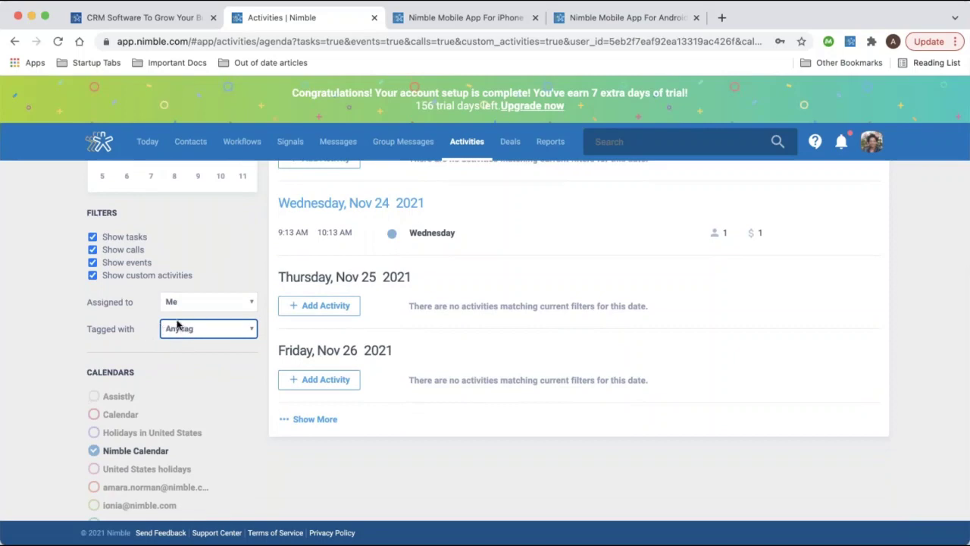
pyautogui.scroll(-1, 113, 390)
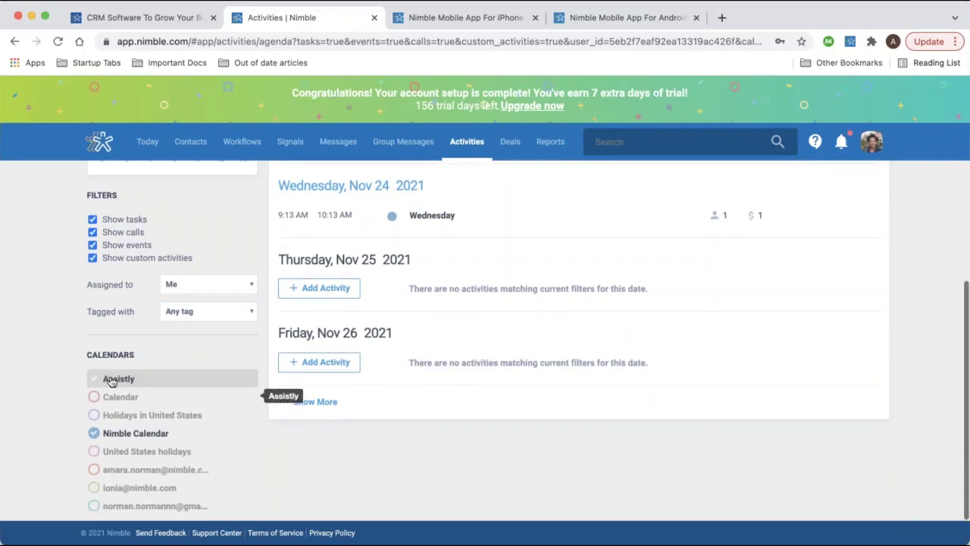
# Show the Assistly, Calendar and Holidays in United States calendars in the agenda, and hide them again
pyautogui.click(110, 397)
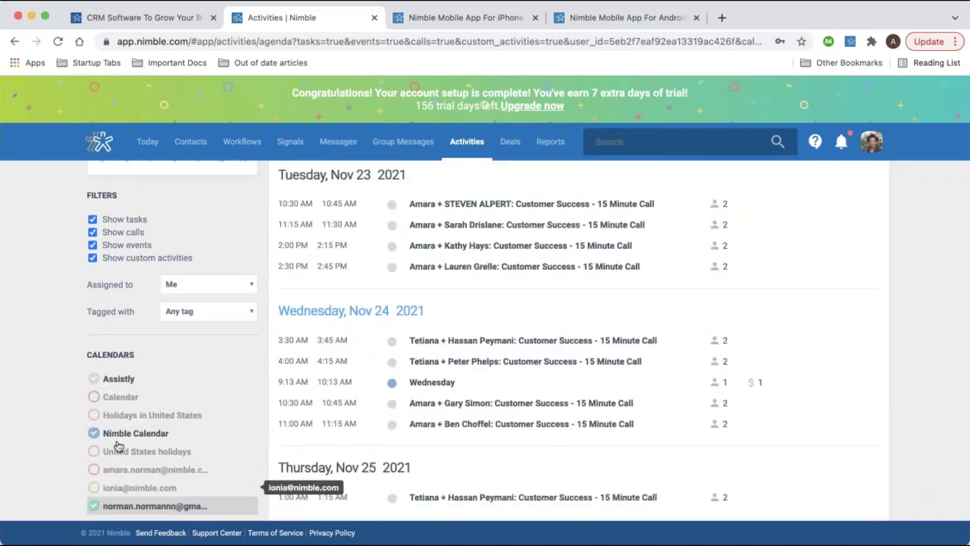
pyautogui.click(93, 414)
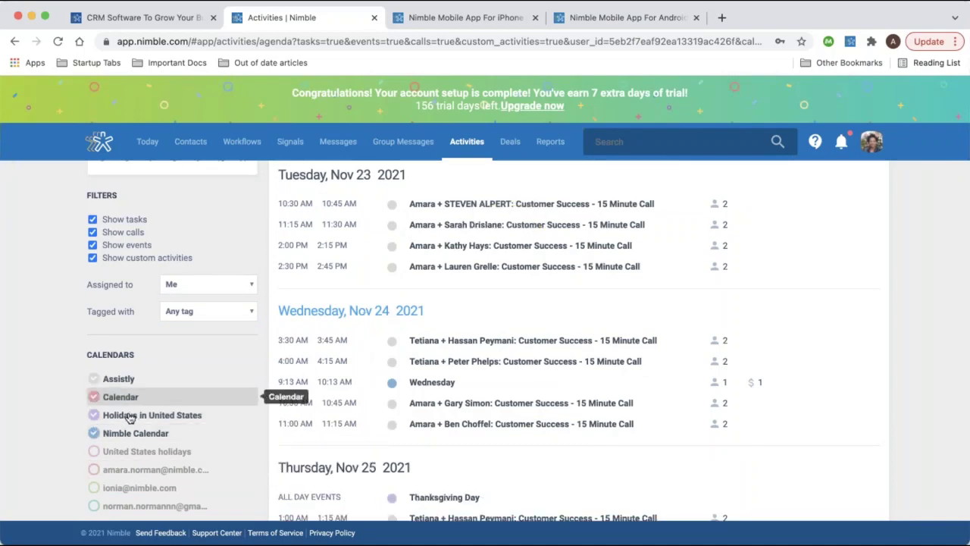
pyautogui.click(254, 414)
pyautogui.click(113, 379)
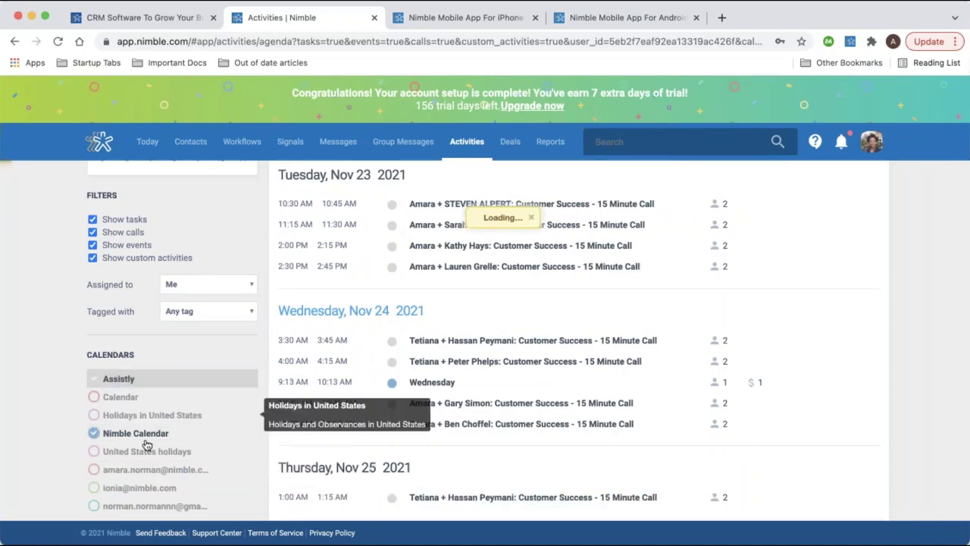
# Open the activities list and check the filter options of the Related Contacts and Status columns
pyautogui.scroll(3, 151, 381)
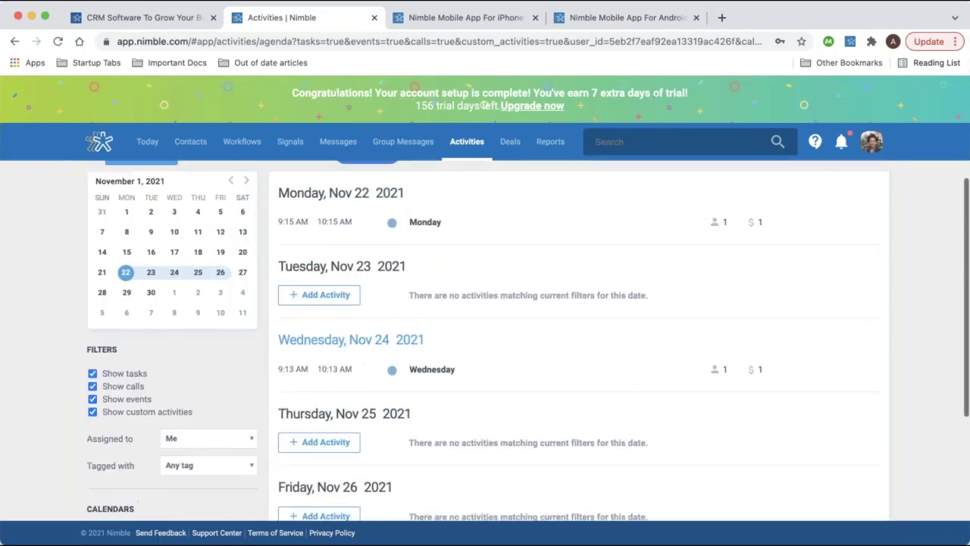
pyautogui.click(448, 179)
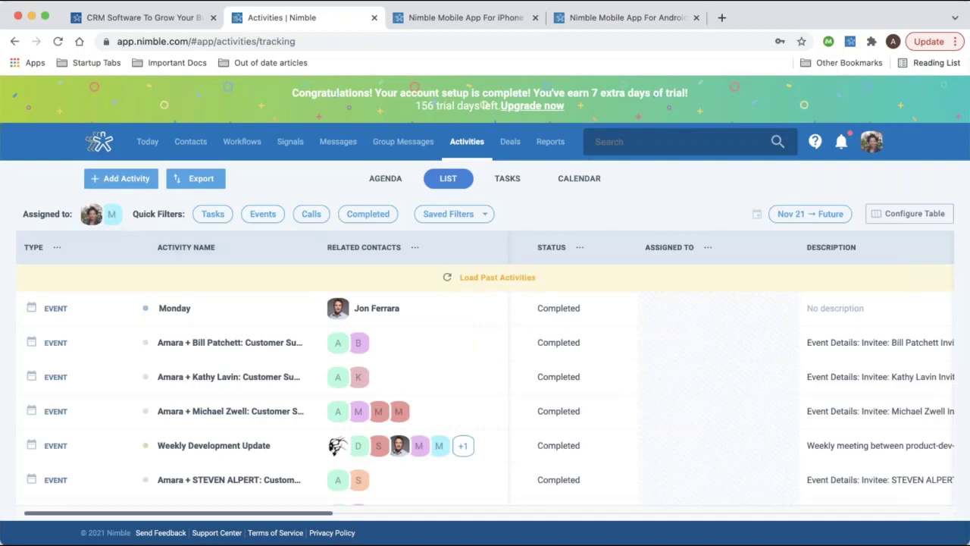
pyautogui.click(414, 247)
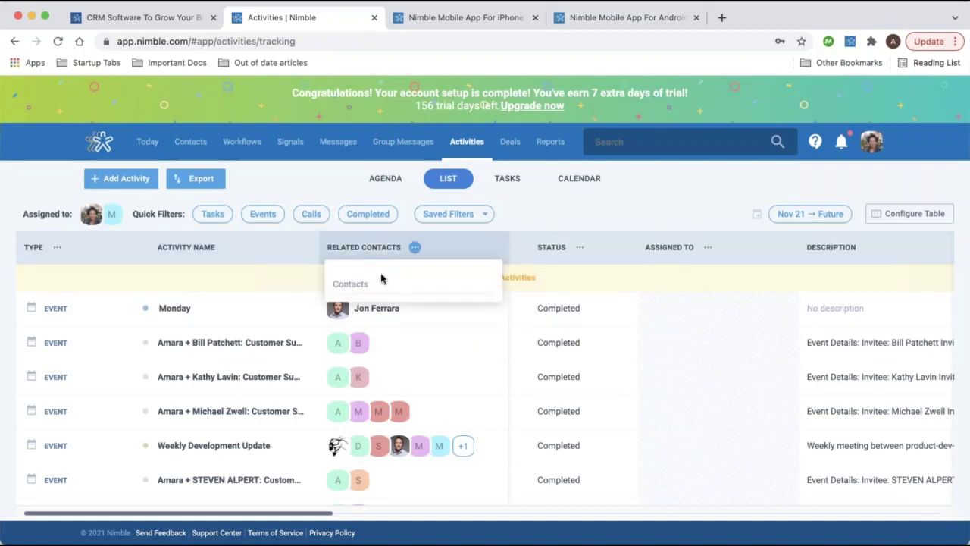
pyautogui.click(384, 287)
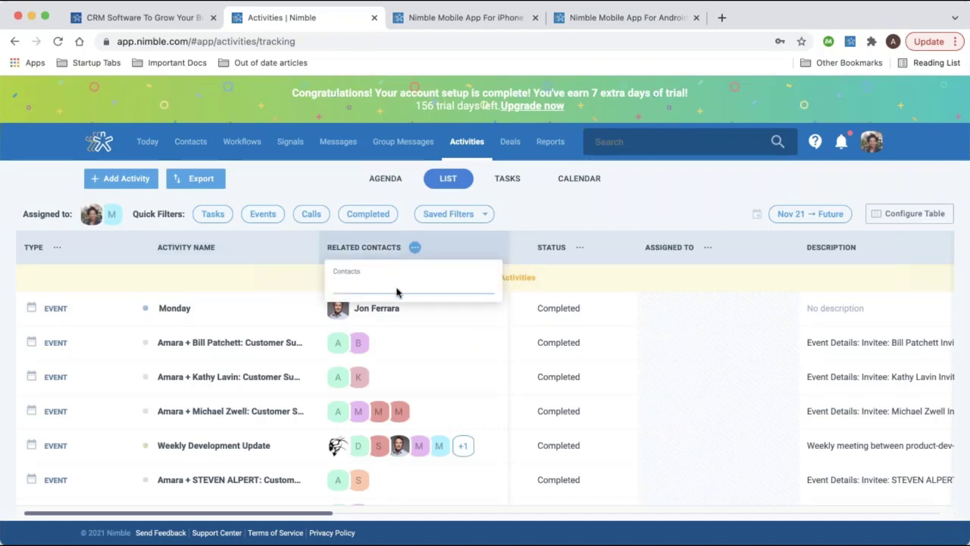
pyautogui.click(579, 248)
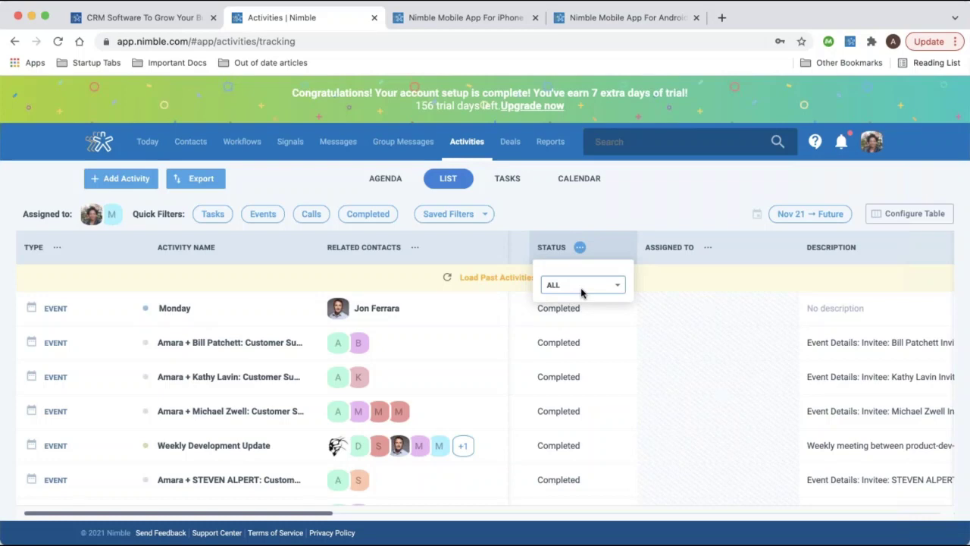
pyautogui.click(541, 212)
# Check the quick filters and the export options for activities, and close the export form without exporting
pyautogui.click(222, 218)
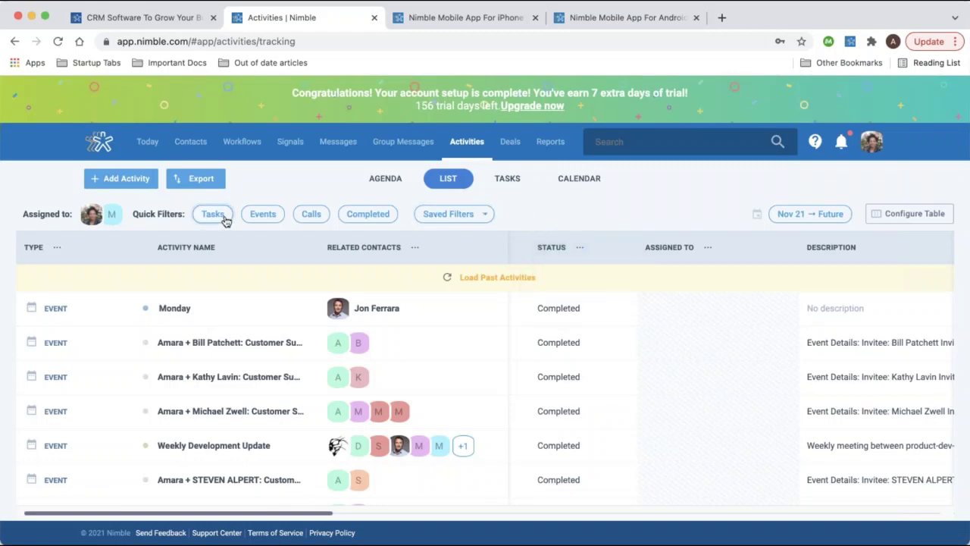
pyautogui.click(86, 214)
pyautogui.click(610, 213)
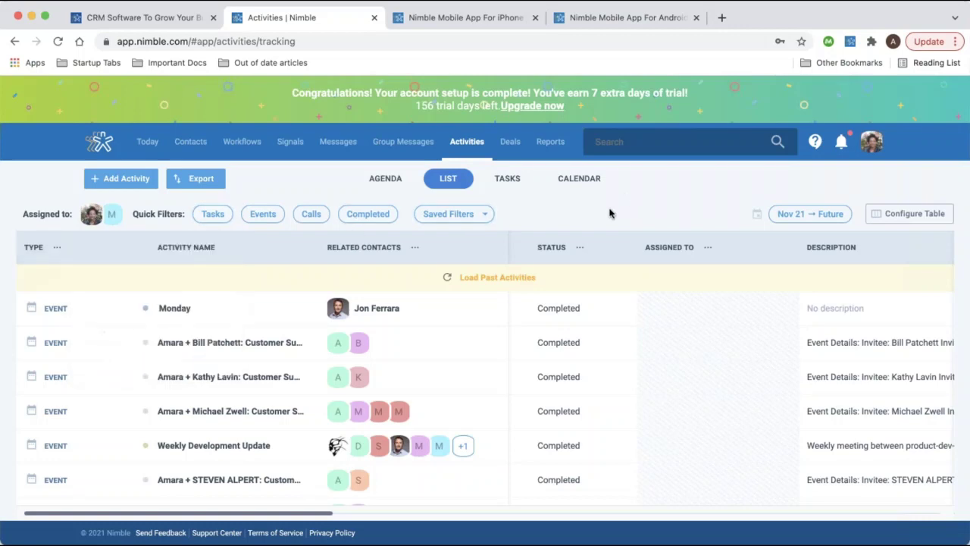
pyautogui.click(200, 179)
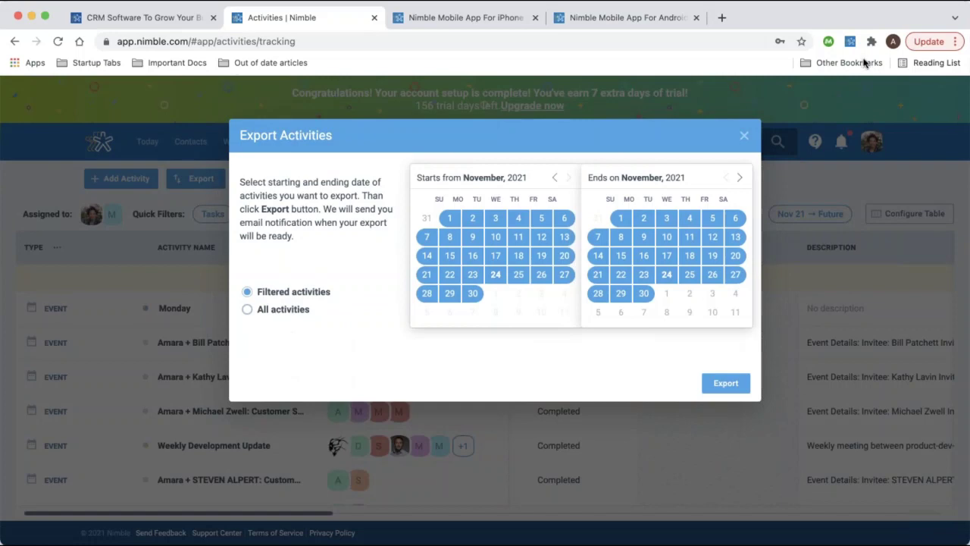
pyautogui.click(742, 135)
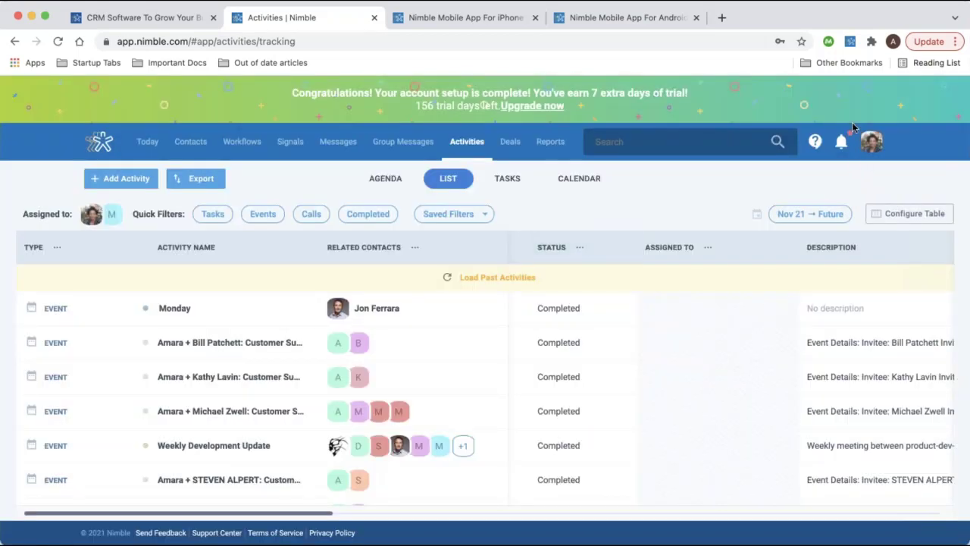
# Open the New Leads Pipeline workflow and move the contact in Reviewed Leads to the Attempting Contact stage
pyautogui.click(237, 145)
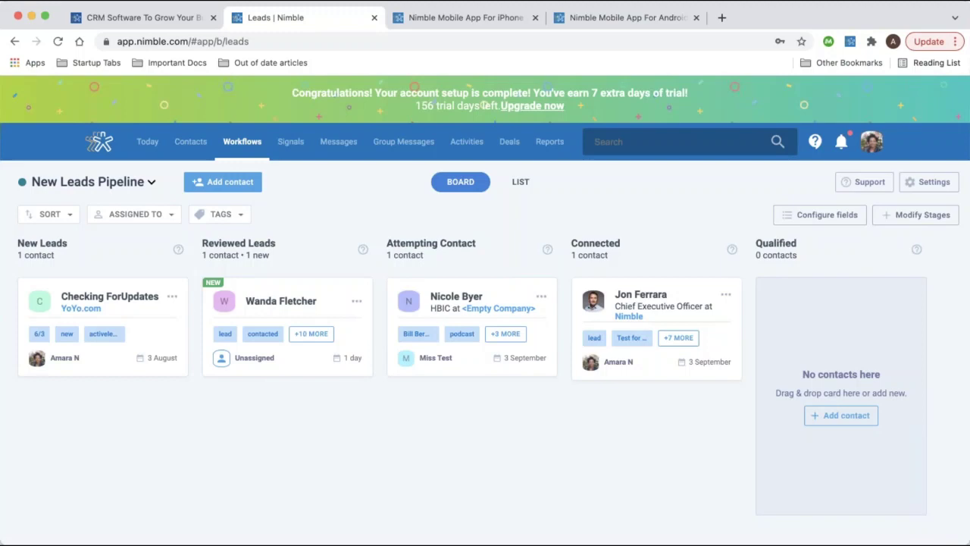
pyautogui.moveTo(297, 284); pyautogui.dragTo(443, 409)
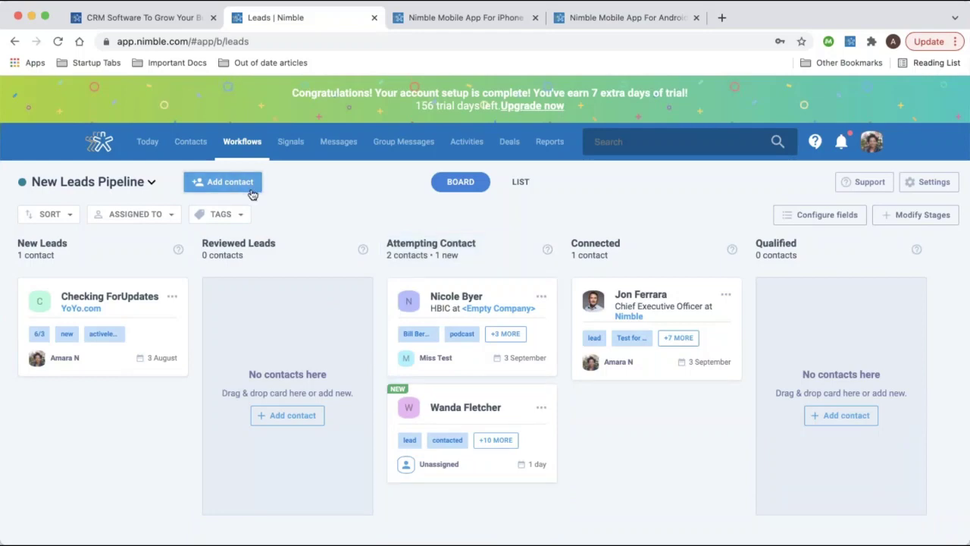
# Search existing contacts by first name for the pipeline, look at the new person form, and close it unsaved
pyautogui.click(212, 188)
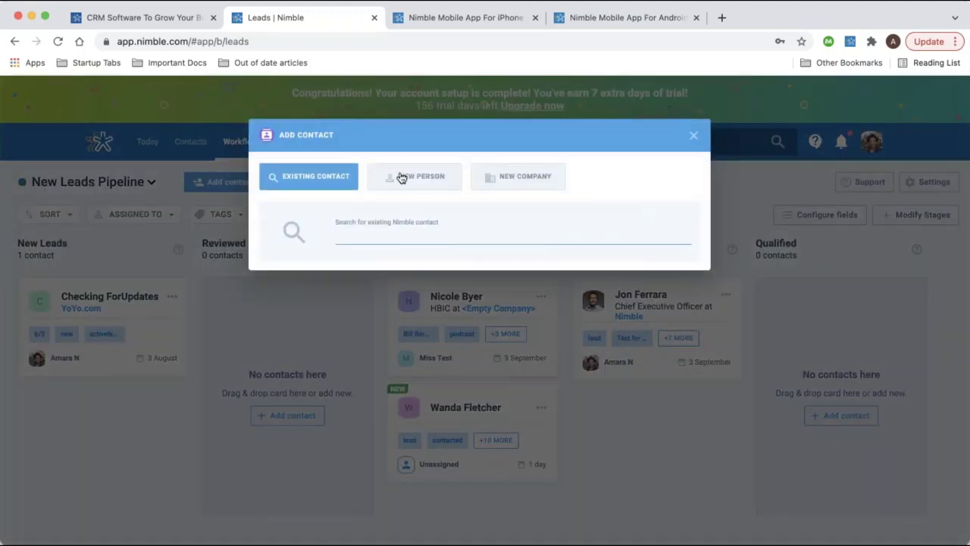
pyautogui.write('carmen')
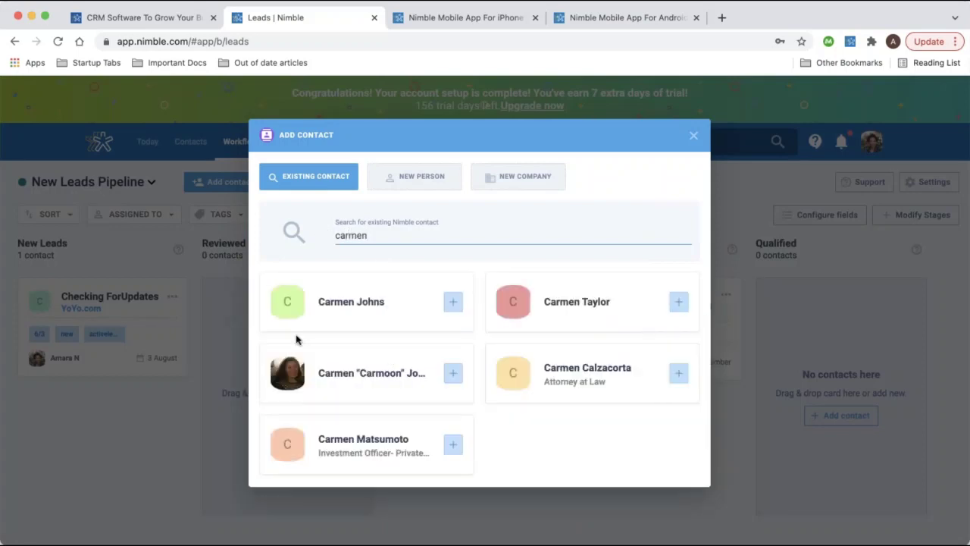
pyautogui.click(431, 180)
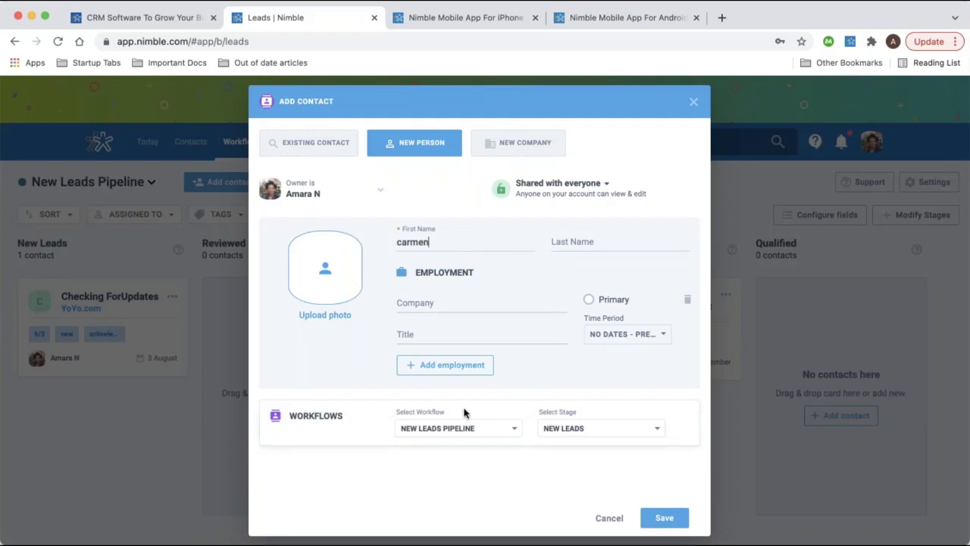
pyautogui.click(693, 102)
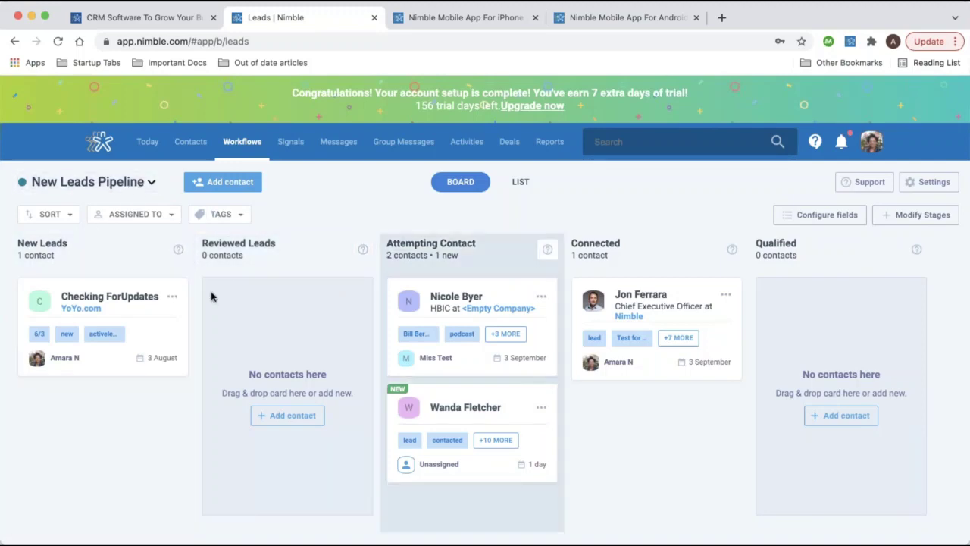
# Look at the workflow templates for a new workflow, including Business Development and the stages and fields of Job Search
pyautogui.click(153, 185)
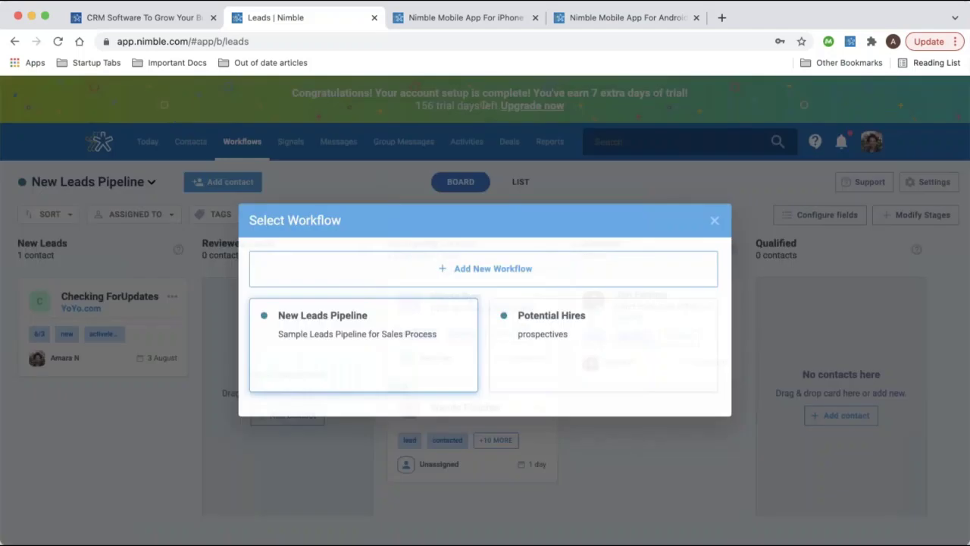
pyautogui.click(485, 282)
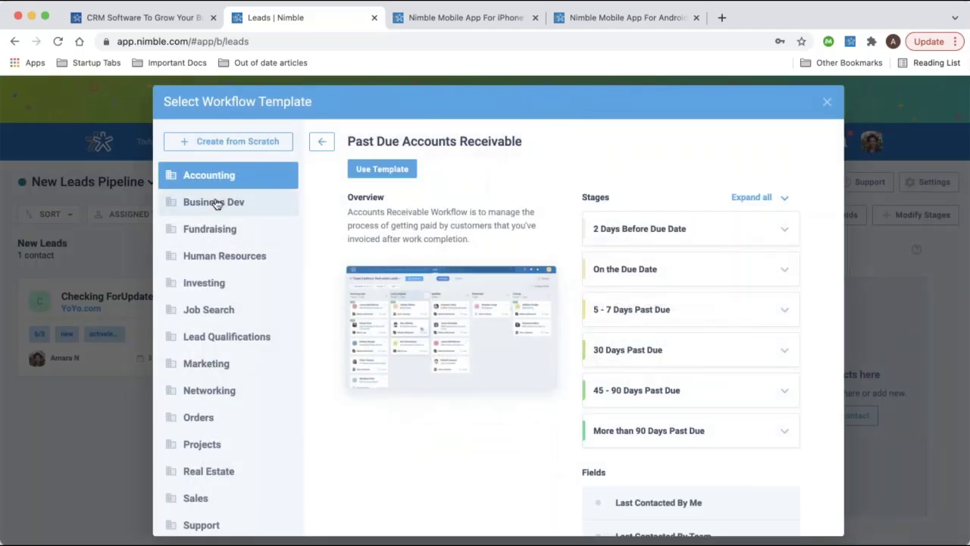
pyautogui.click(217, 203)
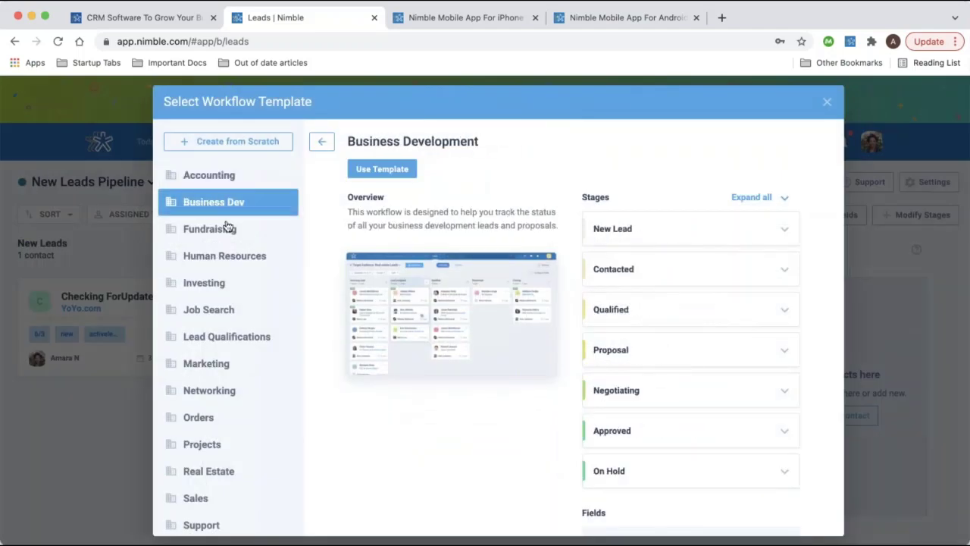
pyautogui.click(222, 310)
pyautogui.scroll(-3, 677, 316)
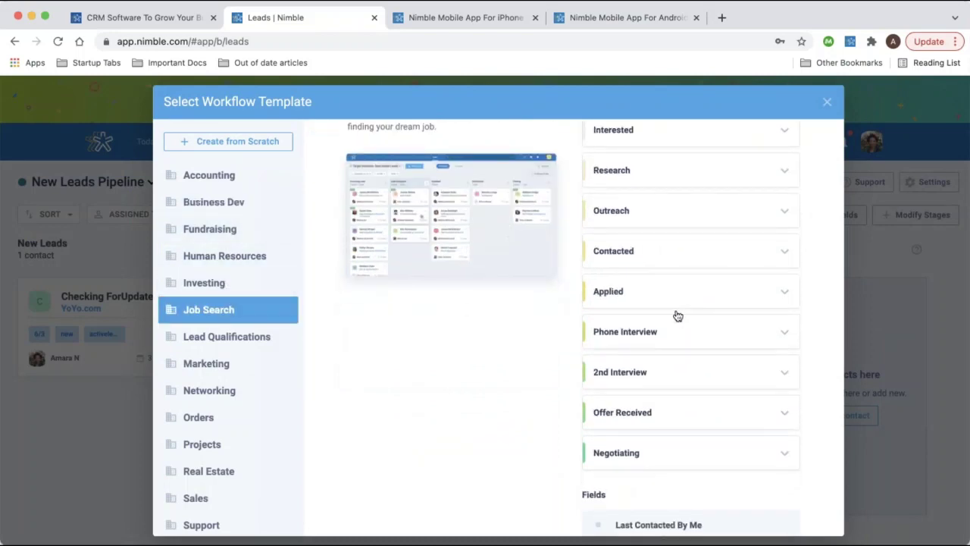
pyautogui.scroll(3, 677, 316)
pyautogui.scroll(-3, 630, 215)
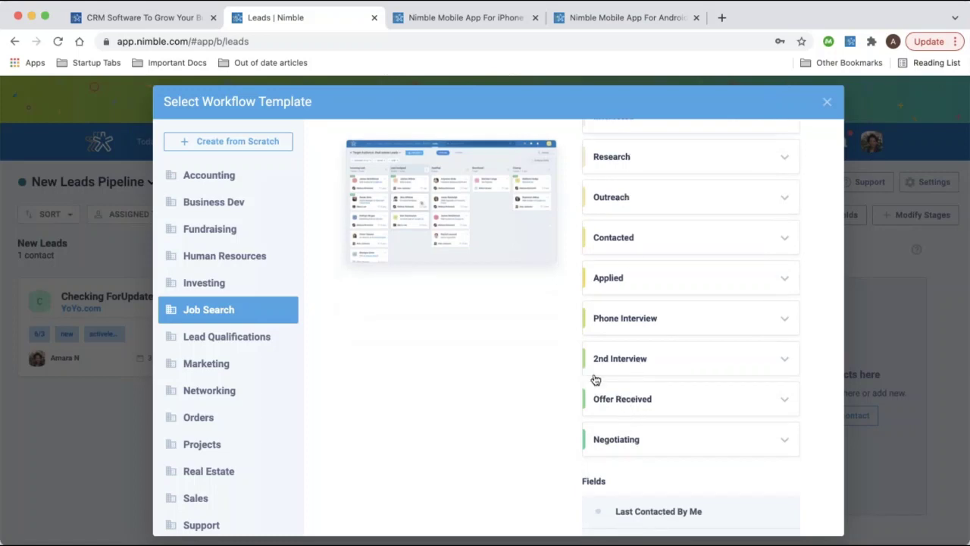
pyautogui.scroll(-5, 602, 364)
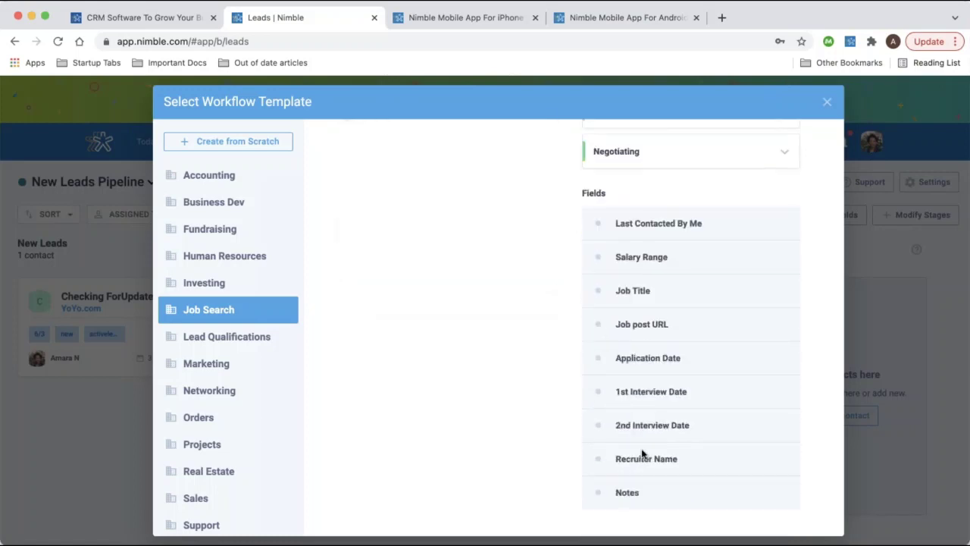
# Look at the Projects and Real Estate workflow templates, and leave the template selection without creating a workflow
pyautogui.click(221, 446)
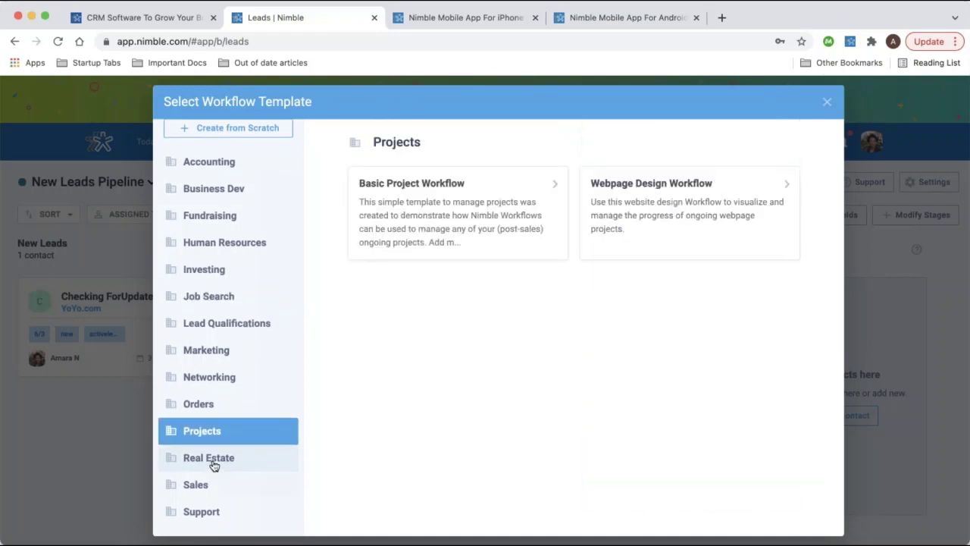
pyautogui.click(214, 470)
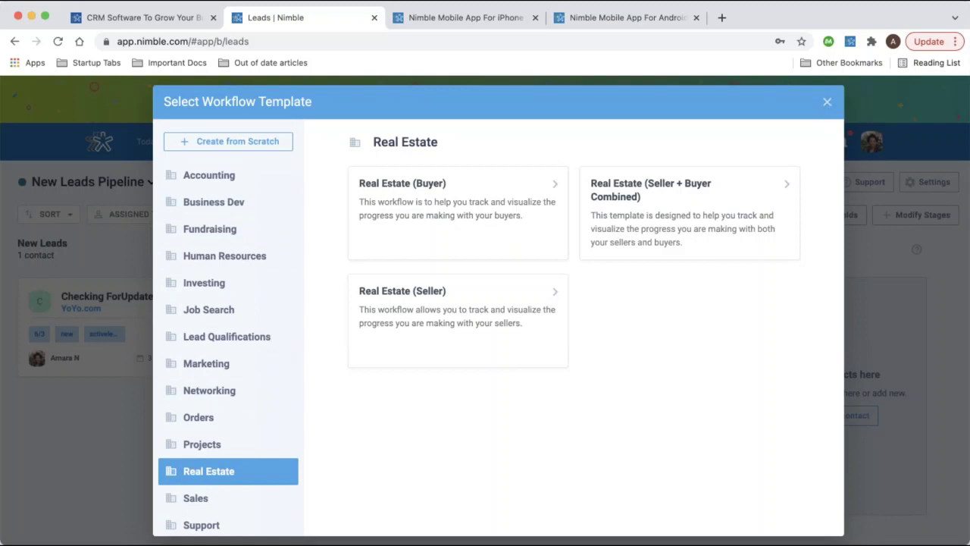
pyautogui.click(827, 103)
# Check the available actions and the target stages for moving the contact card in New Leads
pyautogui.click(172, 297)
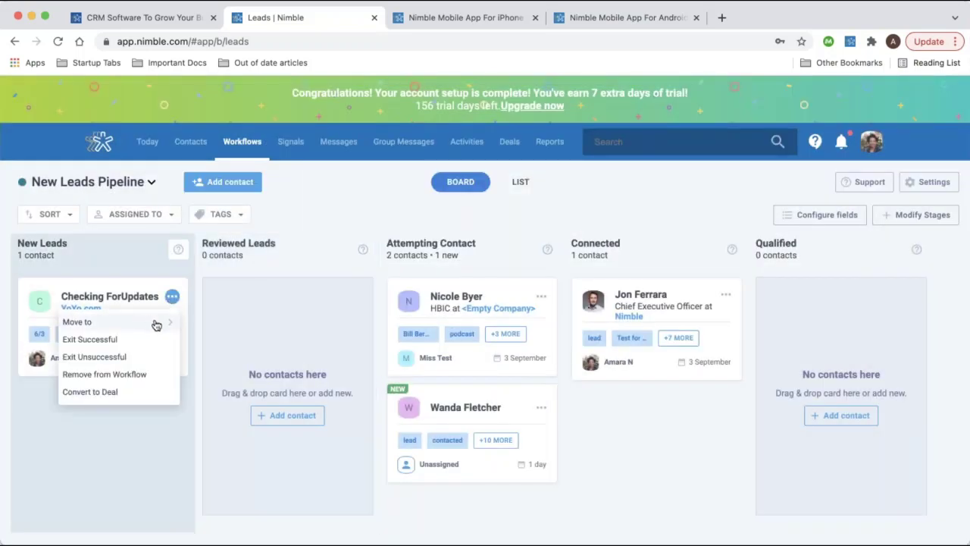
pyautogui.click(160, 323)
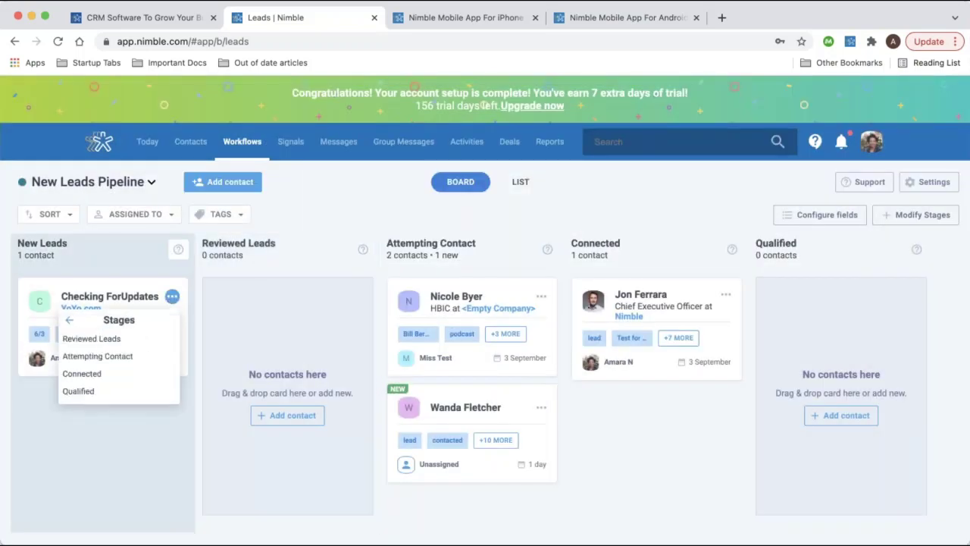
pyautogui.click(69, 320)
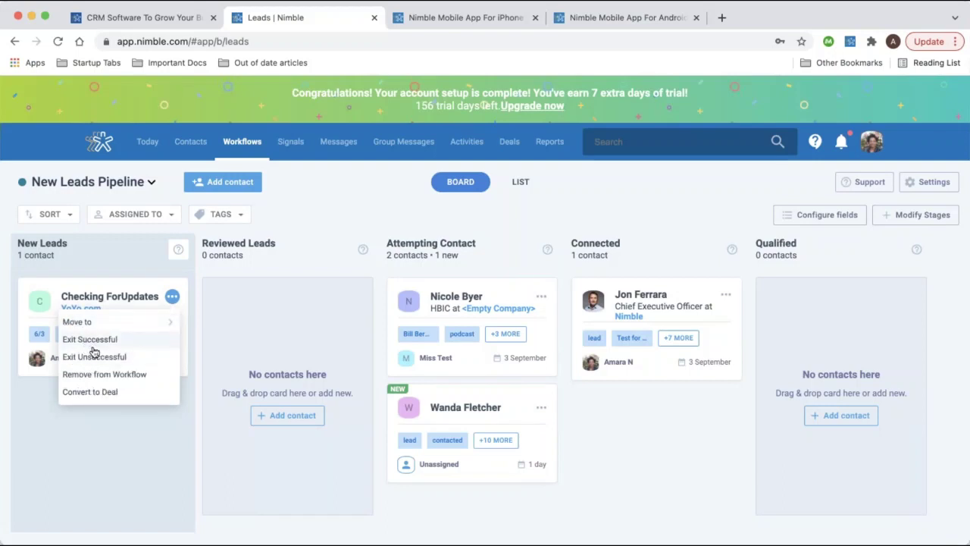
# Look at the form for converting the New Leads contact to a deal, and close it unsaved
pyautogui.click(127, 393)
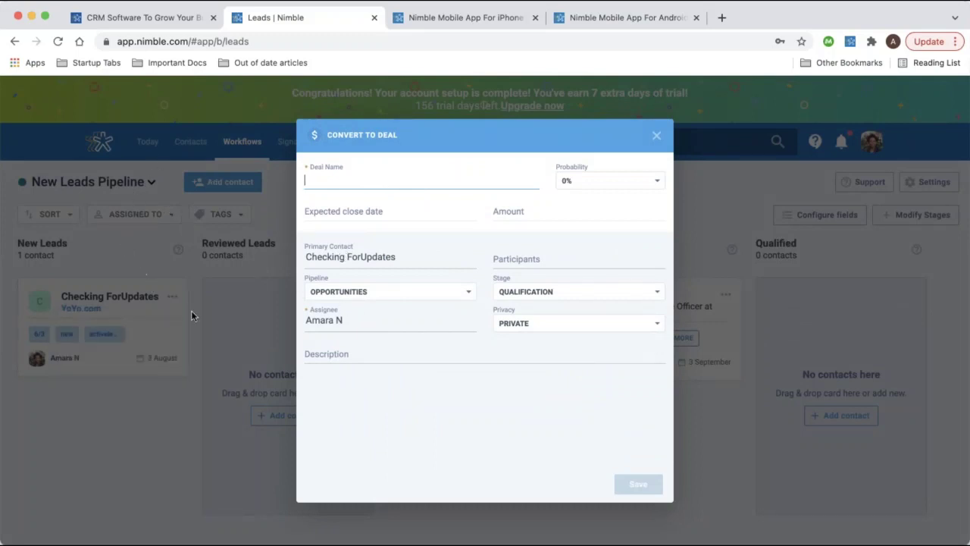
pyautogui.click(656, 136)
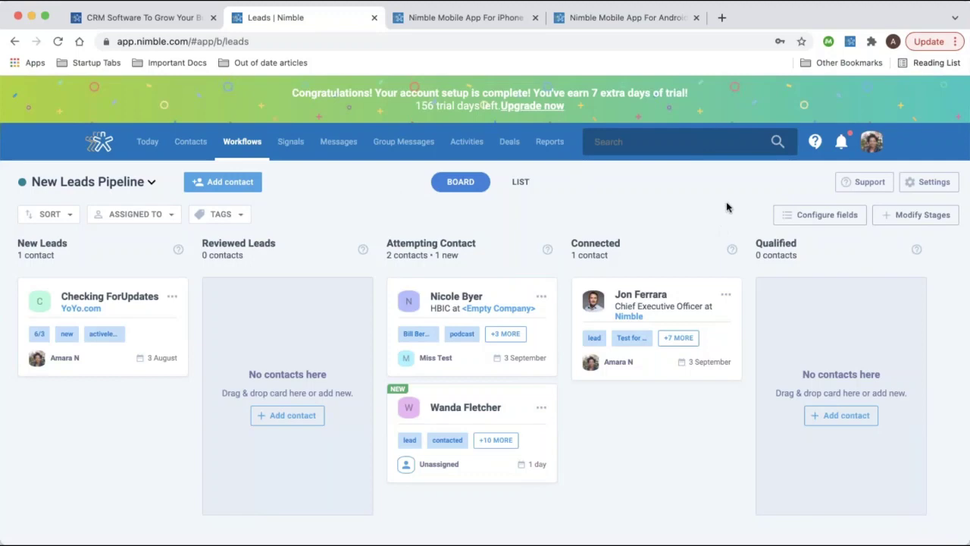
# Start a new workflow from scratch in the workflow settings and name it "Test"
pyautogui.click(921, 188)
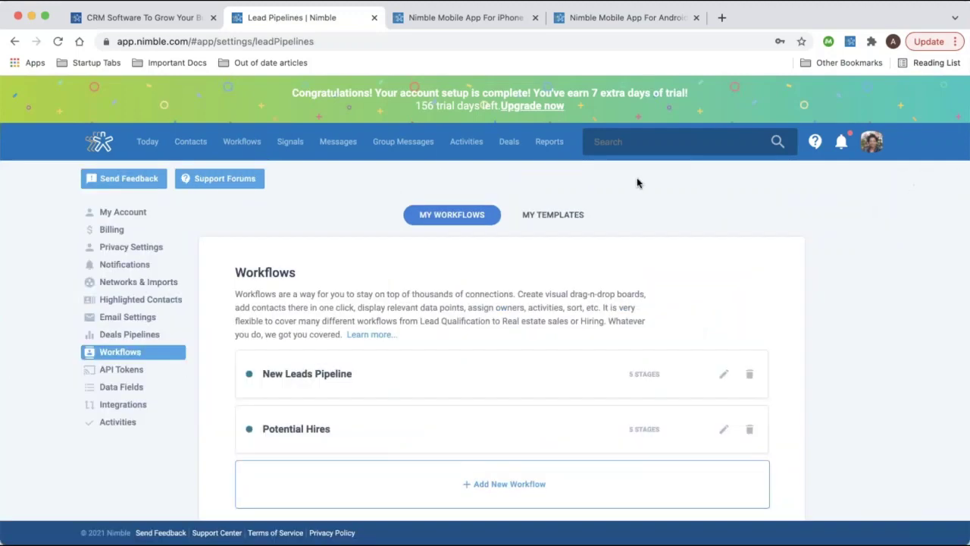
pyautogui.scroll(-3, 435, 340)
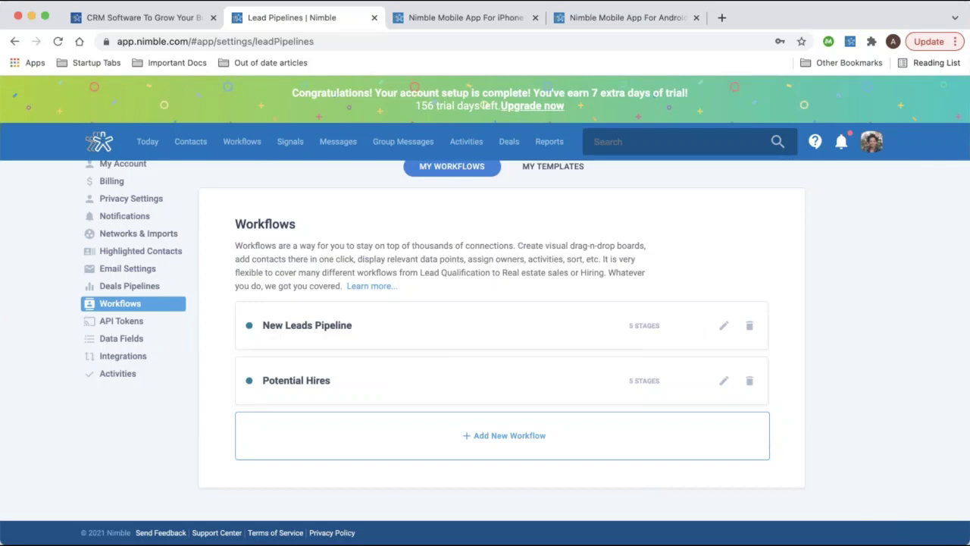
pyautogui.click(492, 450)
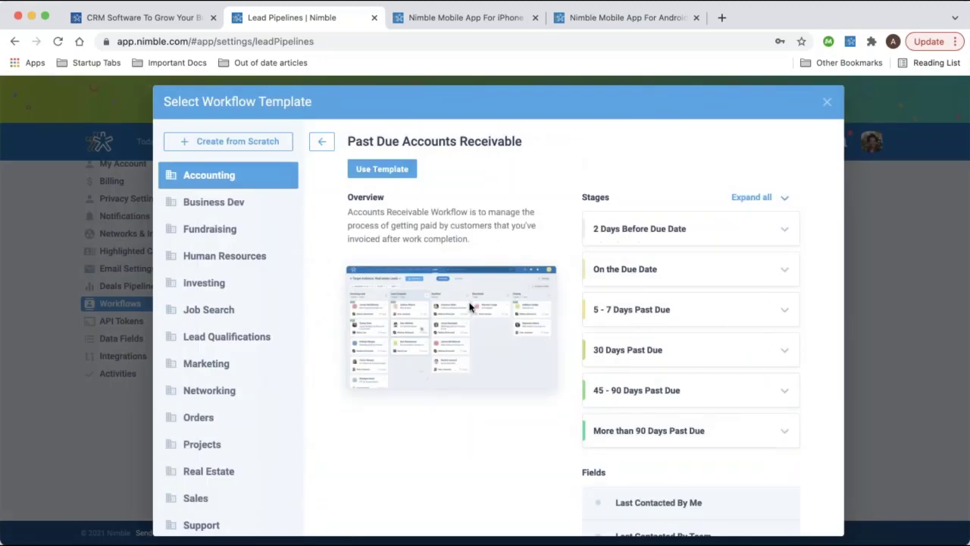
pyautogui.click(269, 142)
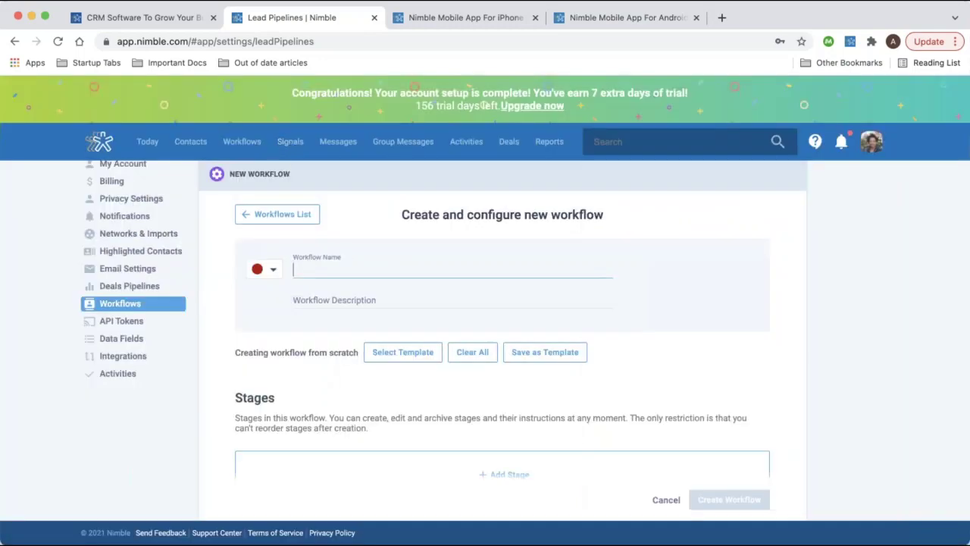
pyautogui.click(348, 274)
pyautogui.write('Test')
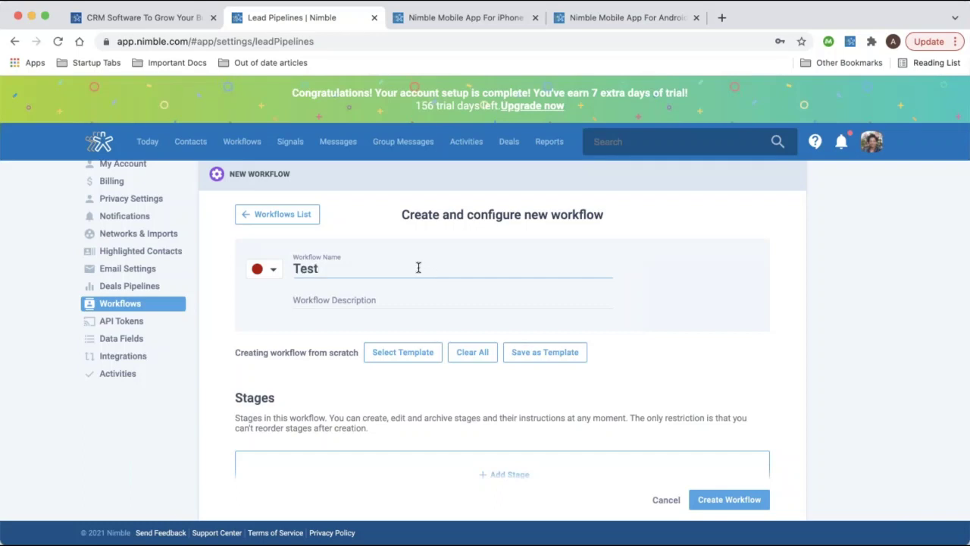
# Add a stage named "Qualifying" to the new workflow with the instructions "Moving towards next steps", and save the stage
pyautogui.scroll(-3, 417, 268)
pyautogui.click(415, 314)
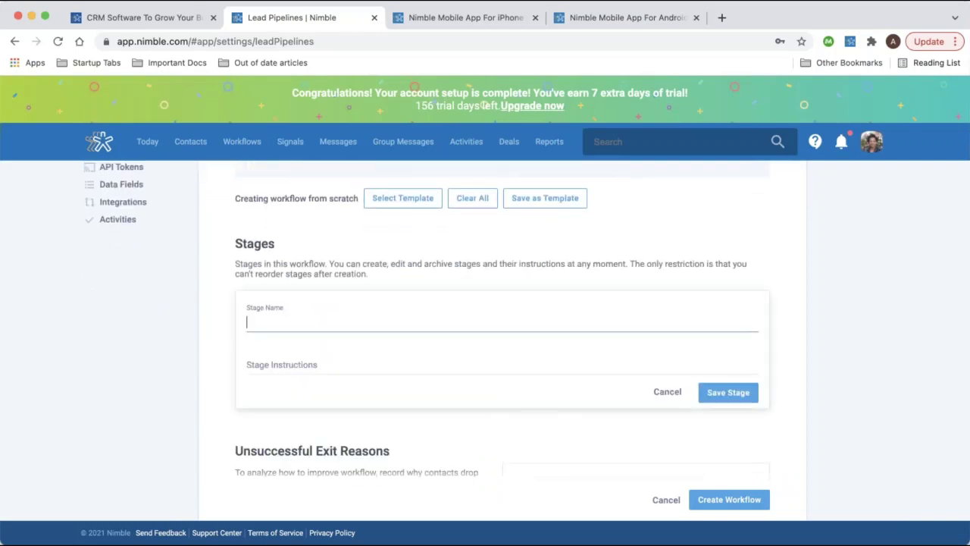
pyautogui.scroll(-1, 379, 334)
pyautogui.click(350, 323)
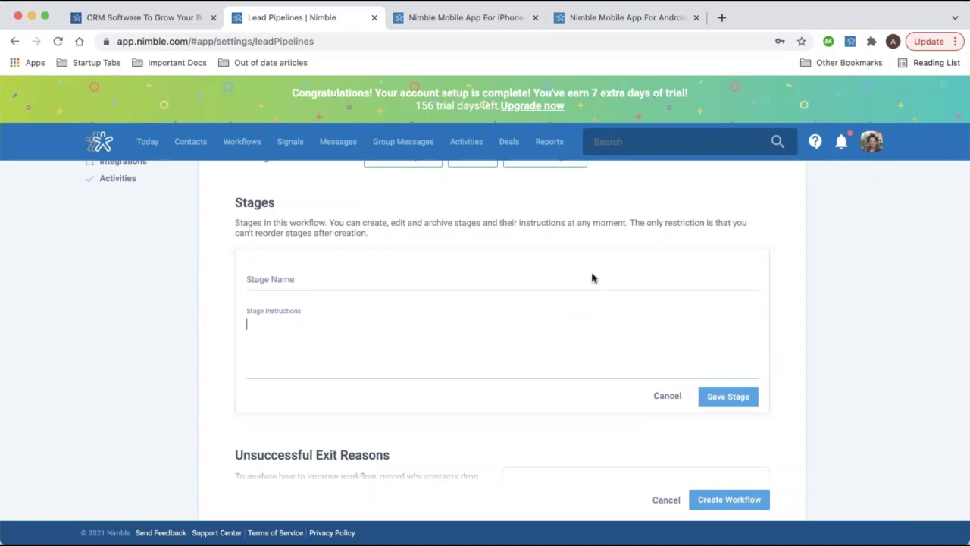
pyautogui.click(476, 278)
pyautogui.write('Qualifying')
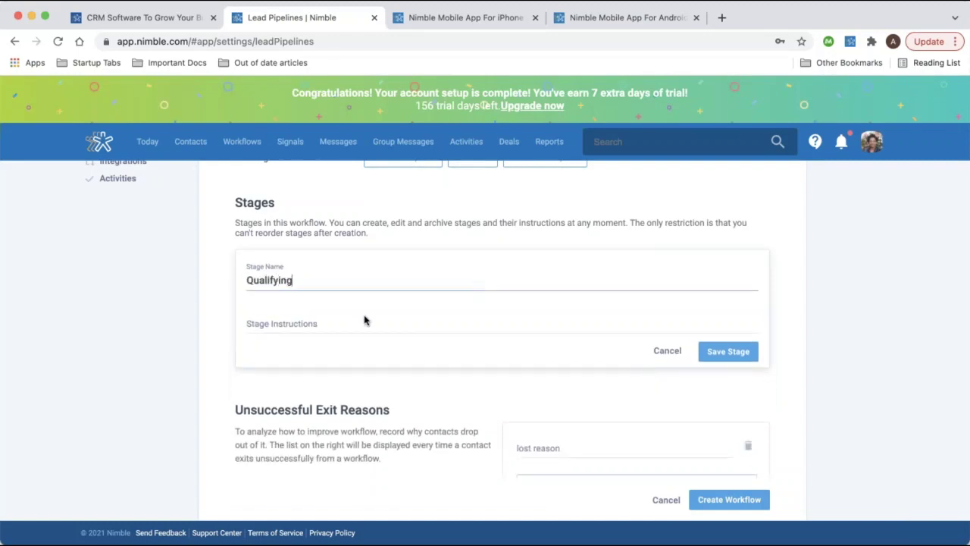
pyautogui.click(356, 328)
pyautogui.write('Moving towa')
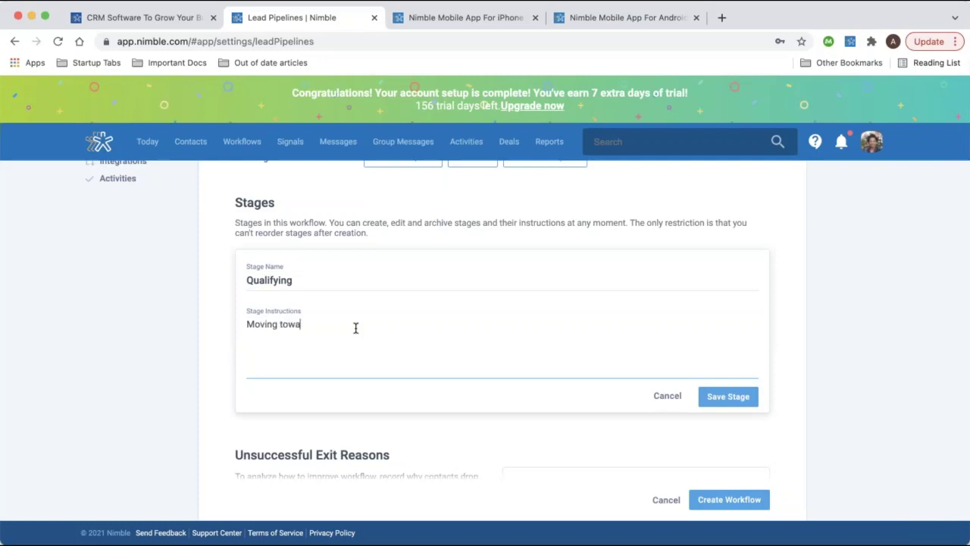
pyautogui.write('rds next steps')
pyautogui.click(720, 393)
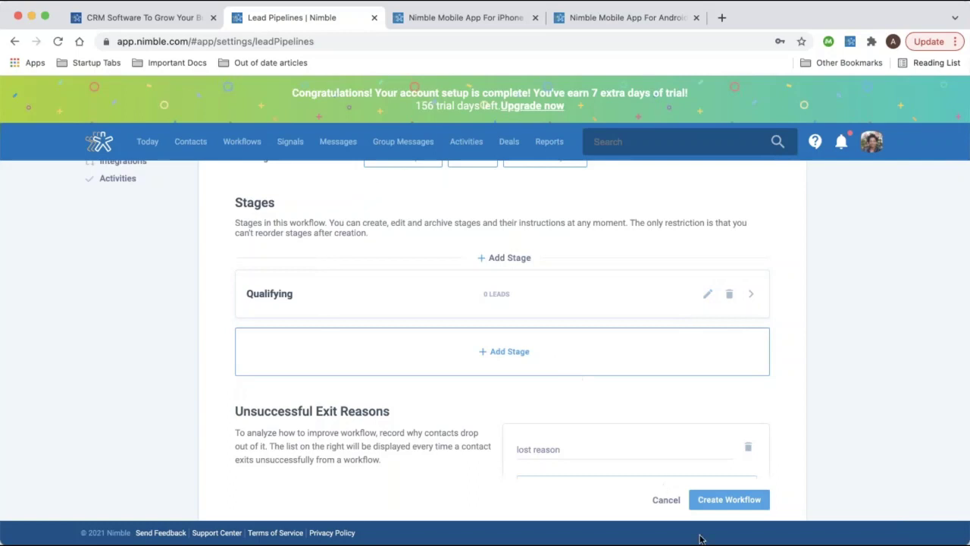
# Look at the unsuccessful exit reasons and board card fields of the new workflow
pyautogui.scroll(-5, 315, 395)
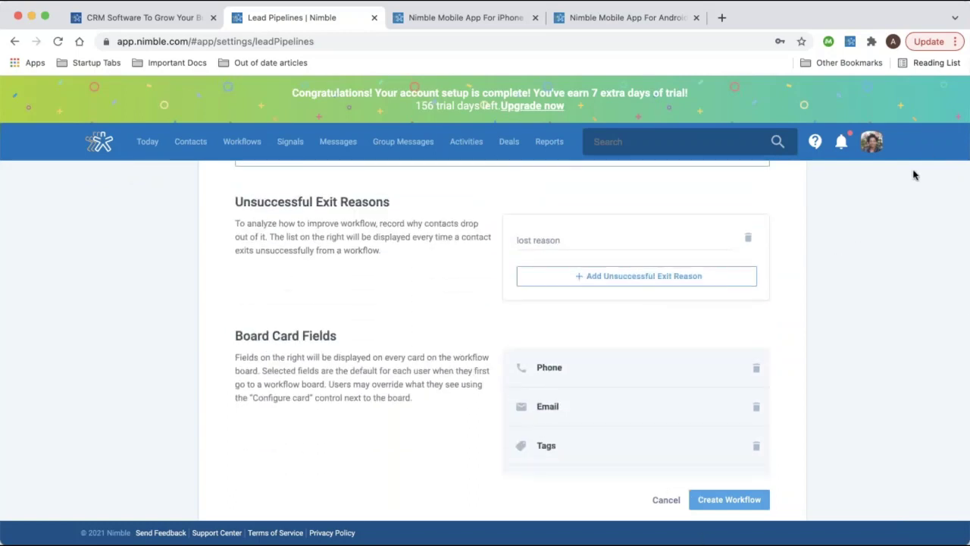
pyautogui.click(596, 284)
pyautogui.click(561, 242)
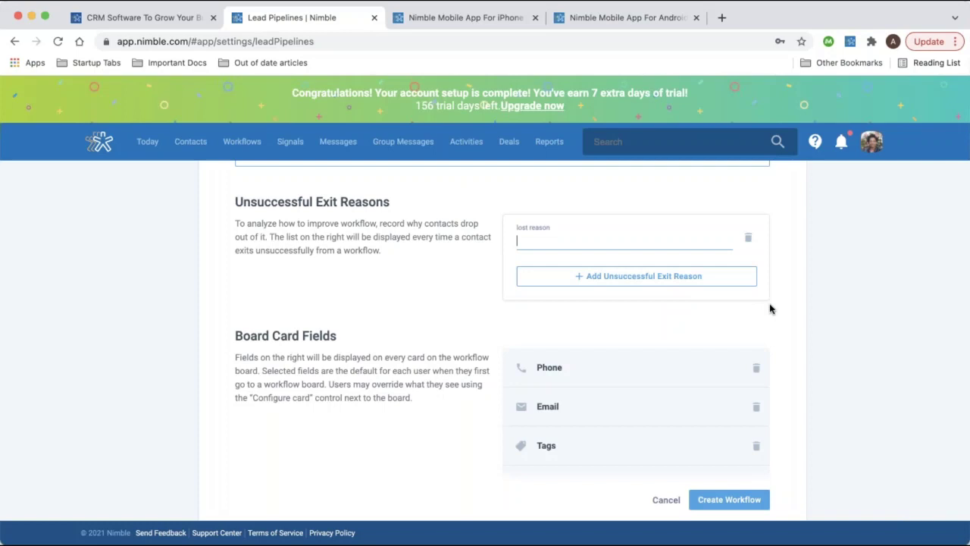
pyautogui.scroll(-1, 706, 307)
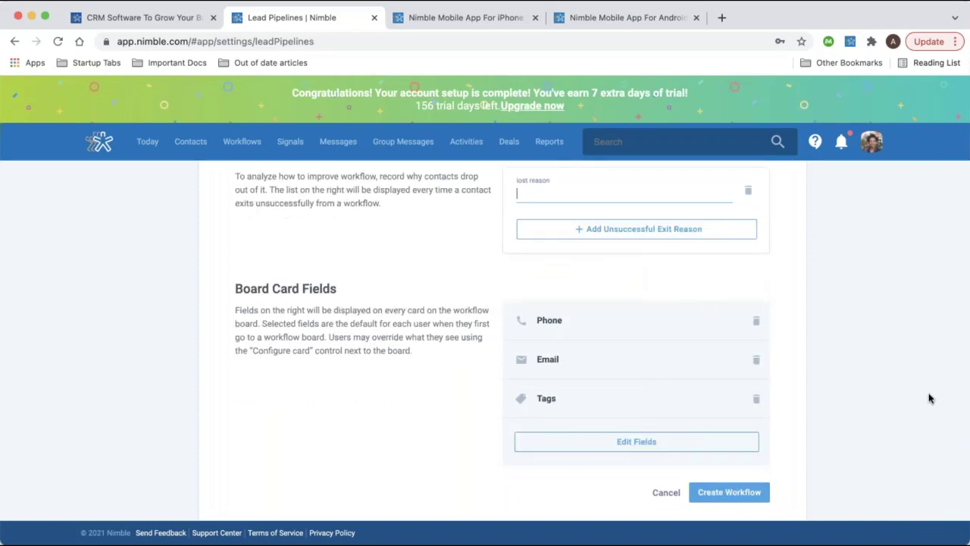
pyautogui.scroll(-1, 615, 445)
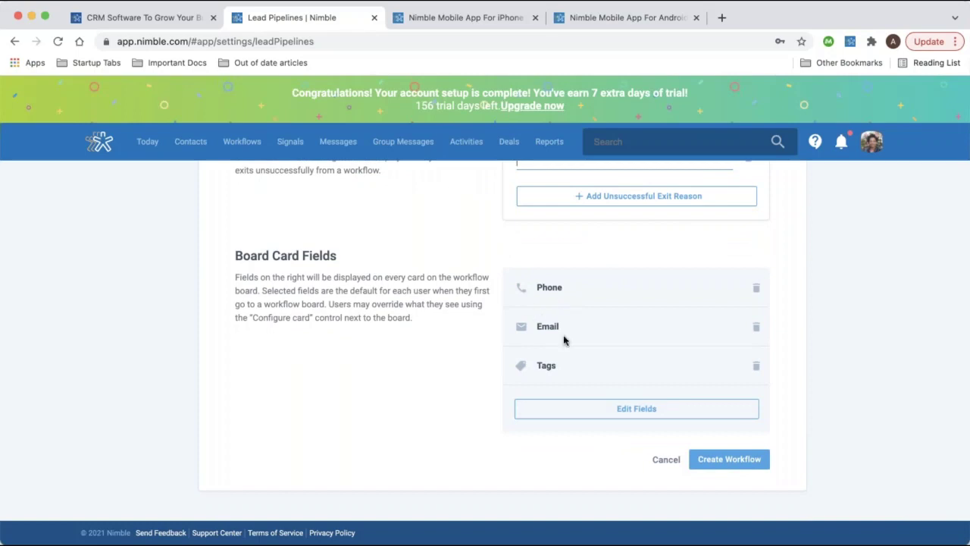
# Check the options for adding existing contact fields or creating a new card field, and close the card fields unchanged
pyautogui.click(618, 414)
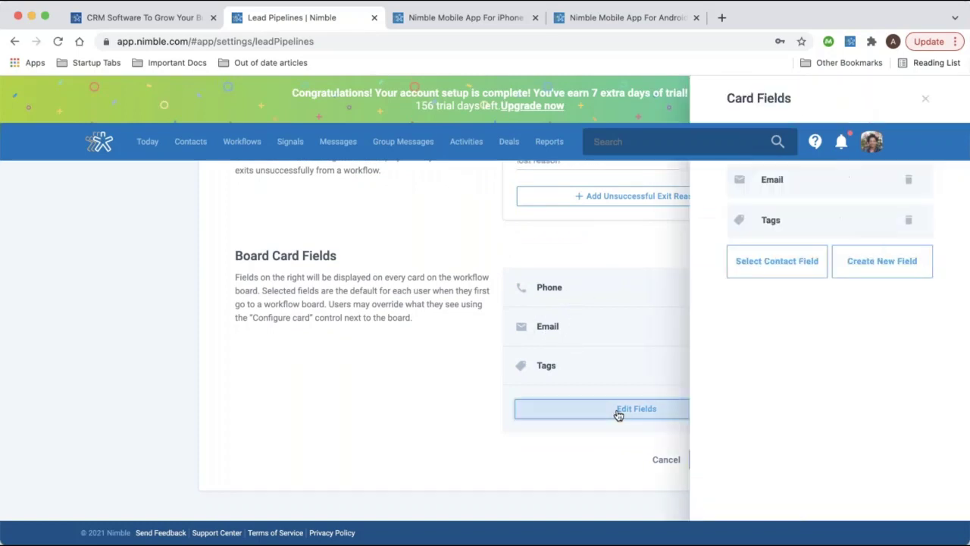
pyautogui.click(772, 264)
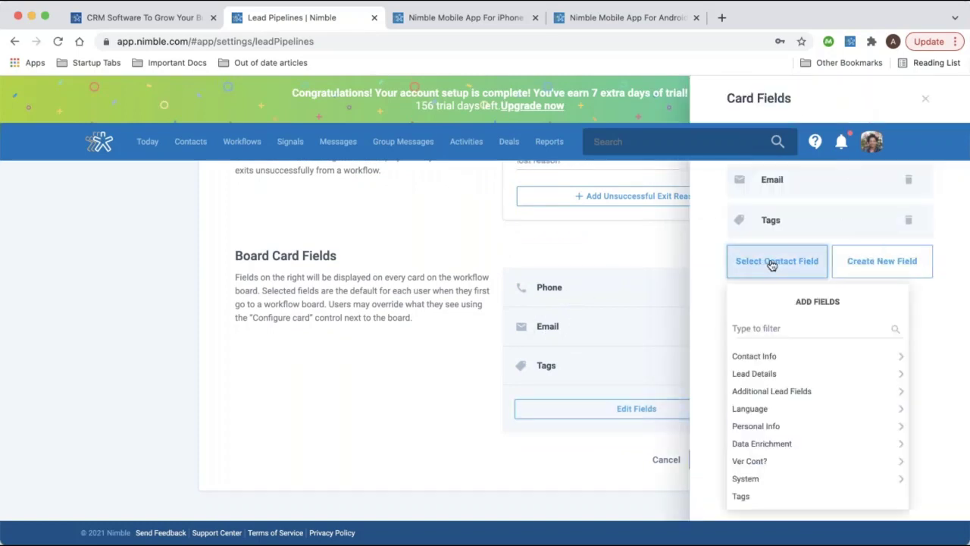
pyautogui.click(849, 266)
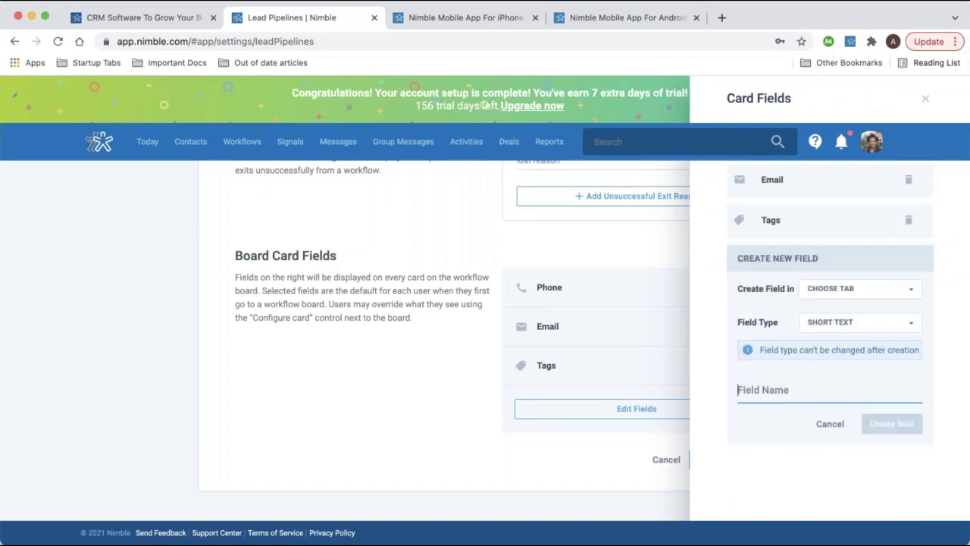
pyautogui.click(827, 425)
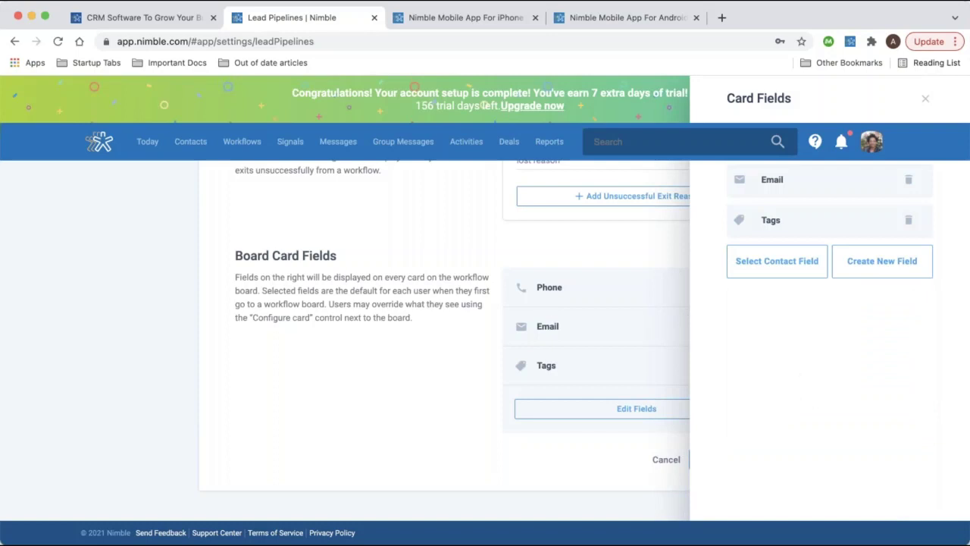
pyautogui.click(926, 101)
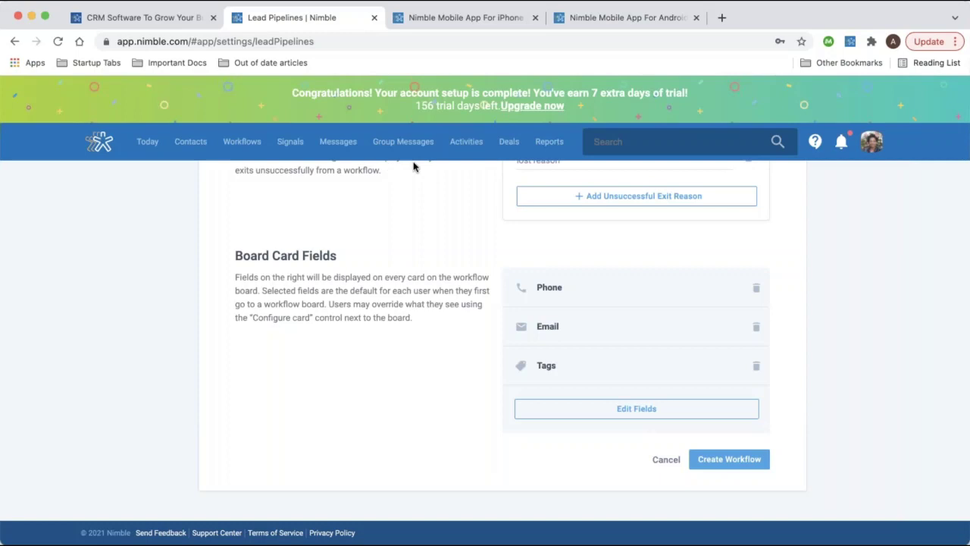
# Go to the deals, look at the customizable deal pipelines, and open the entry for adding a new pipeline
pyautogui.click(511, 143)
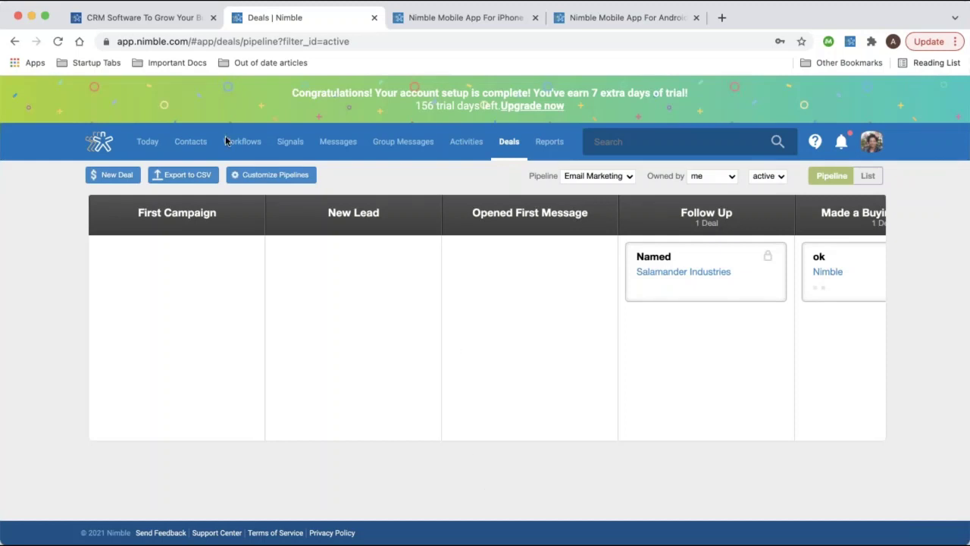
pyautogui.click(259, 175)
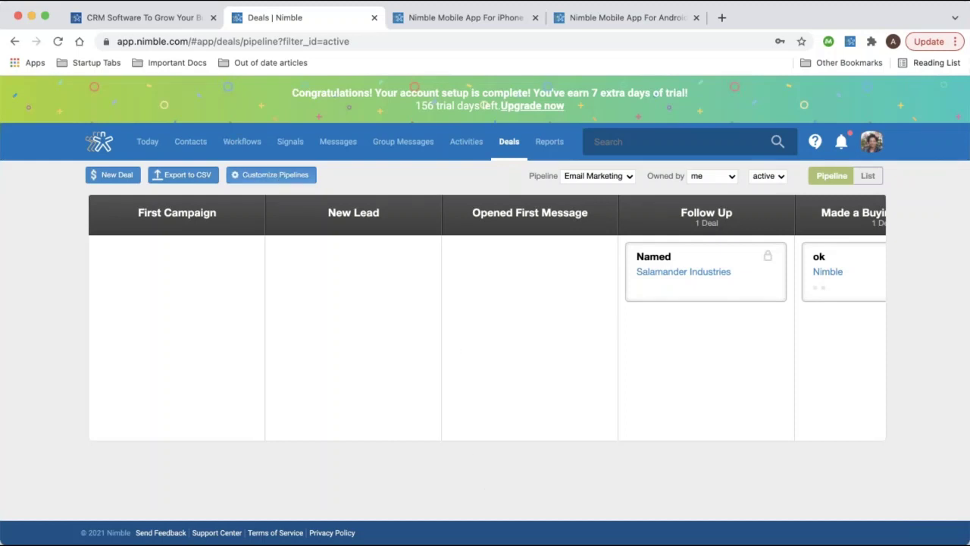
pyautogui.scroll(-2, 485, 341)
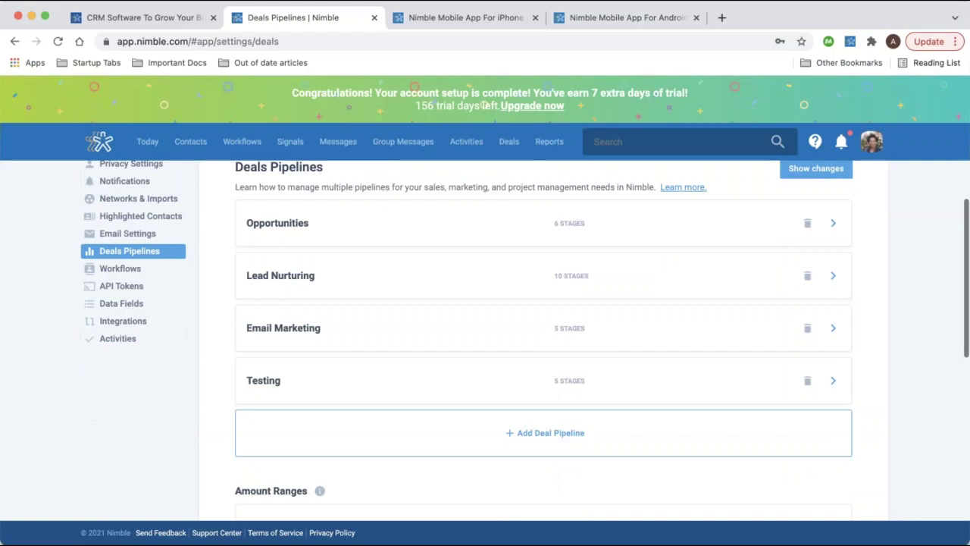
pyautogui.click(523, 435)
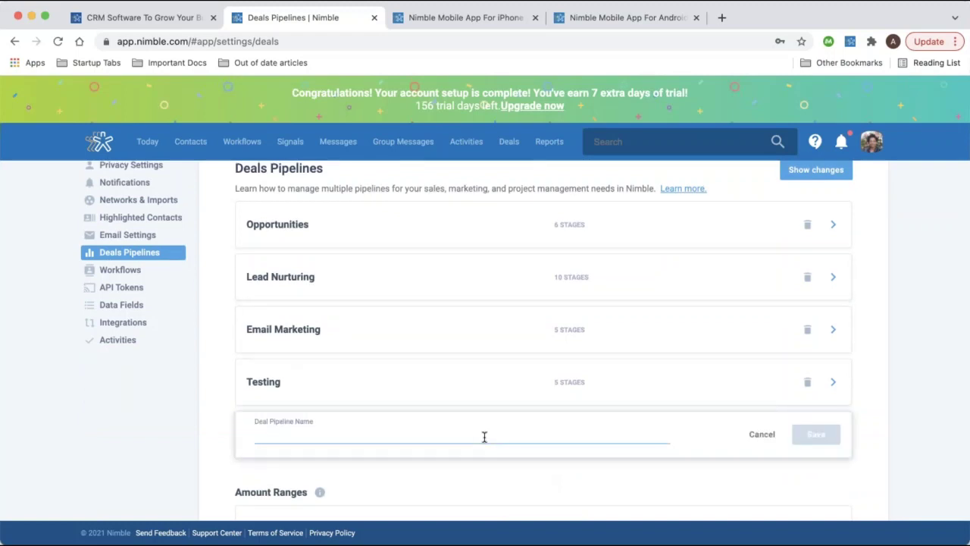
pyautogui.scroll(-1, 484, 436)
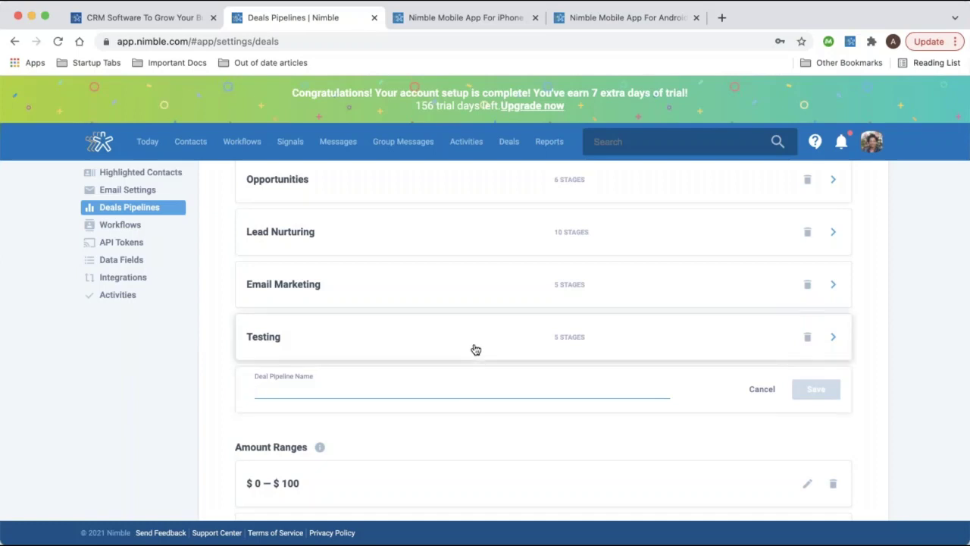
# Look at the stages and day limits of the Opportunities deal pipeline, and open its Qualification stage for editing
pyautogui.click(430, 200)
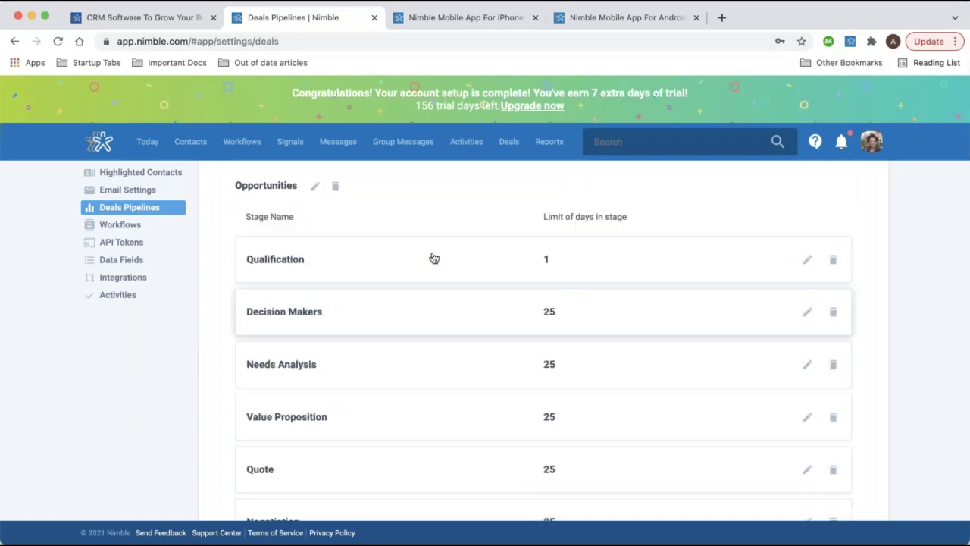
pyautogui.scroll(-2, 427, 260)
pyautogui.moveTo(426, 317); pyautogui.dragTo(426, 260)
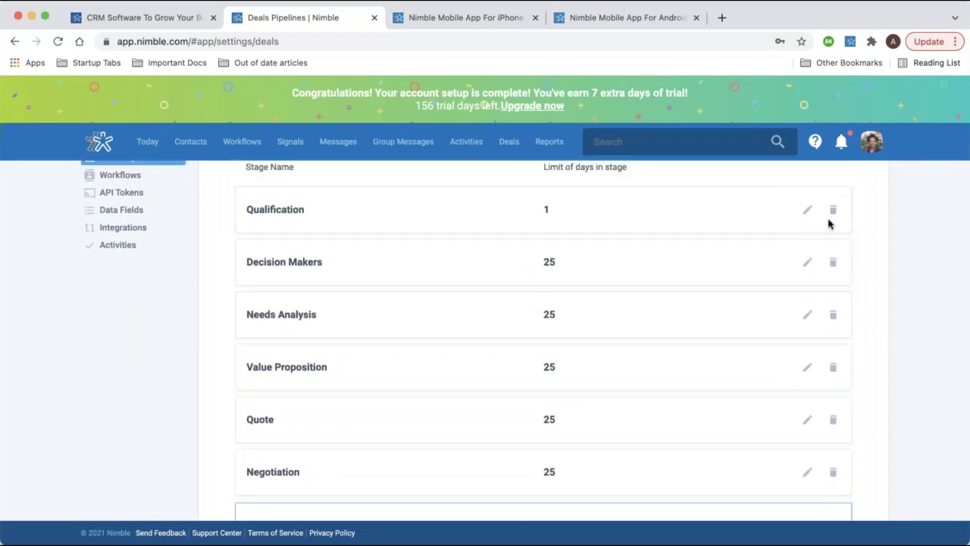
pyautogui.click(806, 212)
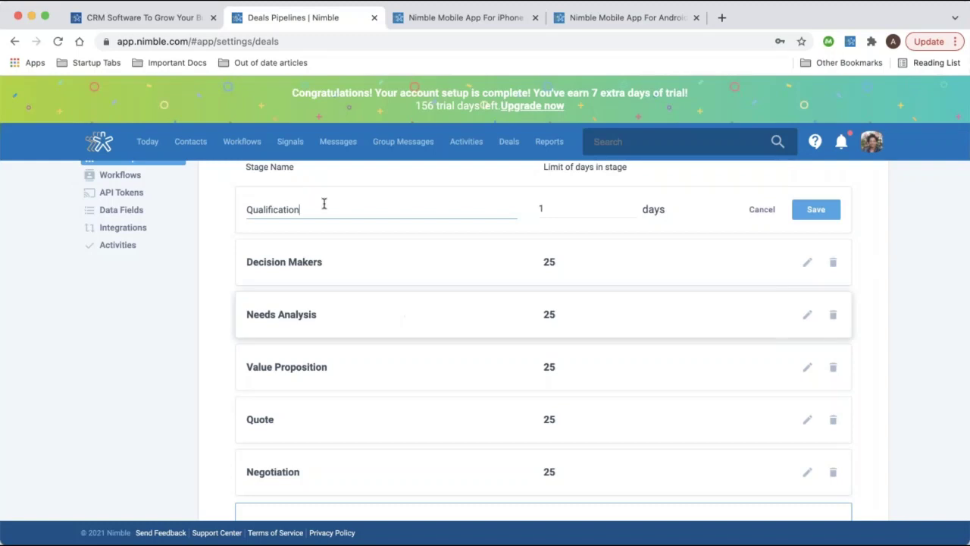
# Switch the deals board to the Lead Nurturing pipeline and move the $10,000 deal from Qualified Lead to Onboarding Session
pyautogui.click(508, 142)
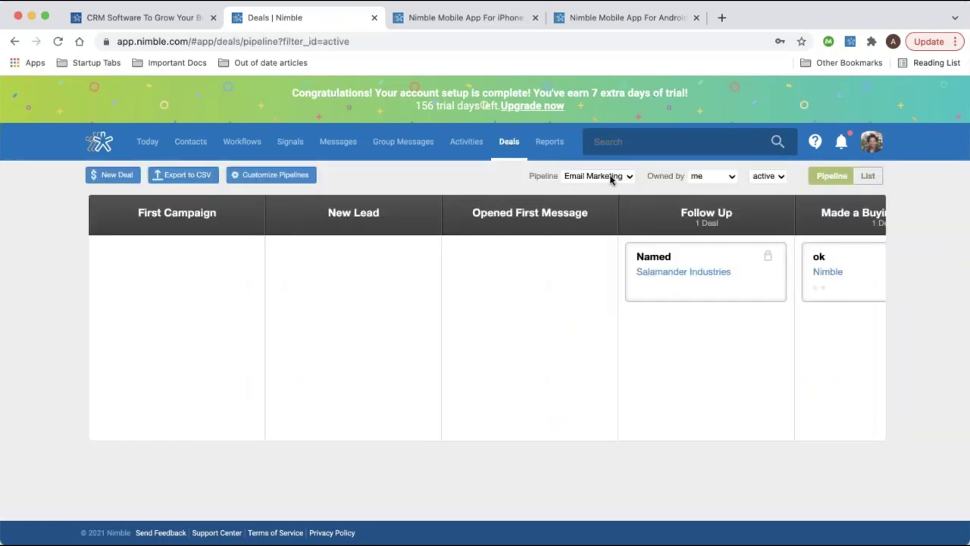
pyautogui.click(587, 175)
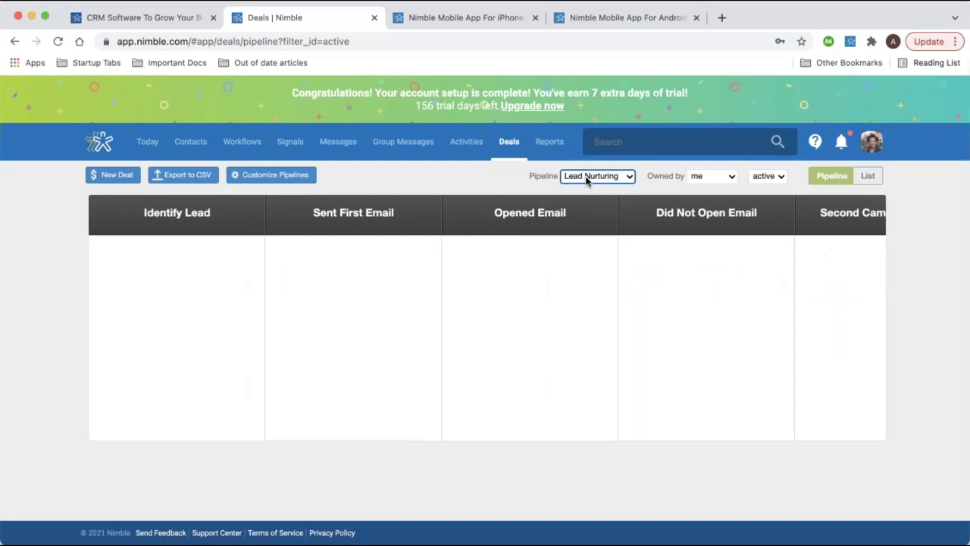
pyautogui.hscroll(3, 334, 275)
pyautogui.hscroll(15, 334, 274)
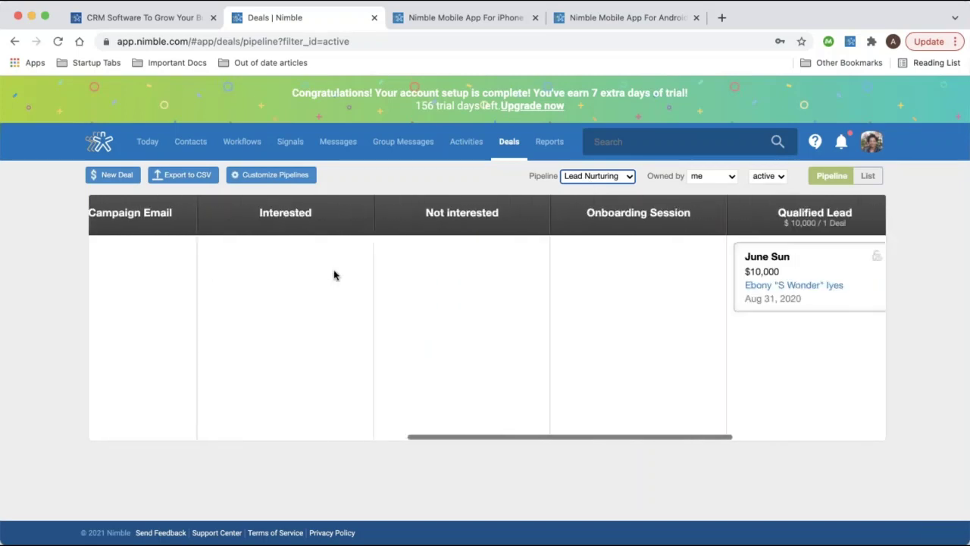
pyautogui.hscroll(3, 333, 274)
pyautogui.moveTo(466, 261); pyautogui.dragTo(348, 265)
pyautogui.moveTo(303, 210); pyautogui.dragTo(420, 221)
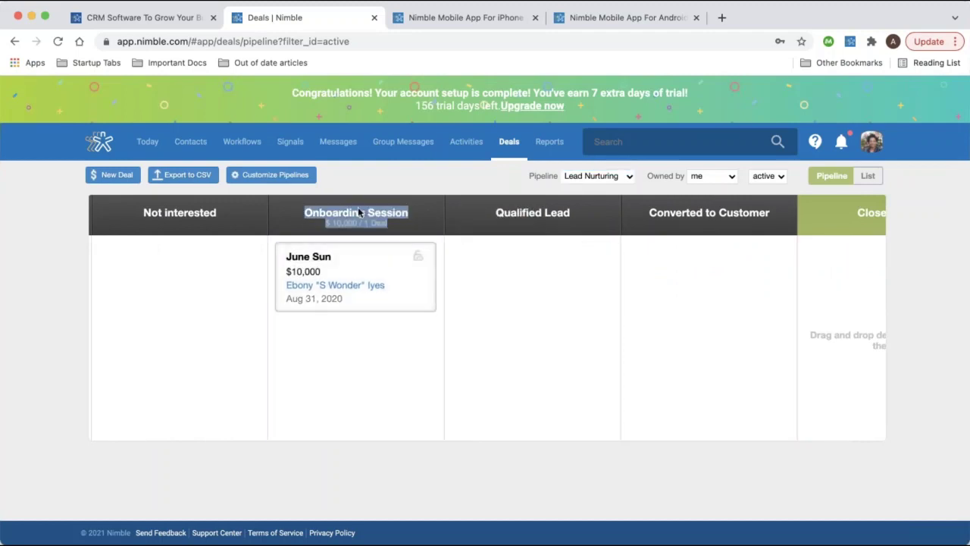
pyautogui.click(418, 182)
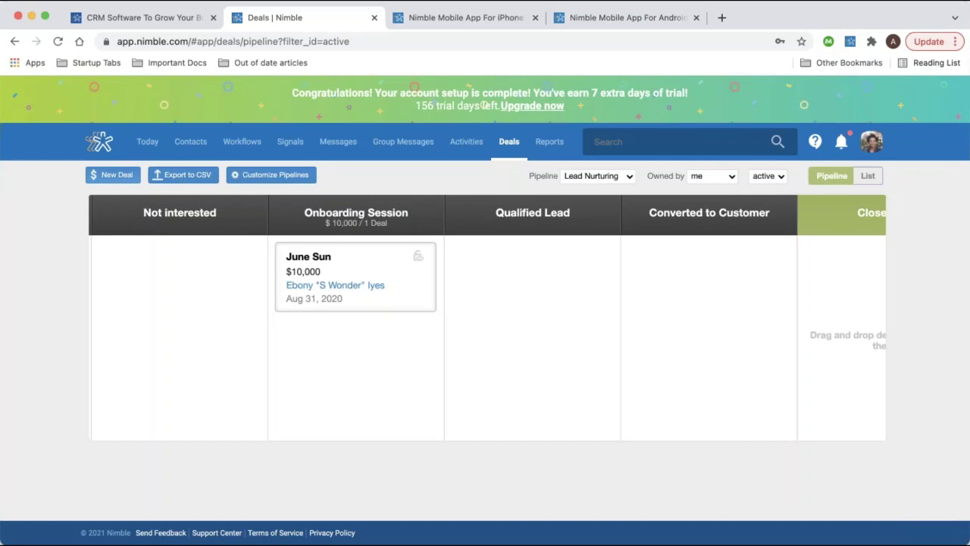
# Look over the new deal form's fields, from probability and contacts to privacy, pipeline and stage, and close it without saving
pyautogui.click(121, 175)
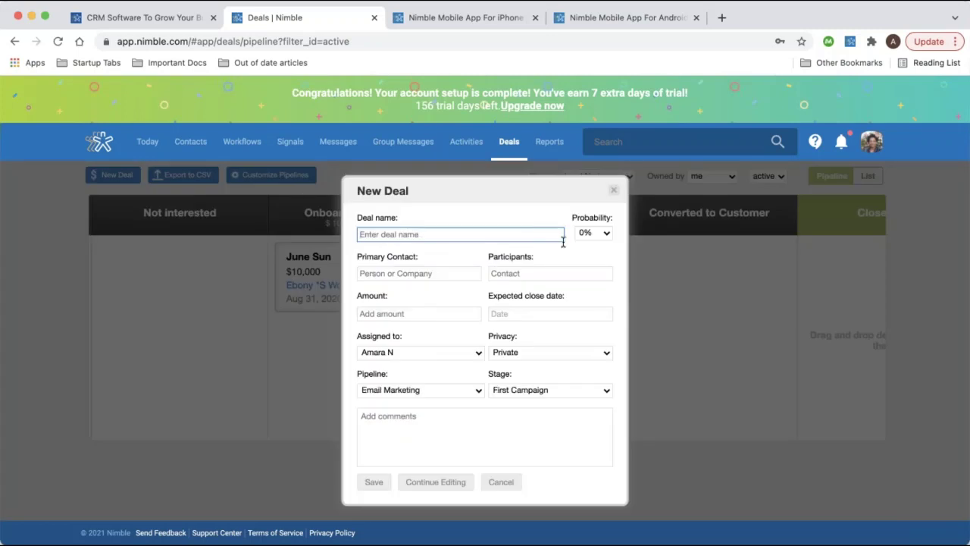
pyautogui.click(594, 243)
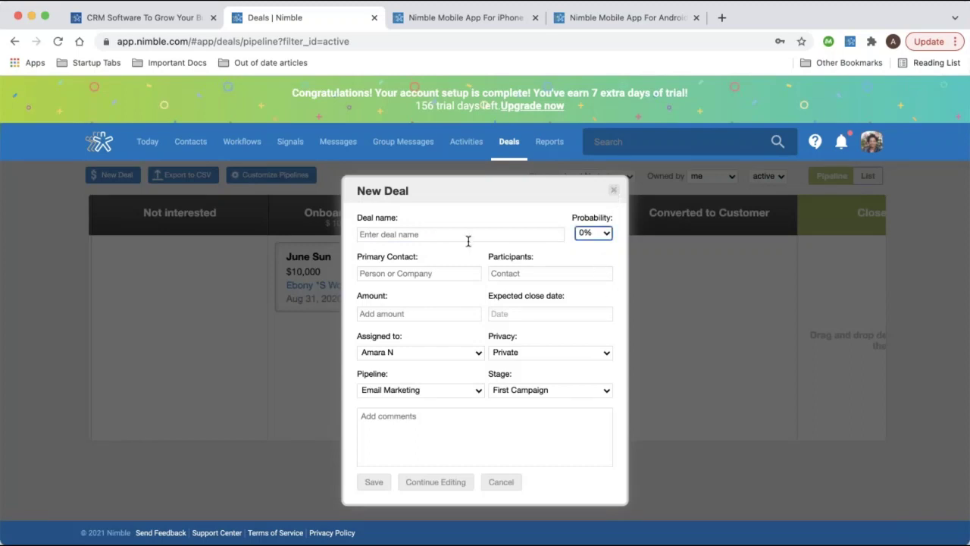
pyautogui.click(409, 273)
pyautogui.click(531, 274)
pyautogui.click(394, 311)
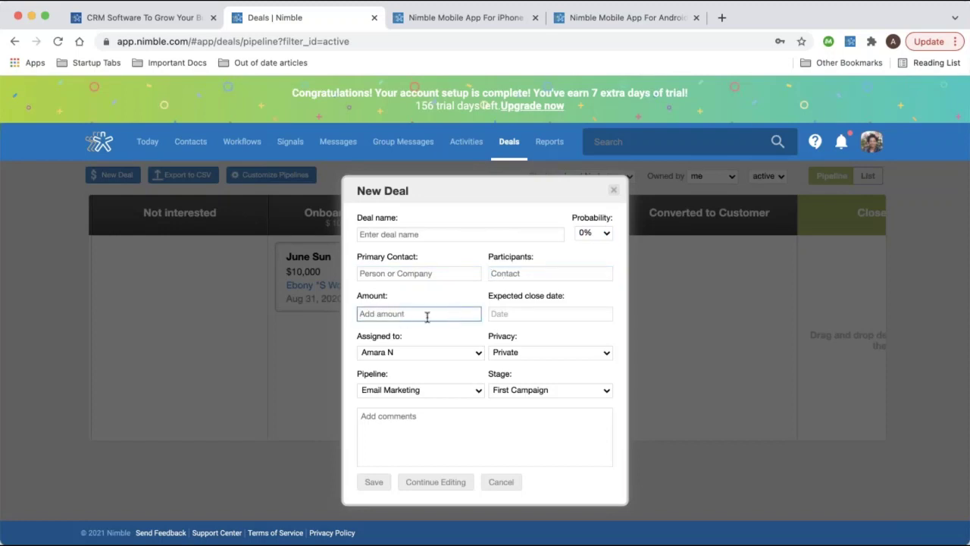
pyautogui.click(525, 313)
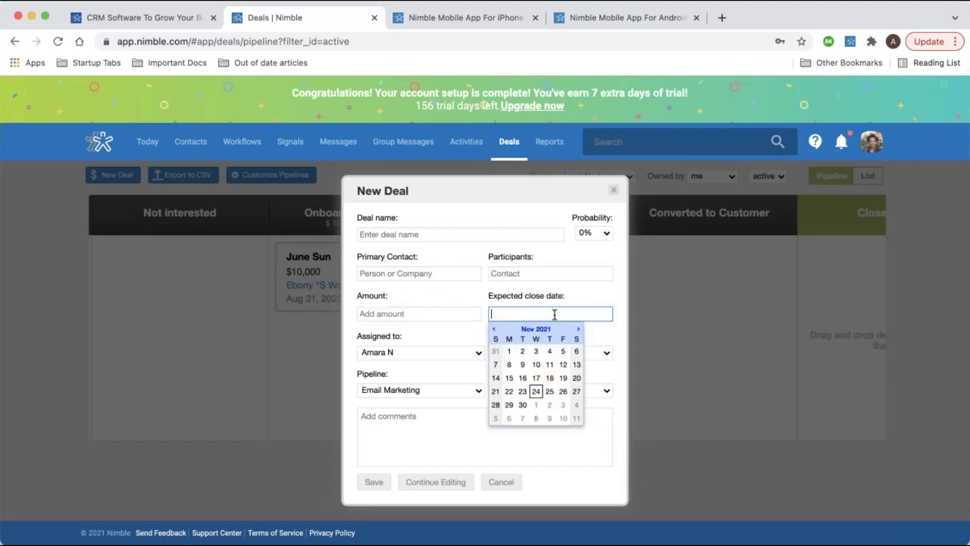
pyautogui.click(425, 362)
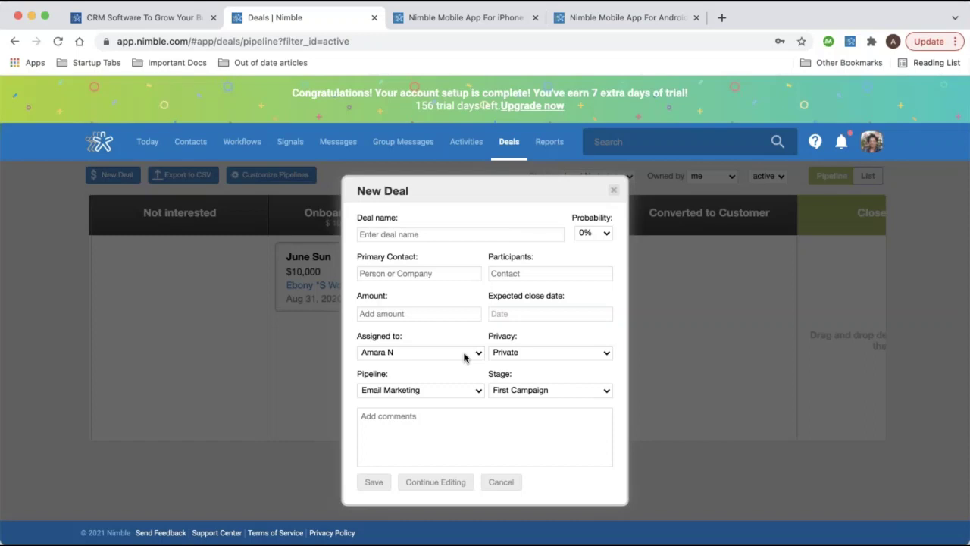
pyautogui.press('Tab')
pyautogui.click(580, 354)
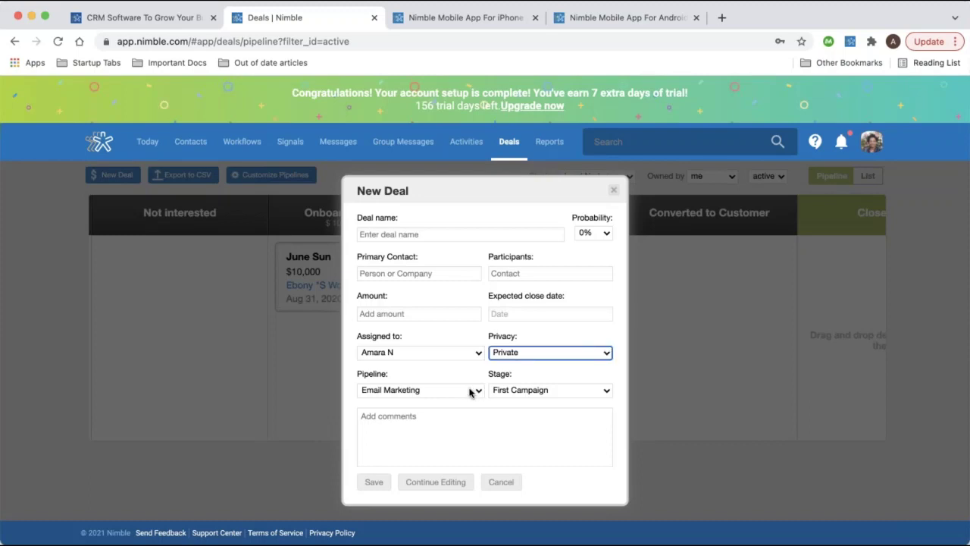
pyautogui.click(470, 392)
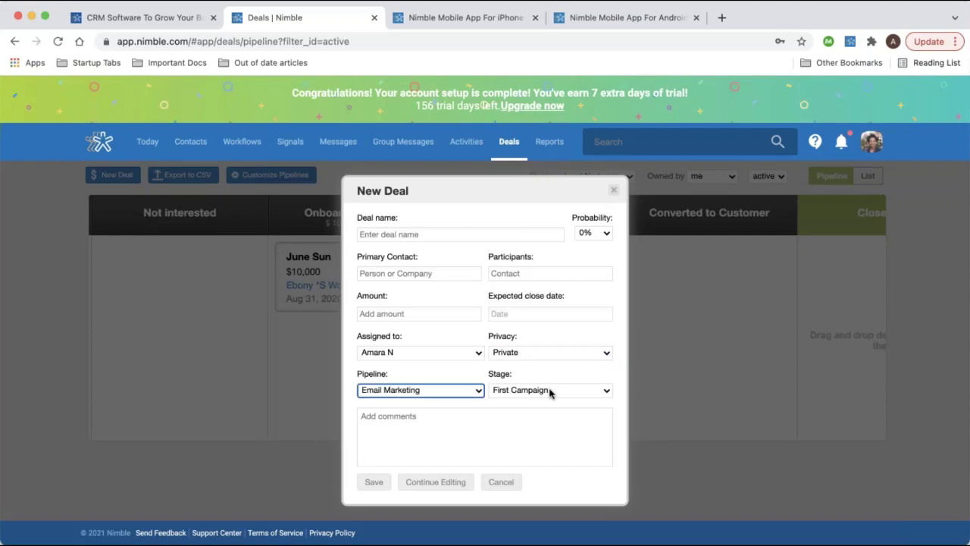
pyautogui.click(614, 190)
# Look through the deal export options for active, won and lost deals and their assignee, and close the dialog without exporting
pyautogui.click(205, 177)
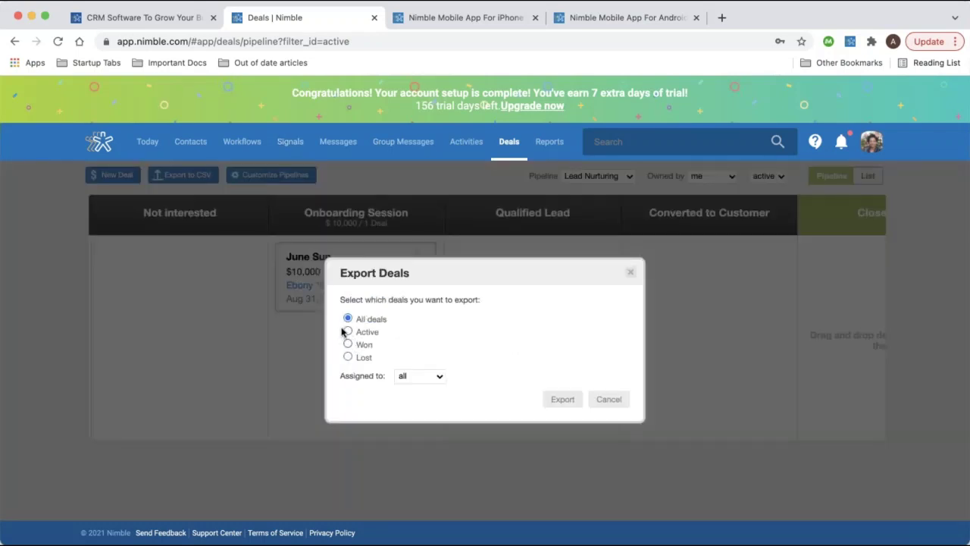
pyautogui.click(347, 331)
pyautogui.click(347, 344)
pyautogui.click(347, 357)
pyautogui.press('Tab')
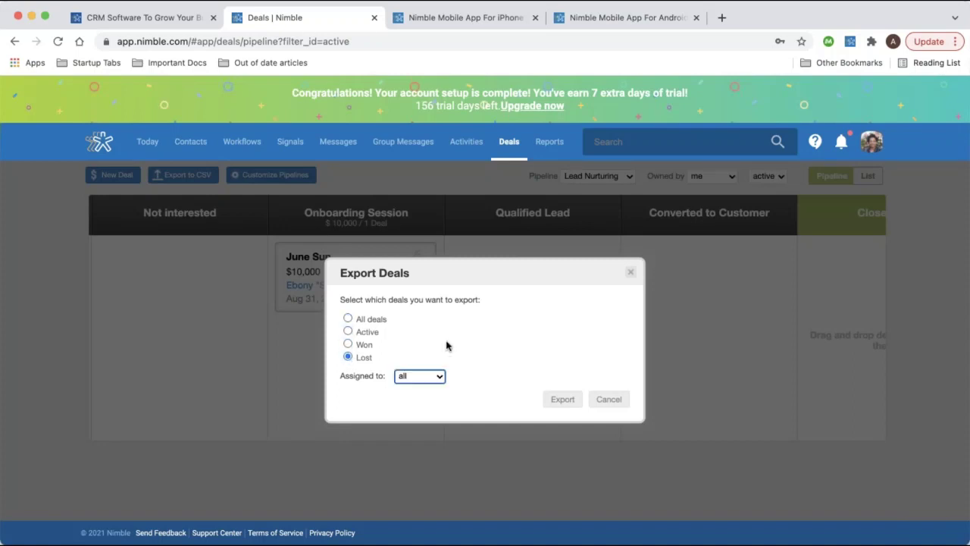
pyautogui.click(631, 272)
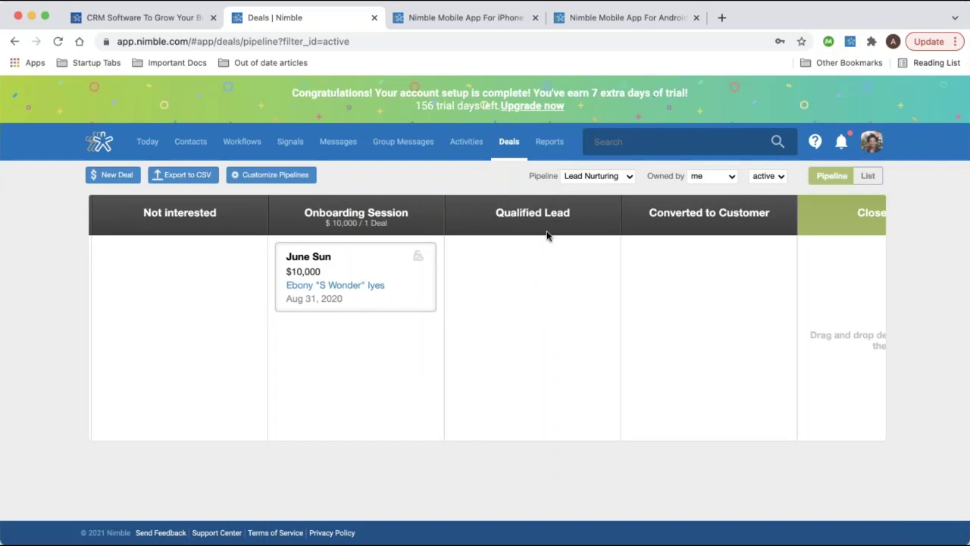
# Open the reports dashboard, set the start of its date range to Jan 01 2021, and look over the team totals
pyautogui.click(549, 144)
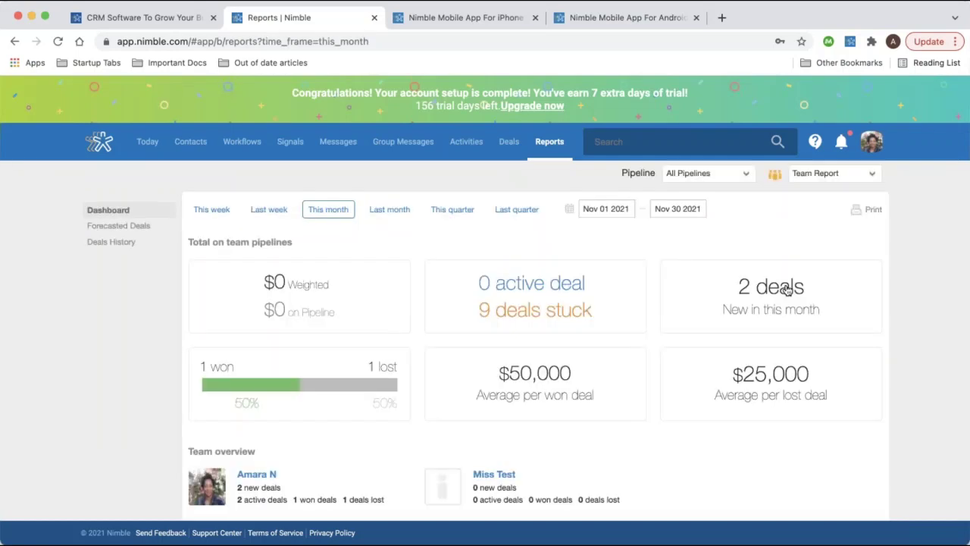
pyautogui.click(739, 175)
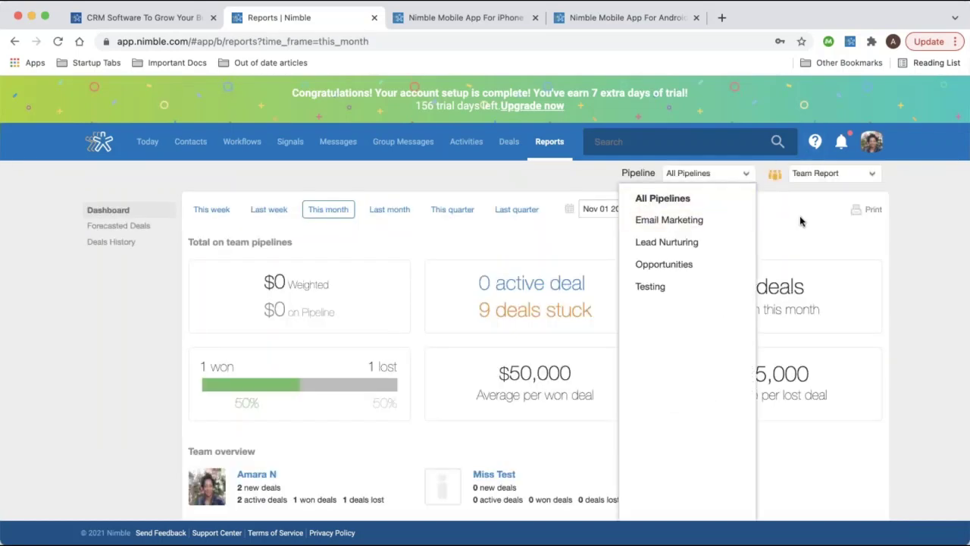
pyautogui.click(579, 215)
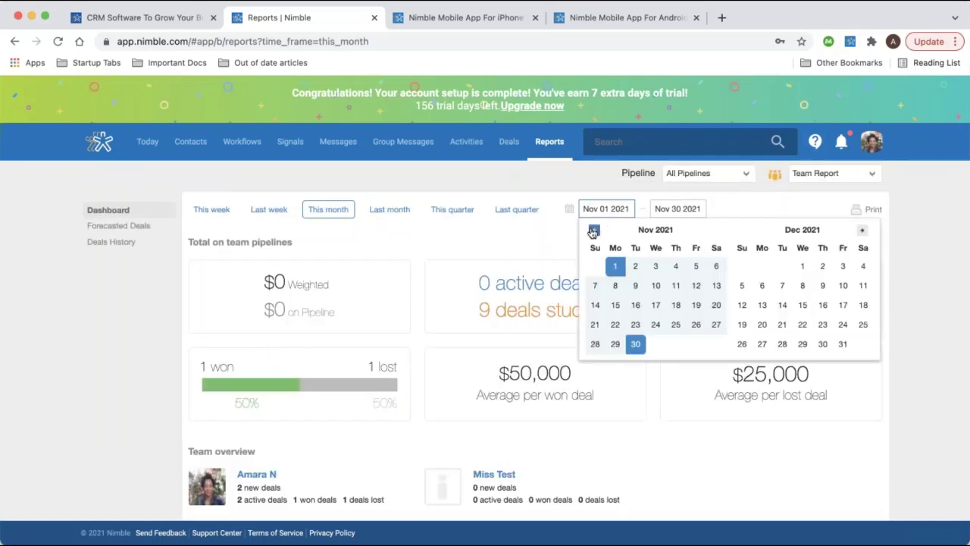
pyautogui.click(594, 230)
pyautogui.click(594, 230)
pyautogui.click(594, 230)
pyautogui.click(594, 230)
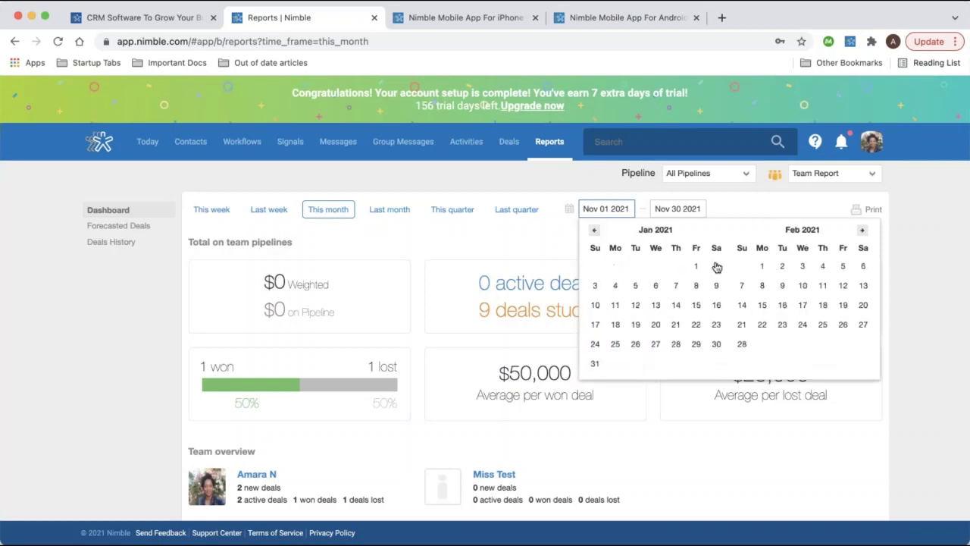
pyautogui.click(694, 265)
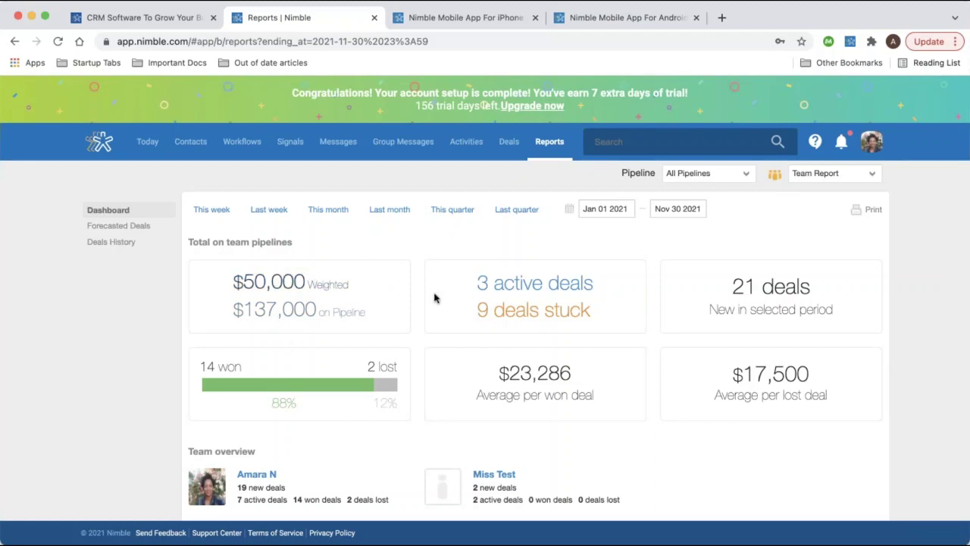
pyautogui.scroll(-2, 531, 280)
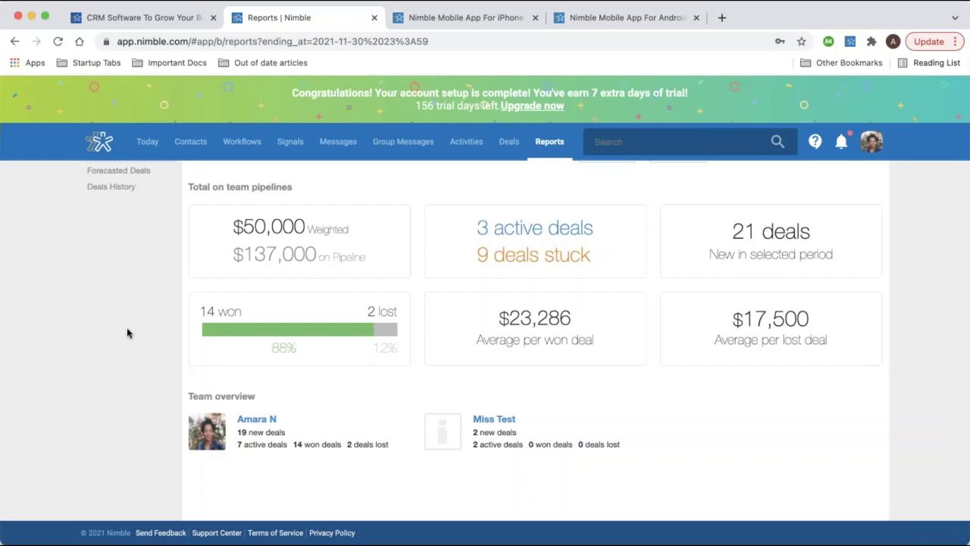
pyautogui.scroll(2, 126, 327)
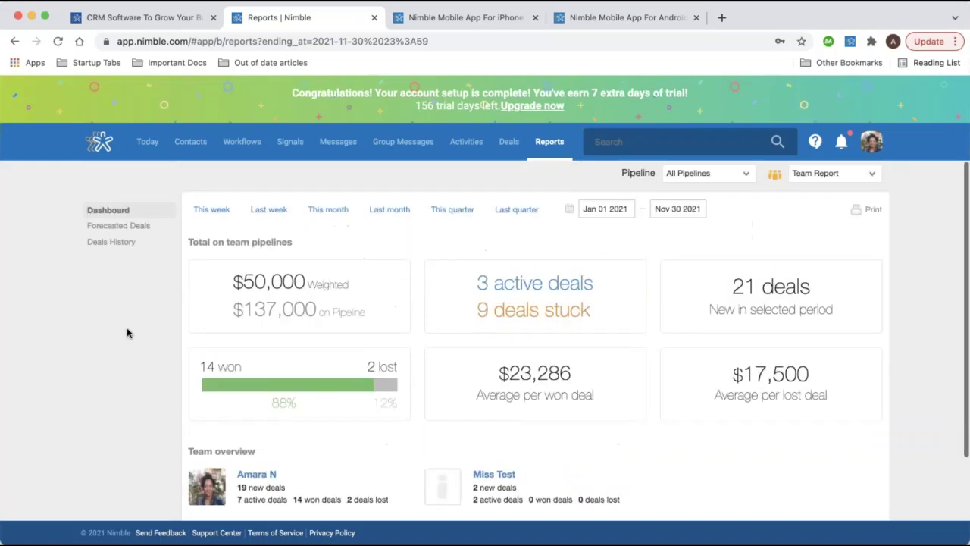
# Examine the Forecasted Deals report for the next 3 months, first by revenue and then by deals
pyautogui.click(106, 228)
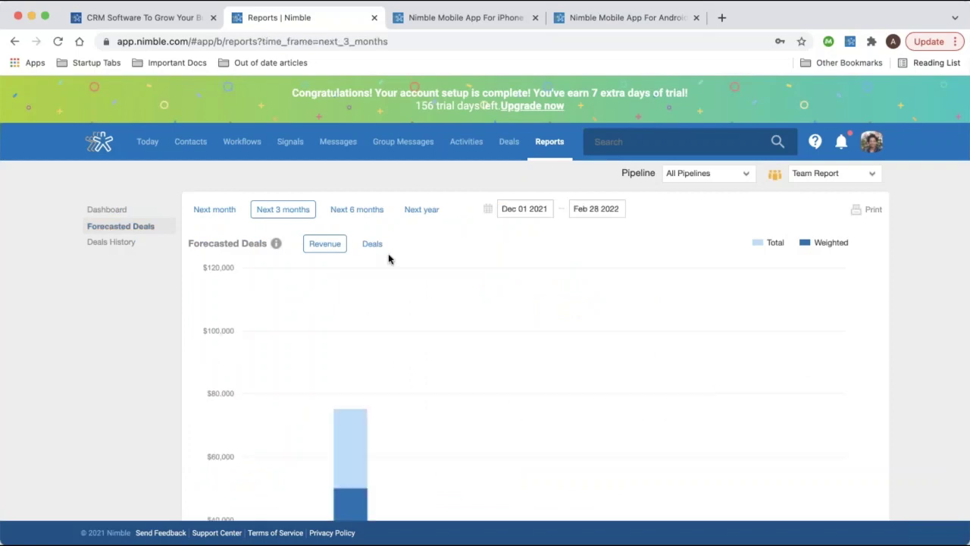
pyautogui.scroll(-2, 385, 256)
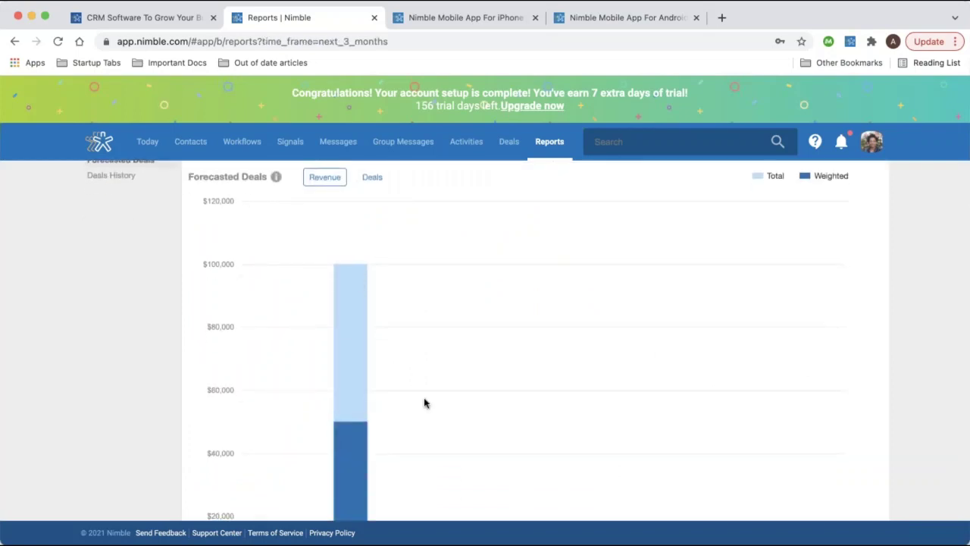
pyautogui.scroll(-3, 424, 400)
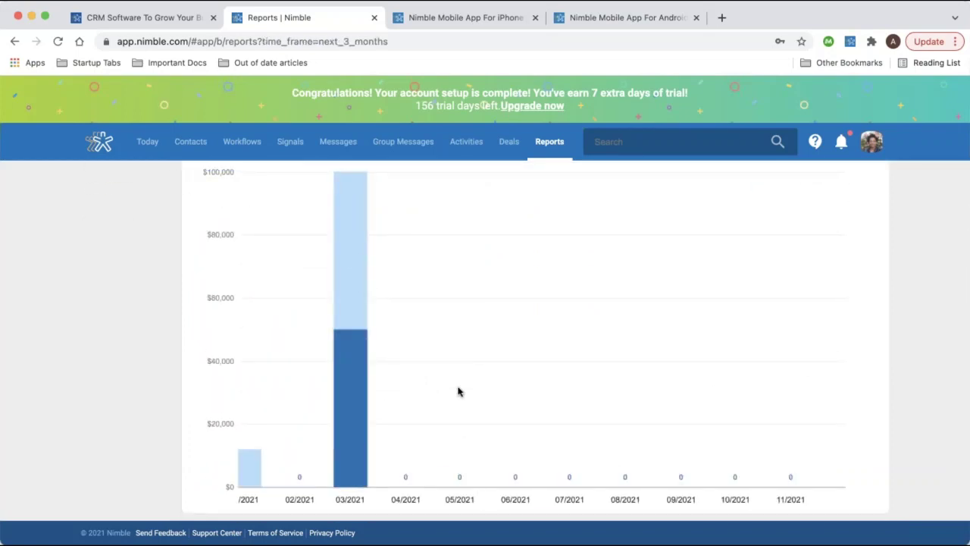
pyautogui.scroll(4, 491, 316)
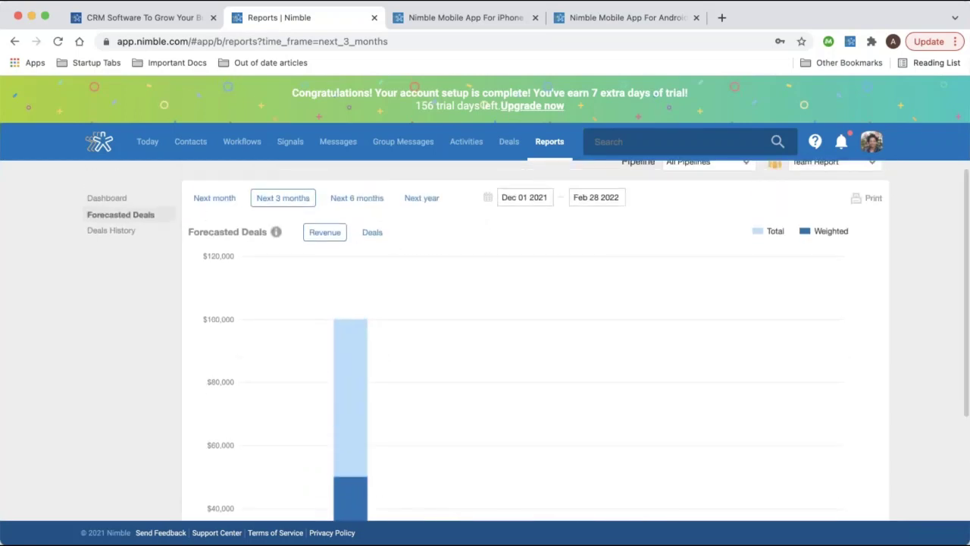
pyautogui.click(370, 234)
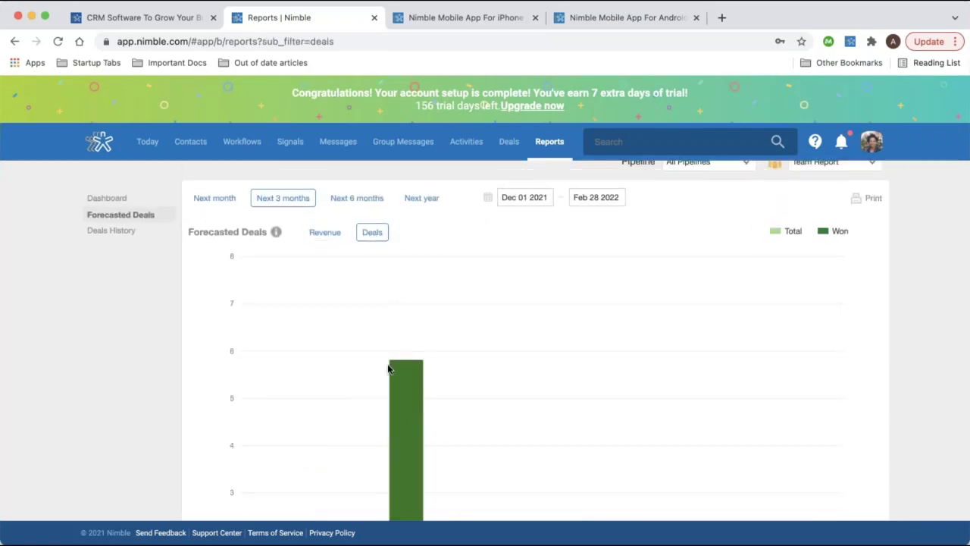
pyautogui.scroll(-2, 387, 362)
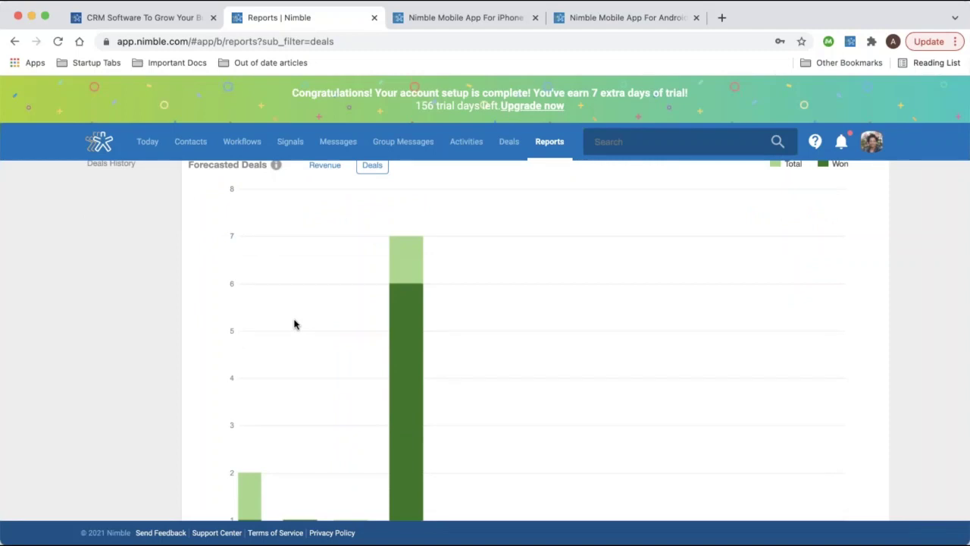
pyautogui.scroll(2, 326, 250)
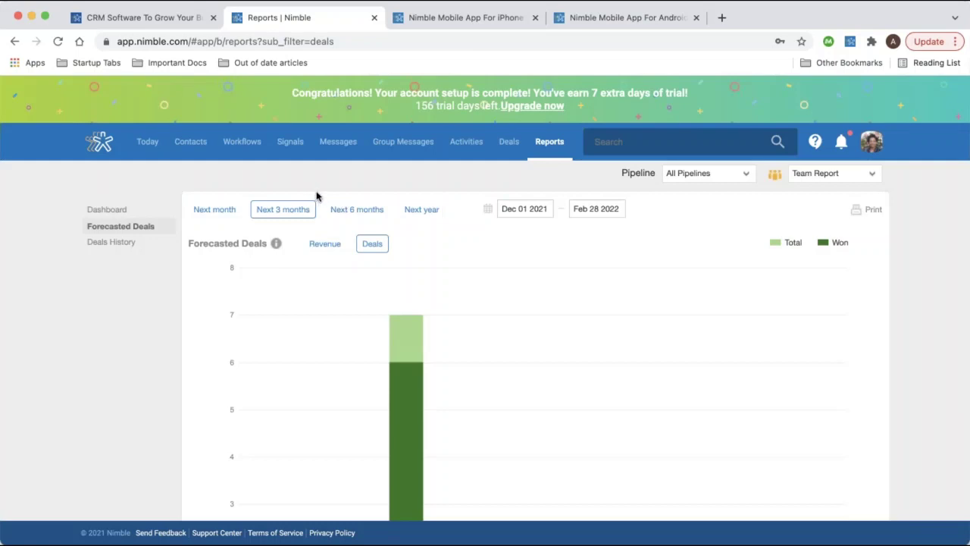
# Open the Deals History report, switch its period to last year, and examine the revenue chart
pyautogui.click(110, 243)
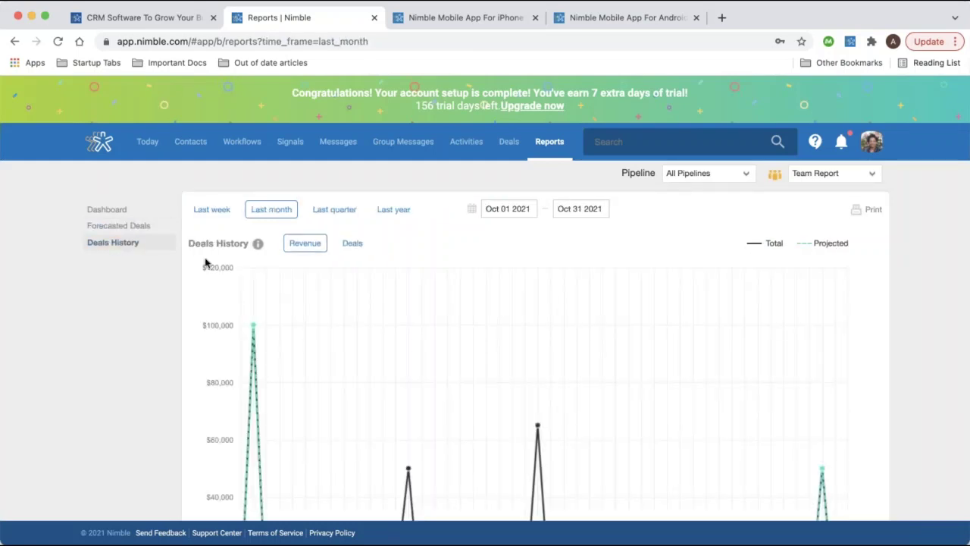
pyautogui.scroll(-1, 205, 262)
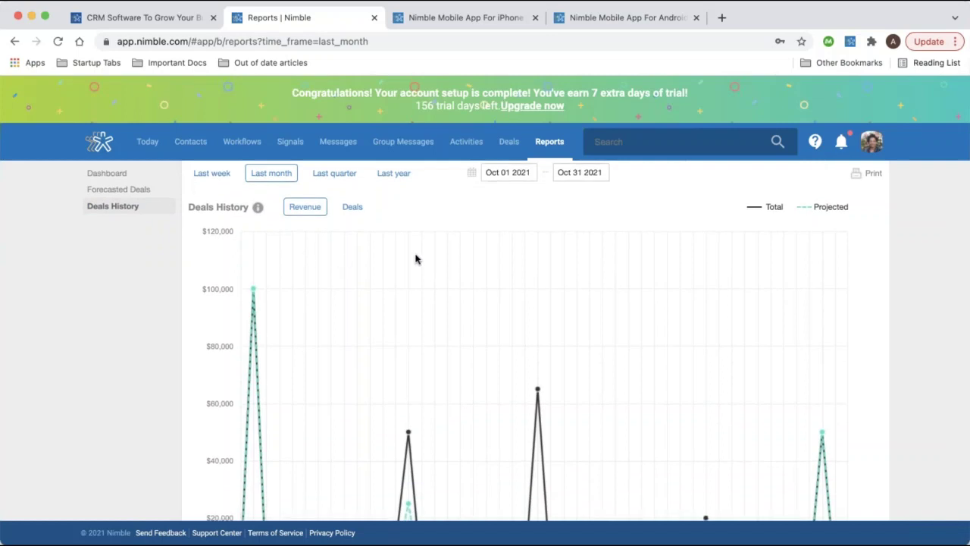
pyautogui.scroll(-1, 415, 259)
pyautogui.scroll(2, 417, 258)
pyautogui.click(394, 210)
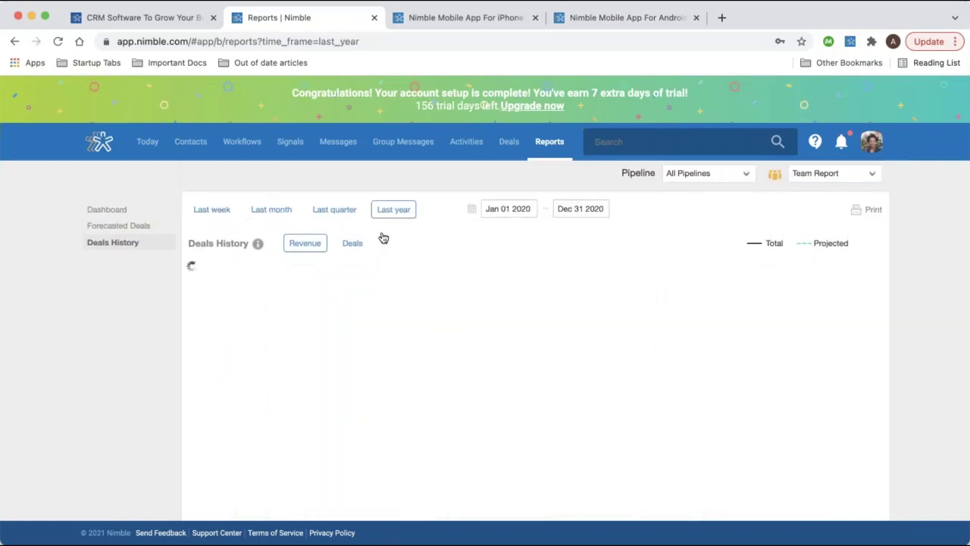
pyautogui.scroll(-2, 704, 266)
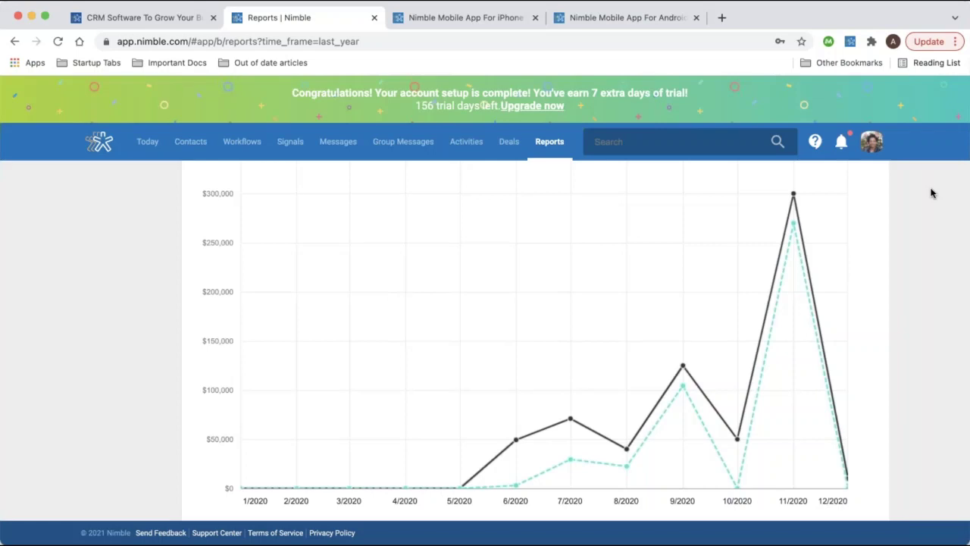
# Open the illustrator's LinkedIn profile in a new browser tab and bring up the Nimble extension on that page
pyautogui.press('super+t')
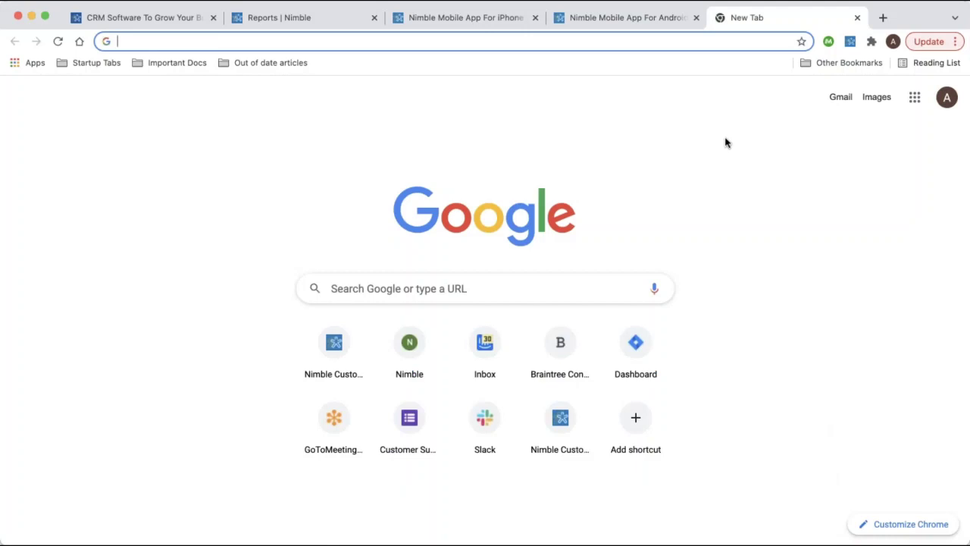
pyautogui.write('gemma')
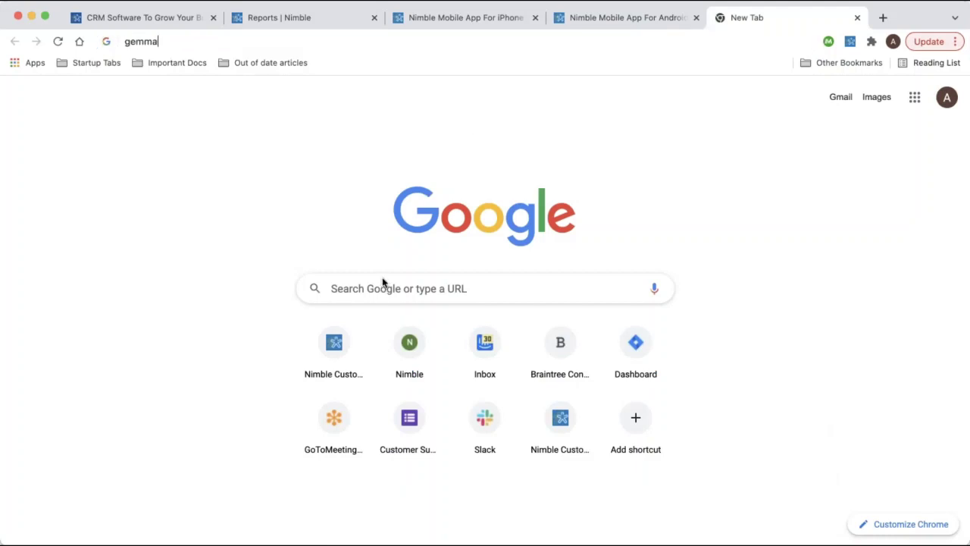
pyautogui.press('Return')
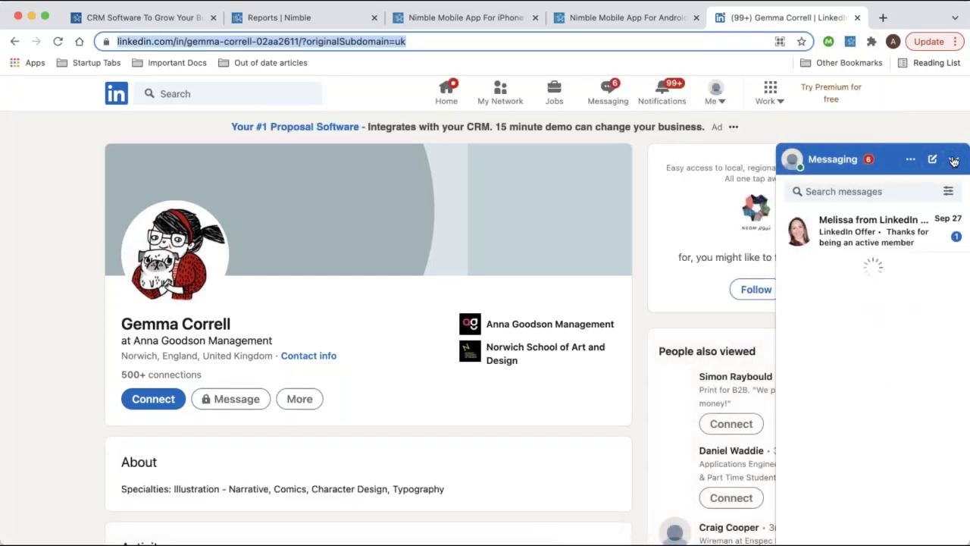
pyautogui.click(851, 44)
pyautogui.click(850, 44)
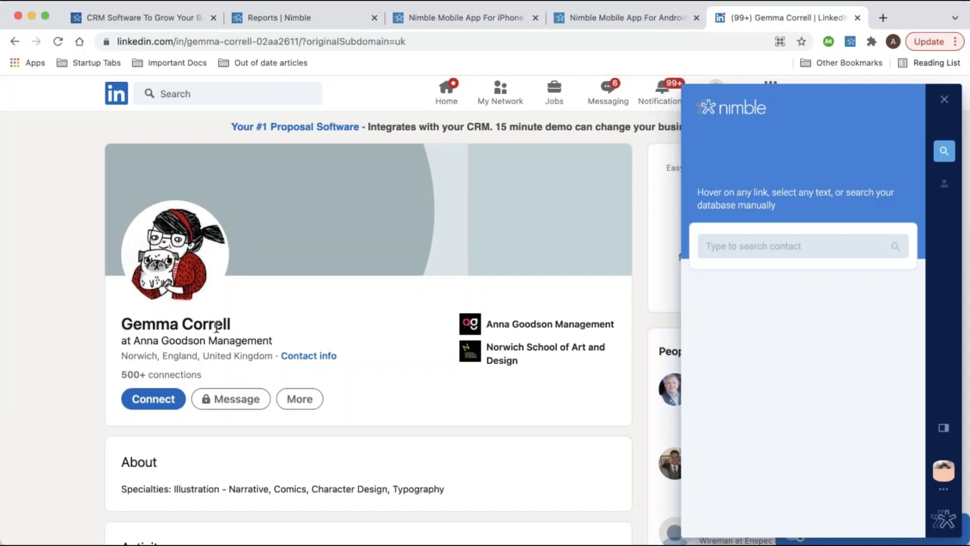
# Look up the LinkedIn profile's name in the Nimble extension and confirm the suggested LinkedIn match in the person's Live Profile
pyautogui.moveTo(121, 324); pyautogui.dragTo(234, 329)
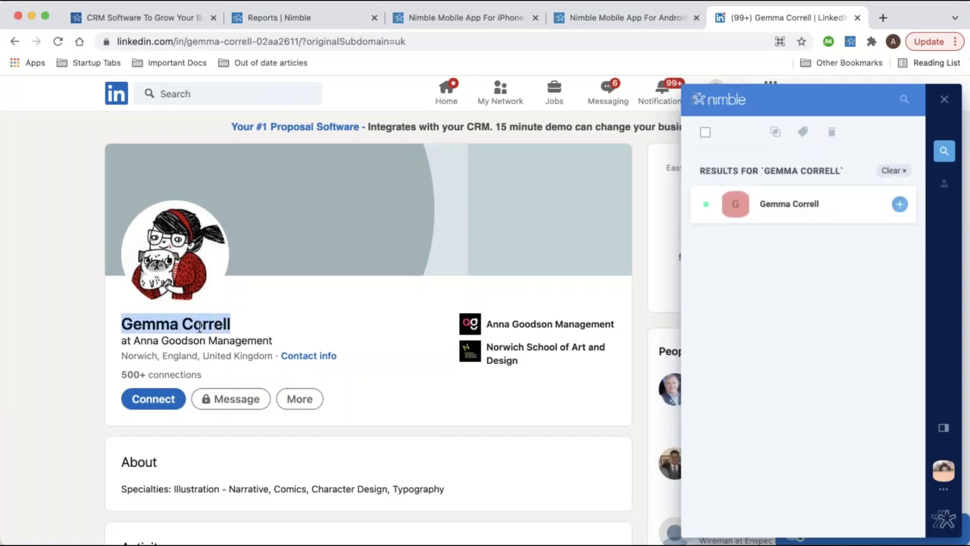
pyautogui.click(814, 210)
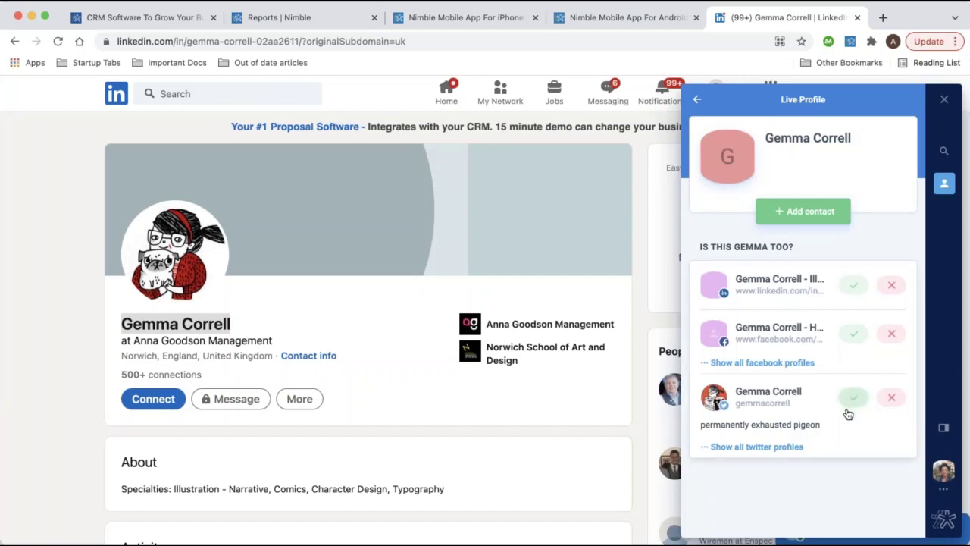
pyautogui.click(854, 284)
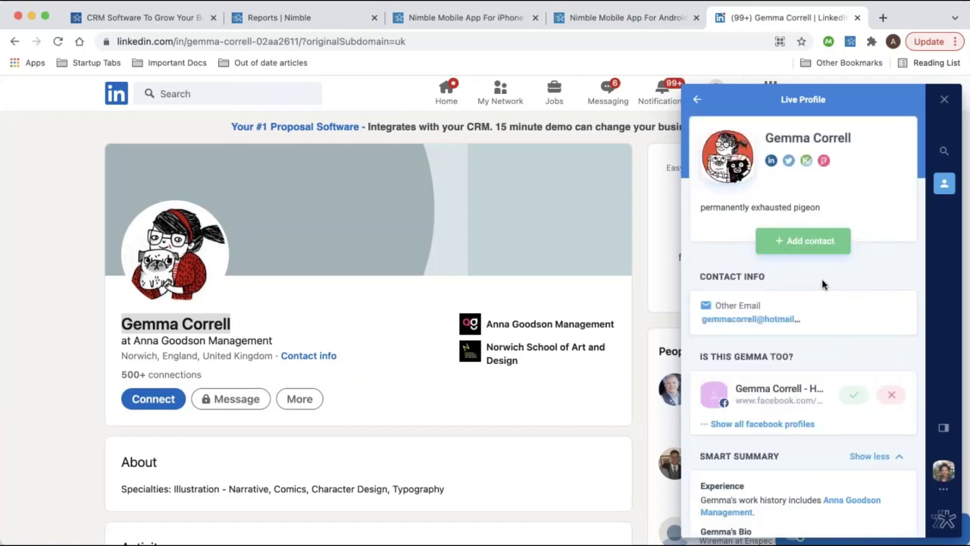
# Review the illustrator's Live Profile down to its social network details and add the profile to Nimble as a contact
pyautogui.scroll(-1, 803, 327)
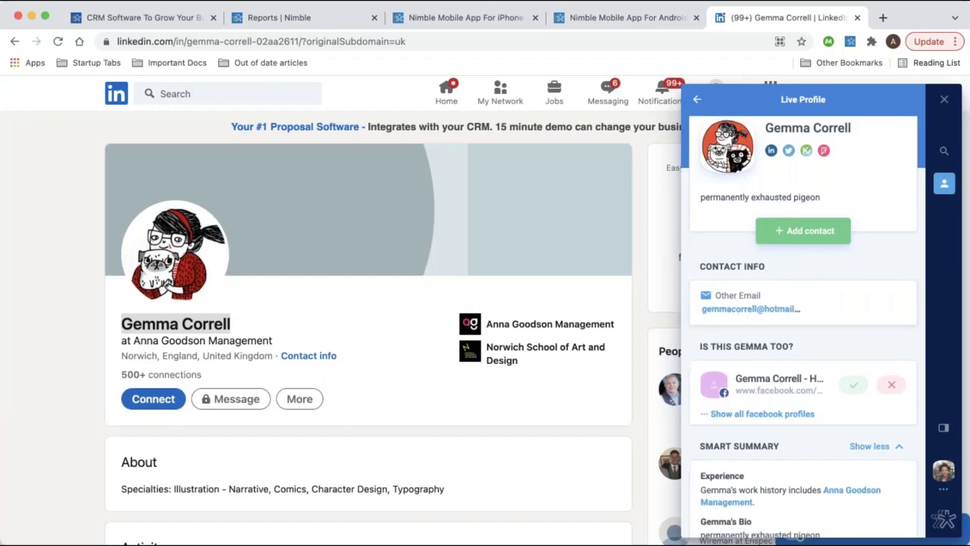
pyautogui.scroll(-3, 804, 326)
pyautogui.scroll(-5, 803, 326)
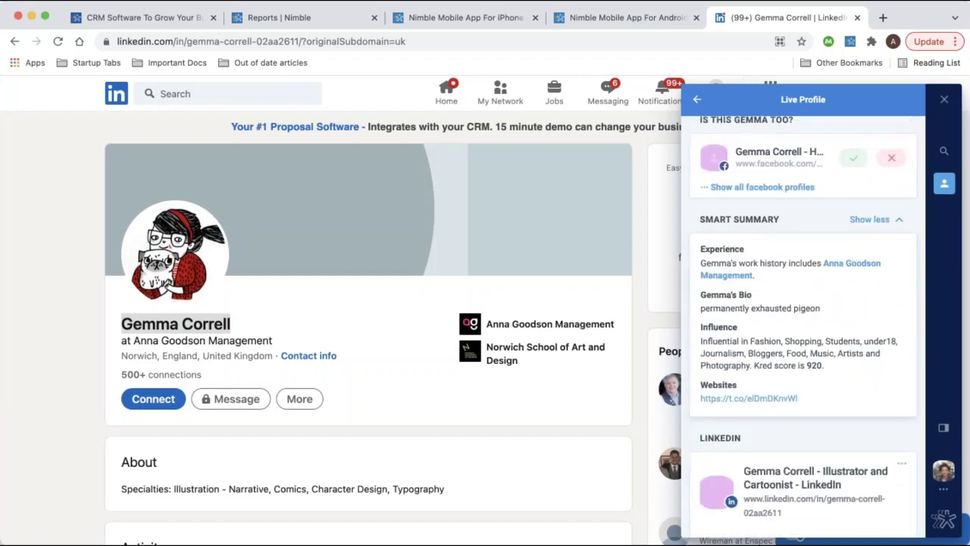
pyautogui.scroll(-3, 803, 358)
pyautogui.scroll(-3, 803, 357)
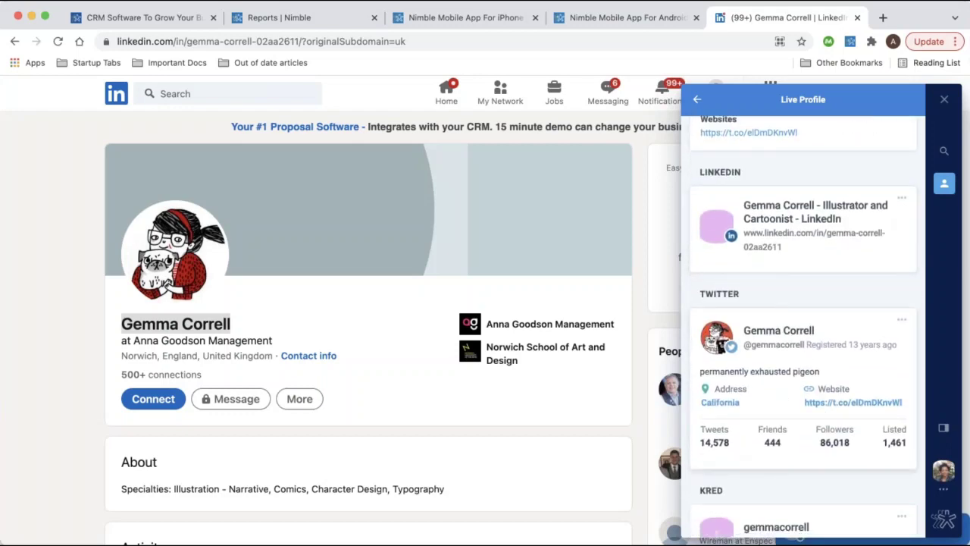
pyautogui.scroll(-6, 803, 345)
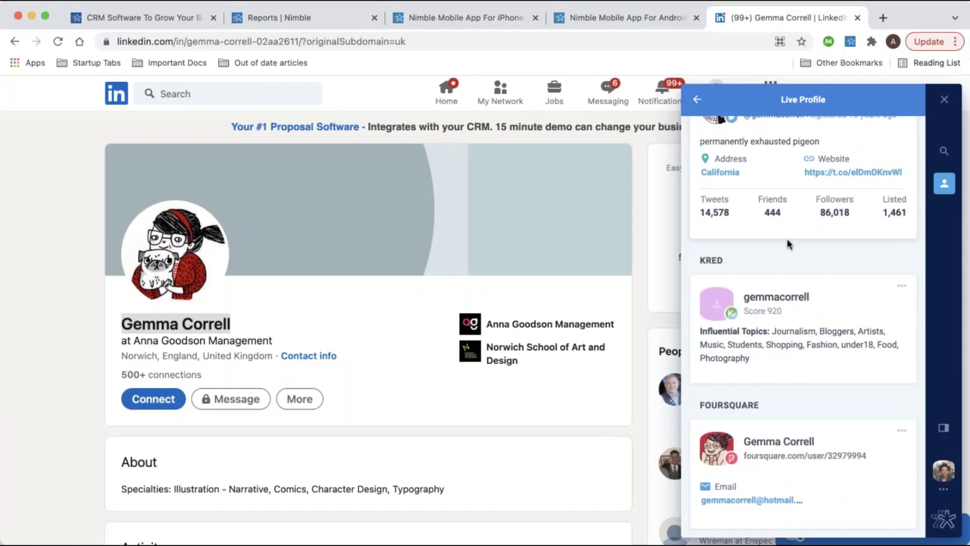
pyautogui.scroll(10, 787, 244)
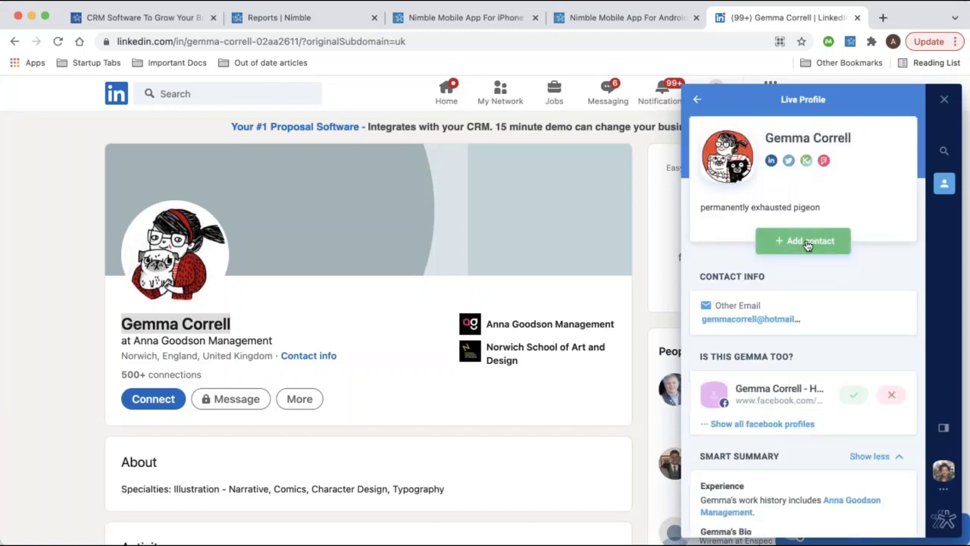
pyautogui.click(808, 243)
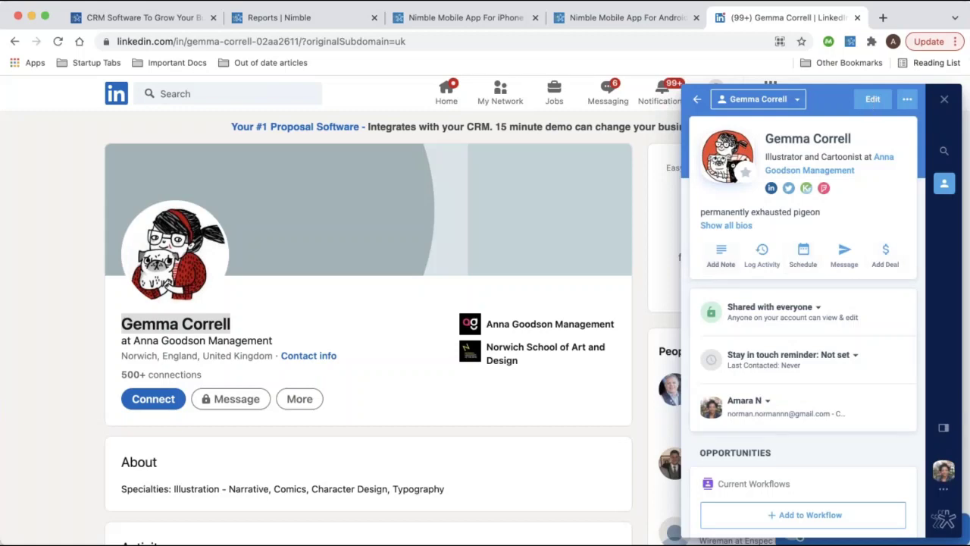
# Examine the new contact record's workflow, activity, employment, summary, tag and lead field sections
pyautogui.scroll(-2, 818, 367)
pyautogui.scroll(-5, 818, 366)
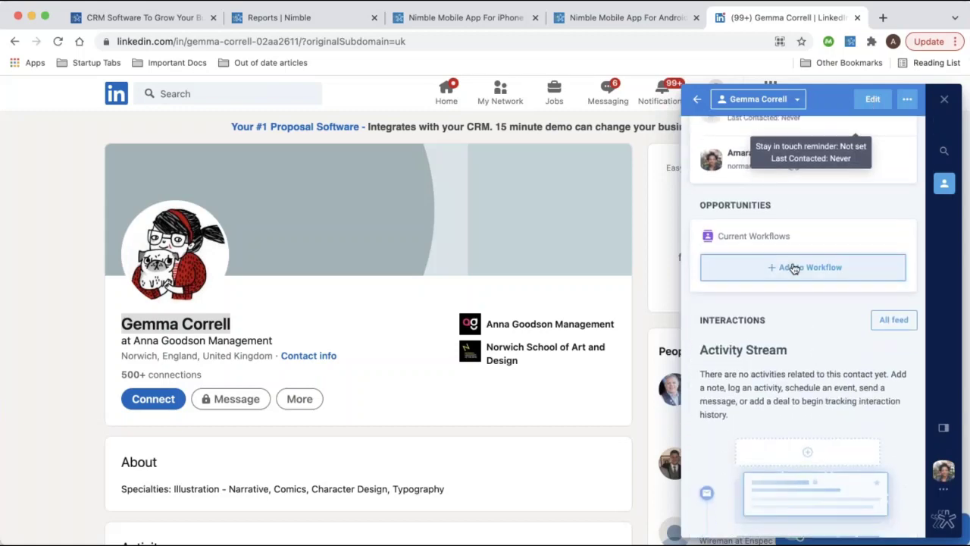
pyautogui.scroll(-10, 818, 367)
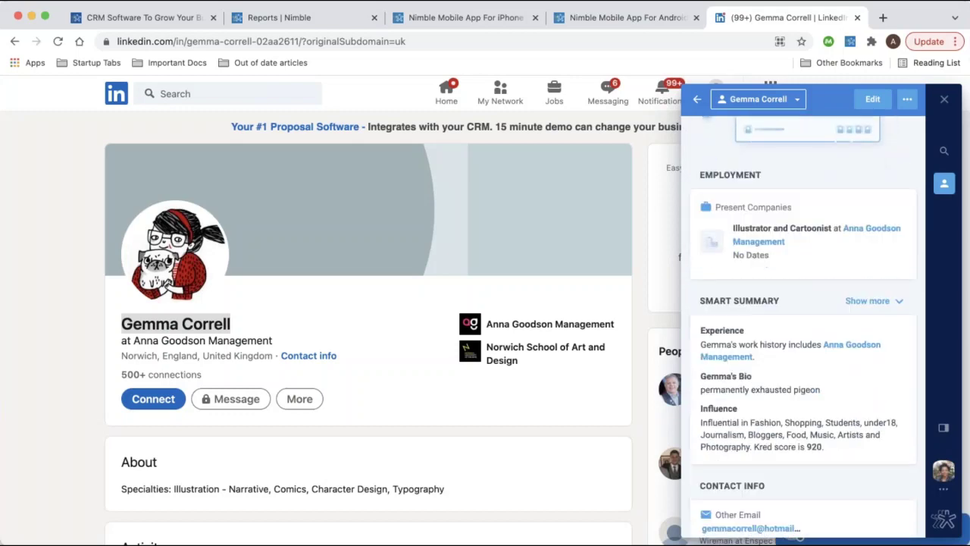
pyautogui.scroll(-4, 776, 423)
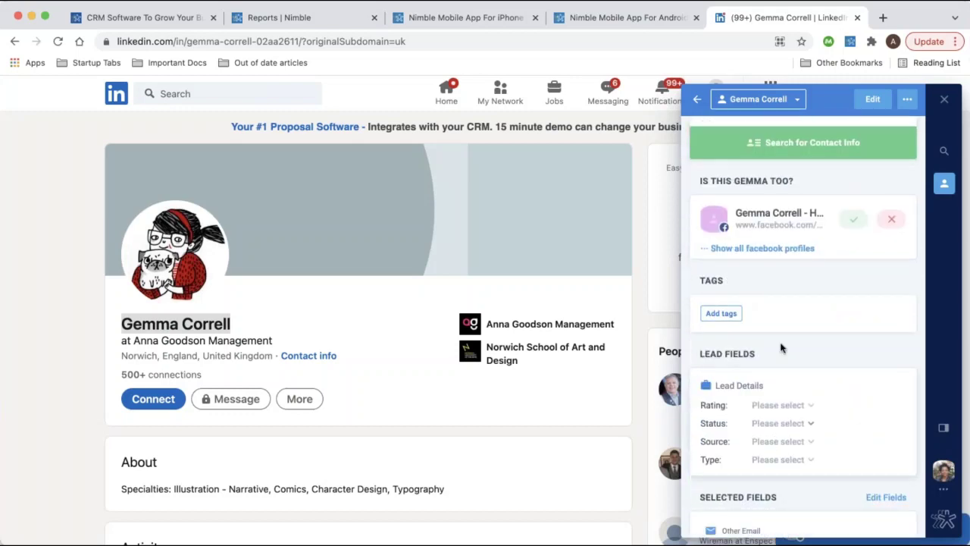
pyautogui.scroll(20, 777, 194)
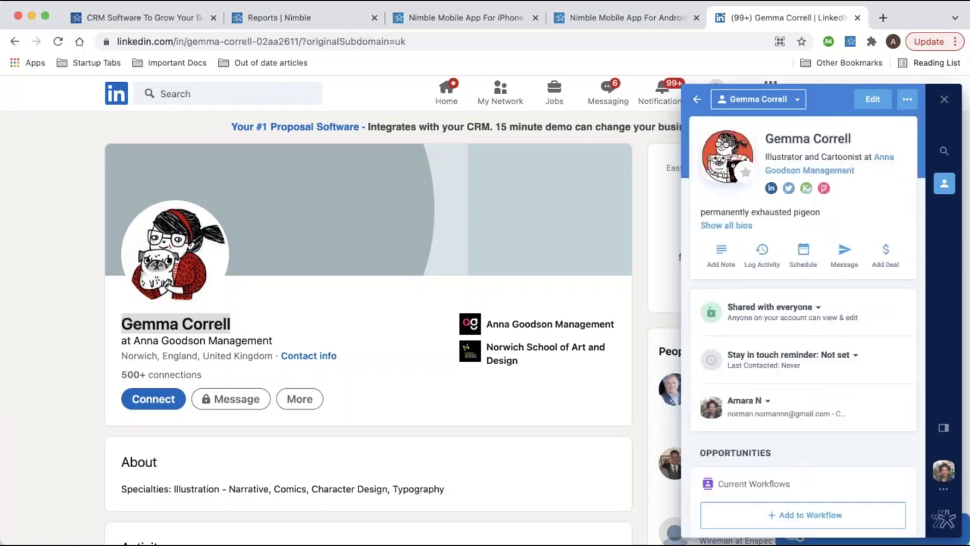
# Go to the LinkedIn home feed and open the first suggested connection's Live Profile in the Nimble extension
pyautogui.click(116, 91)
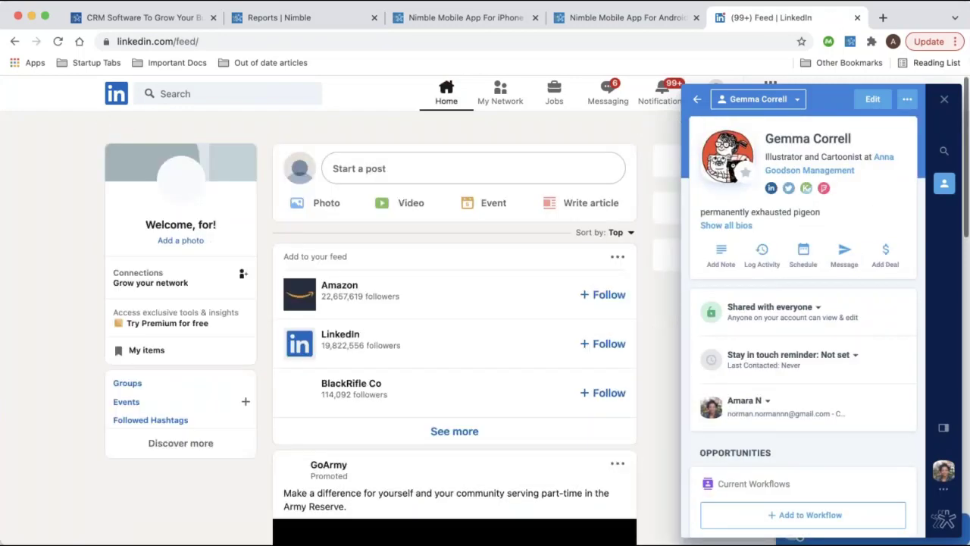
pyautogui.scroll(-10, 448, 281)
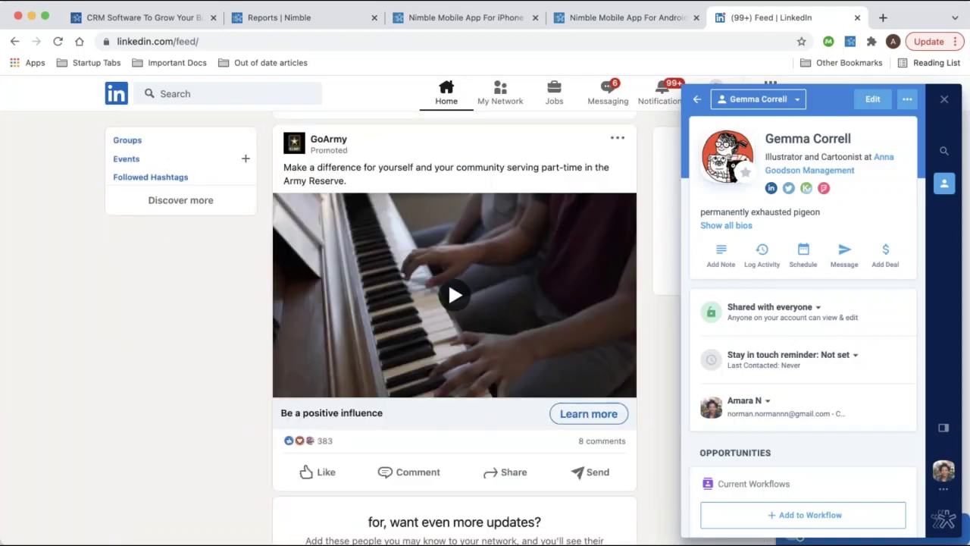
pyautogui.scroll(-1, 338, 353)
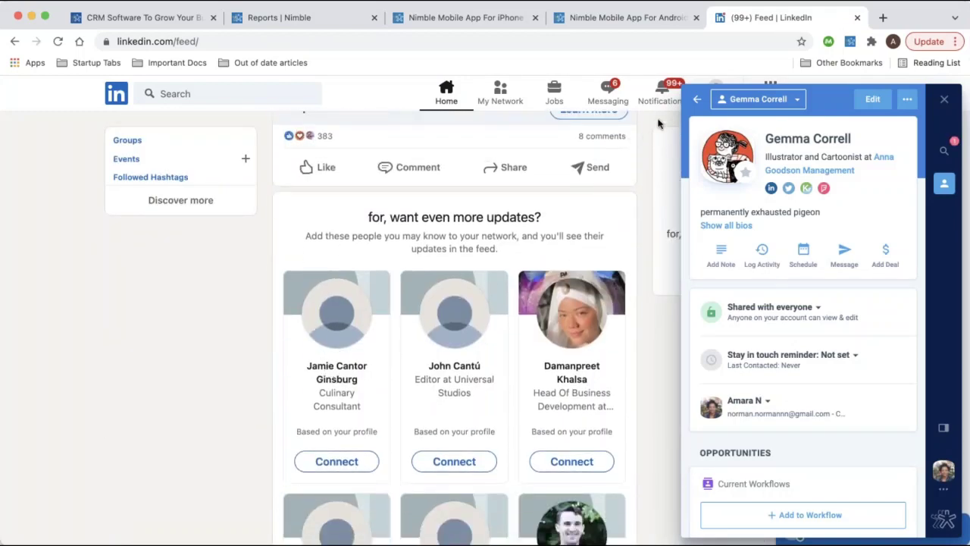
pyautogui.click(696, 98)
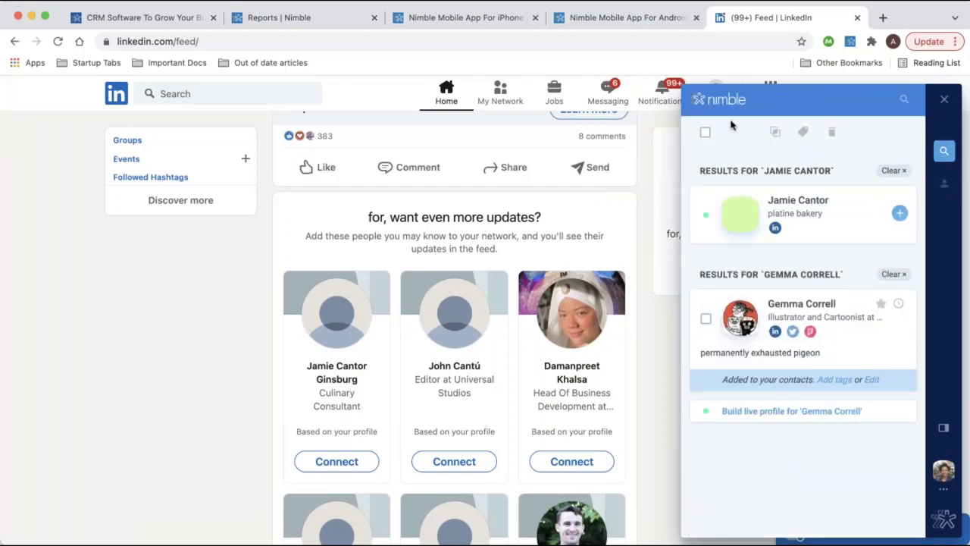
pyautogui.click(812, 224)
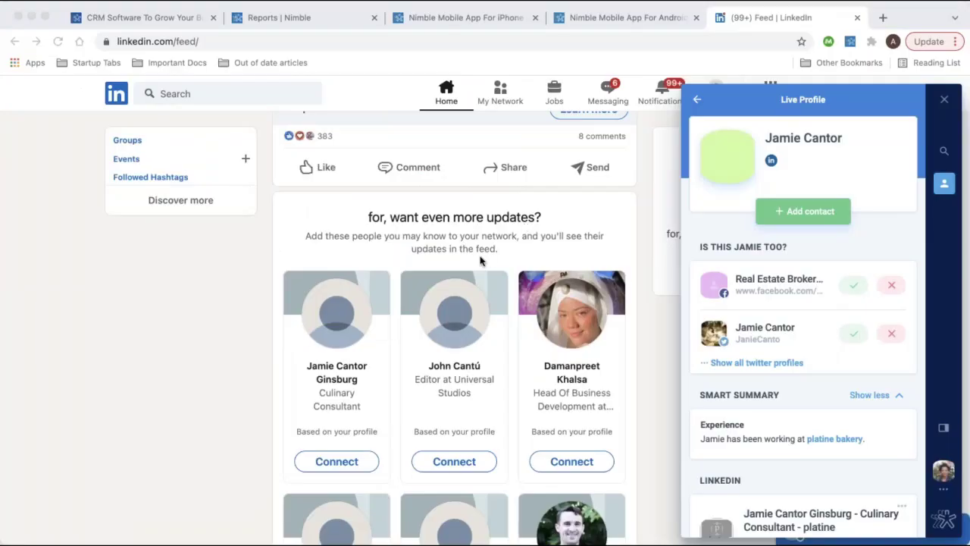
# Switch to Outlook, select the "Re: Hi!" email, and bring up its sender's record in the Nimble Contacts add-in
pyautogui.click(499, 275)
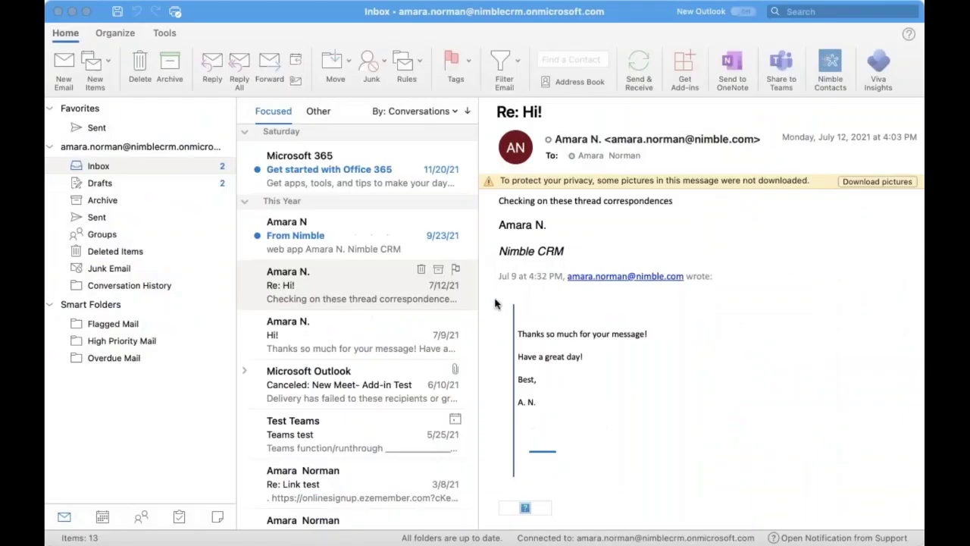
pyautogui.click(531, 314)
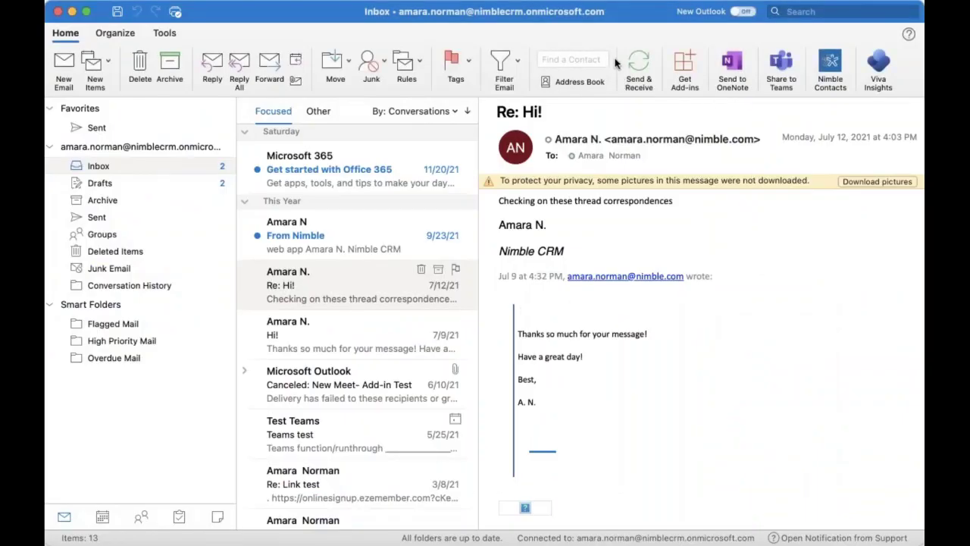
pyautogui.click(324, 284)
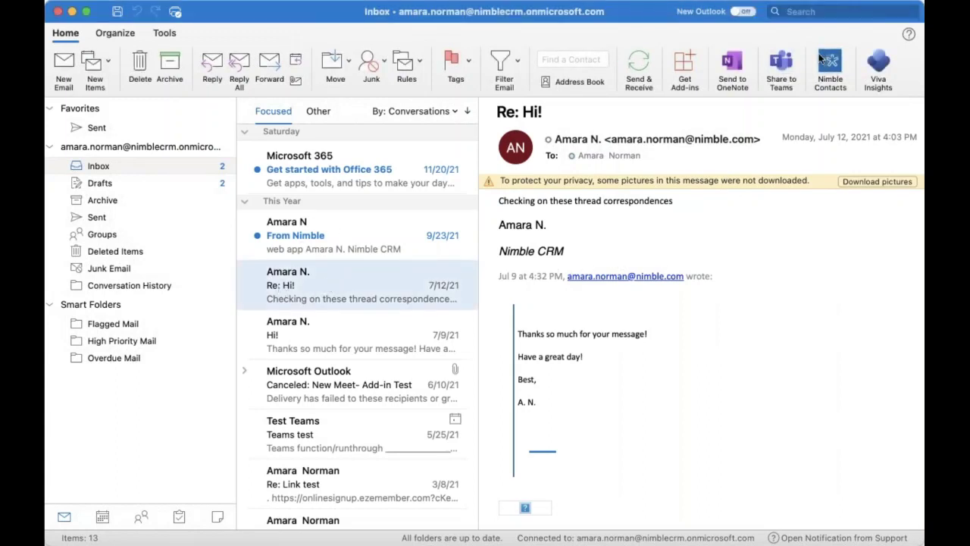
pyautogui.click(822, 66)
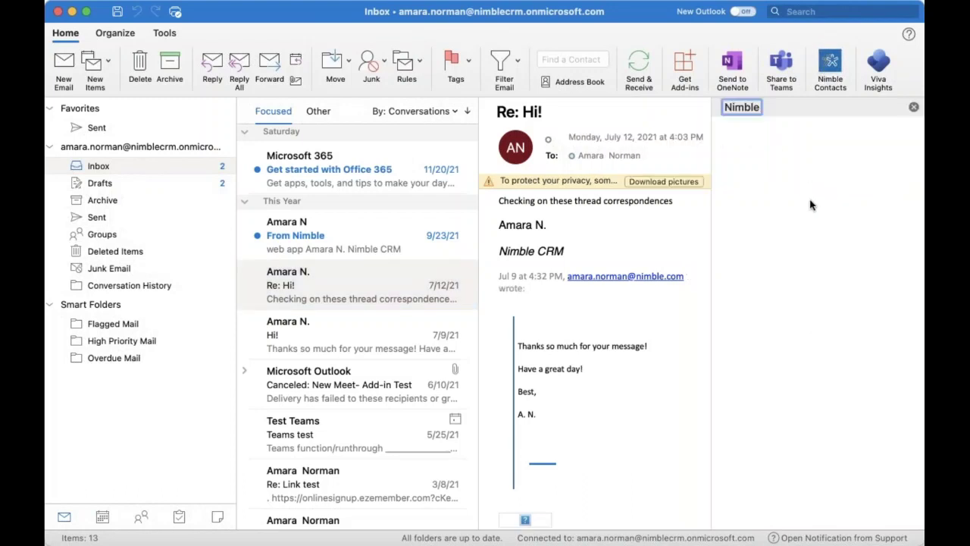
pyautogui.click(803, 227)
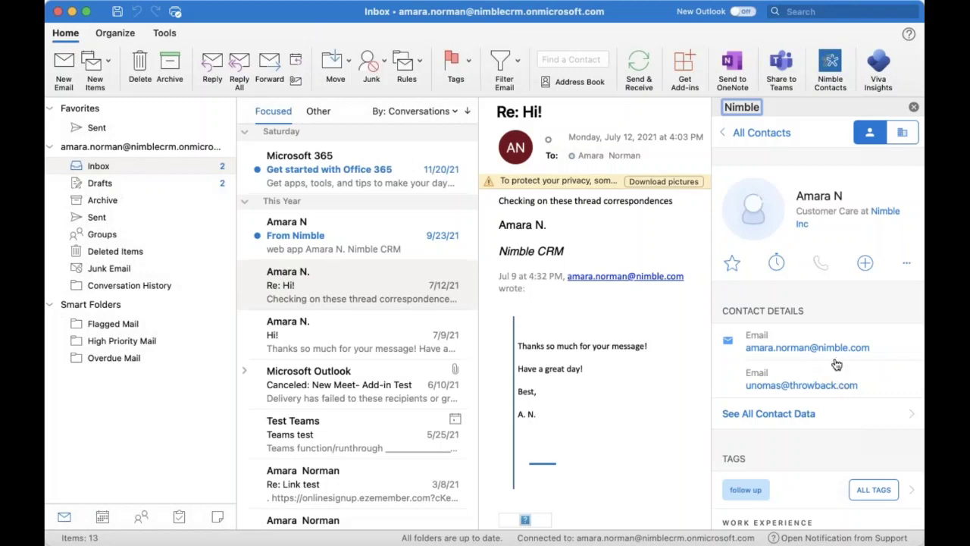
# Review the items that can be added to the sender's Nimble record and the record's additional actions
pyautogui.scroll(-1, 833, 360)
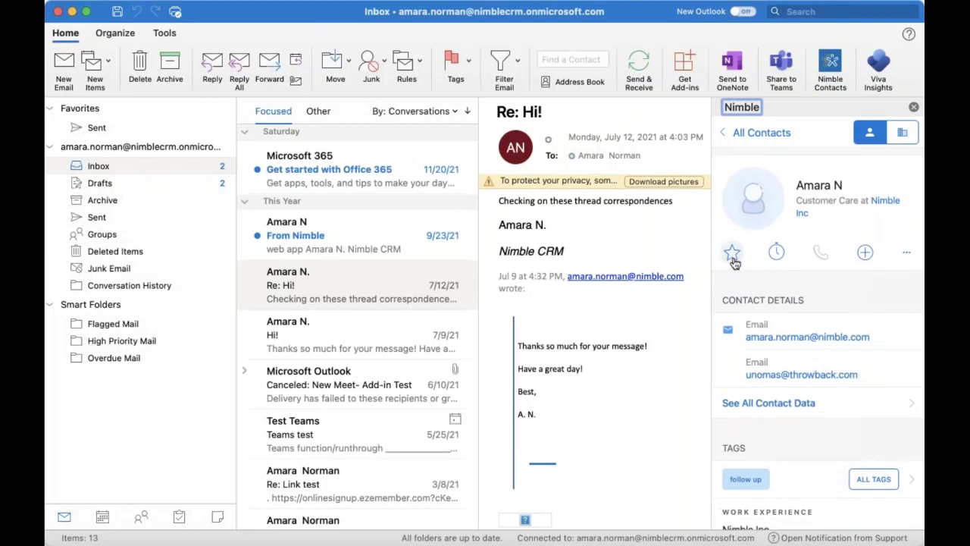
pyautogui.click(865, 254)
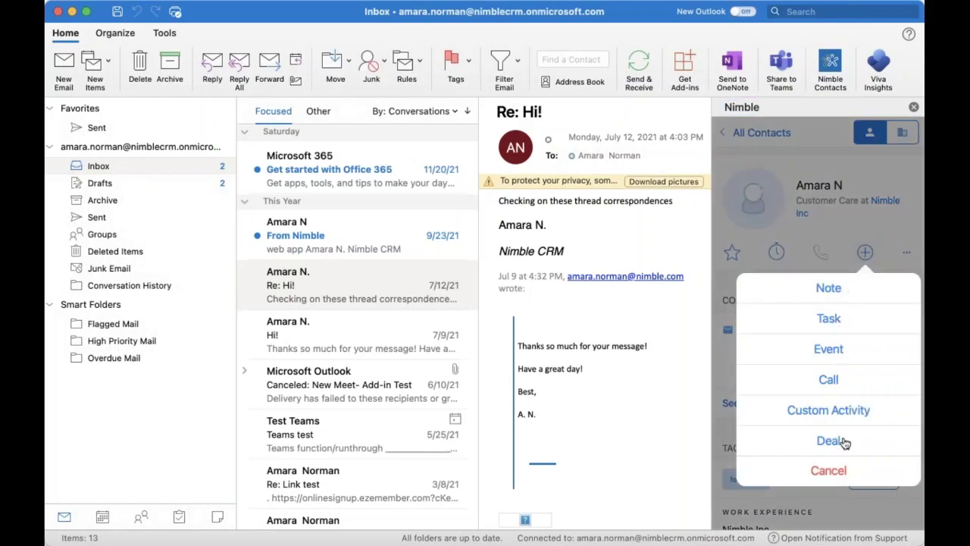
pyautogui.click(834, 471)
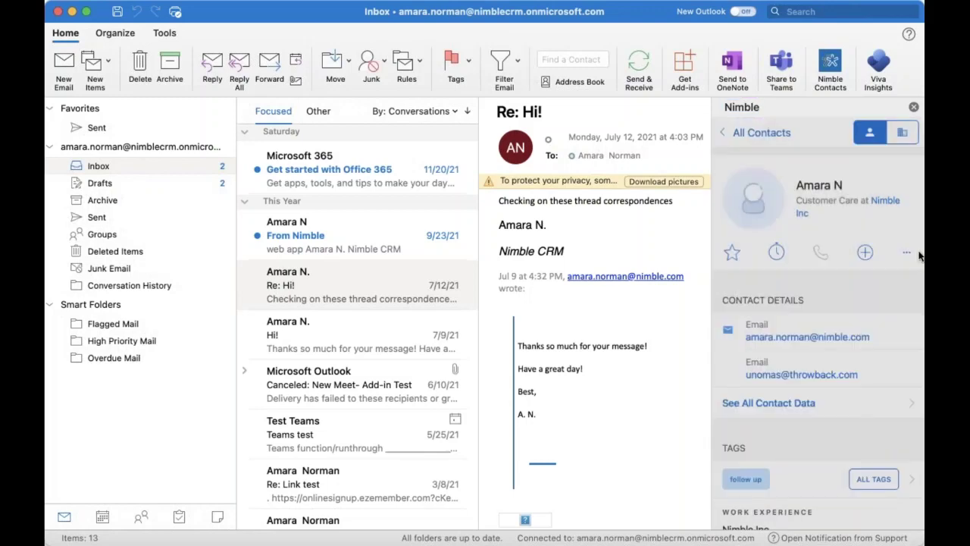
pyautogui.click(907, 253)
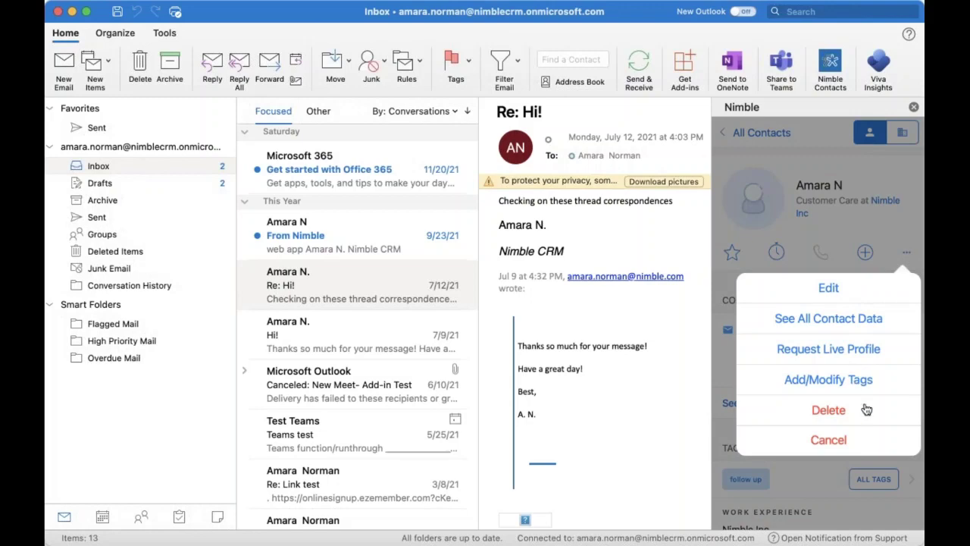
# Switch to the "Hospital Financial Information" email in Gmail and open the Healthcare Almanac Live Profile in Nimble
pyautogui.click(899, 218)
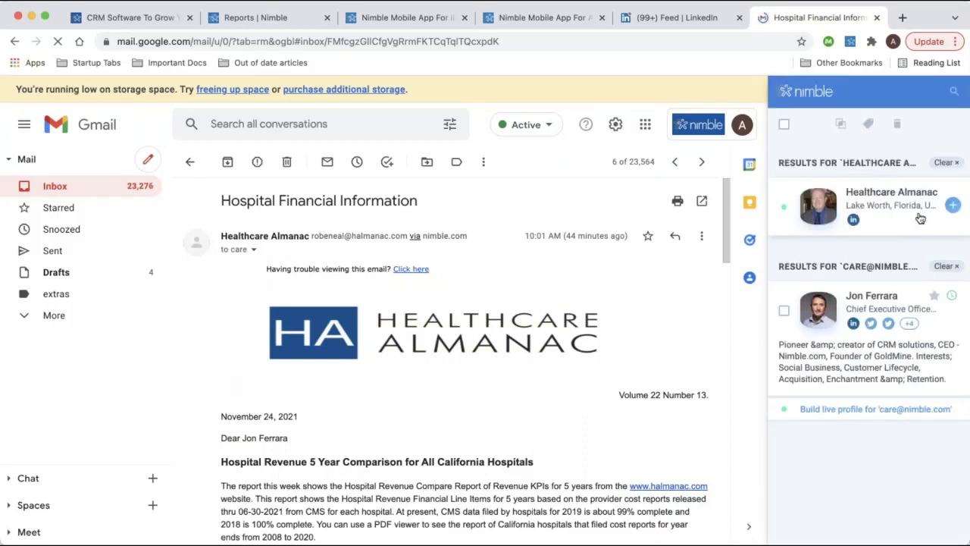
pyautogui.click(900, 225)
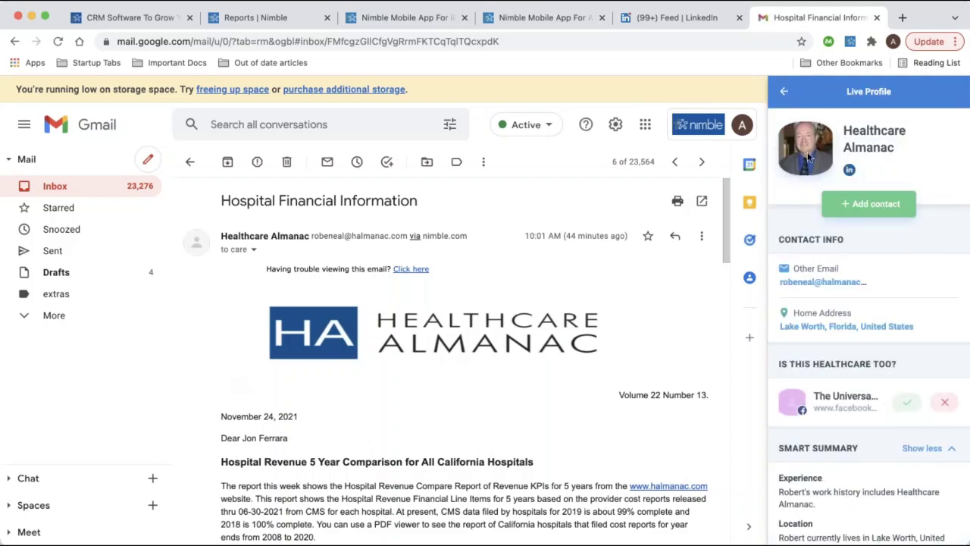
# Start a new Gmail message and view the Nimble email templates available for it
pyautogui.click(148, 159)
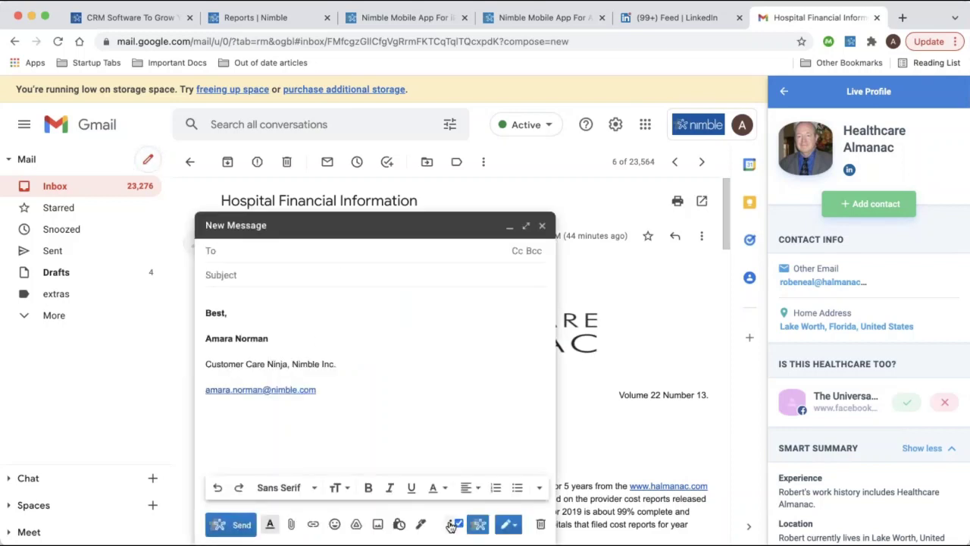
pyautogui.click(509, 525)
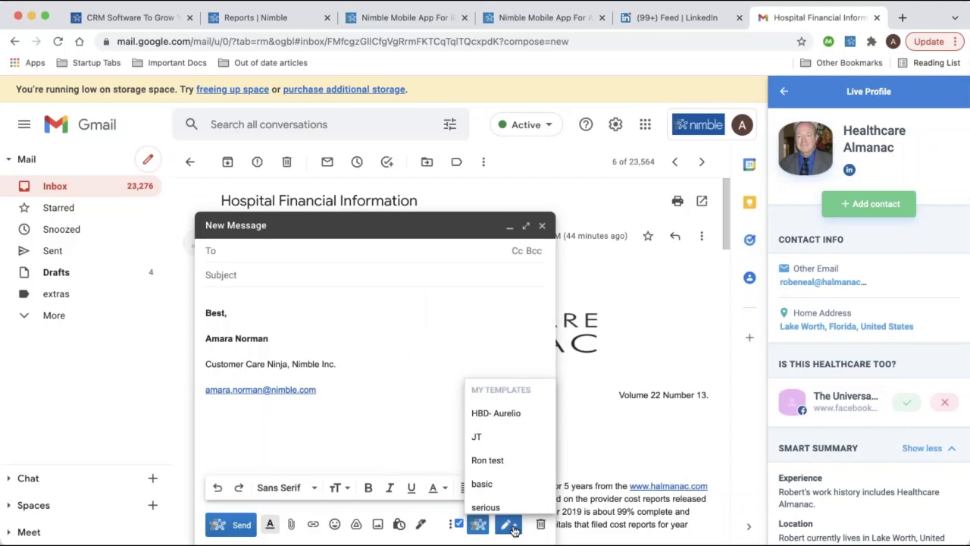
pyautogui.click(478, 524)
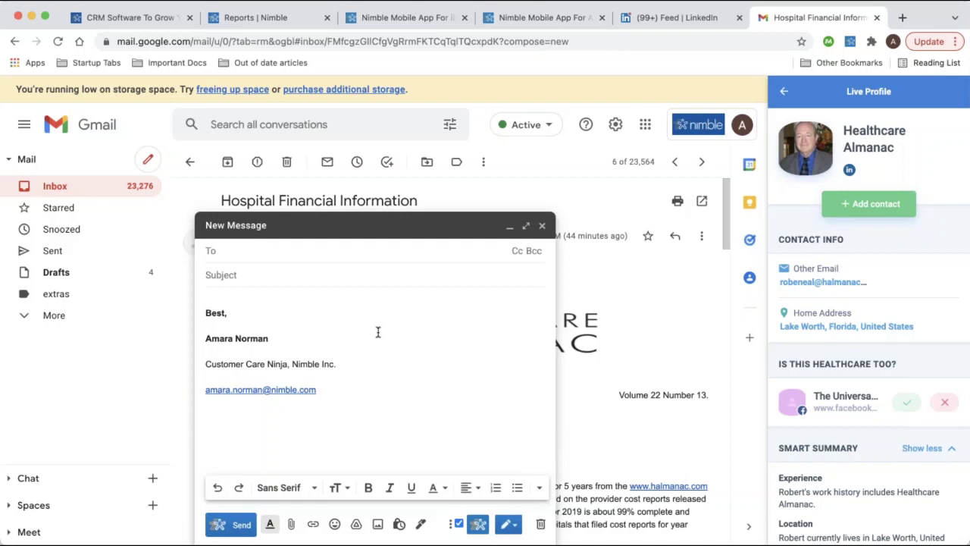
# Switch to the "Nimble Mobile App For iPhone" support article and review it from the introduction through the Agenda tab screenshot
pyautogui.click(417, 21)
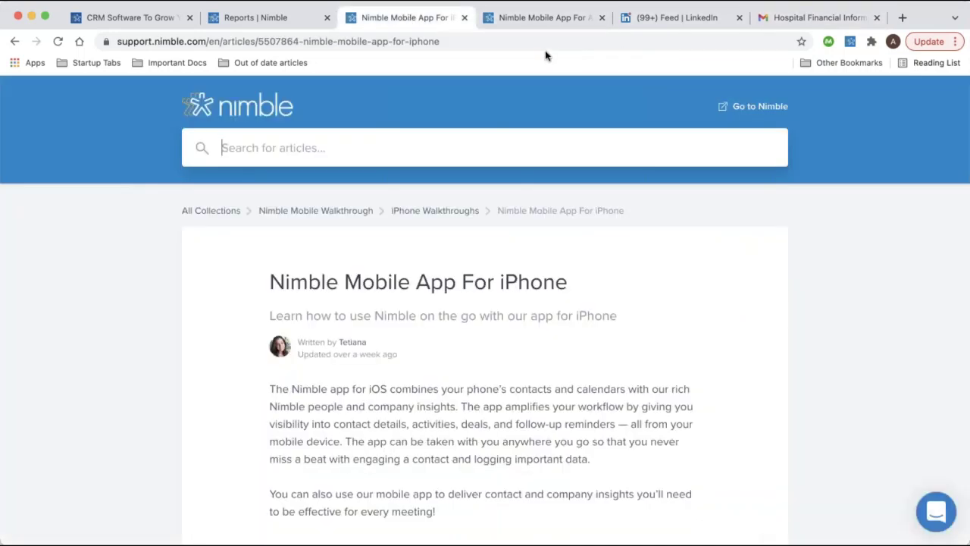
pyautogui.scroll(-2, 541, 245)
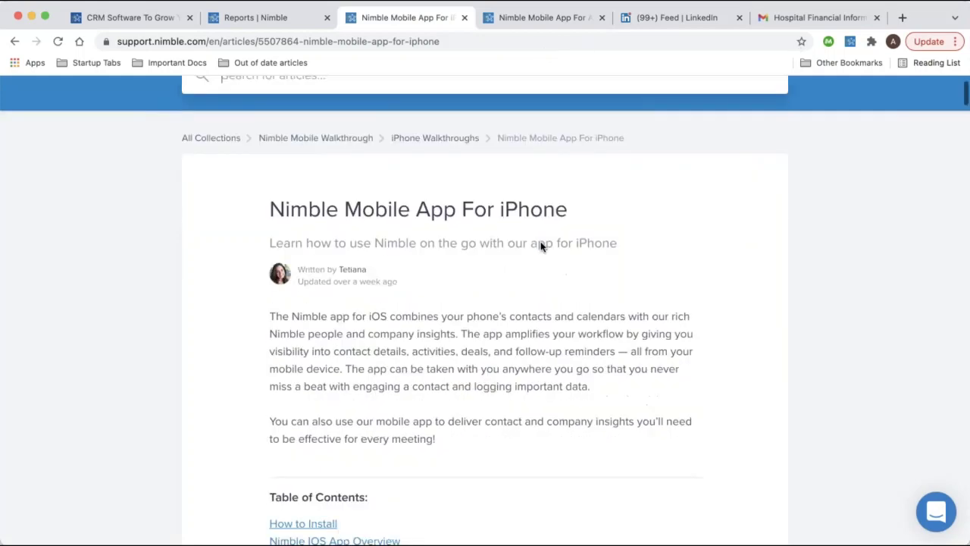
pyautogui.scroll(-10, 540, 246)
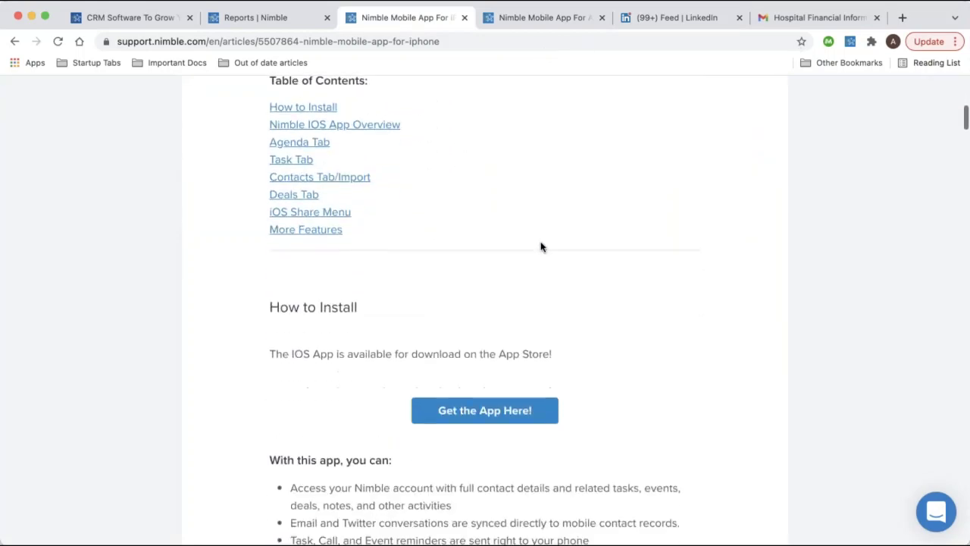
pyautogui.scroll(-10, 414, 285)
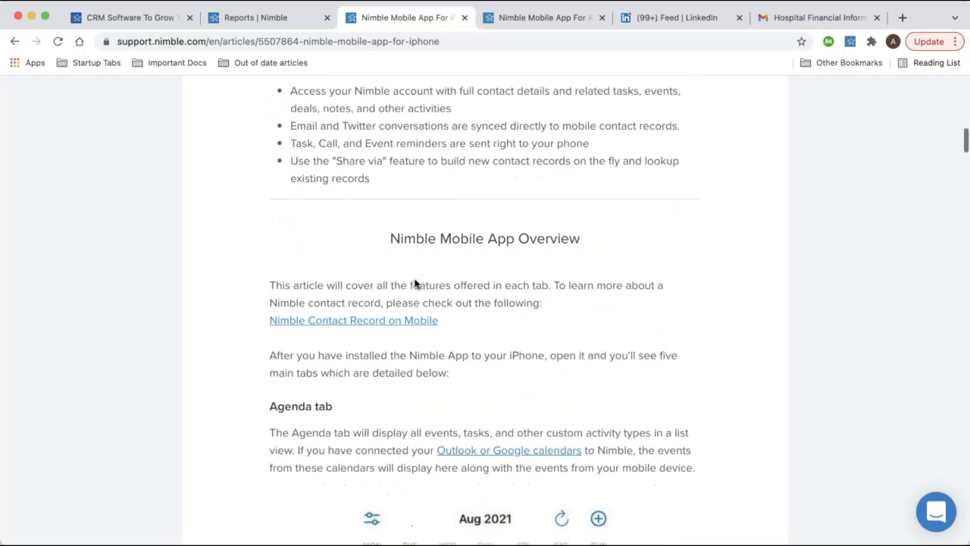
pyautogui.scroll(-8, 415, 285)
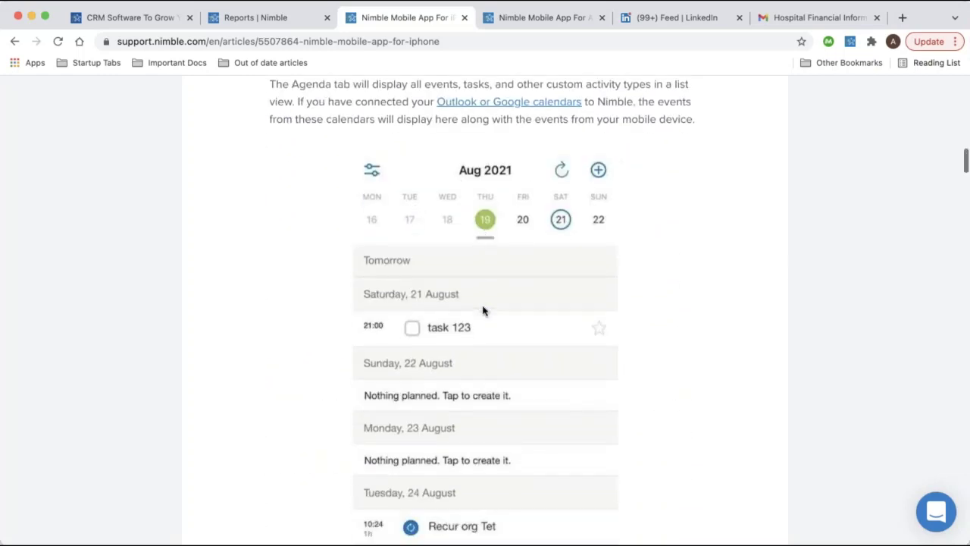
pyautogui.scroll(-3, 482, 311)
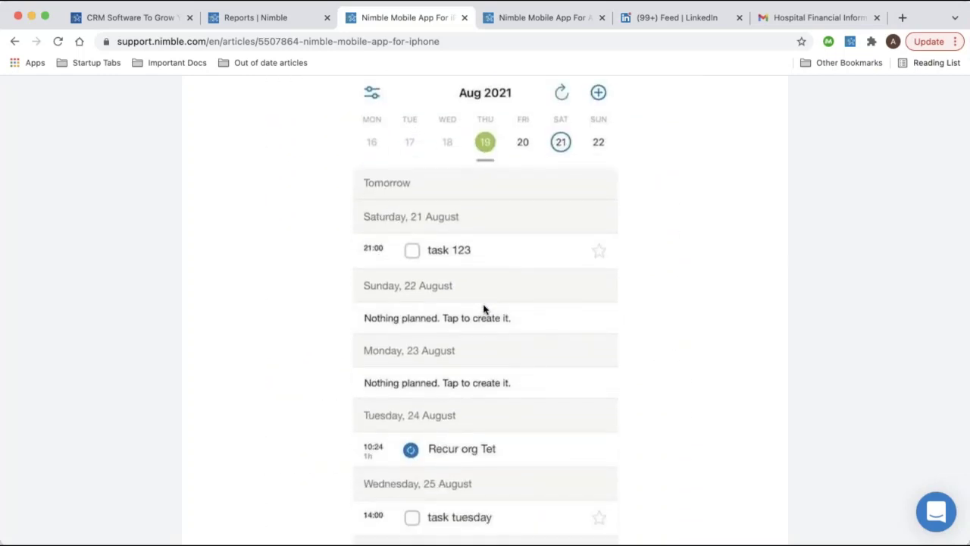
pyautogui.scroll(-3, 483, 309)
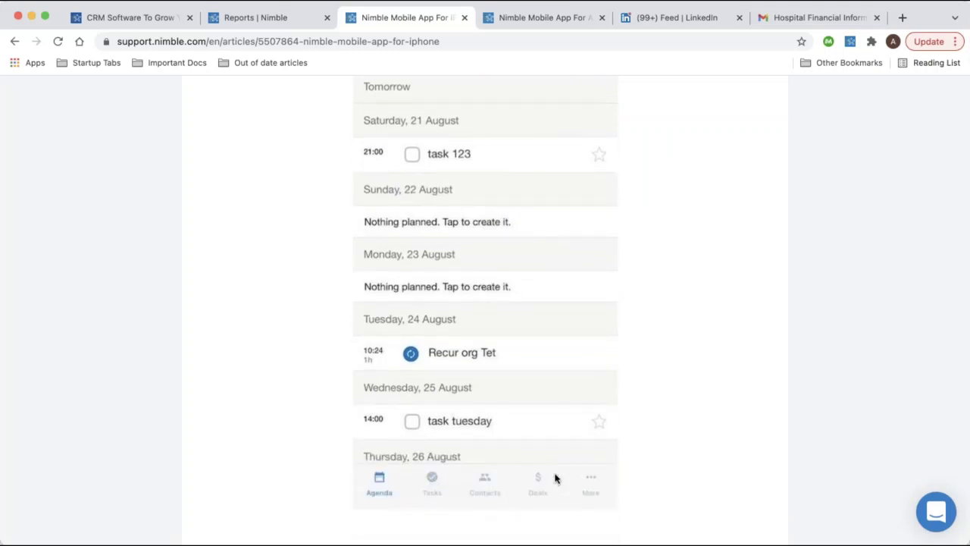
pyautogui.scroll(1, 530, 483)
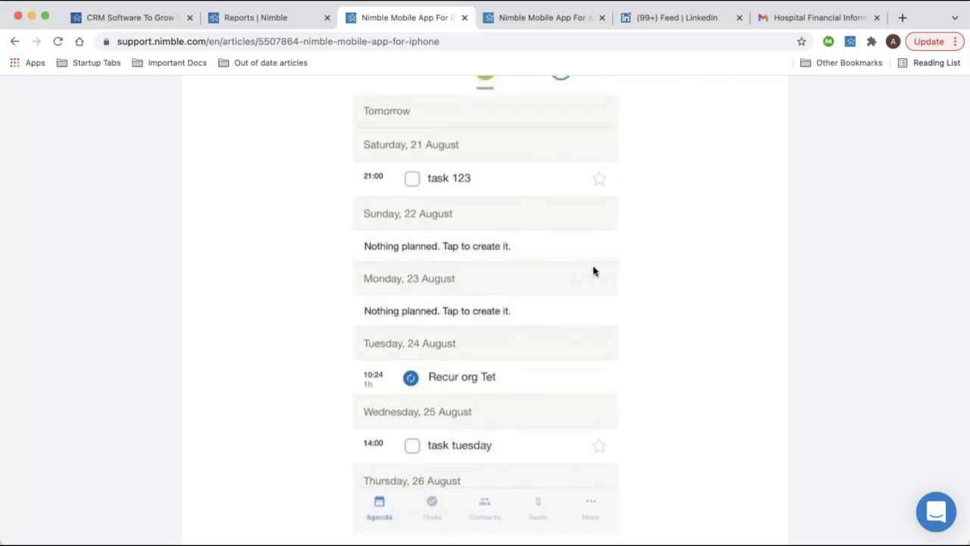
# Read the iPhone article's sections on adding and filtering activities, the Tasks tab and the Contacts tab
pyautogui.scroll(-10, 592, 270)
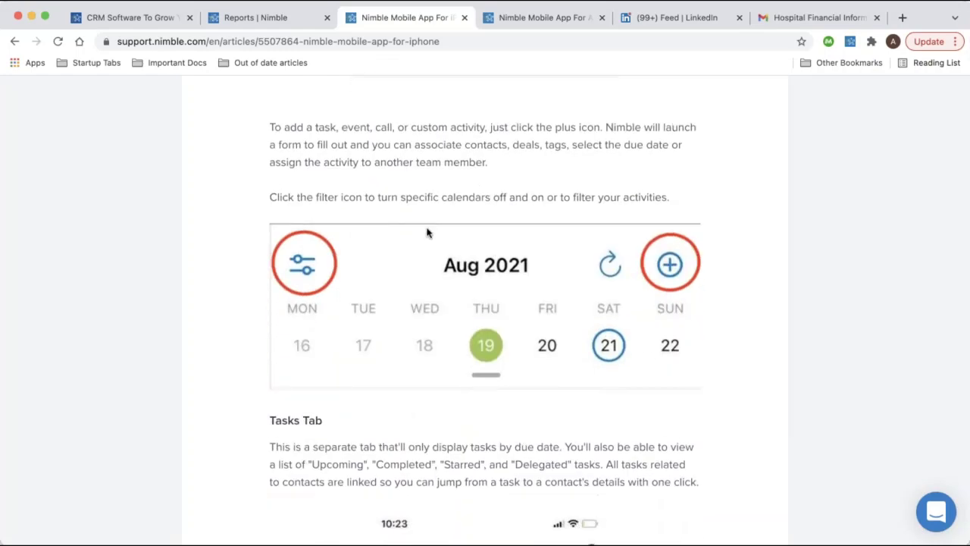
pyautogui.scroll(-8, 427, 228)
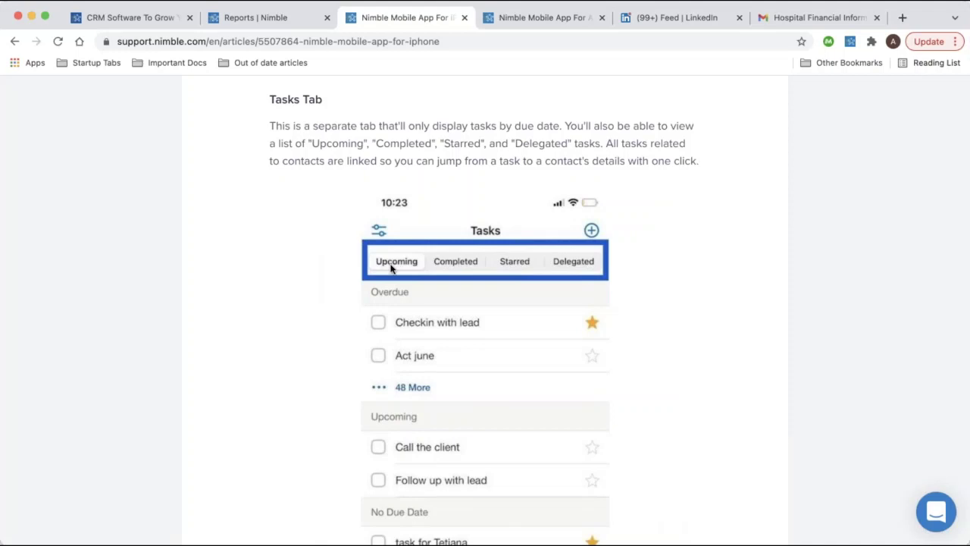
pyautogui.scroll(-6, 391, 267)
pyautogui.scroll(-10, 390, 267)
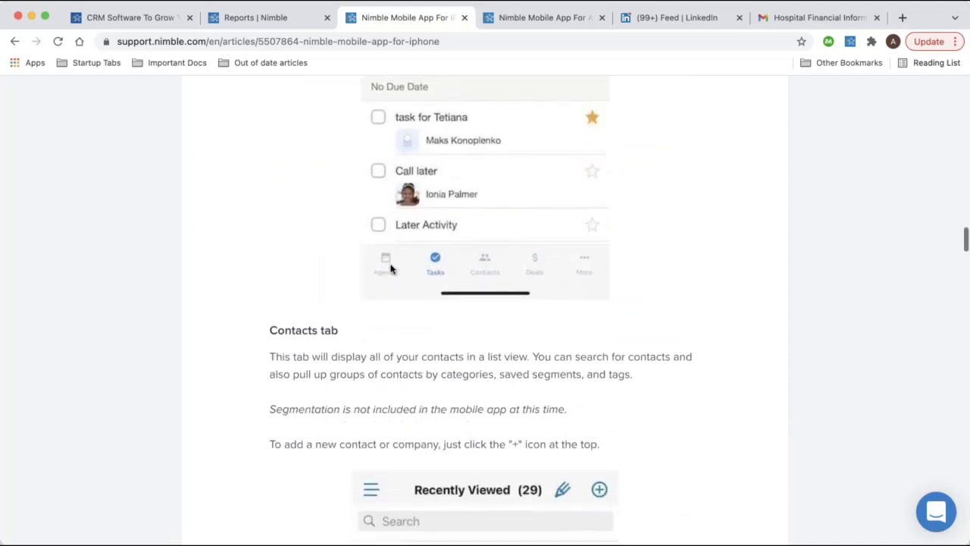
pyautogui.scroll(-2, 432, 305)
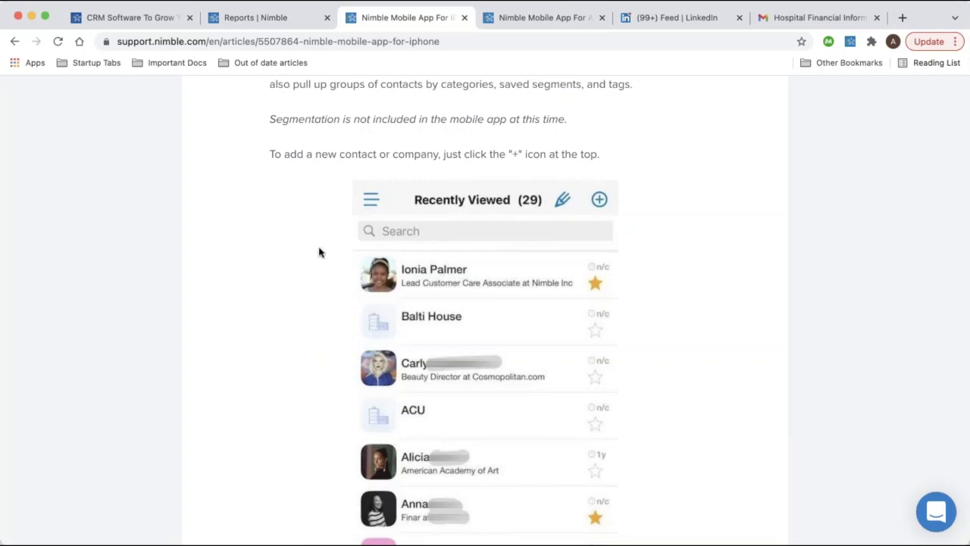
pyautogui.scroll(-5, 318, 251)
pyautogui.scroll(3, 318, 251)
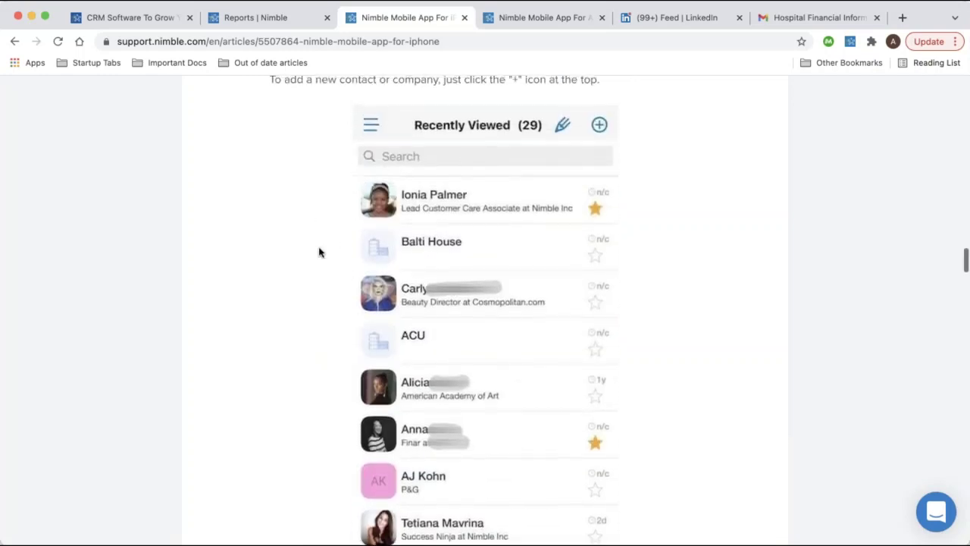
# Switch to the Nimble Mobile App for Android article and review its installation and Agenda tab sections, including adding activities and filtering calendars
pyautogui.click(557, 16)
pyautogui.scroll(-7, 332, 266)
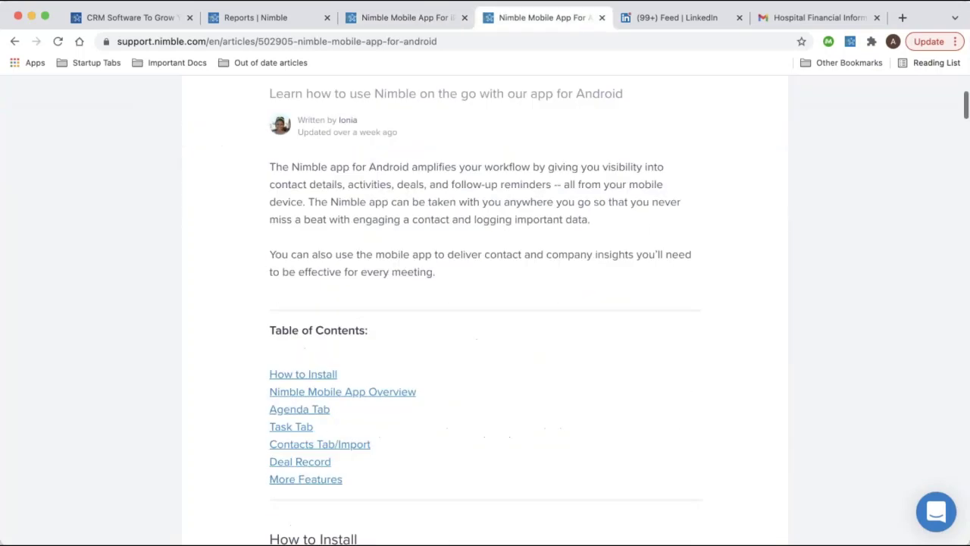
pyautogui.scroll(-8, 438, 335)
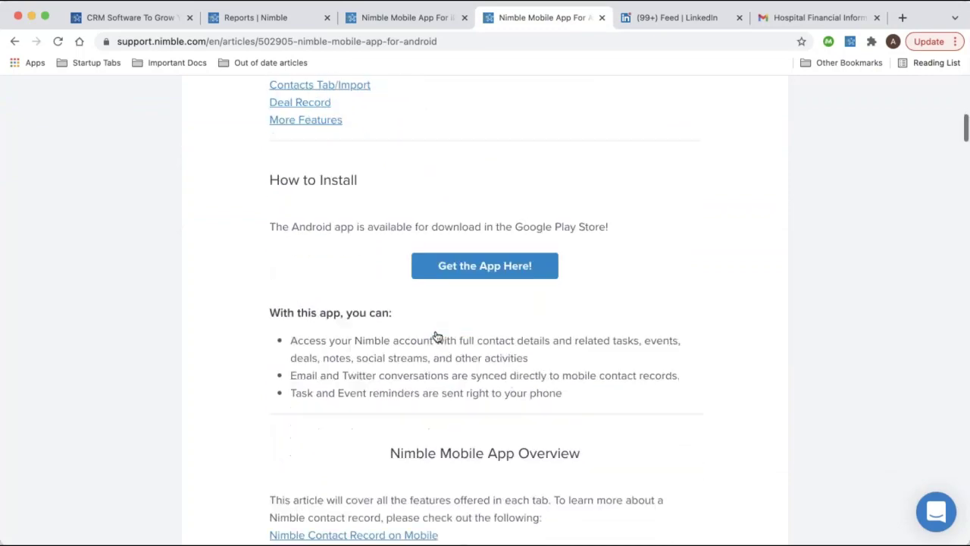
pyautogui.scroll(-5, 487, 310)
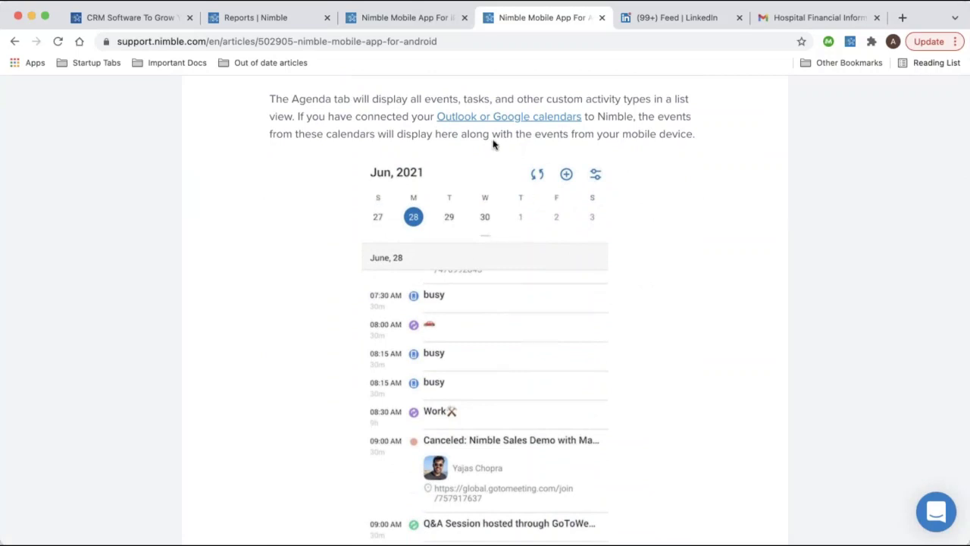
pyautogui.scroll(-1, 523, 384)
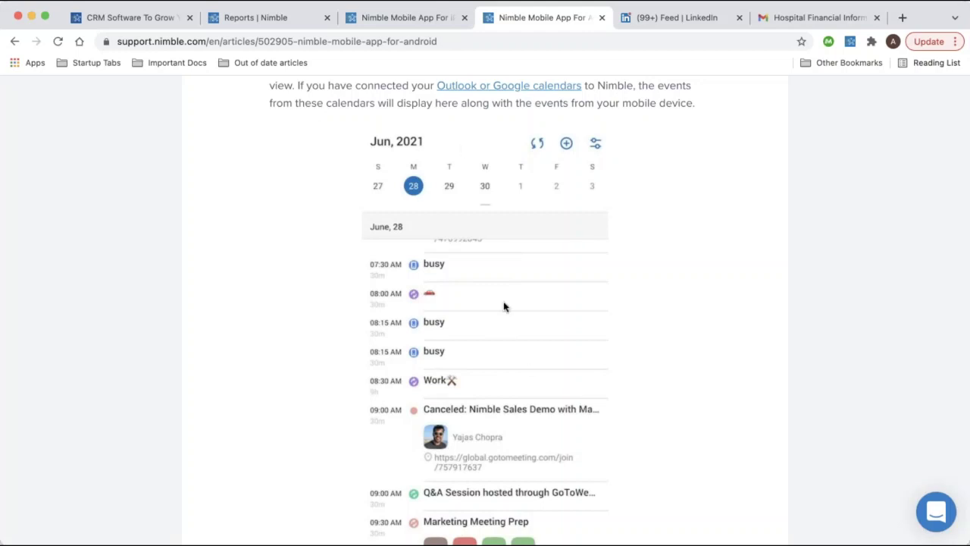
pyautogui.scroll(-10, 505, 306)
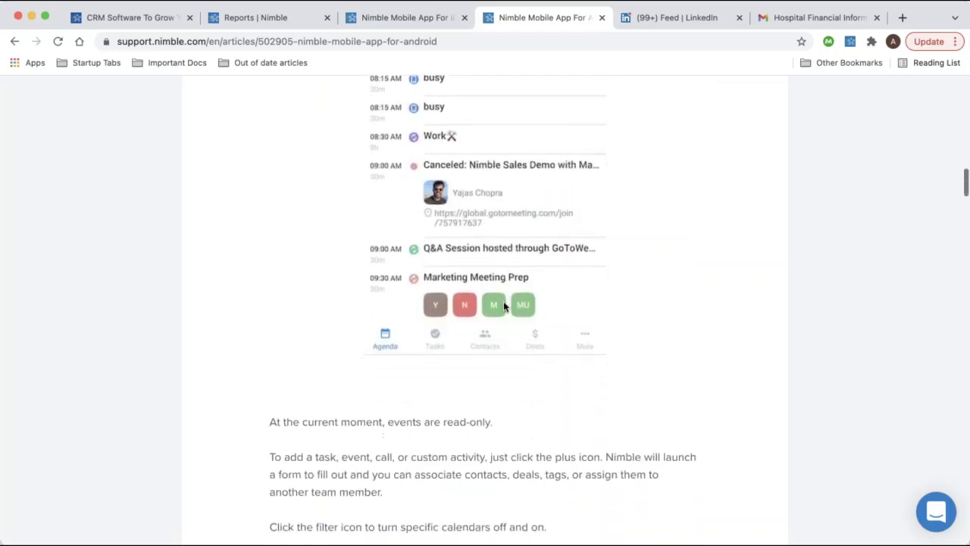
pyautogui.scroll(-1, 503, 303)
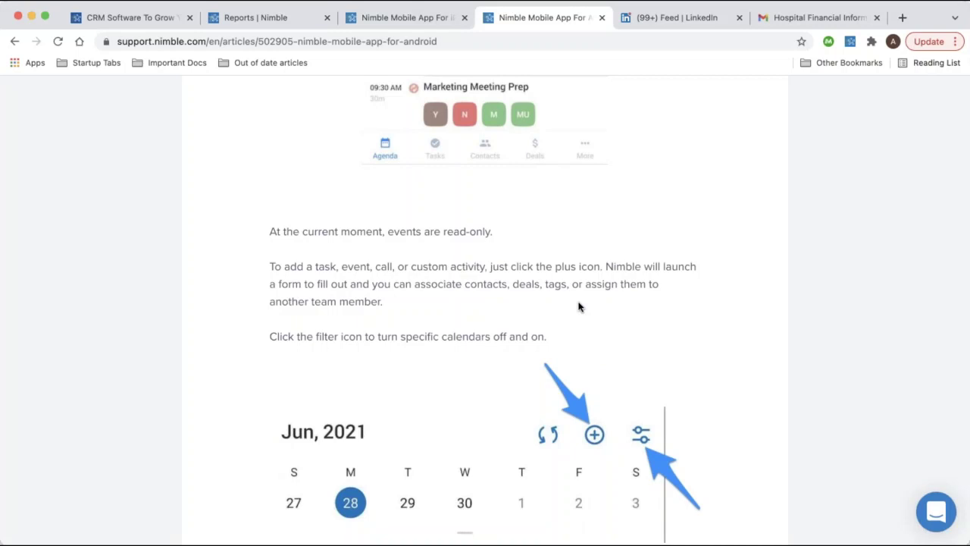
pyautogui.scroll(-3, 578, 306)
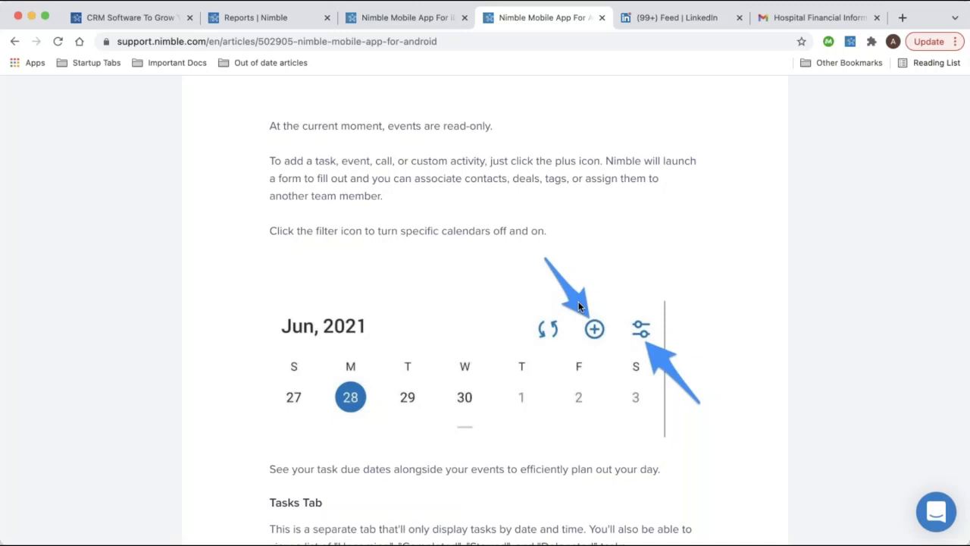
# Return to the Nimble web app's Reports page and go to the Today page
pyautogui.click(148, 16)
pyautogui.click(249, 23)
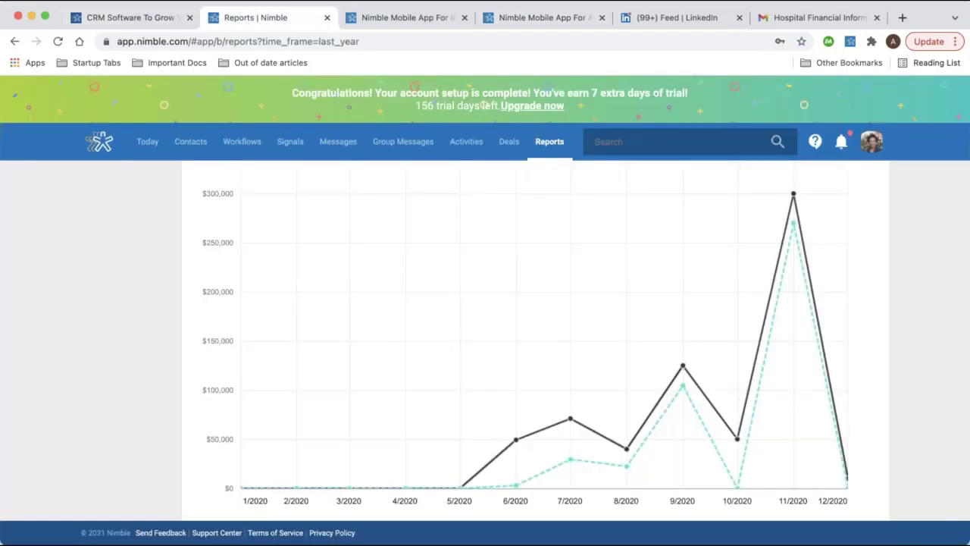
pyautogui.click(148, 141)
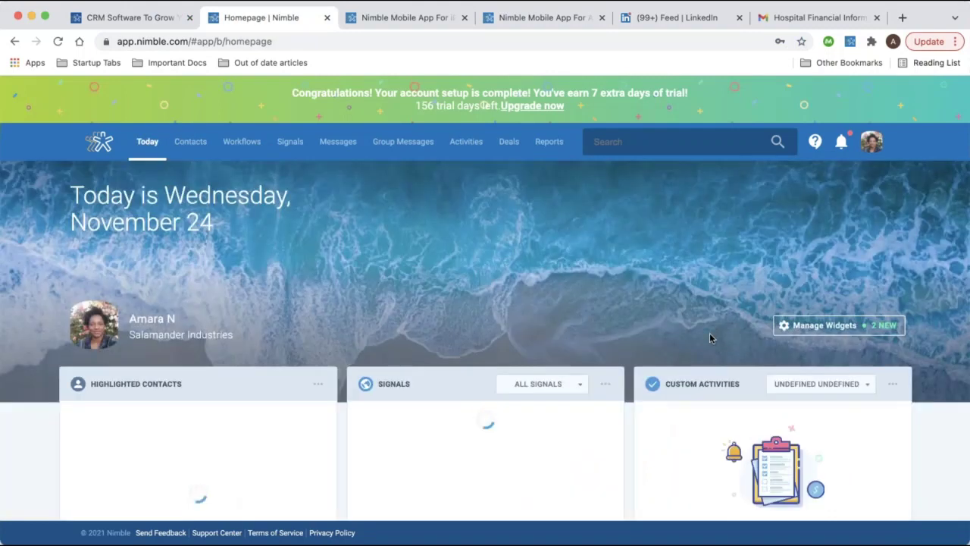
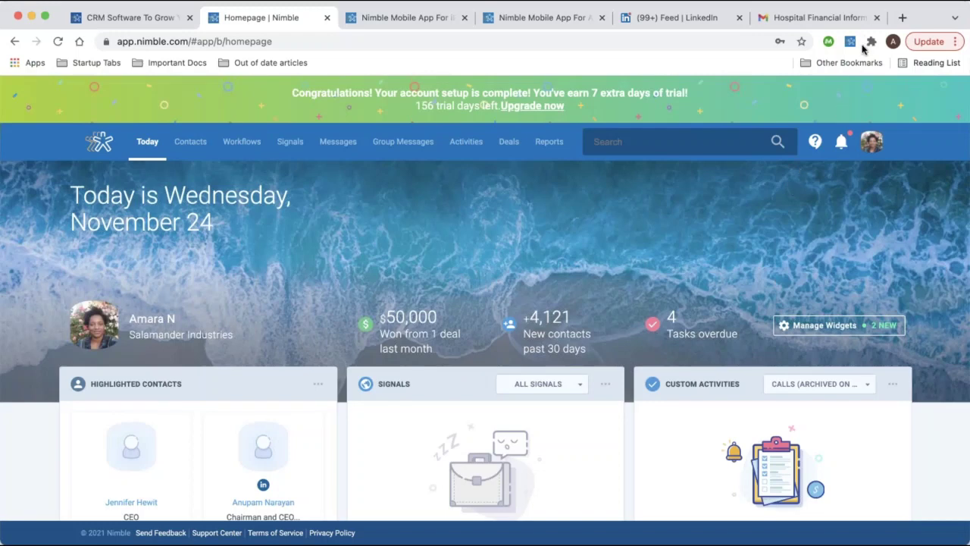
# Open the Networks & Imports settings and view the contact sync options of the connected Microsoft 365 account
pyautogui.click(872, 142)
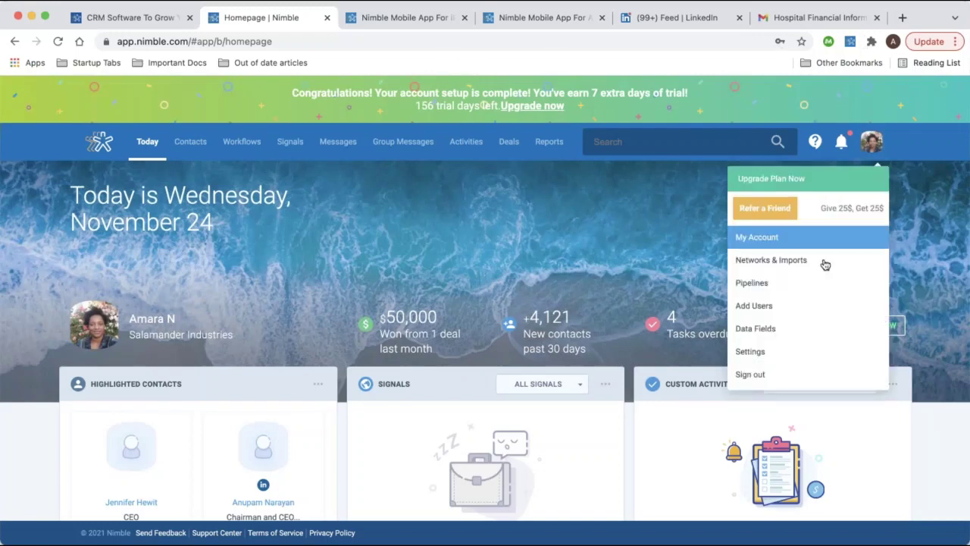
pyautogui.click(824, 260)
pyautogui.scroll(-5, 824, 264)
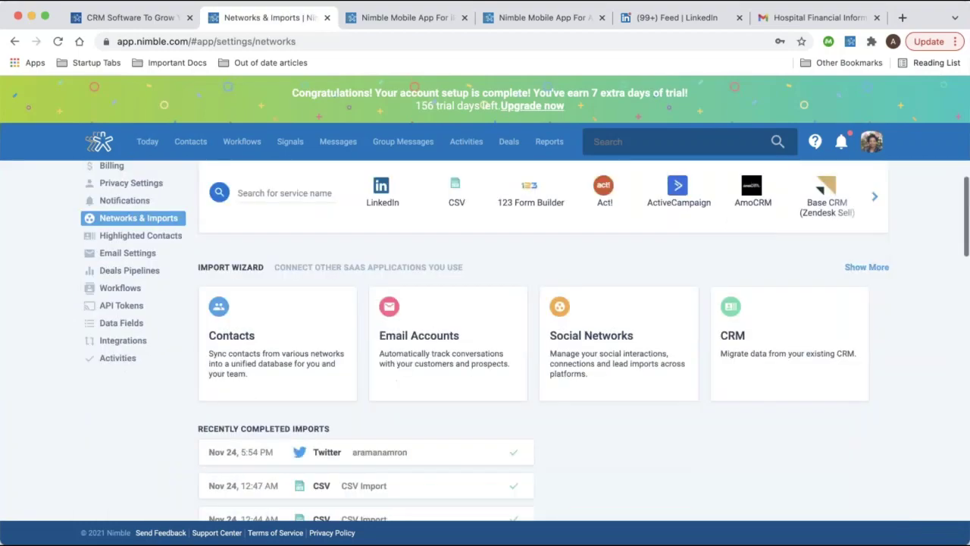
pyautogui.scroll(-3, 608, 242)
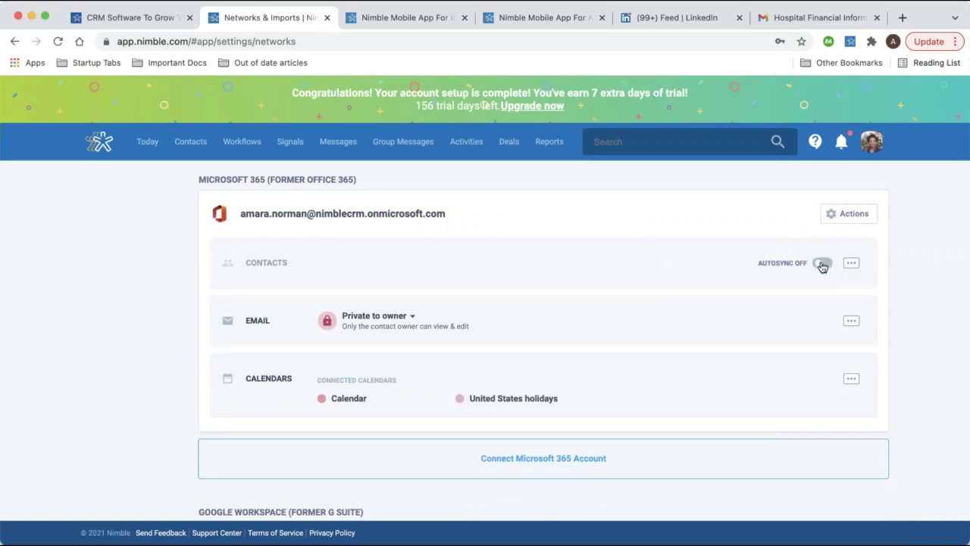
pyautogui.click(851, 263)
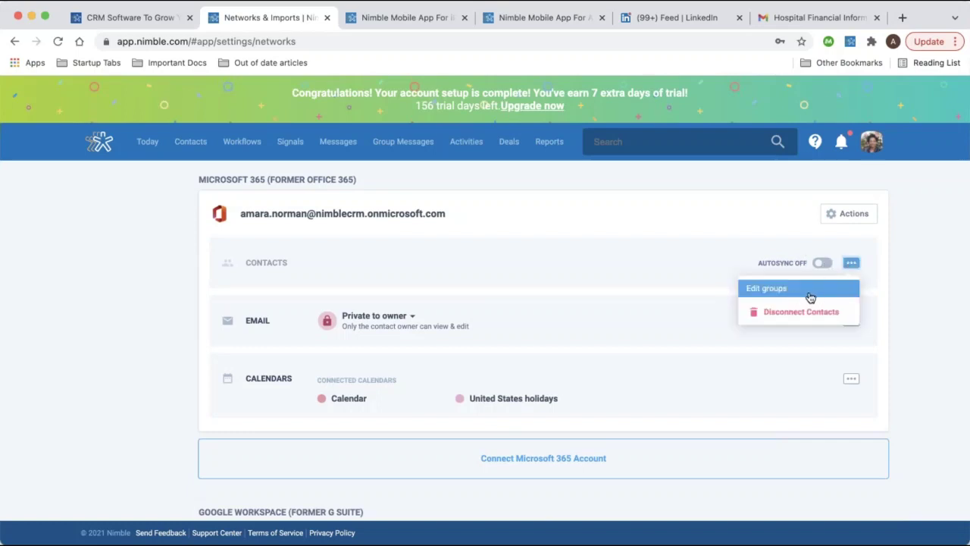
pyautogui.click(912, 297)
# Review the Google Workspace account's sync settings, and check the Microsoft 365 contacts options for editing groups again
pyautogui.scroll(-3, 912, 296)
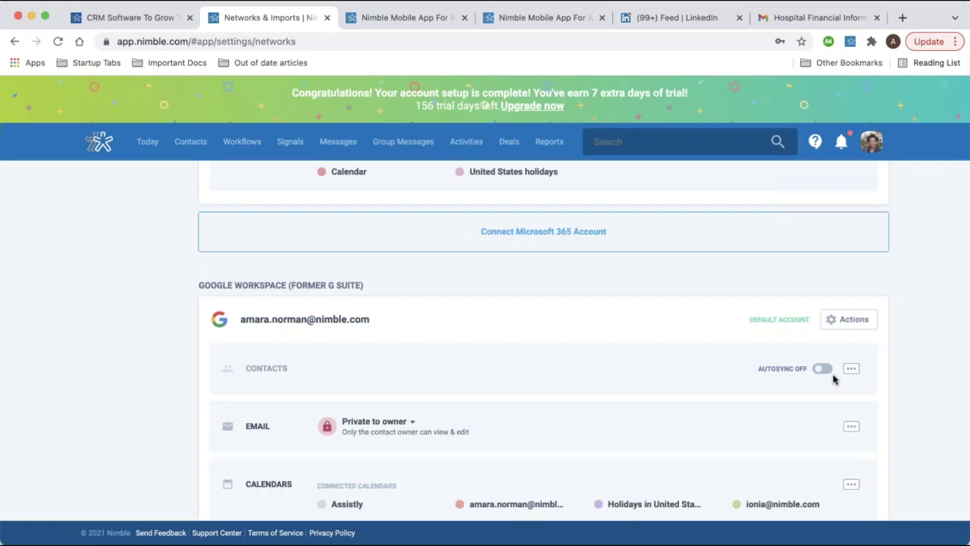
pyautogui.scroll(-1, 927, 354)
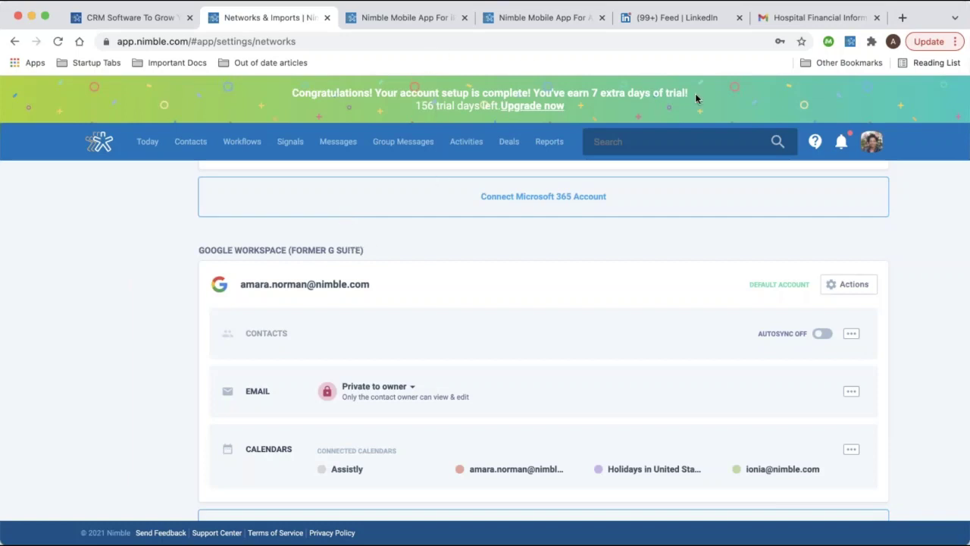
pyautogui.scroll(5, 130, 230)
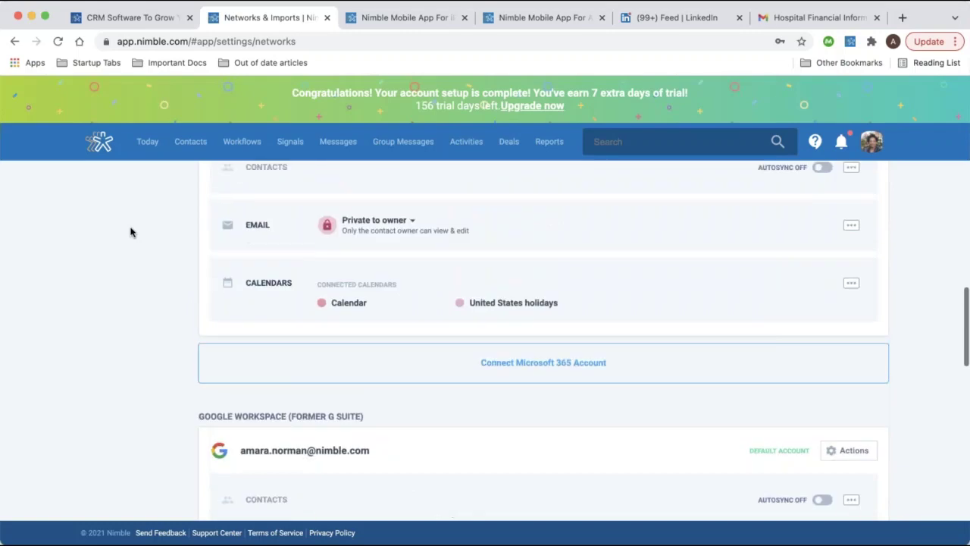
pyautogui.scroll(2, 129, 231)
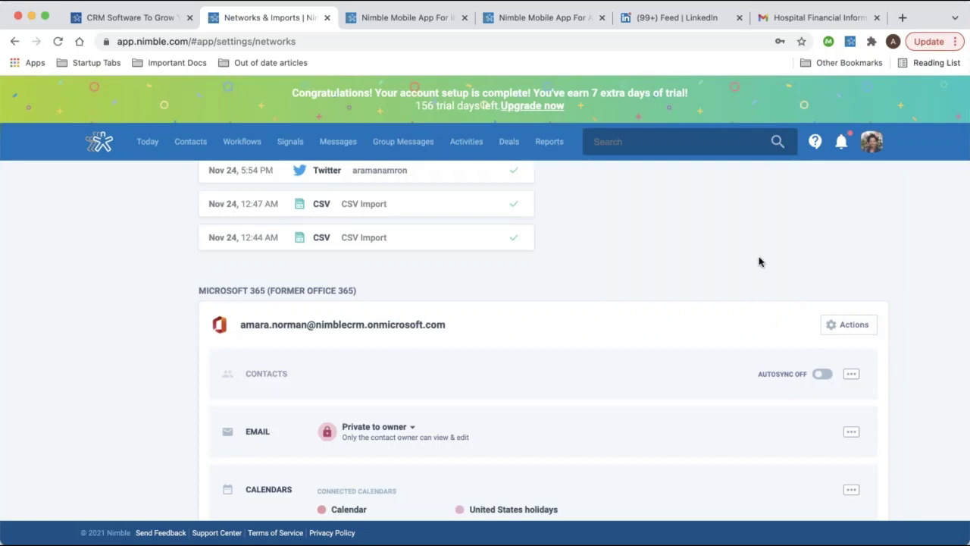
pyautogui.click(851, 374)
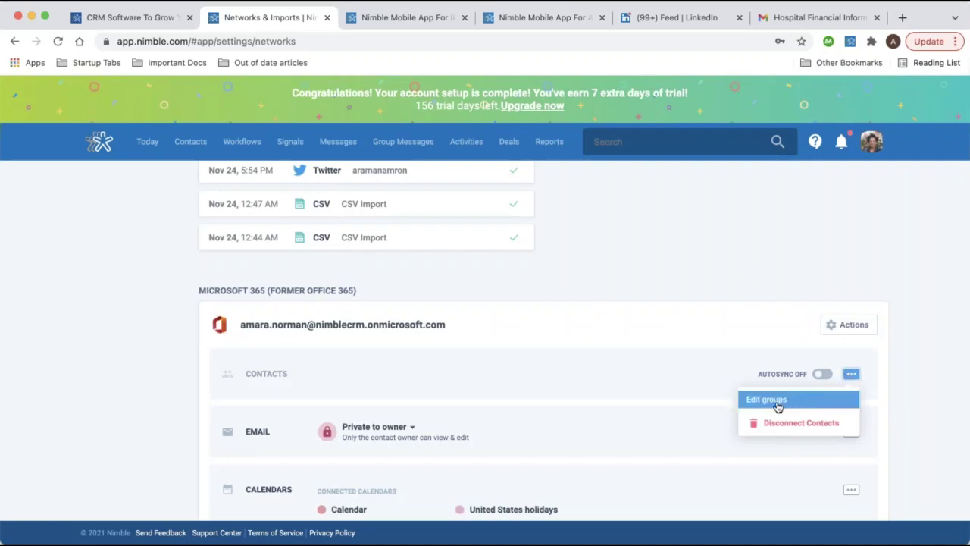
pyautogui.click(907, 253)
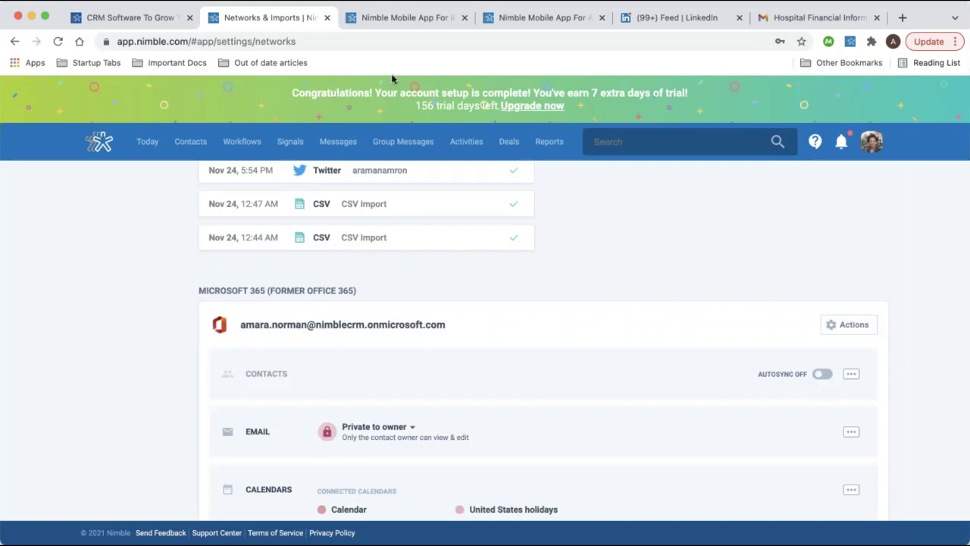
# Leave the settings for Contacts and go on to the New Leads Pipeline board in Workflows
pyautogui.click(199, 147)
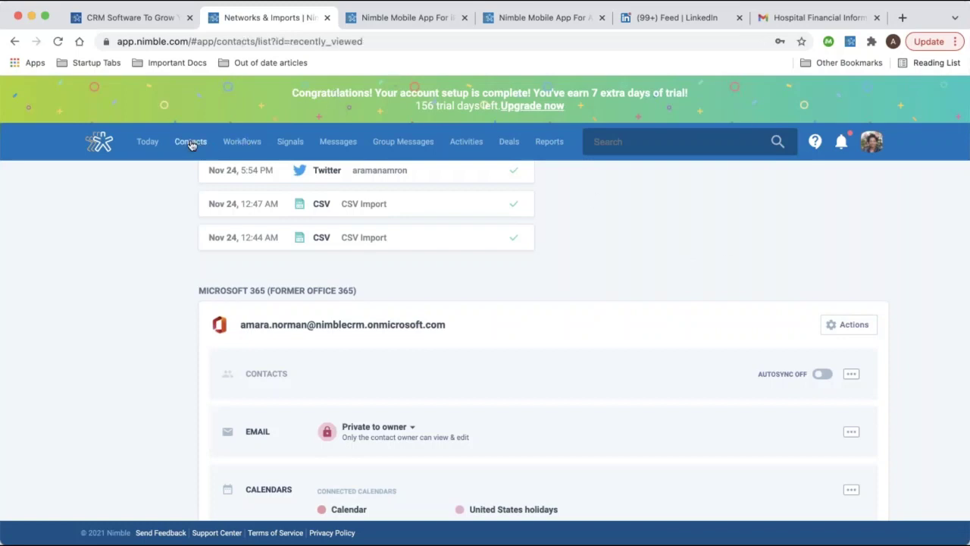
pyautogui.click(242, 144)
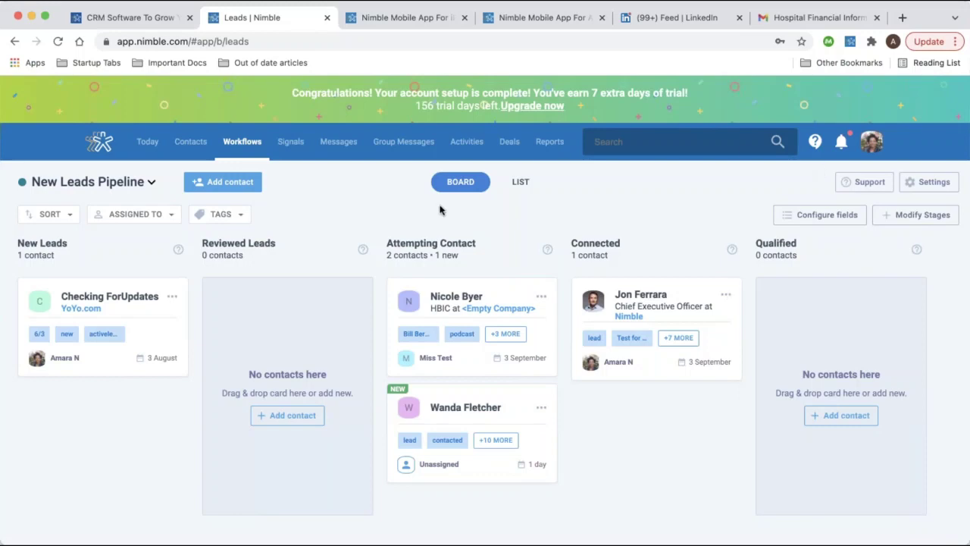
# Open Deals and look through all stages of the Email Marketing pipeline, from First Campaign to Close Deal
pyautogui.click(513, 144)
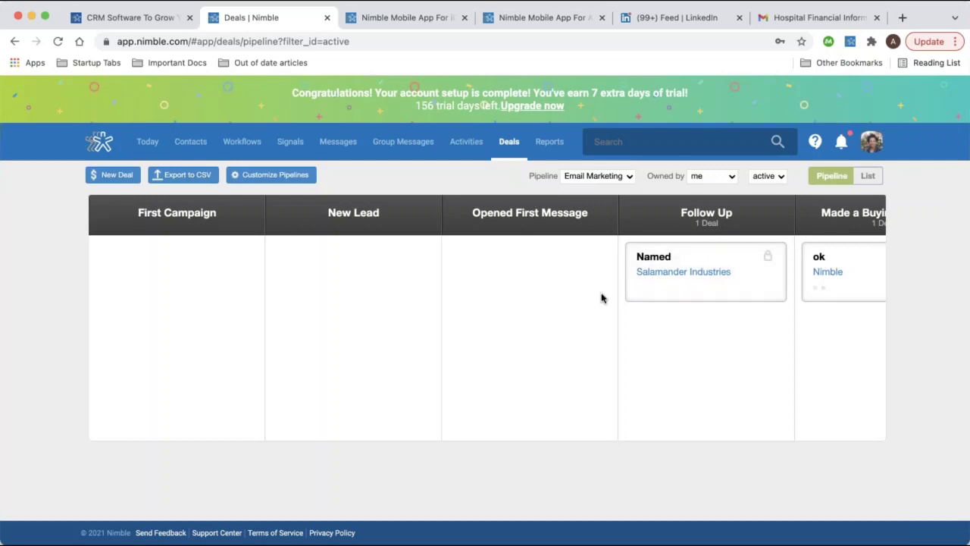
pyautogui.hscroll(5, 602, 296)
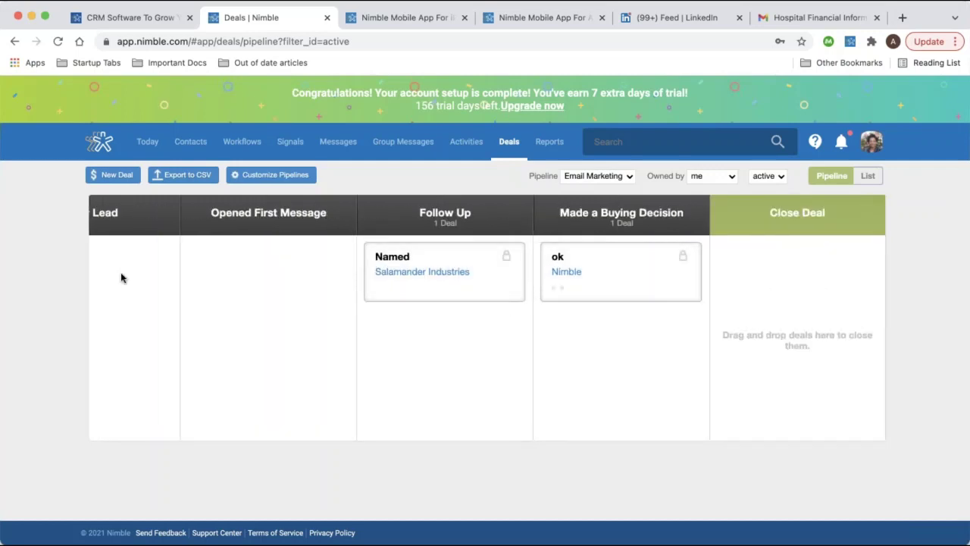
pyautogui.hscroll(-5, 175, 214)
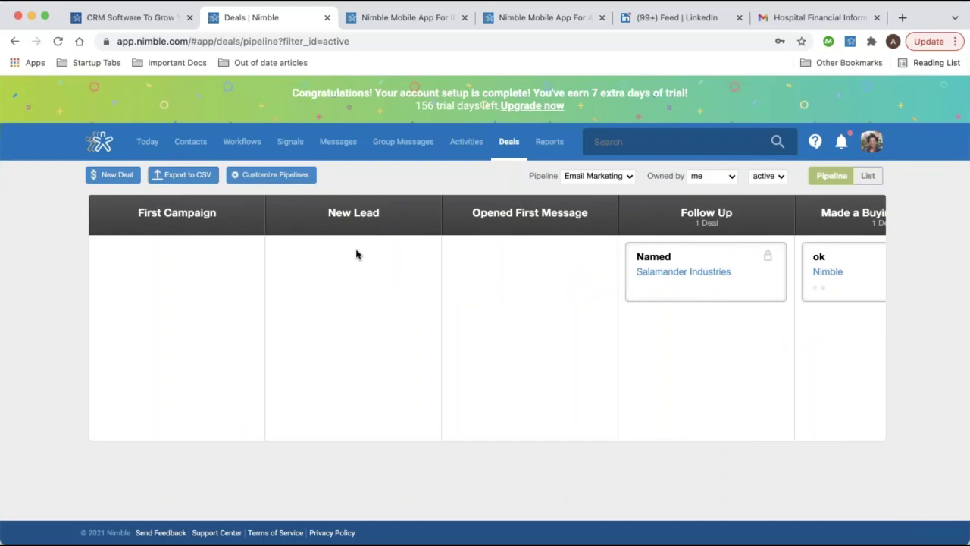
pyautogui.hscroll(4, 357, 253)
pyautogui.hscroll(4, 603, 213)
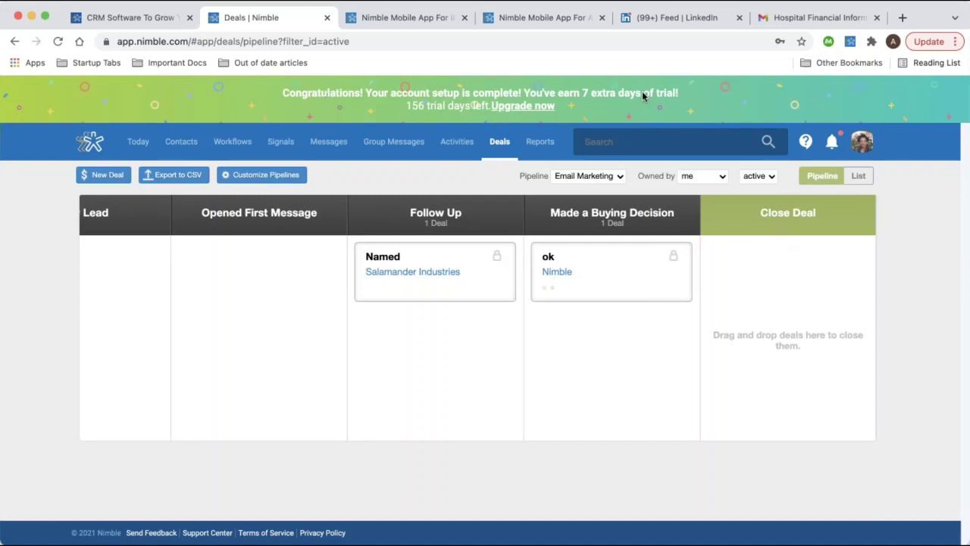
# Switch to the LinkedIn feed and close the Nimble extension's Live Profile sidebar
pyautogui.click(665, 18)
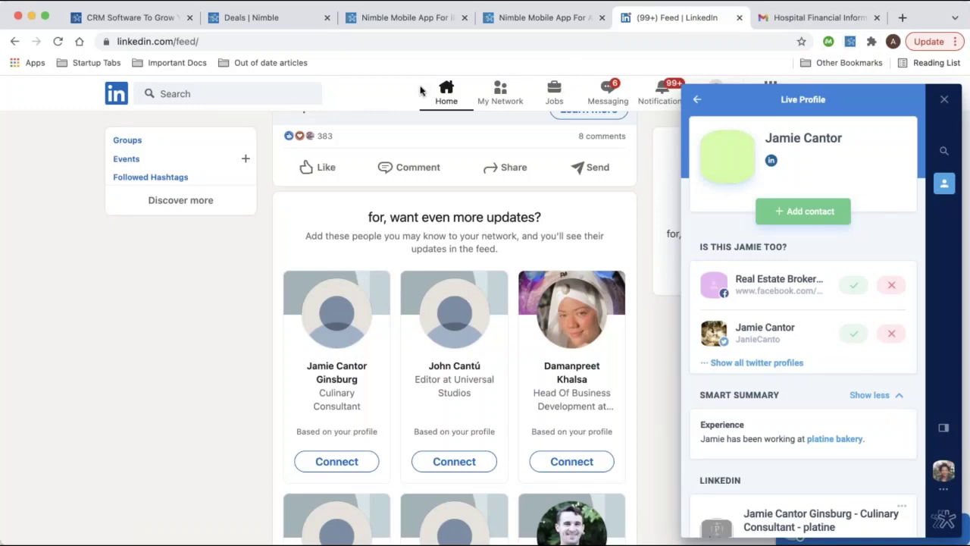
pyautogui.click(783, 44)
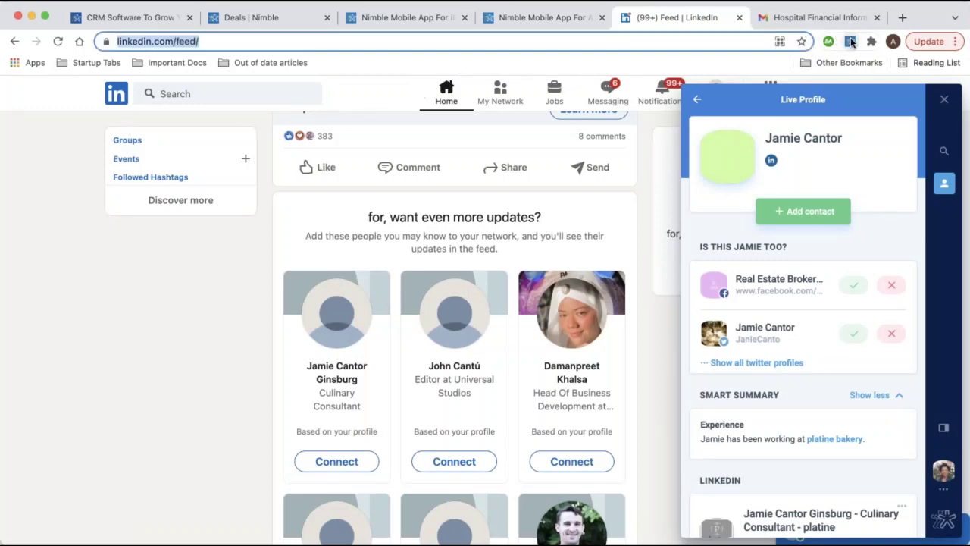
pyautogui.click(852, 43)
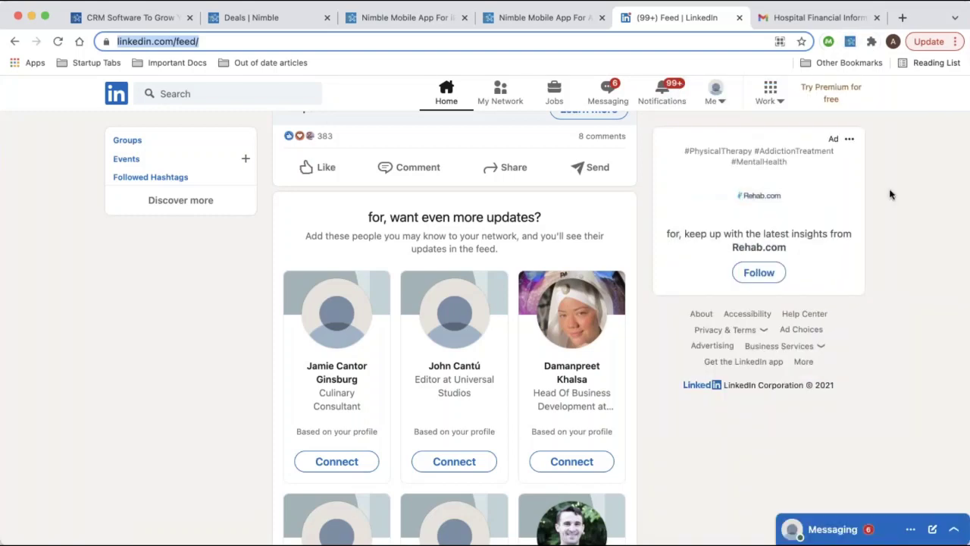
# Switch to the Gmail message Hospital Financial Information and go back from the Live Profile to the Nimble sidebar's contact results
pyautogui.click(818, 25)
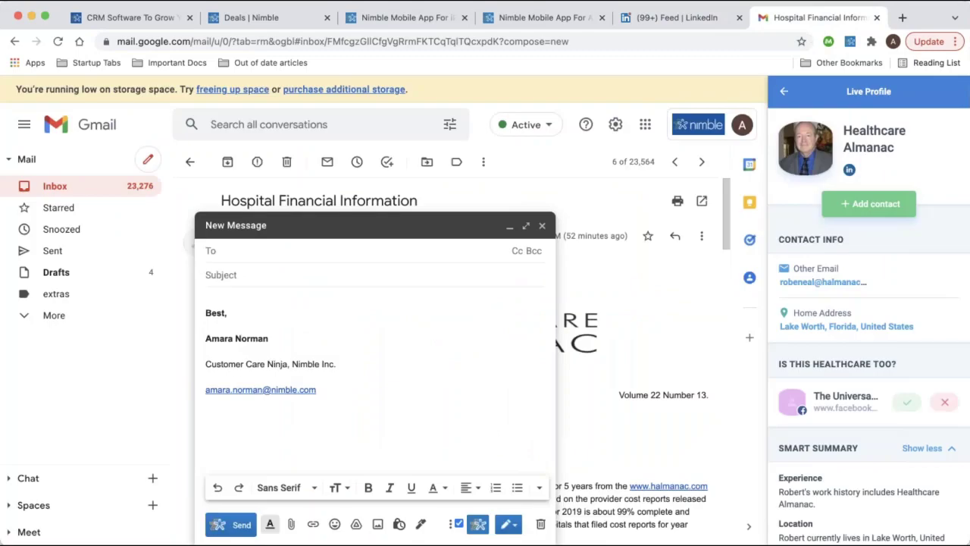
pyautogui.click(751, 530)
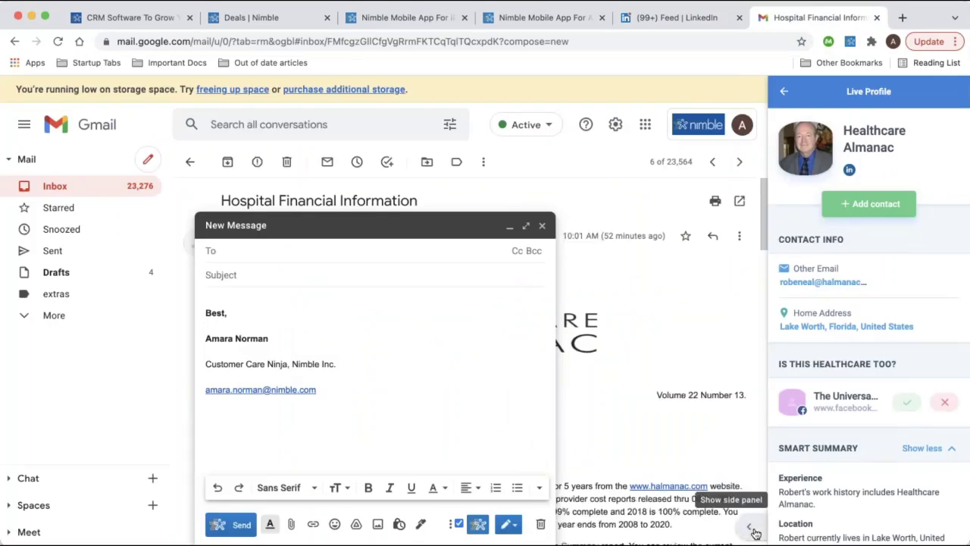
pyautogui.click(752, 528)
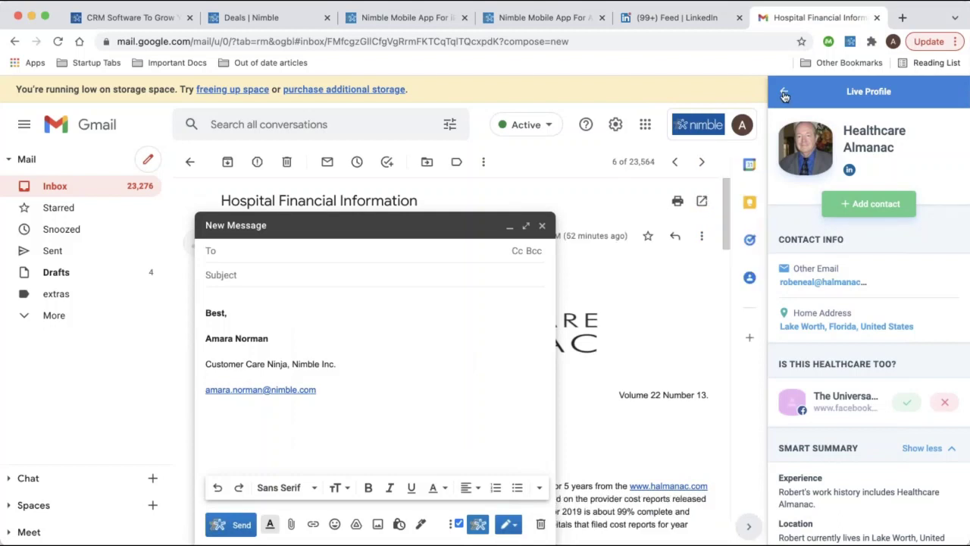
pyautogui.click(784, 93)
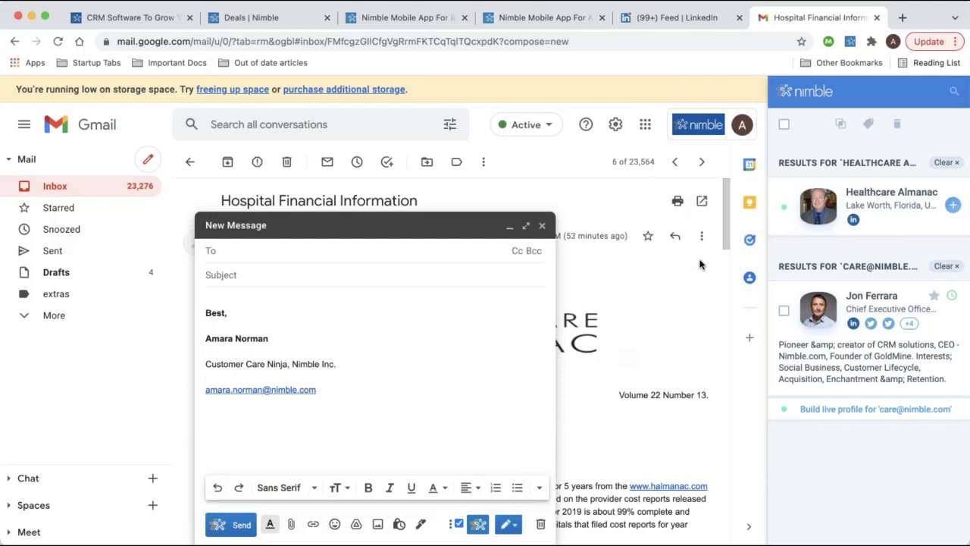
# Return to Nimble's Today page, and open the videos page of Nimble's YouTube channel in a new browser tab
pyautogui.click(276, 20)
pyautogui.click(138, 141)
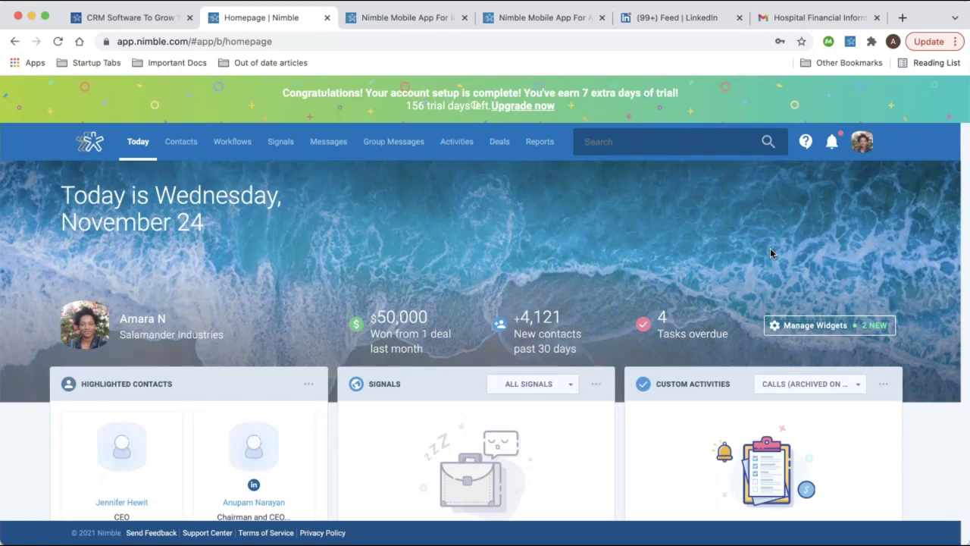
pyautogui.press('super+t')
pyautogui.write('y')
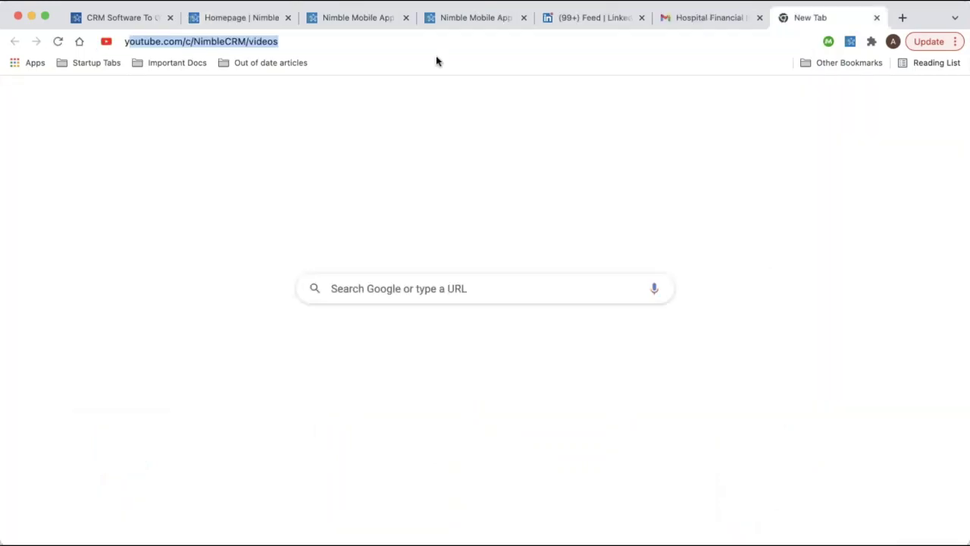
pyautogui.press('Return')
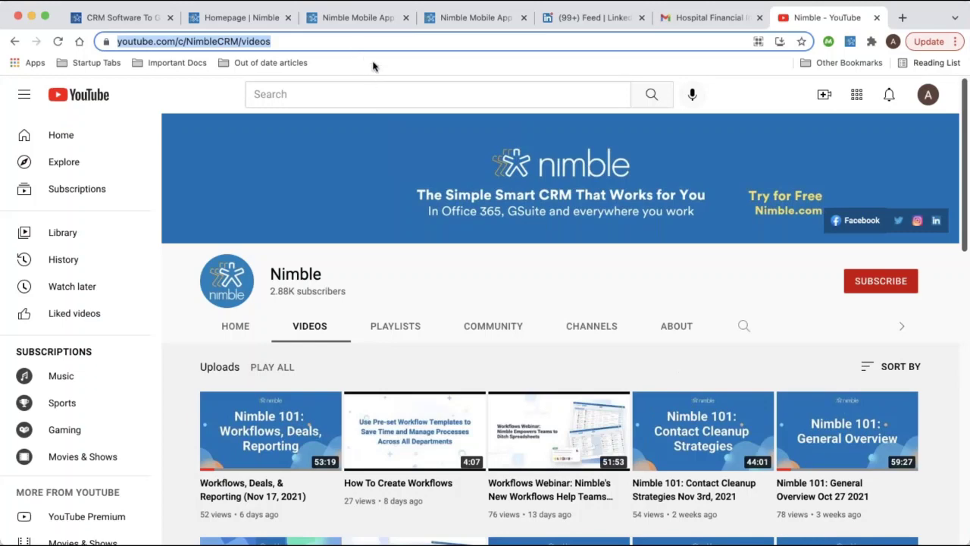
# Open the Nimble support site at support.nimble.com/en/ in another new browser tab and highlight its address
pyautogui.press('super+t')
pyautogui.write('support.nimble.com/en/')
pyautogui.press('Return')
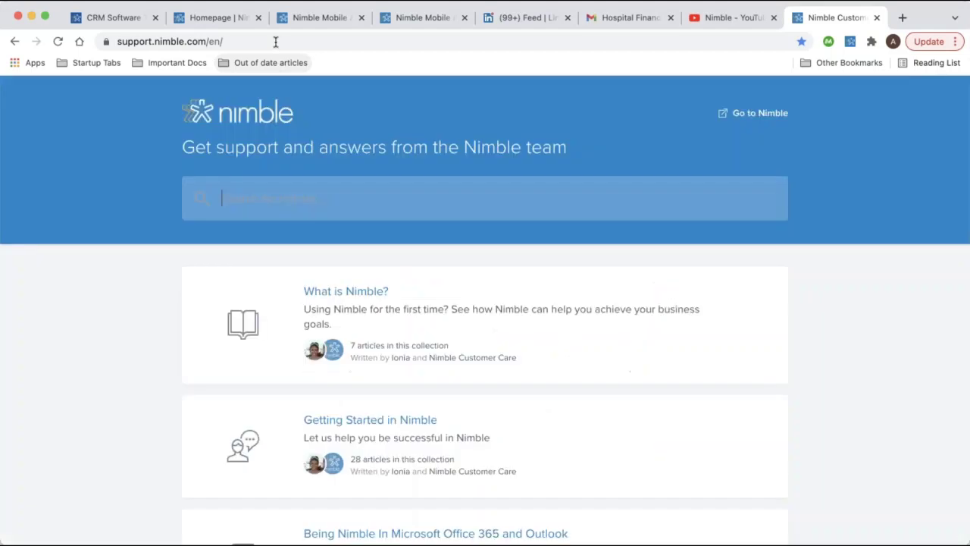
pyautogui.click(277, 41)
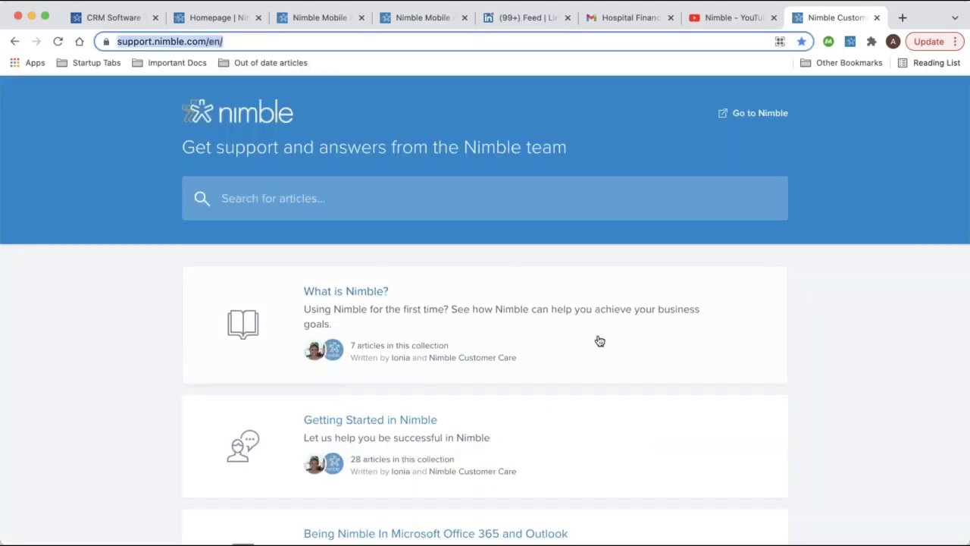
# Search the support articles for "messages" and look through the results
pyautogui.click(477, 202)
pyautogui.write('messages')
pyautogui.press('Return')
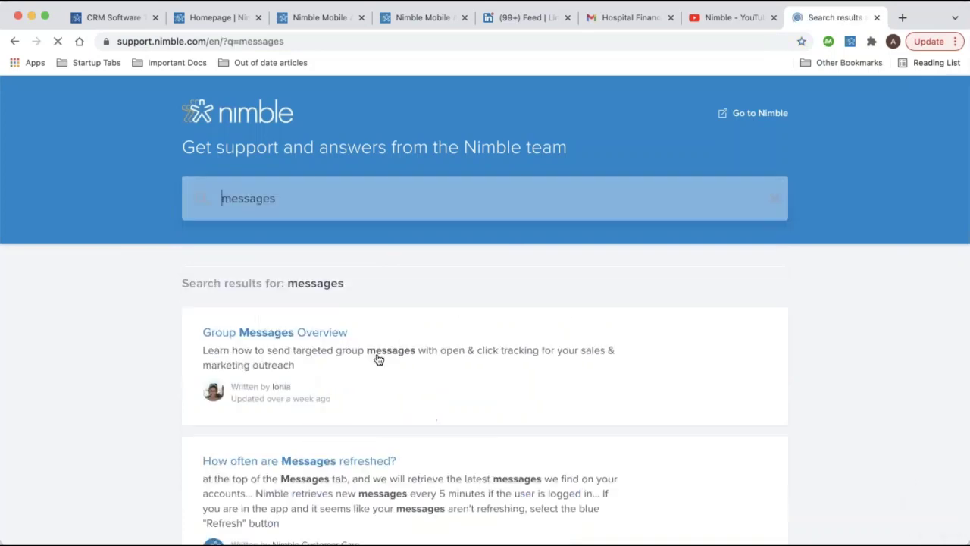
pyautogui.scroll(-5, 364, 391)
pyautogui.scroll(-2, 363, 396)
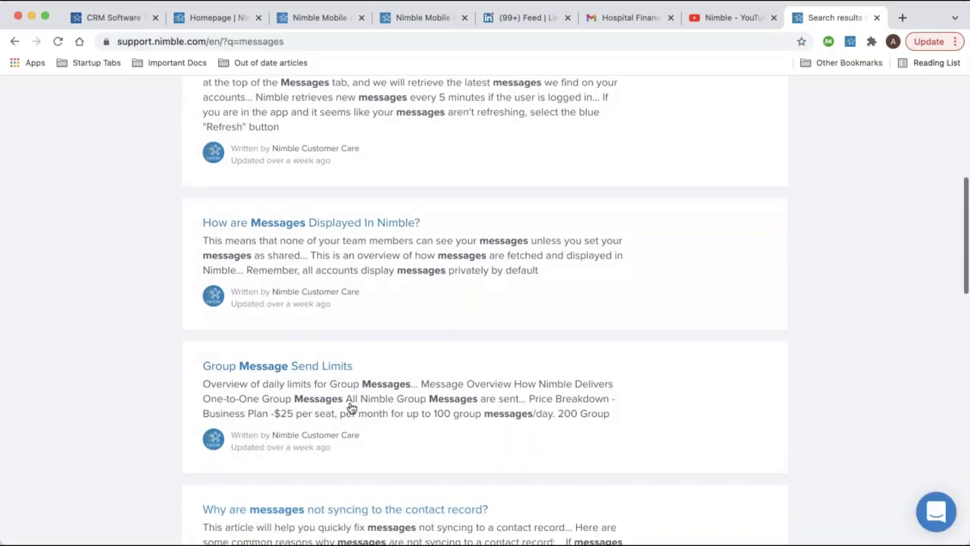
pyautogui.scroll(-3, 350, 400)
pyautogui.scroll(-3, 455, 462)
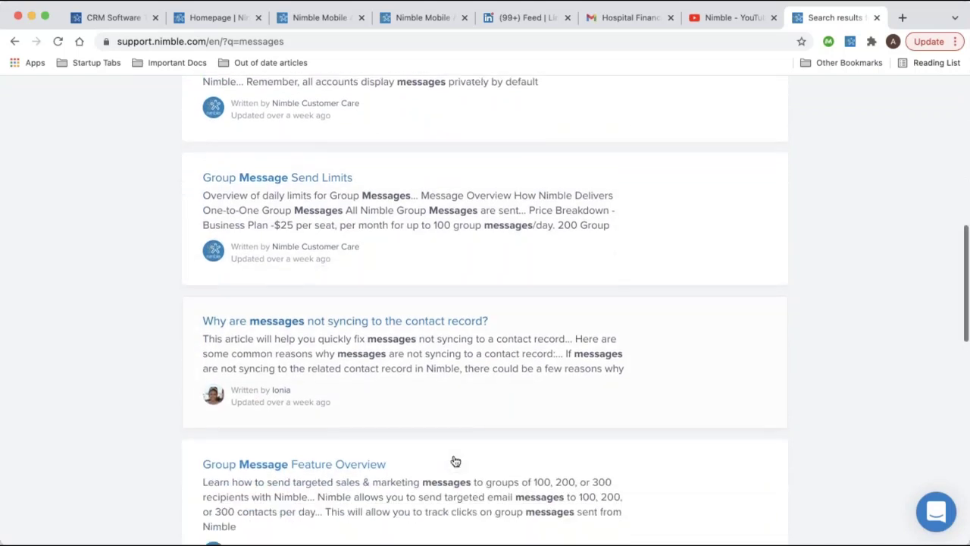